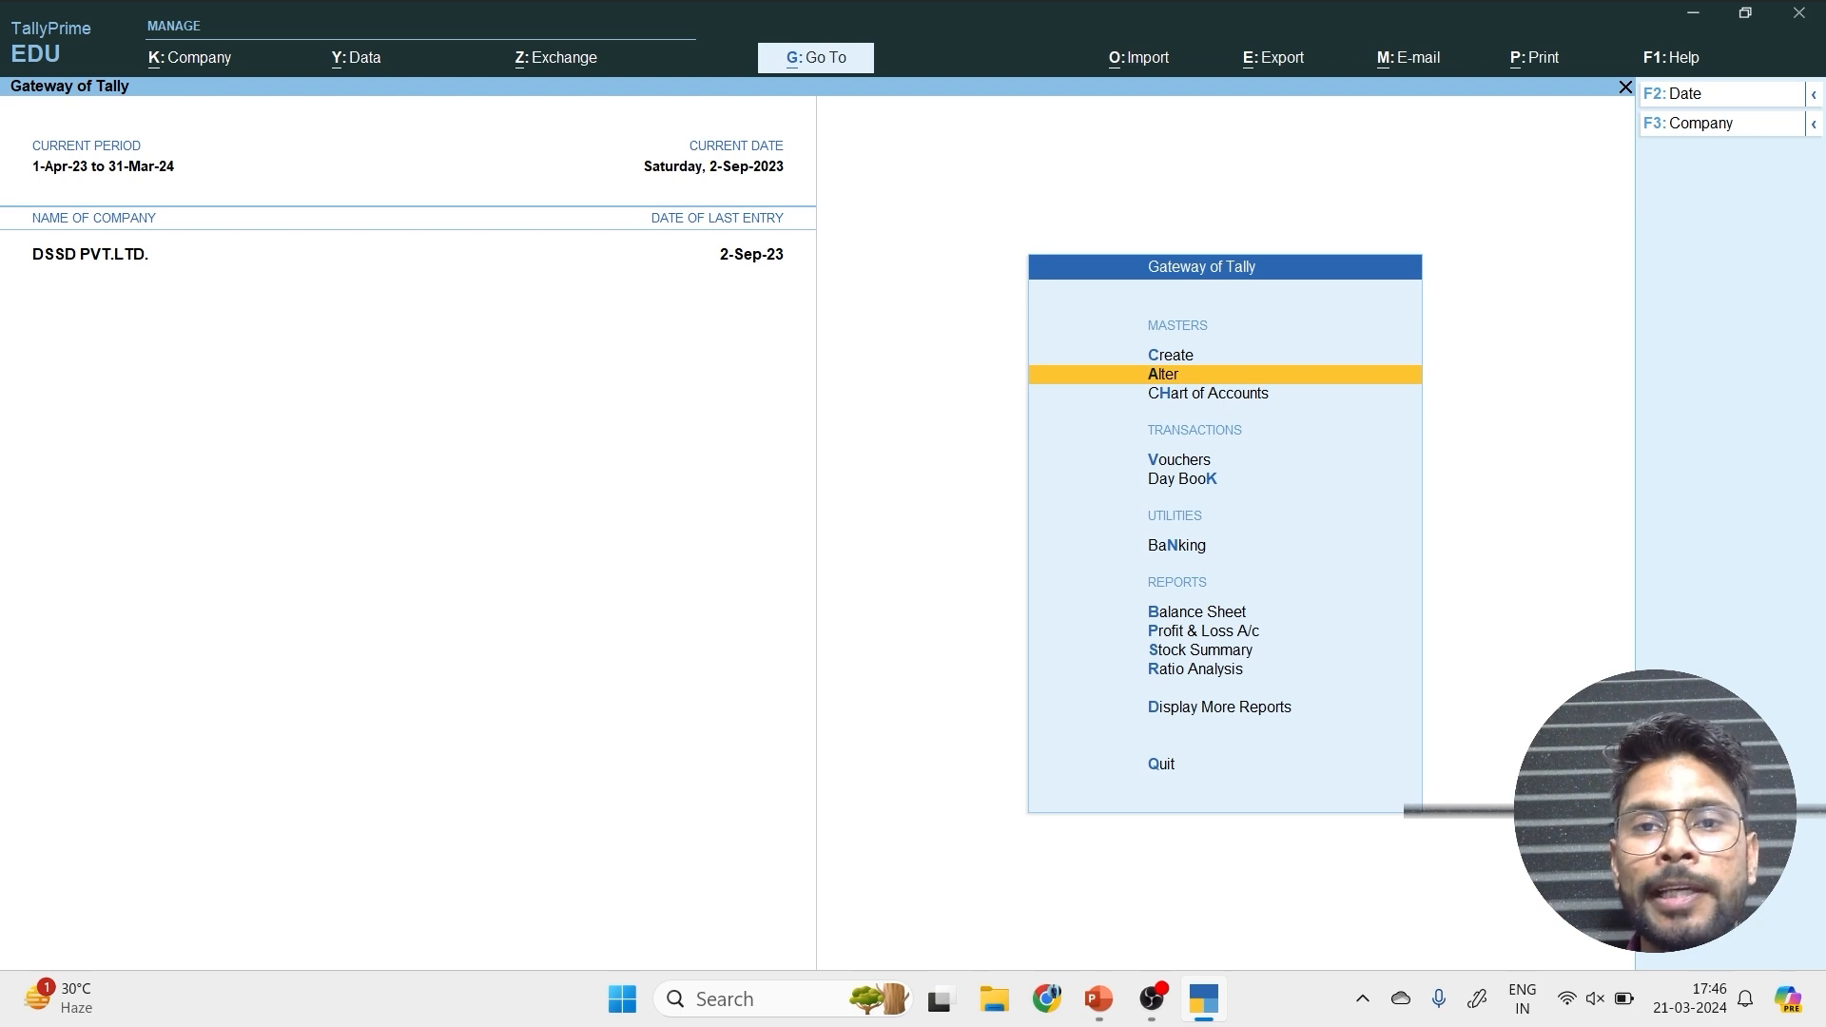
Open the Phone stock item for alteration to view its master details, and leave it without changes.
{"action": "key", "text": "Return"}
{"action": "key", "text": "Down"}
{"action": "key", "text": "Down"}
{"action": "key", "text": "Down"}
{"action": "key", "text": "Down"}
{"action": "key", "text": "Down"}
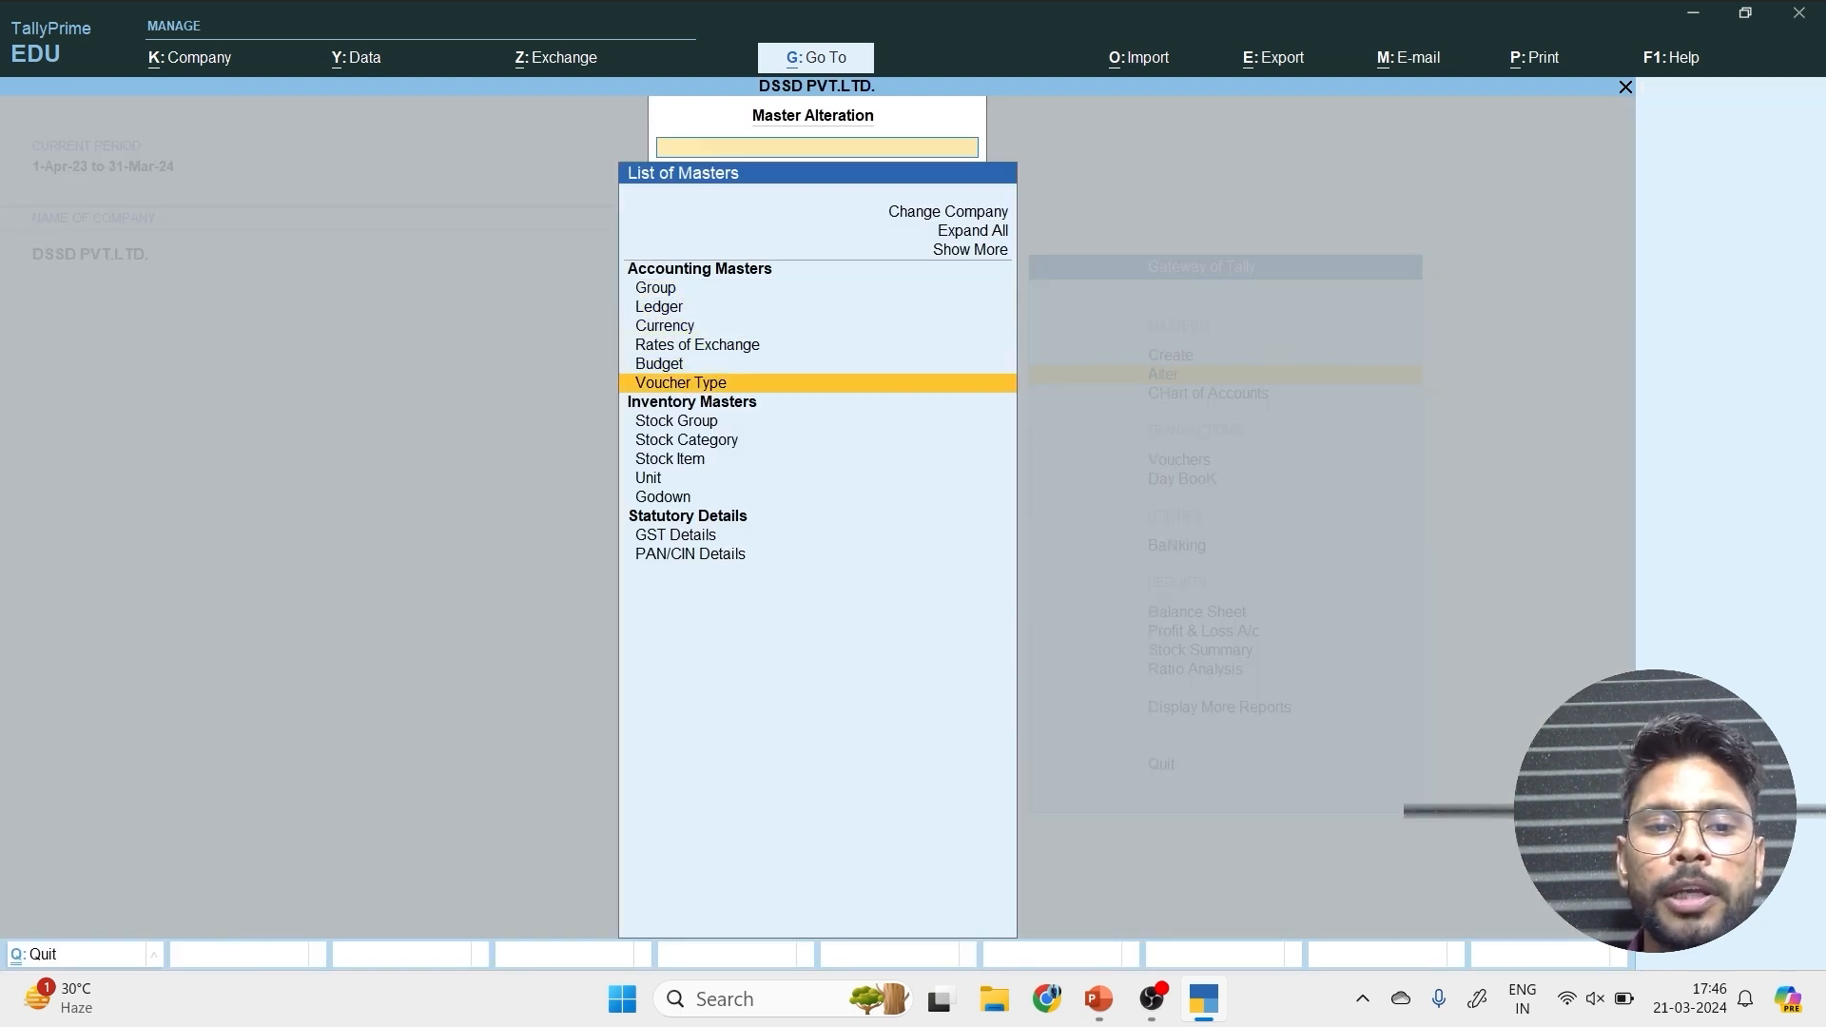
{"action": "key", "text": "Down"}
{"action": "key", "text": "Down"}
{"action": "key", "text": "Down"}
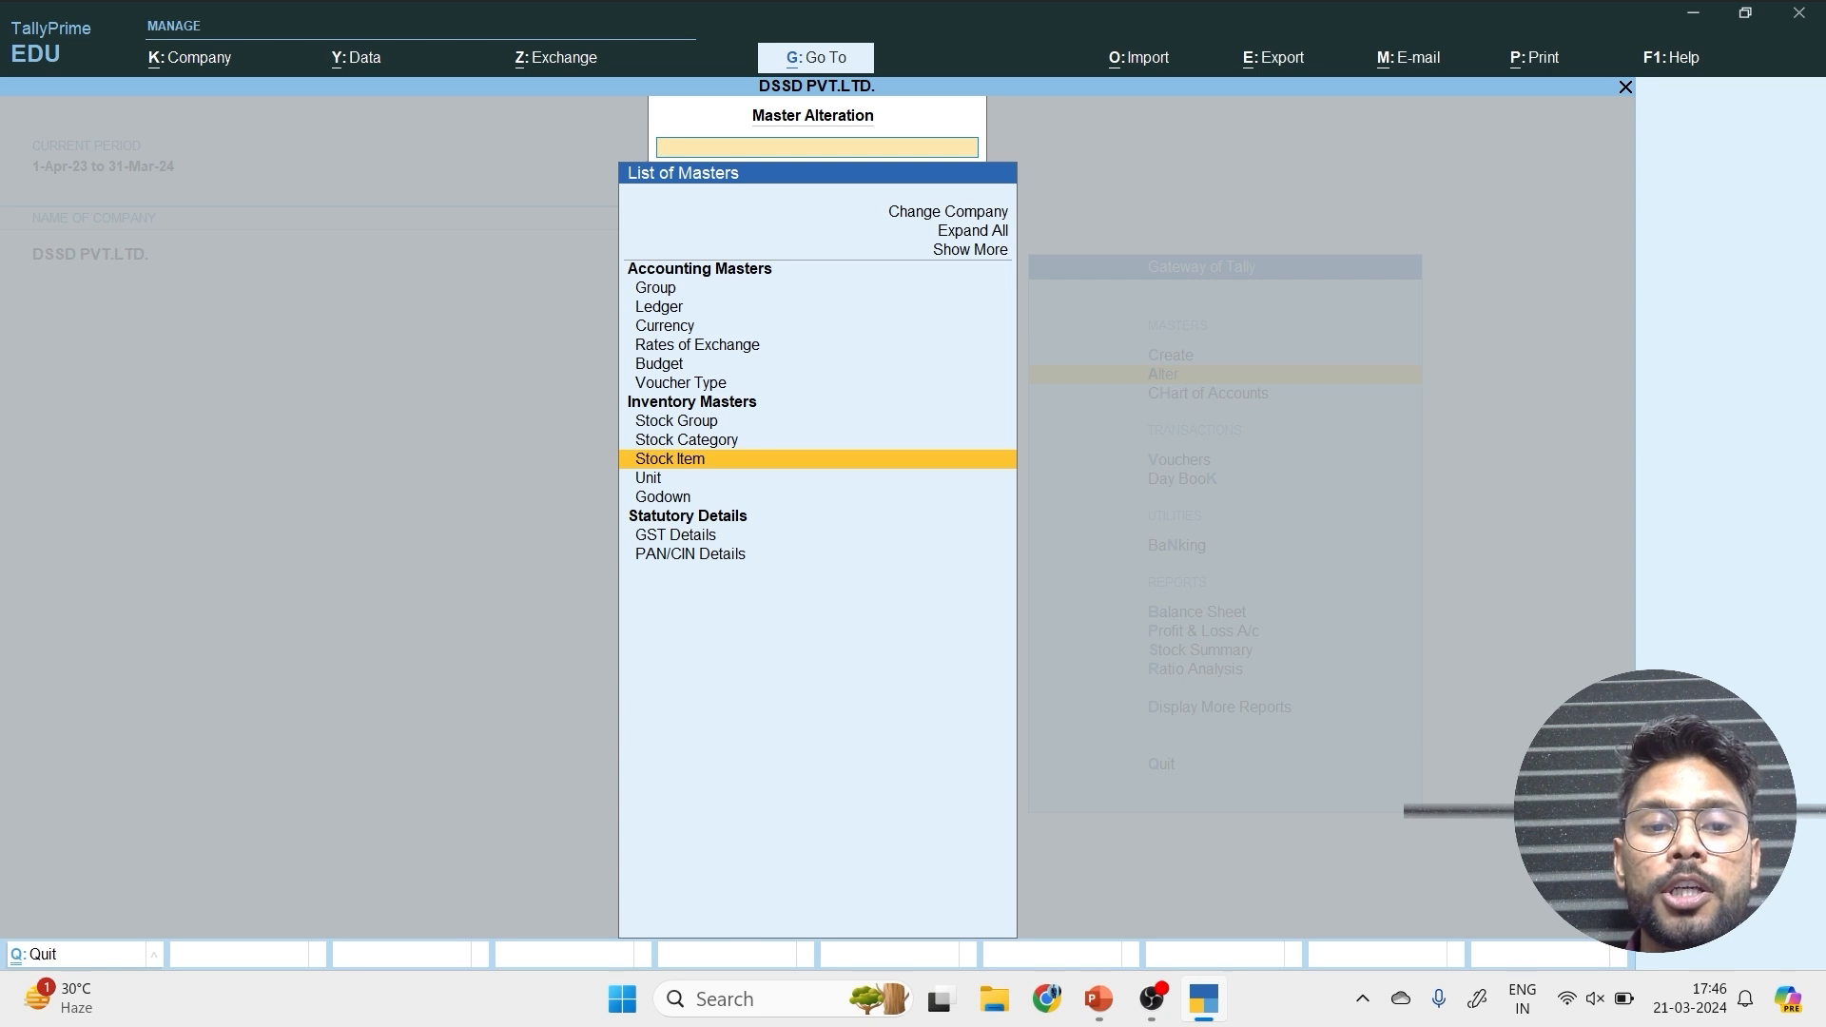
{"action": "key", "text": "Return"}
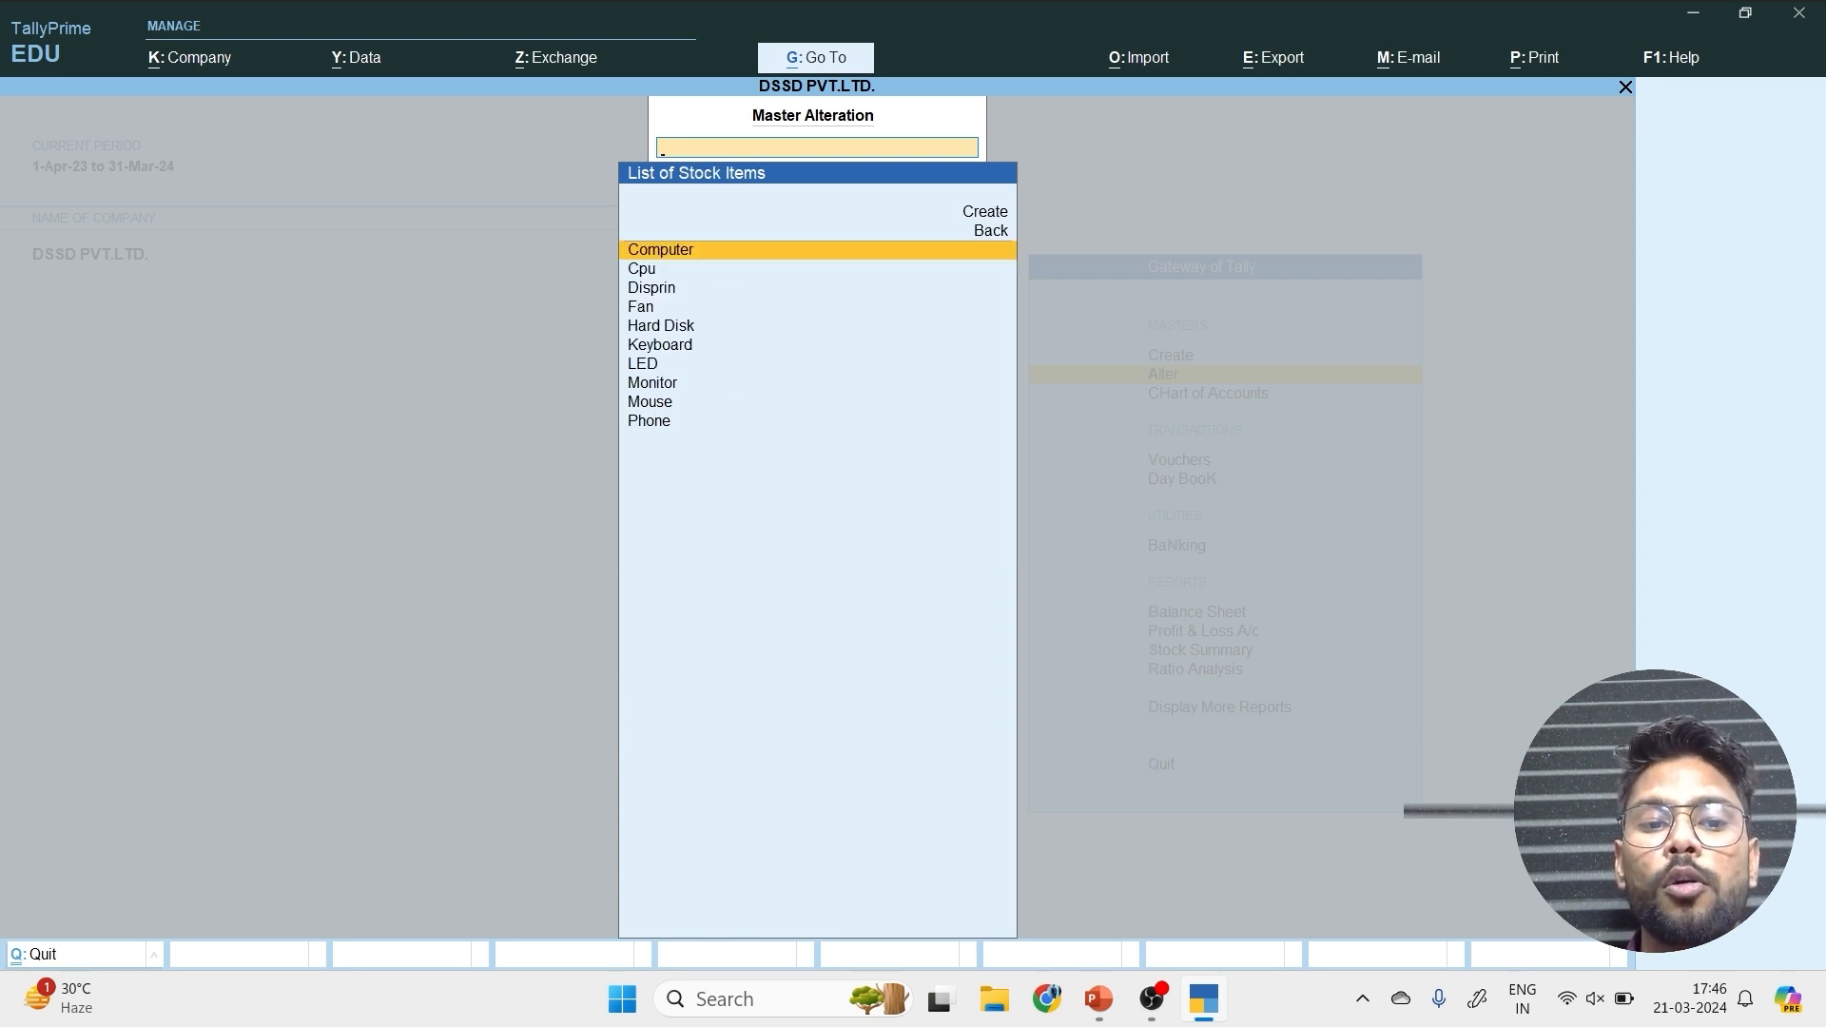
{"action": "left_click", "coordinate": [656, 430]}
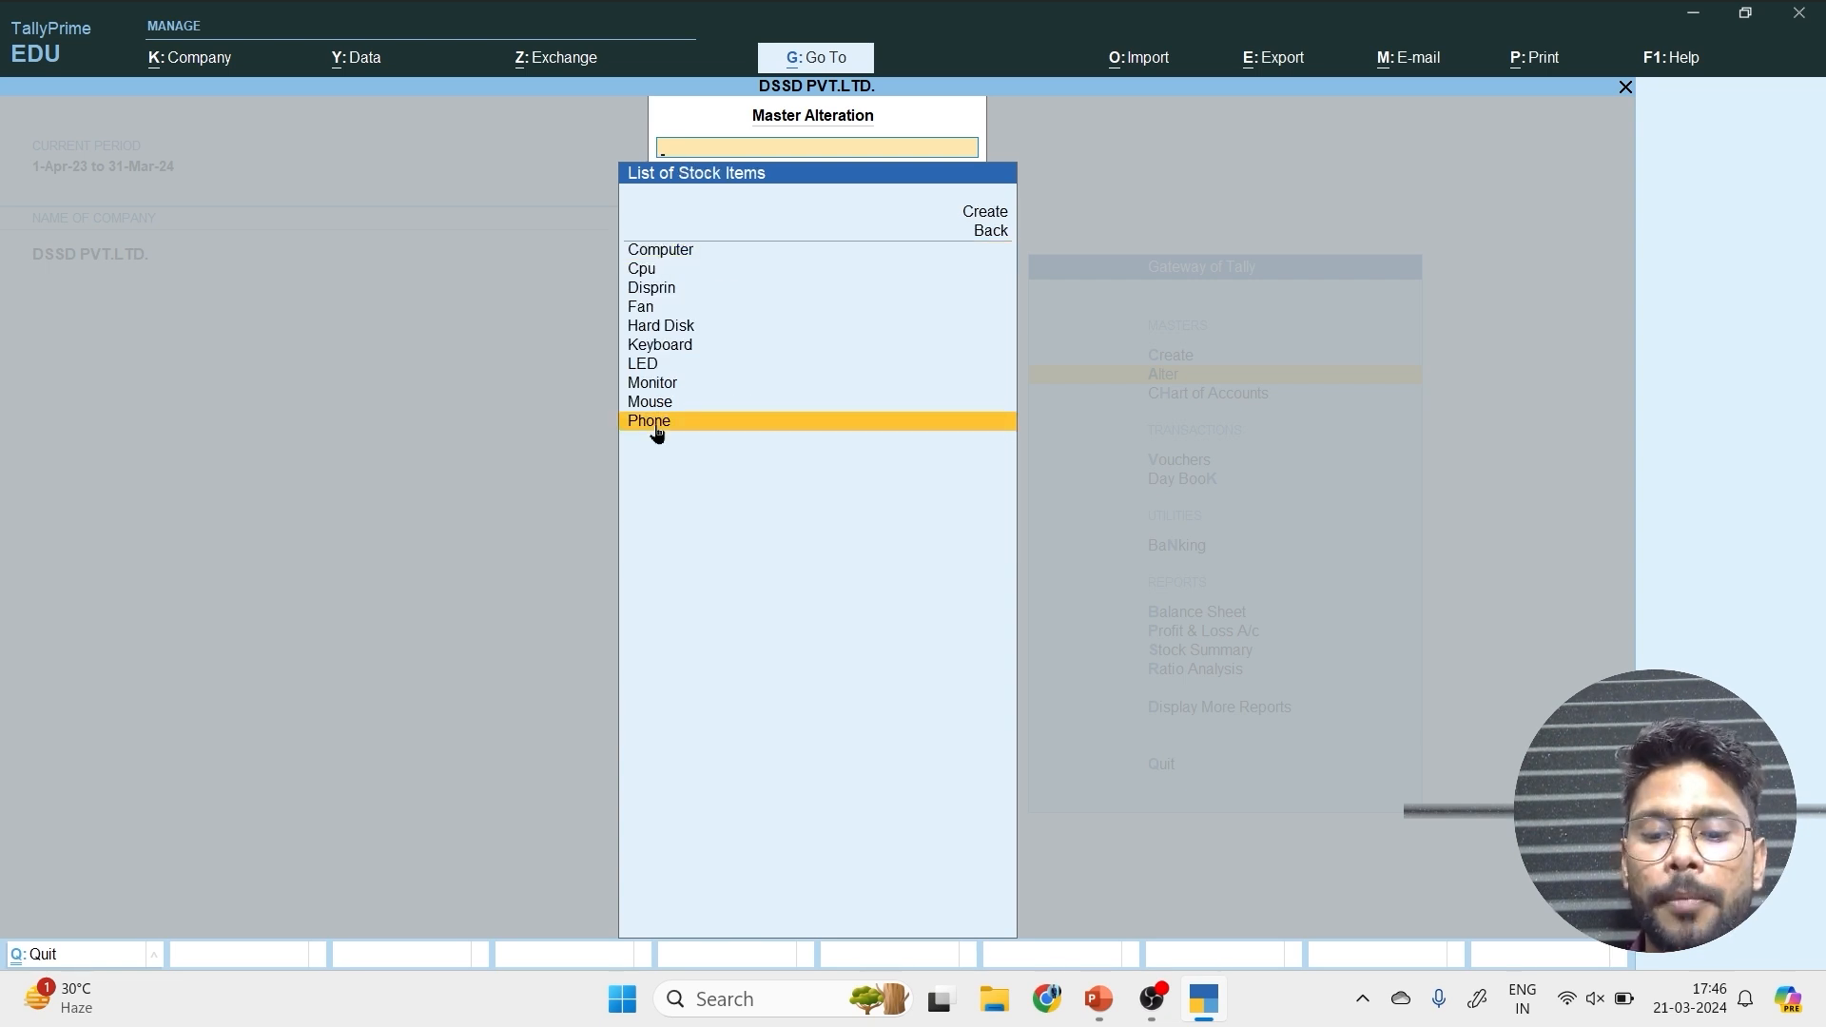
{"action": "left_click", "coordinate": [657, 430]}
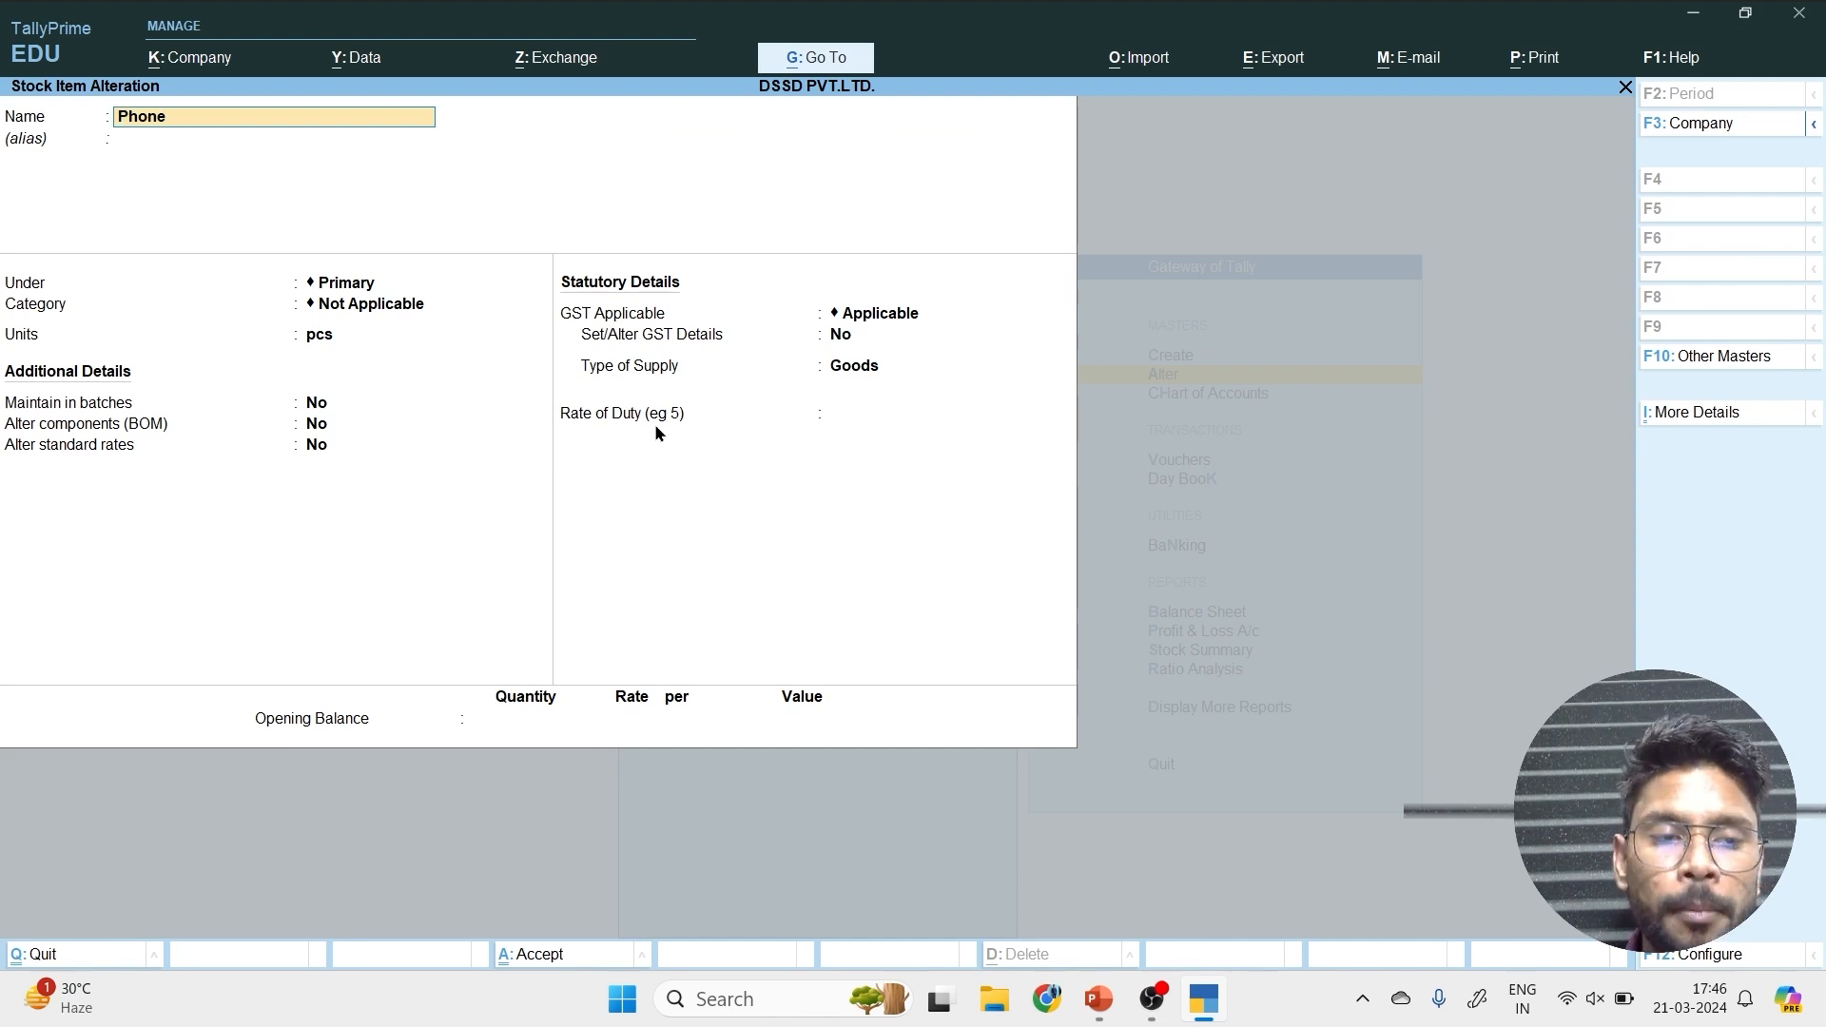
{"action": "key", "text": "BackSpace"}
{"action": "key", "text": "Escape"}
{"action": "key", "text": "y"}
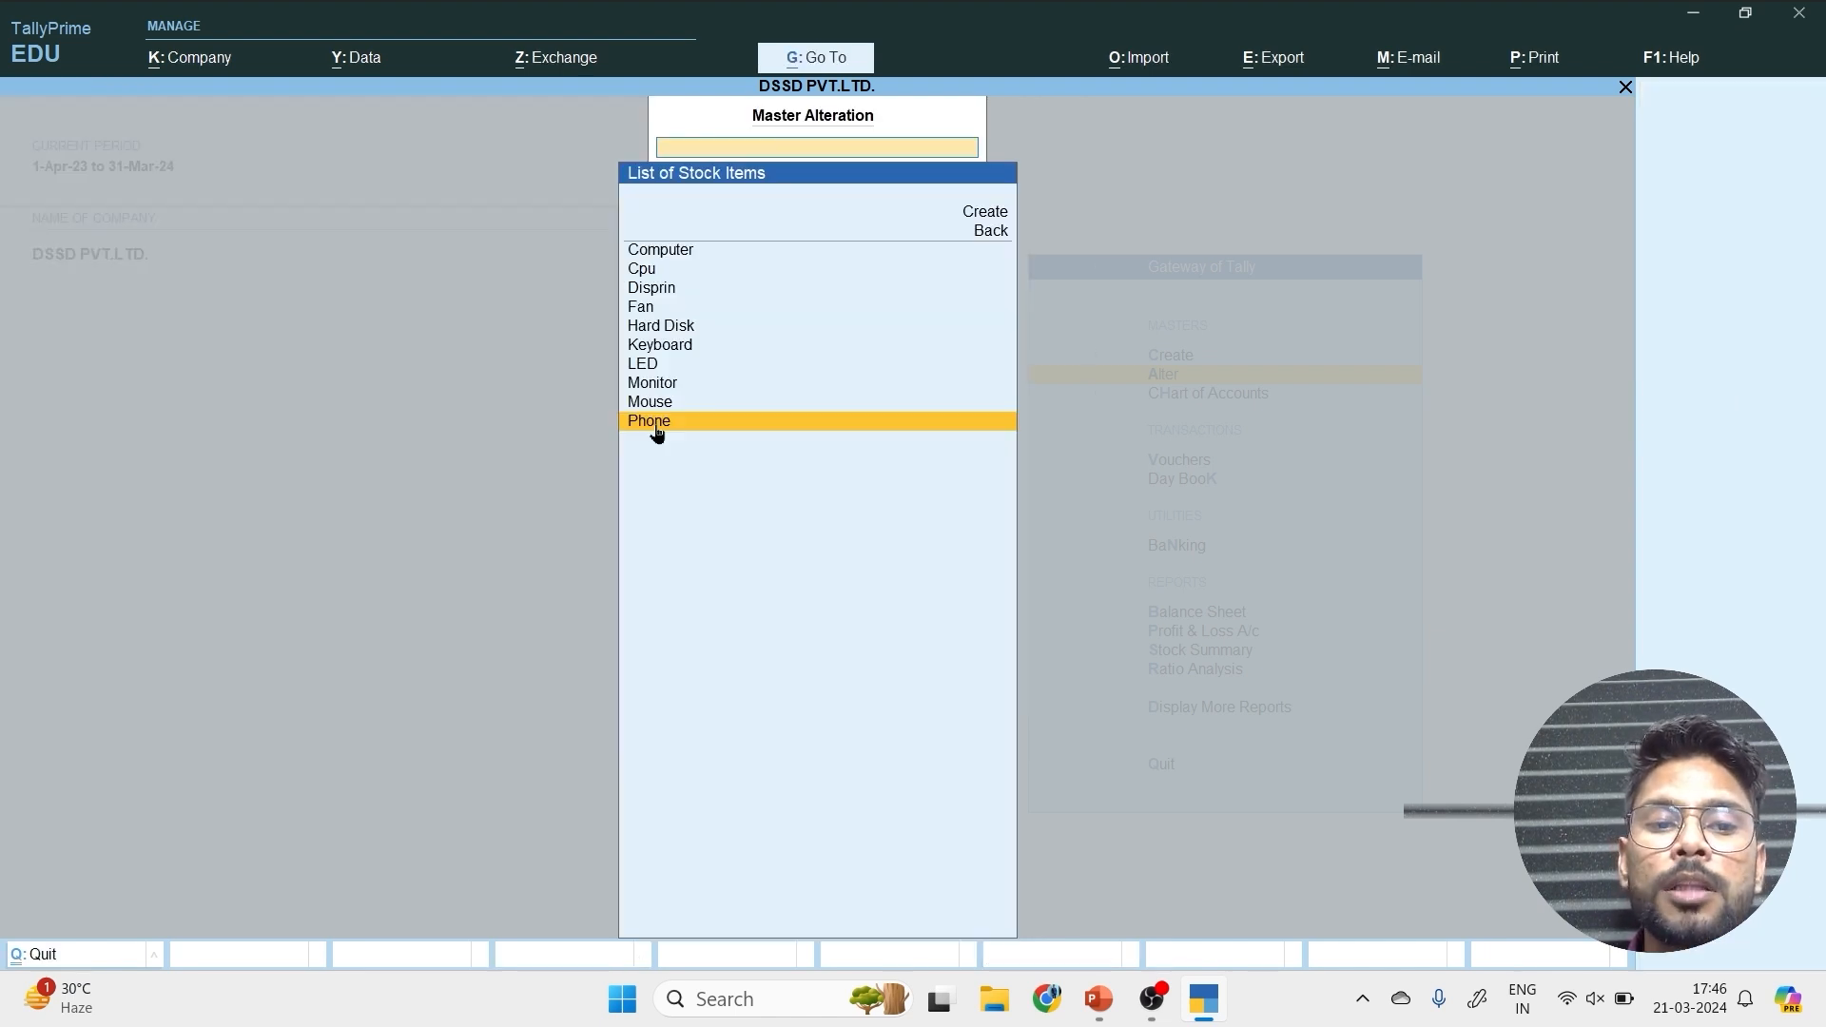
{"action": "key", "text": "Escape"}
{"action": "key", "text": "Escape"}
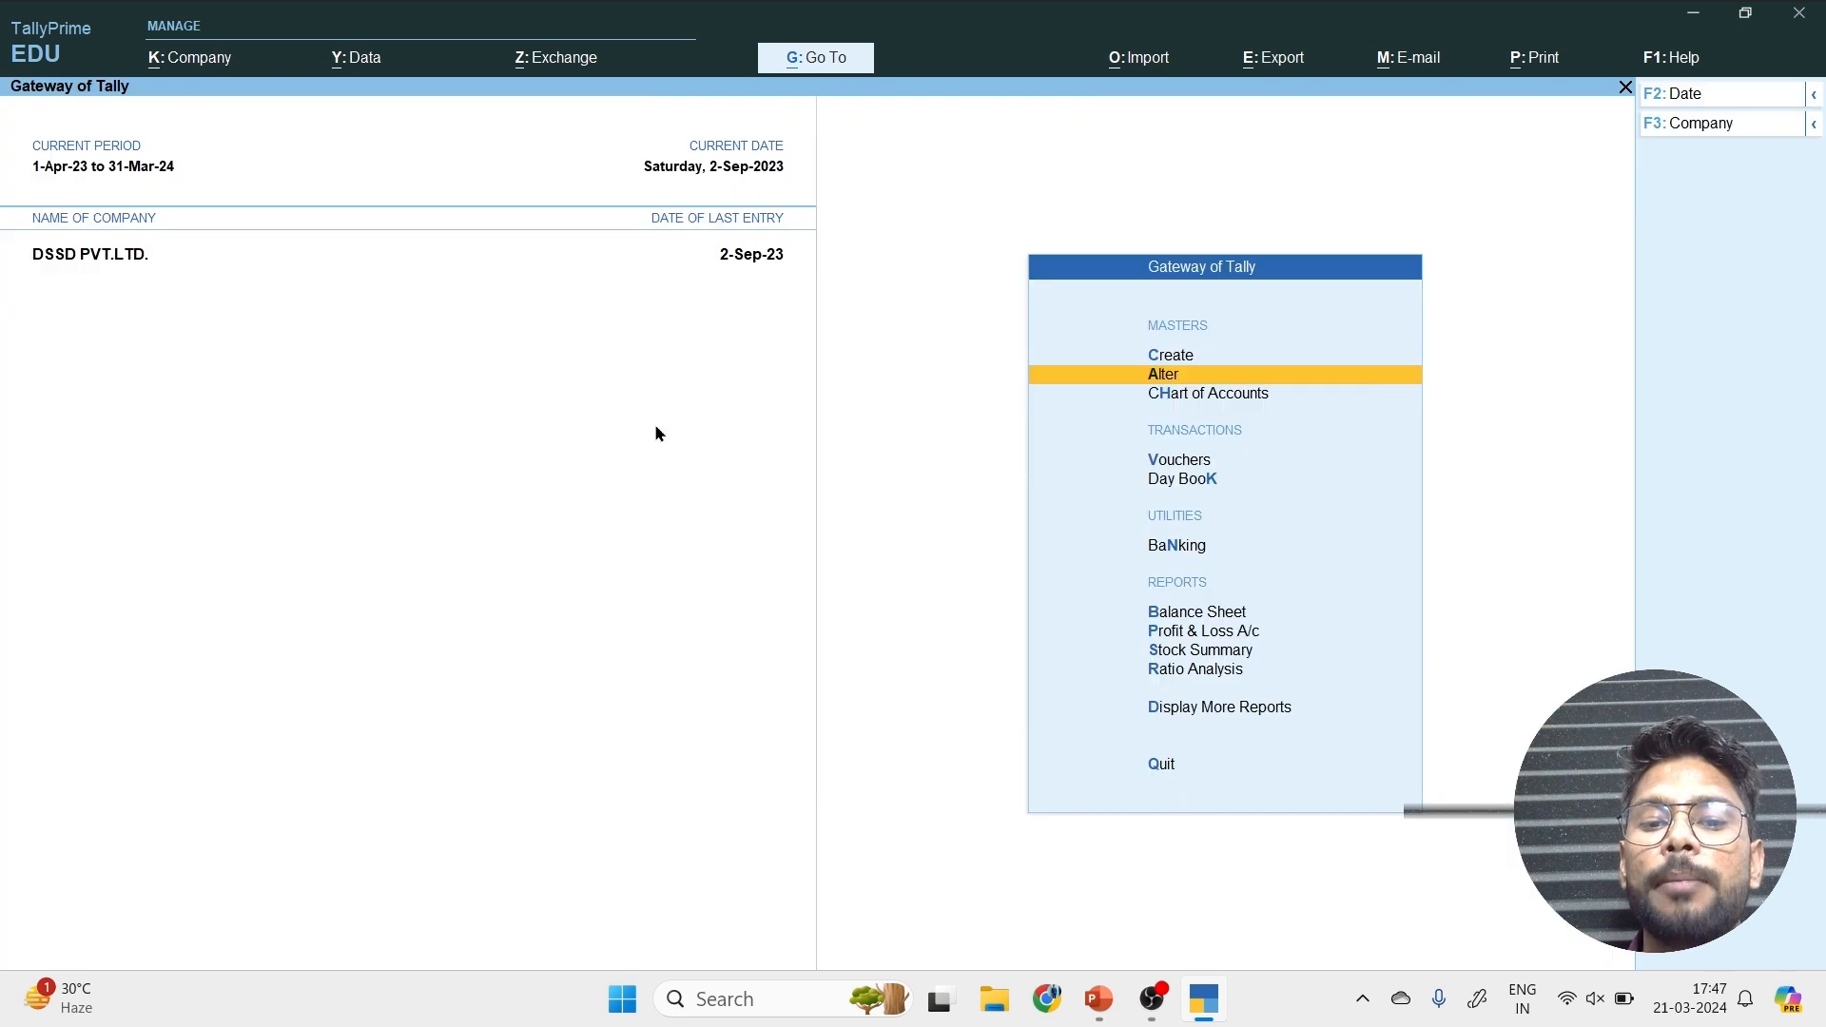
Check the closing quantity, rate and value of the Phone item in the Stock Summary report.
{"action": "key", "text": "Down"}
{"action": "key", "text": "Down"}
{"action": "key", "text": "Down"}
{"action": "key", "text": "Down"}
{"action": "key", "text": "Down"}
{"action": "key", "text": "Down"}
{"action": "key", "text": "Down"}
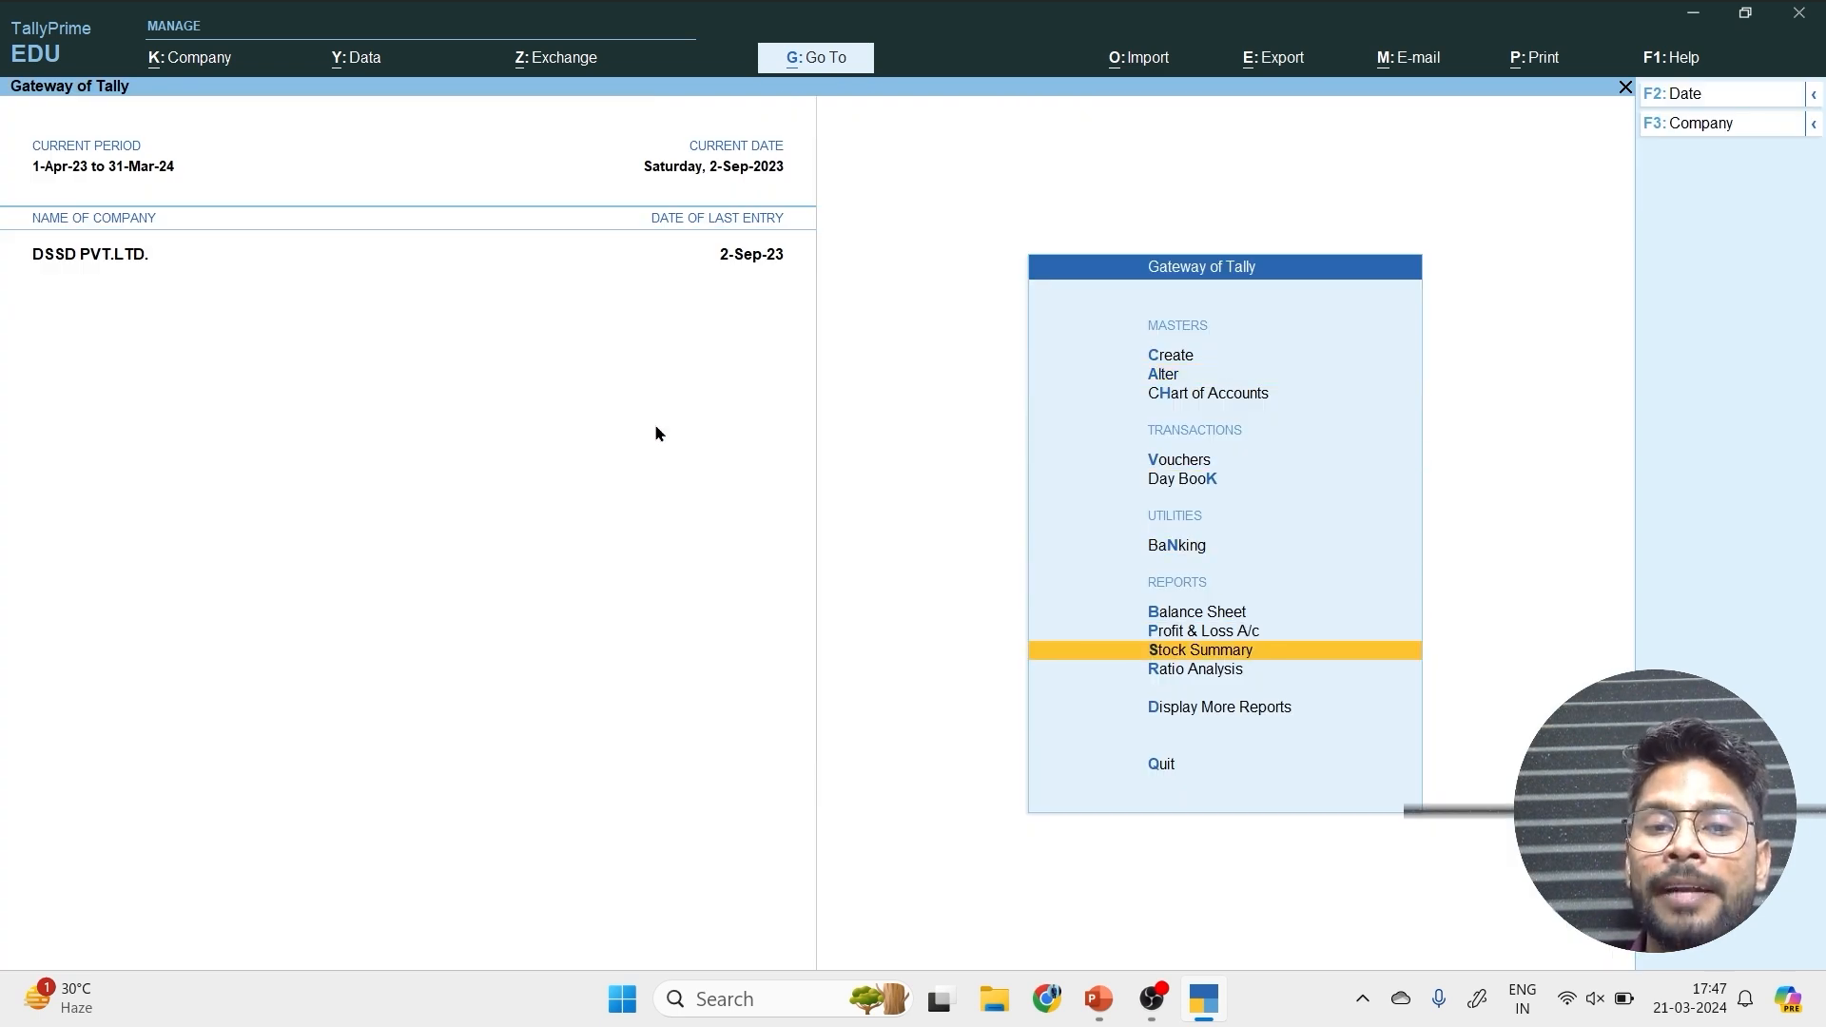
{"action": "key", "text": "Return"}
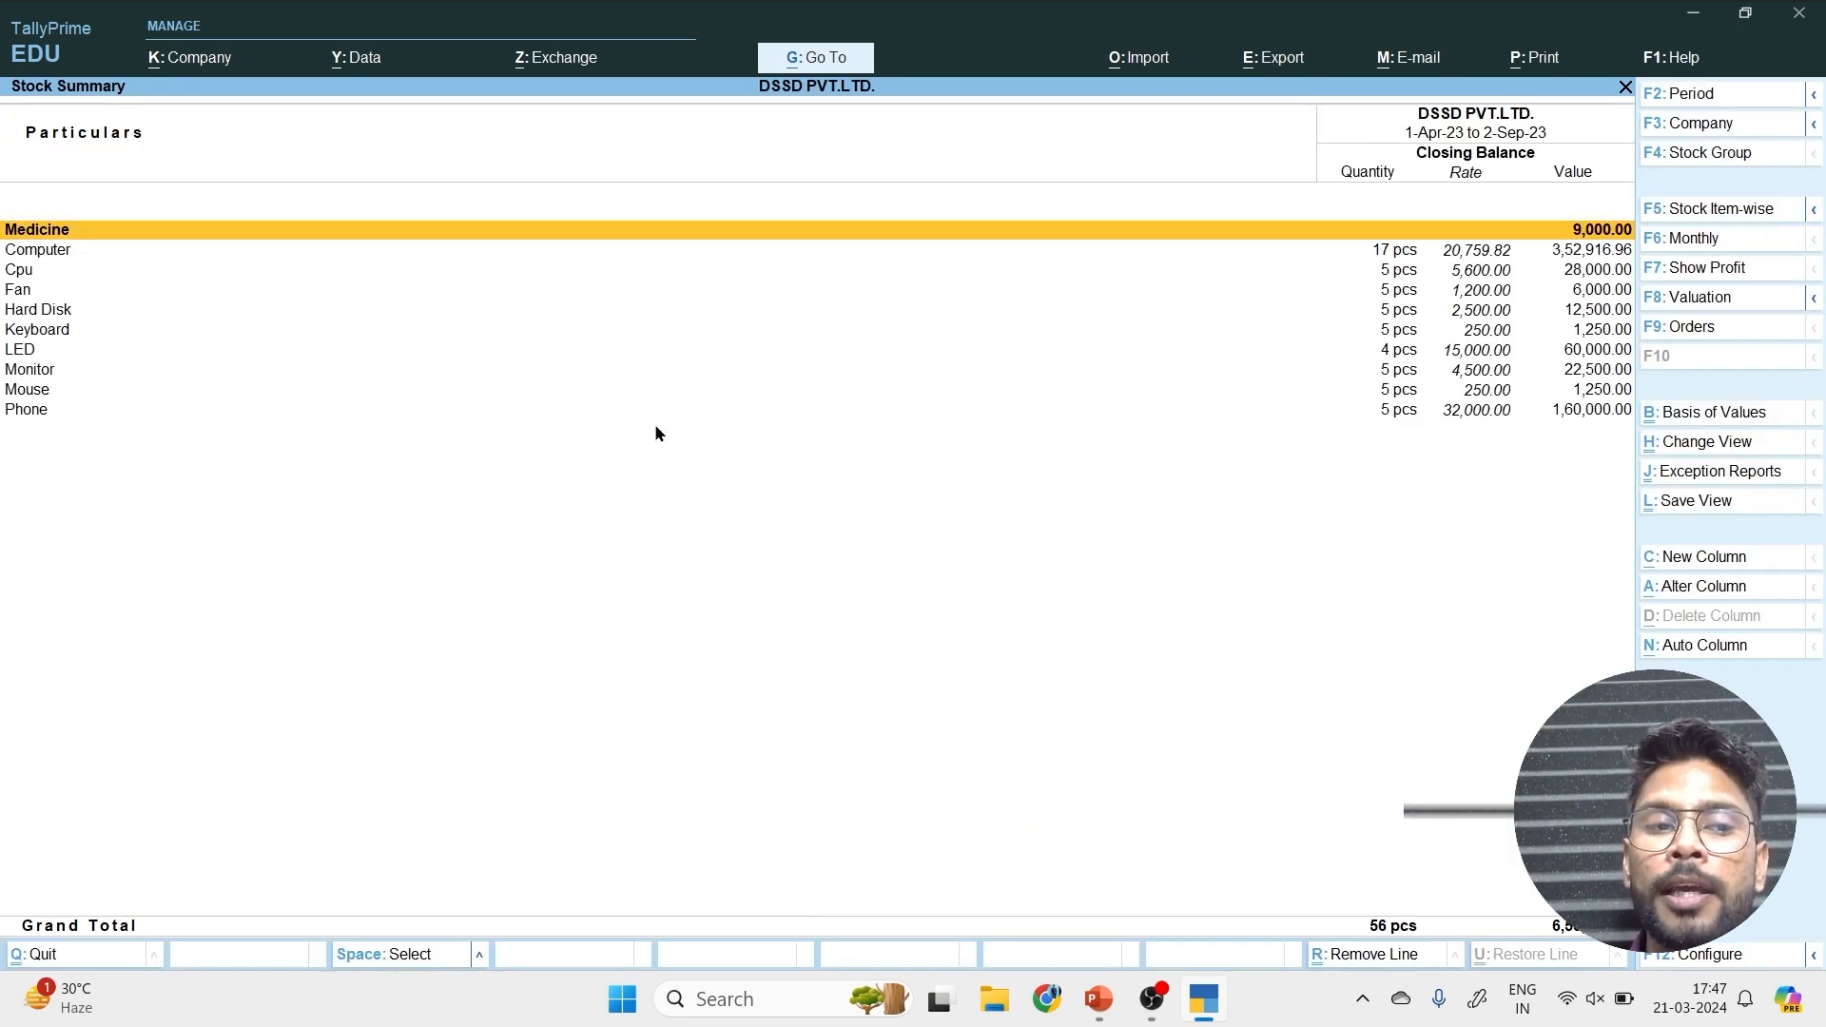
{"action": "left_click", "coordinate": [24, 411]}
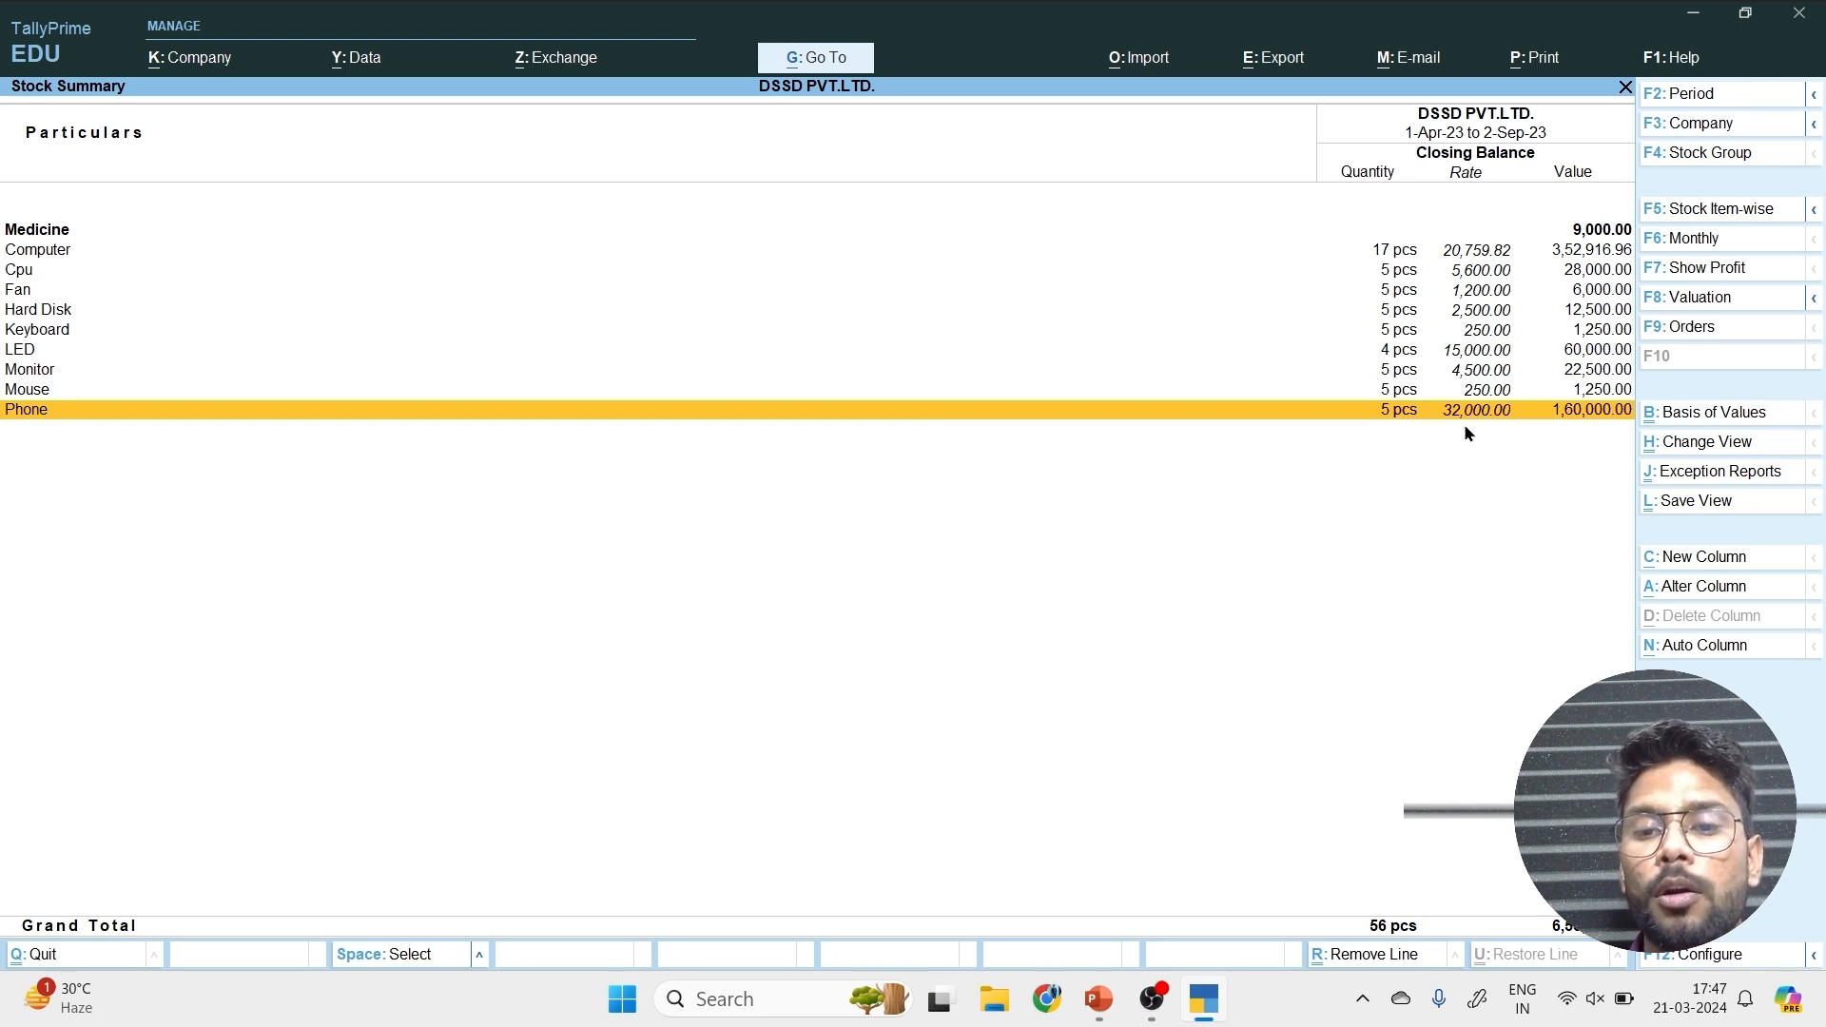
{"action": "key", "text": "Escape"}
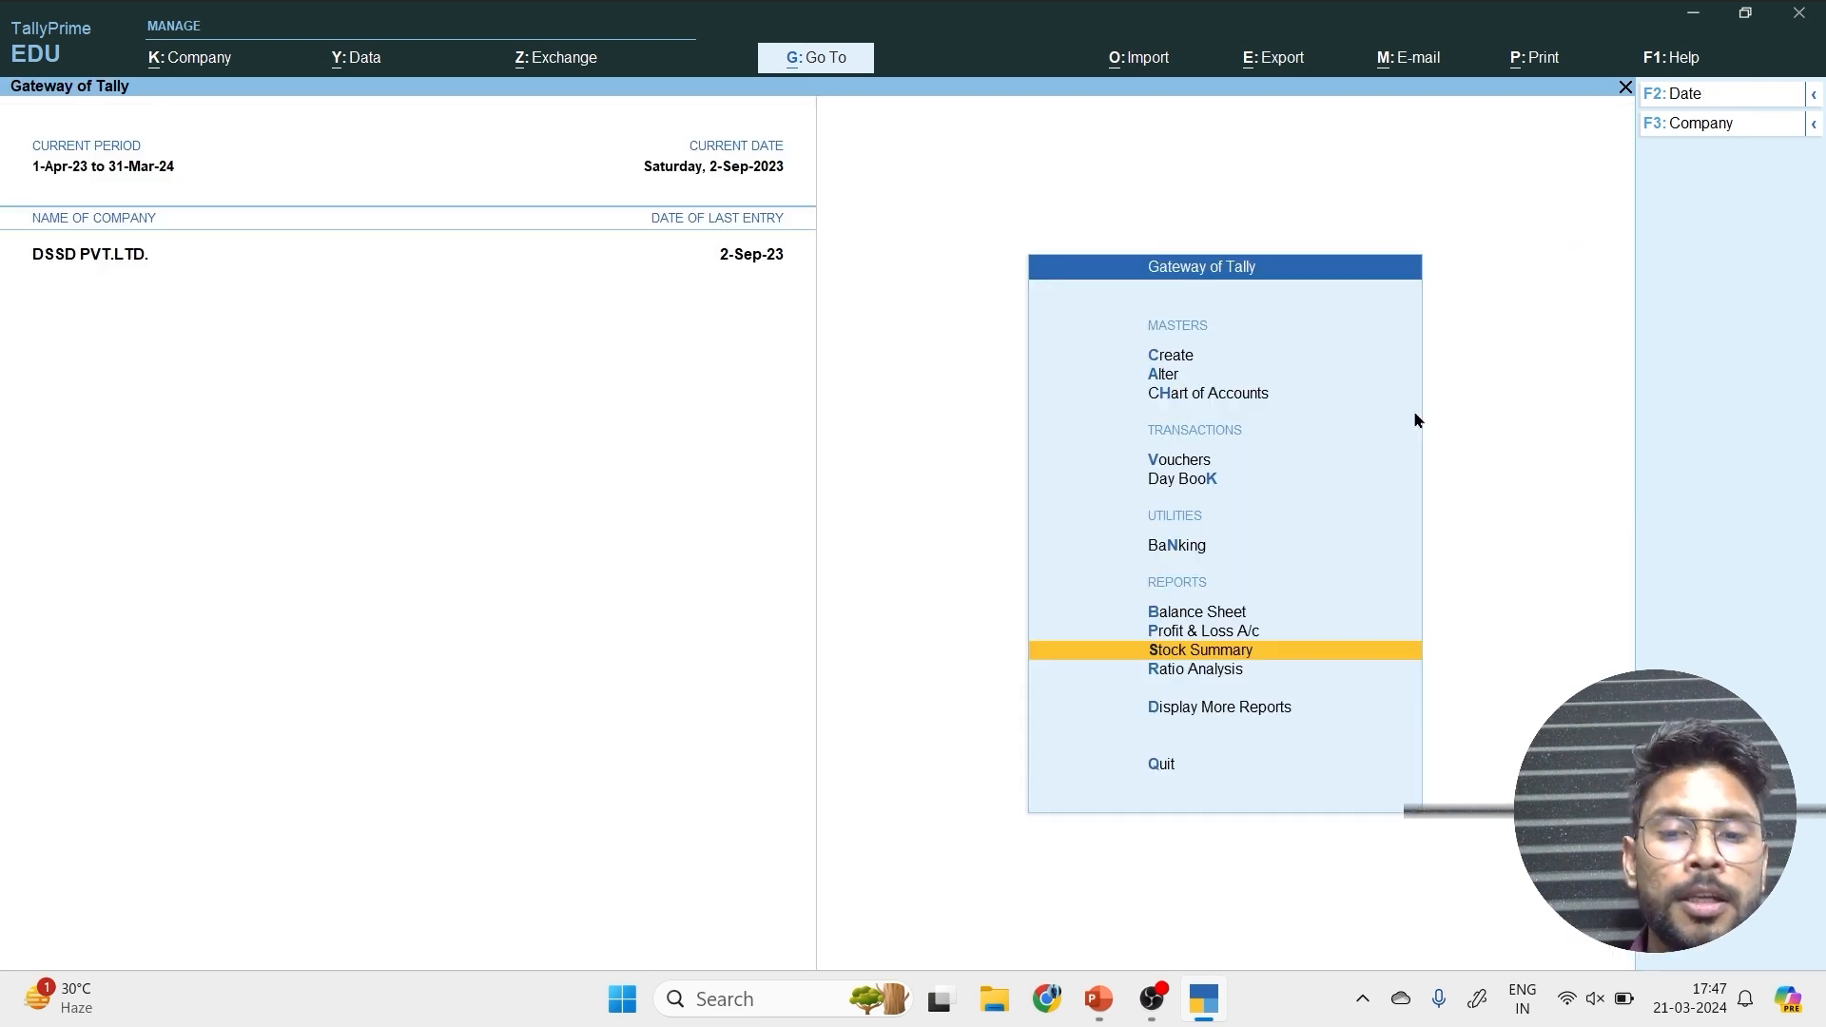
{"action": "key", "text": "Escape"}
{"action": "key", "text": "n"}
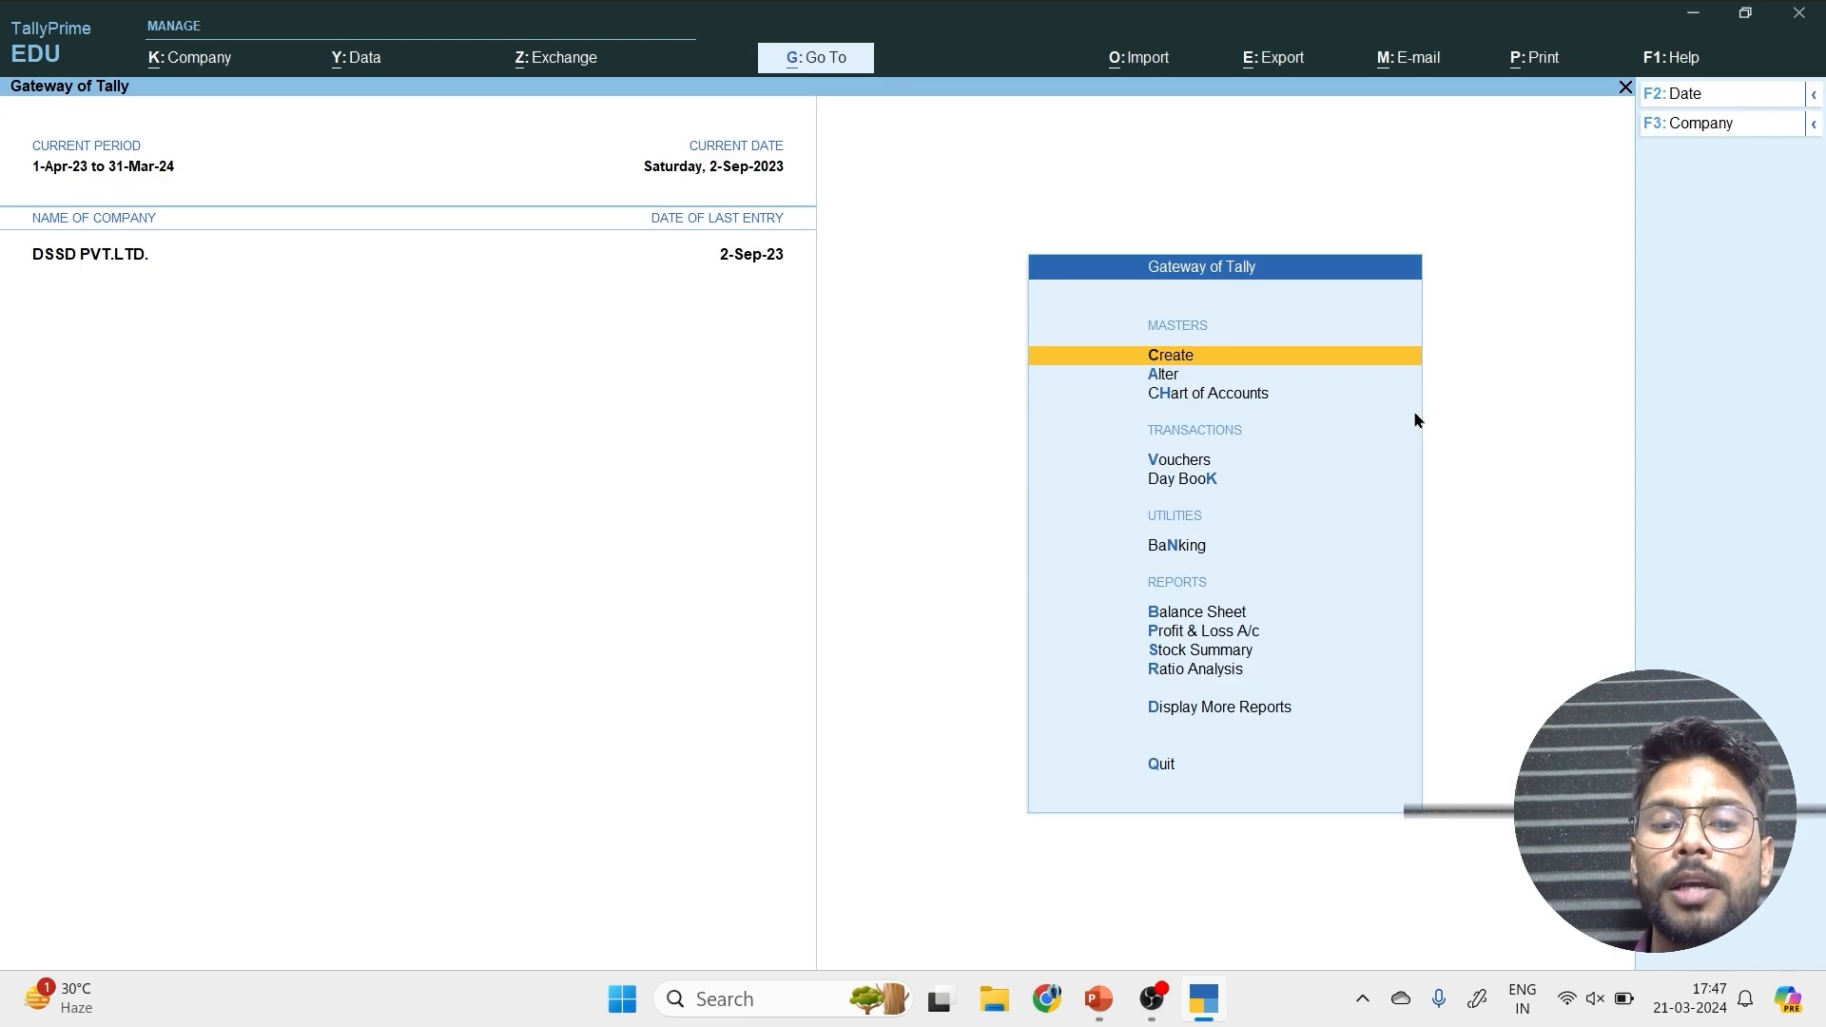
{"action": "key", "text": "Return"}
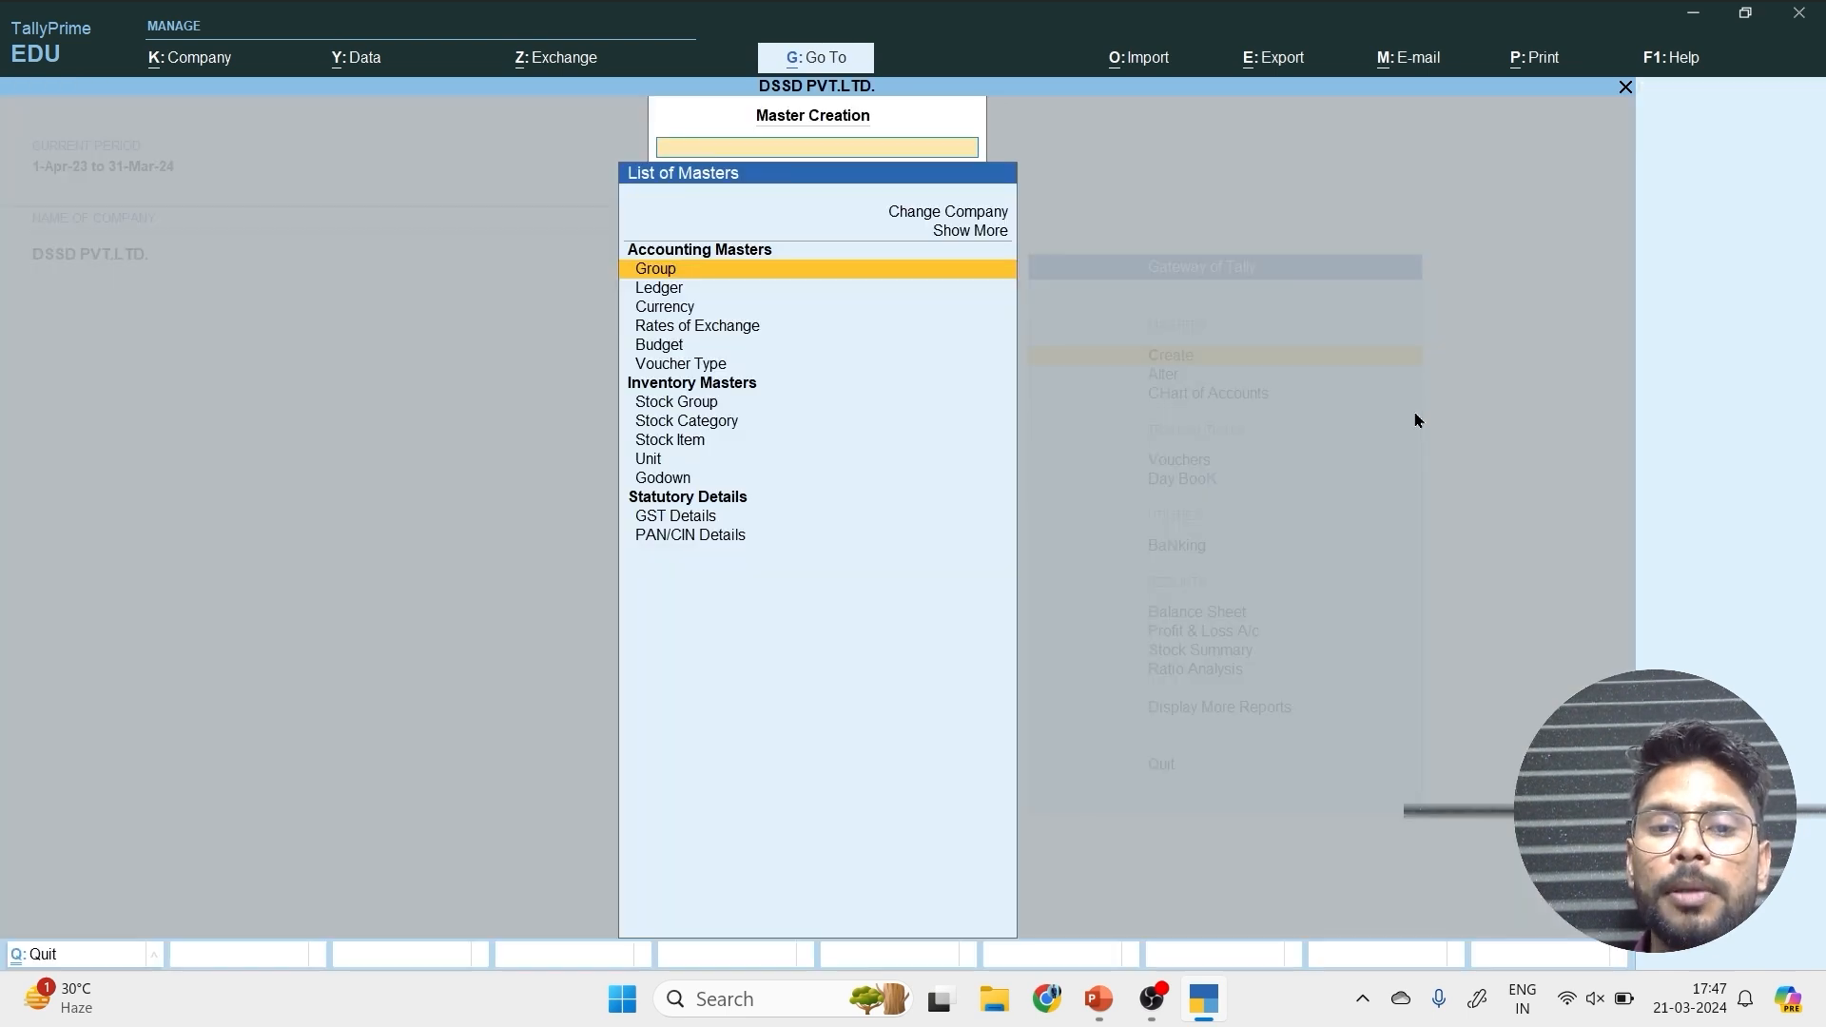
{"action": "key", "text": "Escape"}
Start a new purchase voucher.
{"action": "key", "text": "Down"}
{"action": "key", "text": "Down"}
{"action": "key", "text": "Down"}
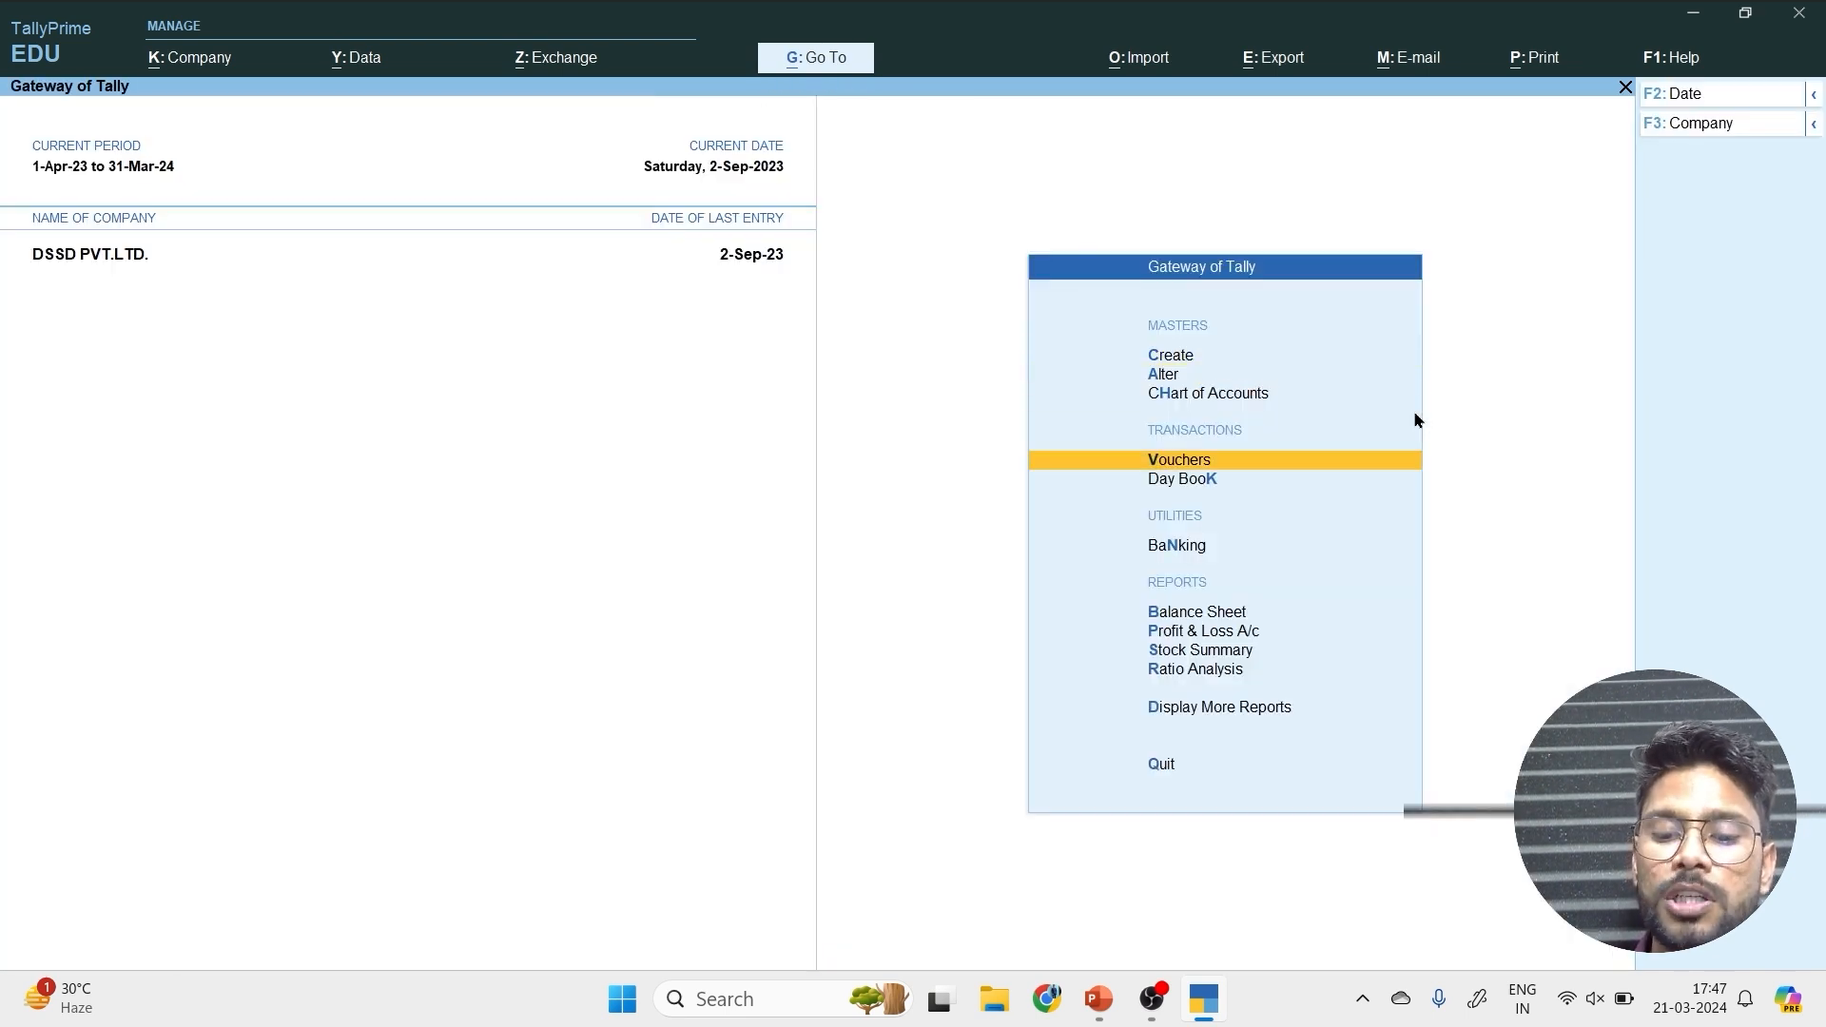
{"action": "key", "text": "Return"}
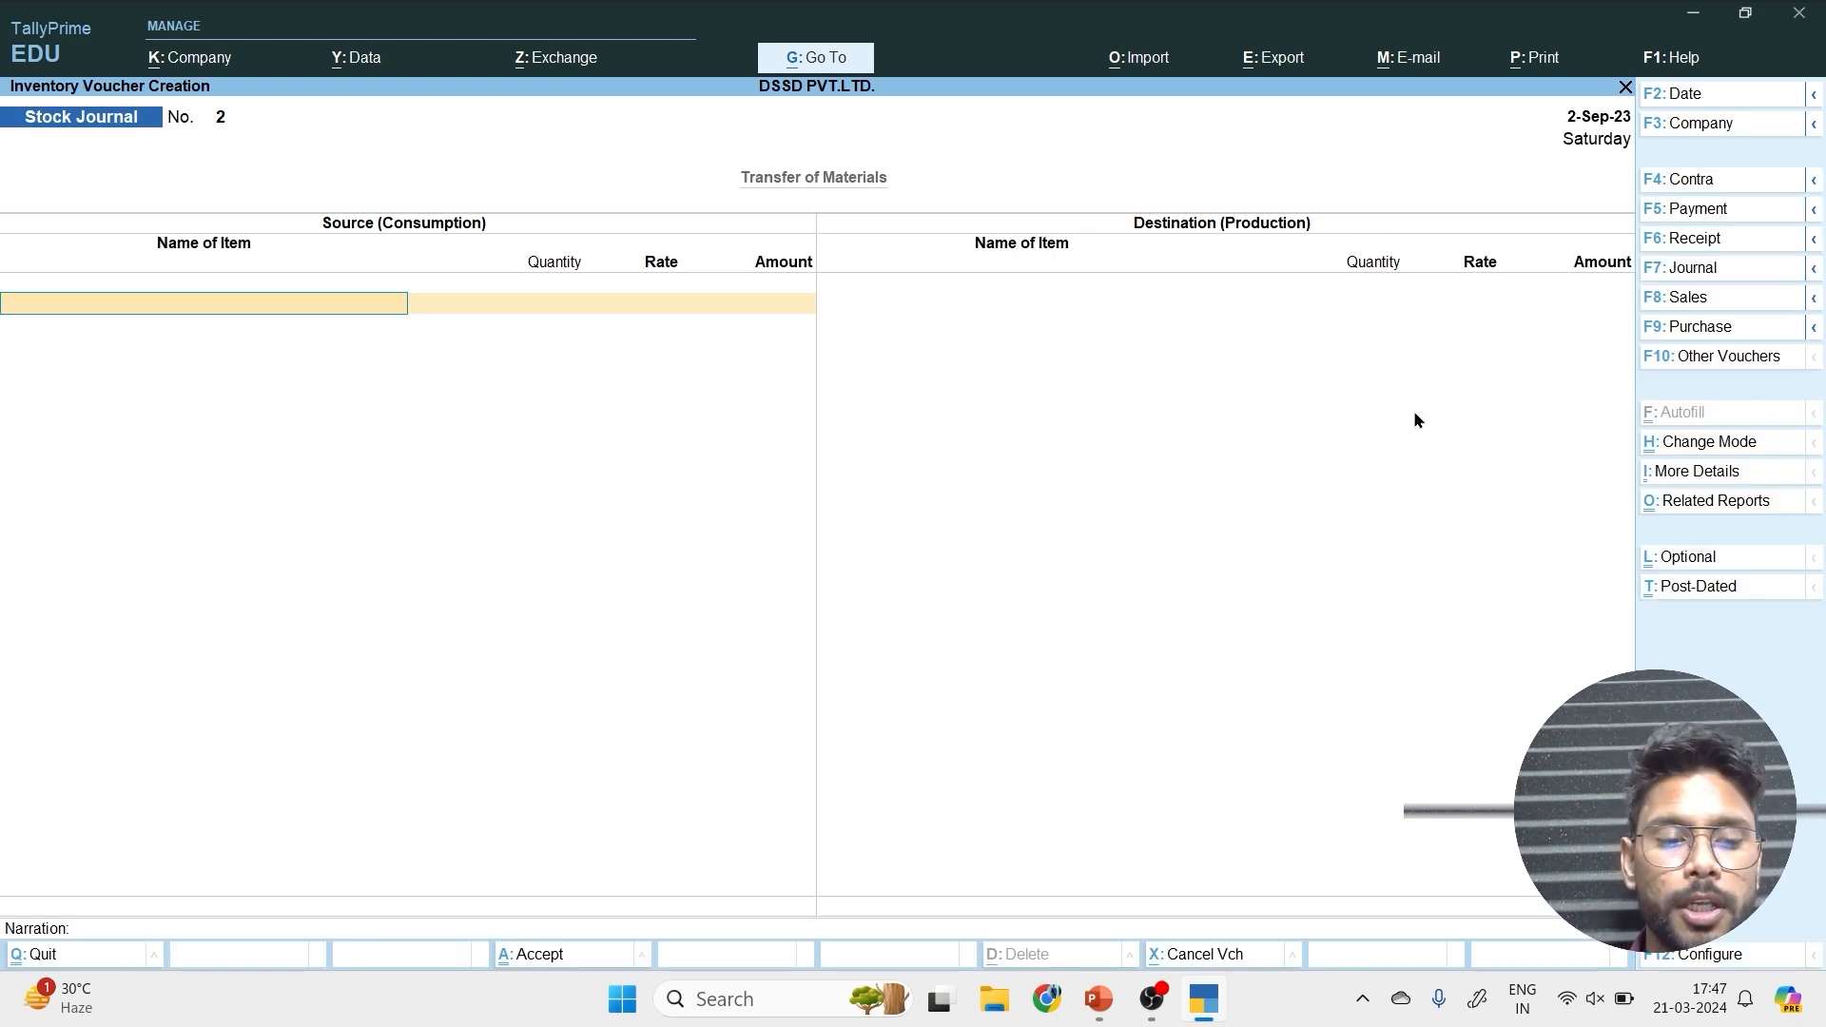
{"action": "key", "text": "F9"}
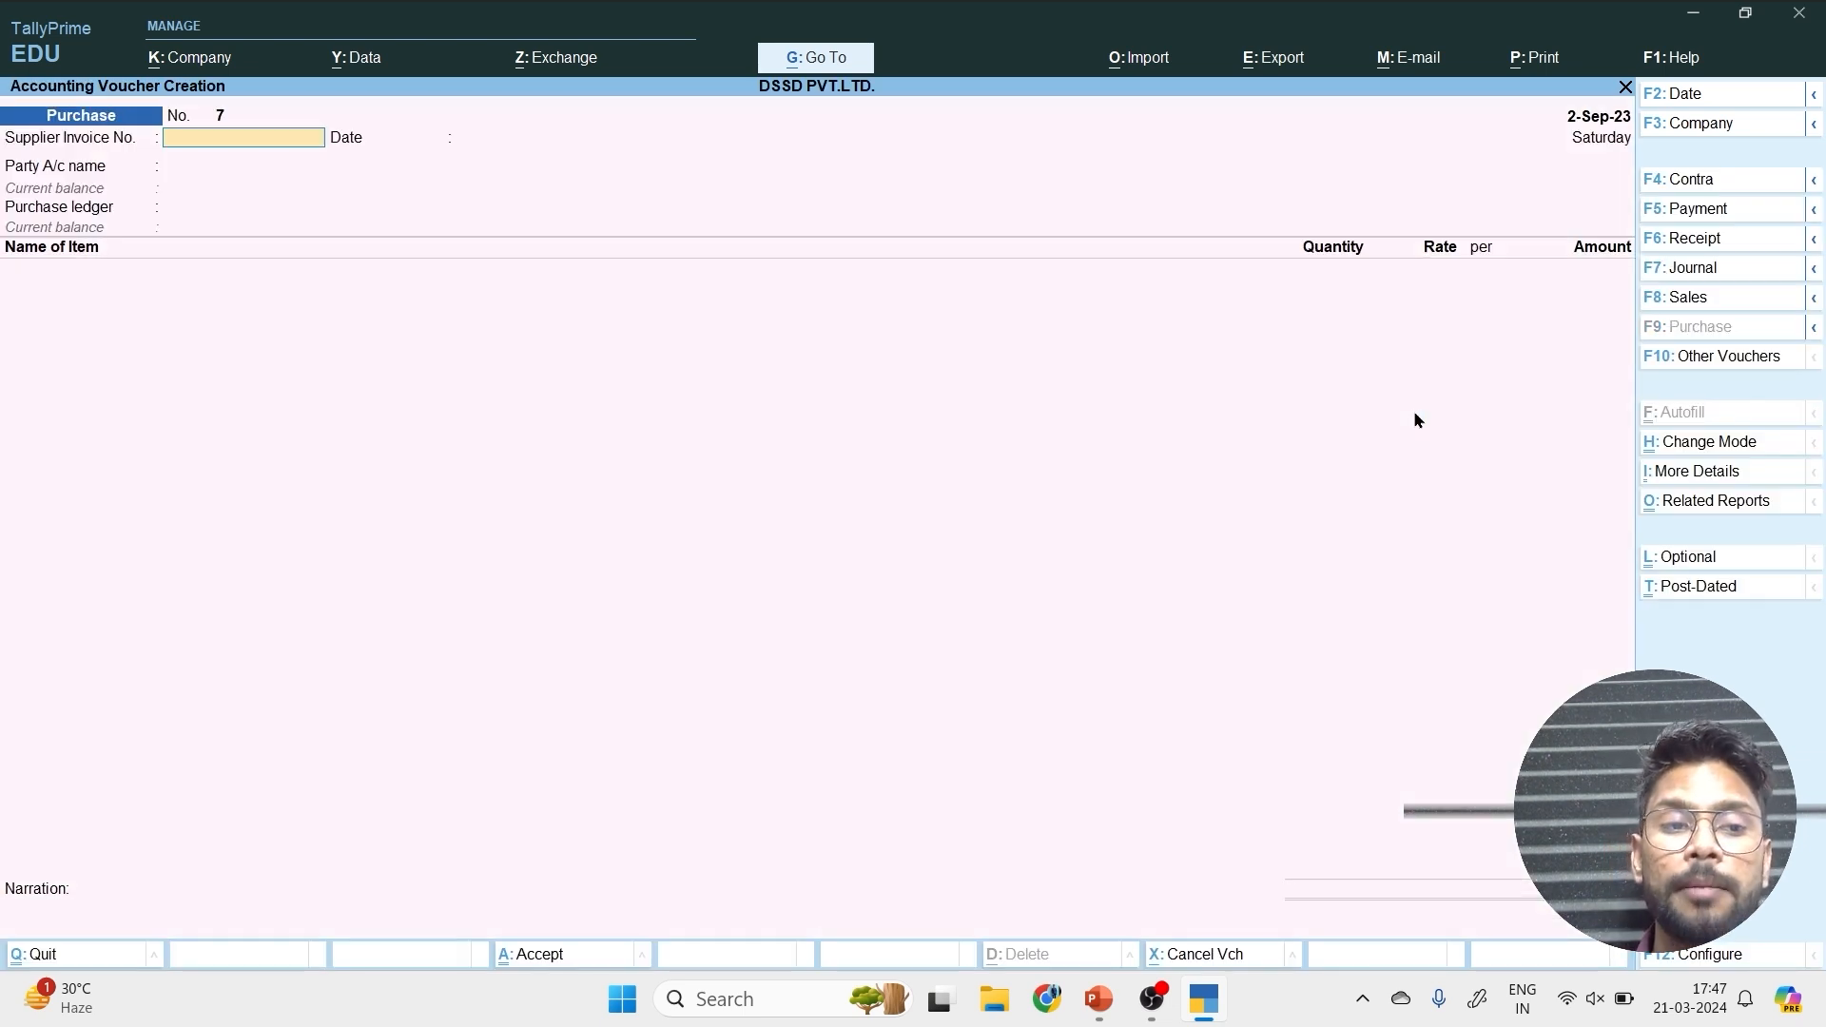
Select the first supplier after Cash as the party account, accept the default party details, and choose the Purchase ledger.
{"action": "key", "text": "Return"}
{"action": "key", "text": "Return"}
{"action": "key", "text": "Down"}
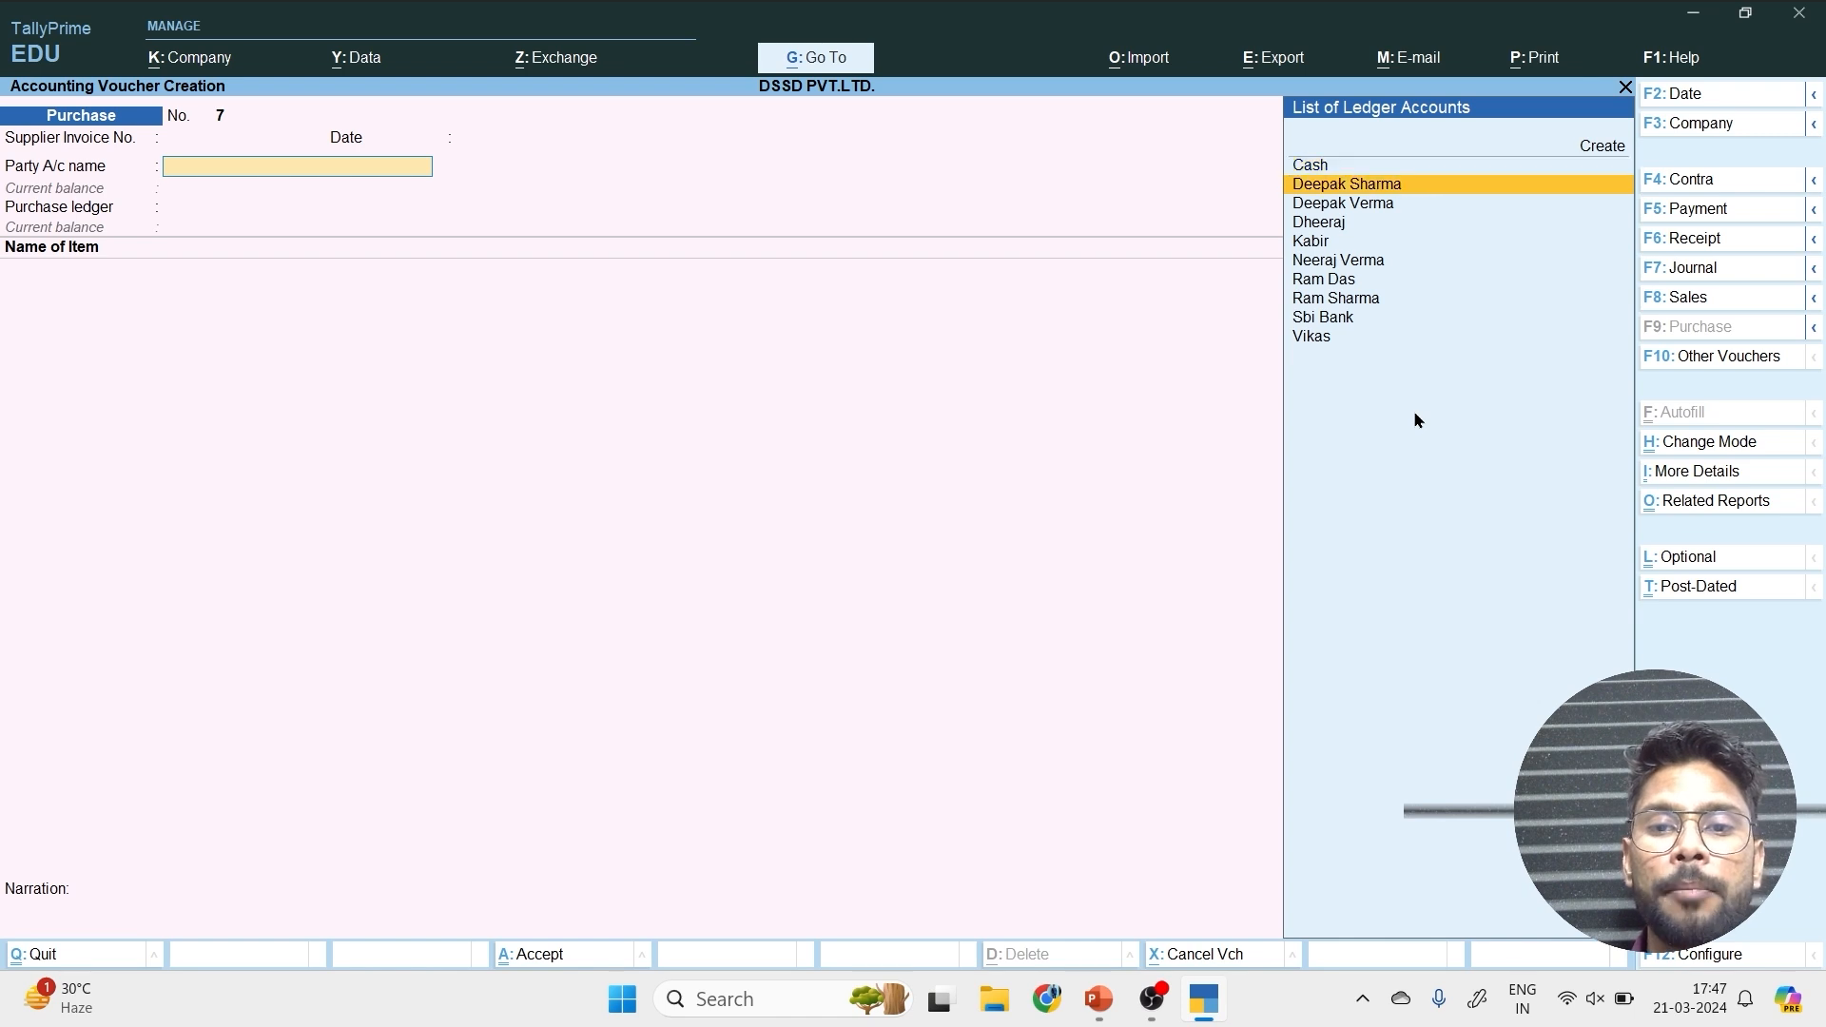
{"action": "key", "text": "Return"}
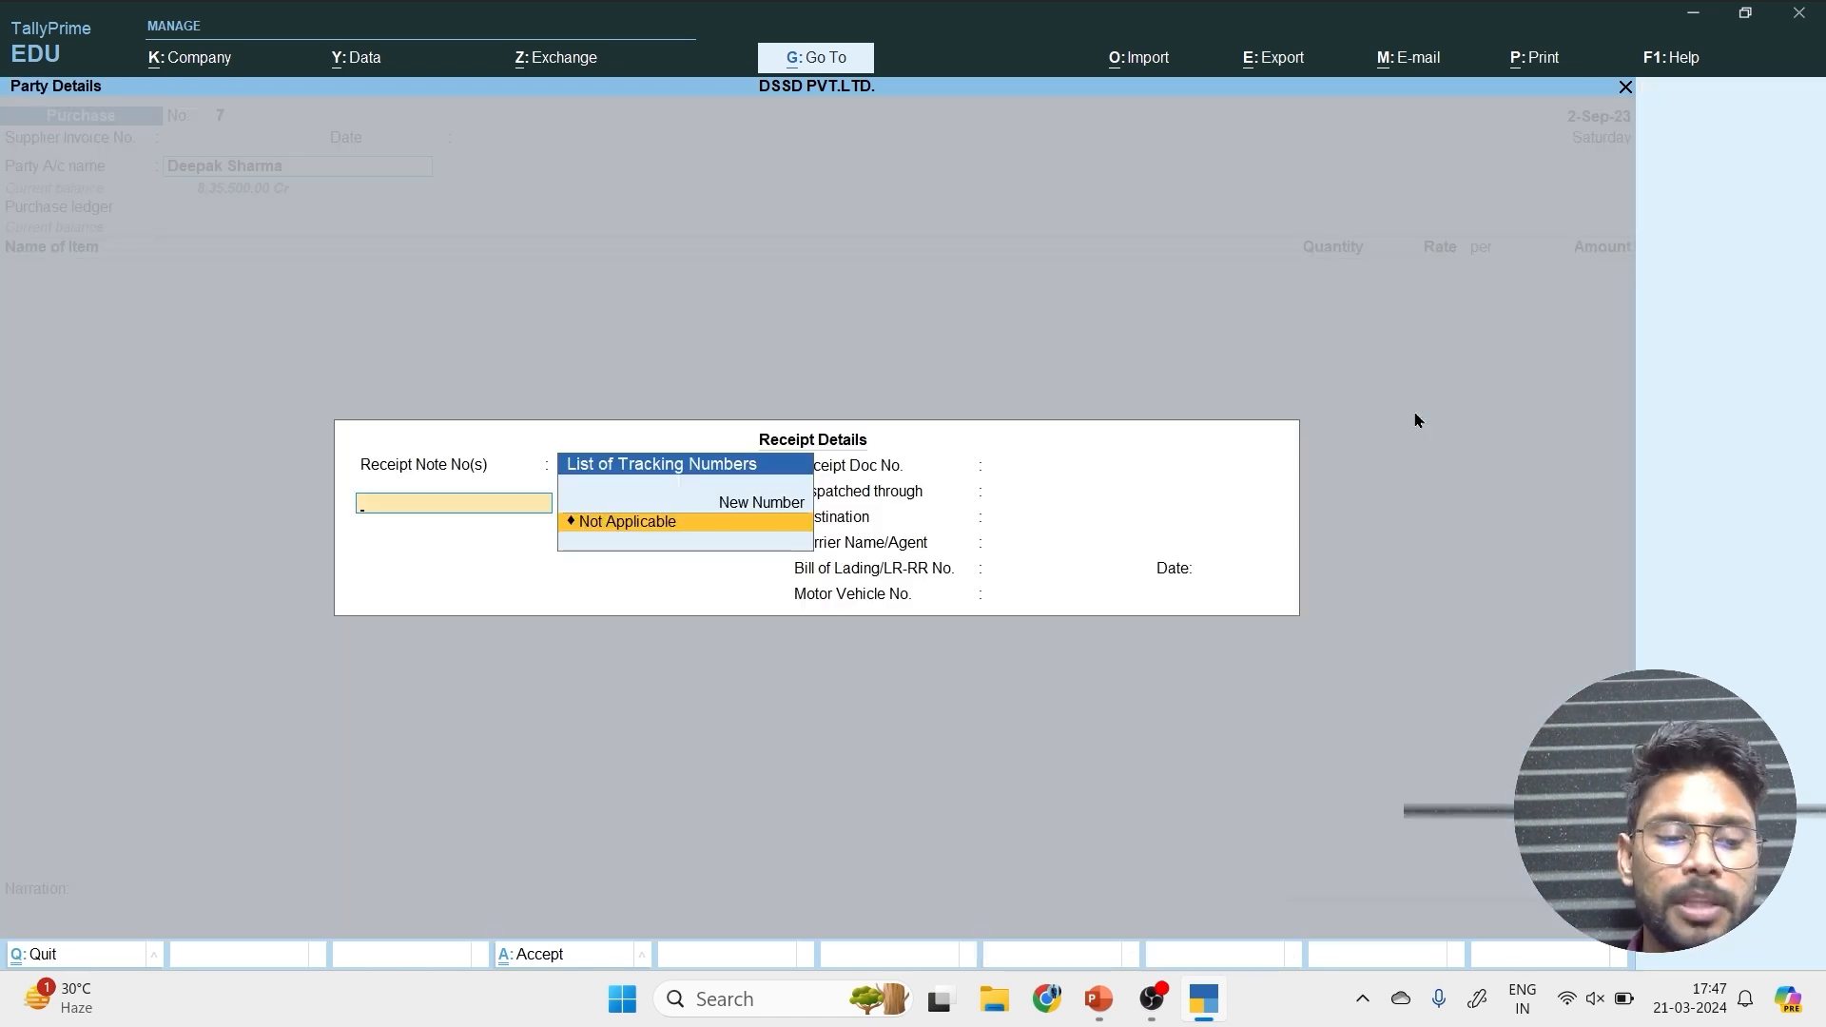
{"action": "key", "text": "ctrl+a"}
{"action": "key", "text": "ctrl+a"}
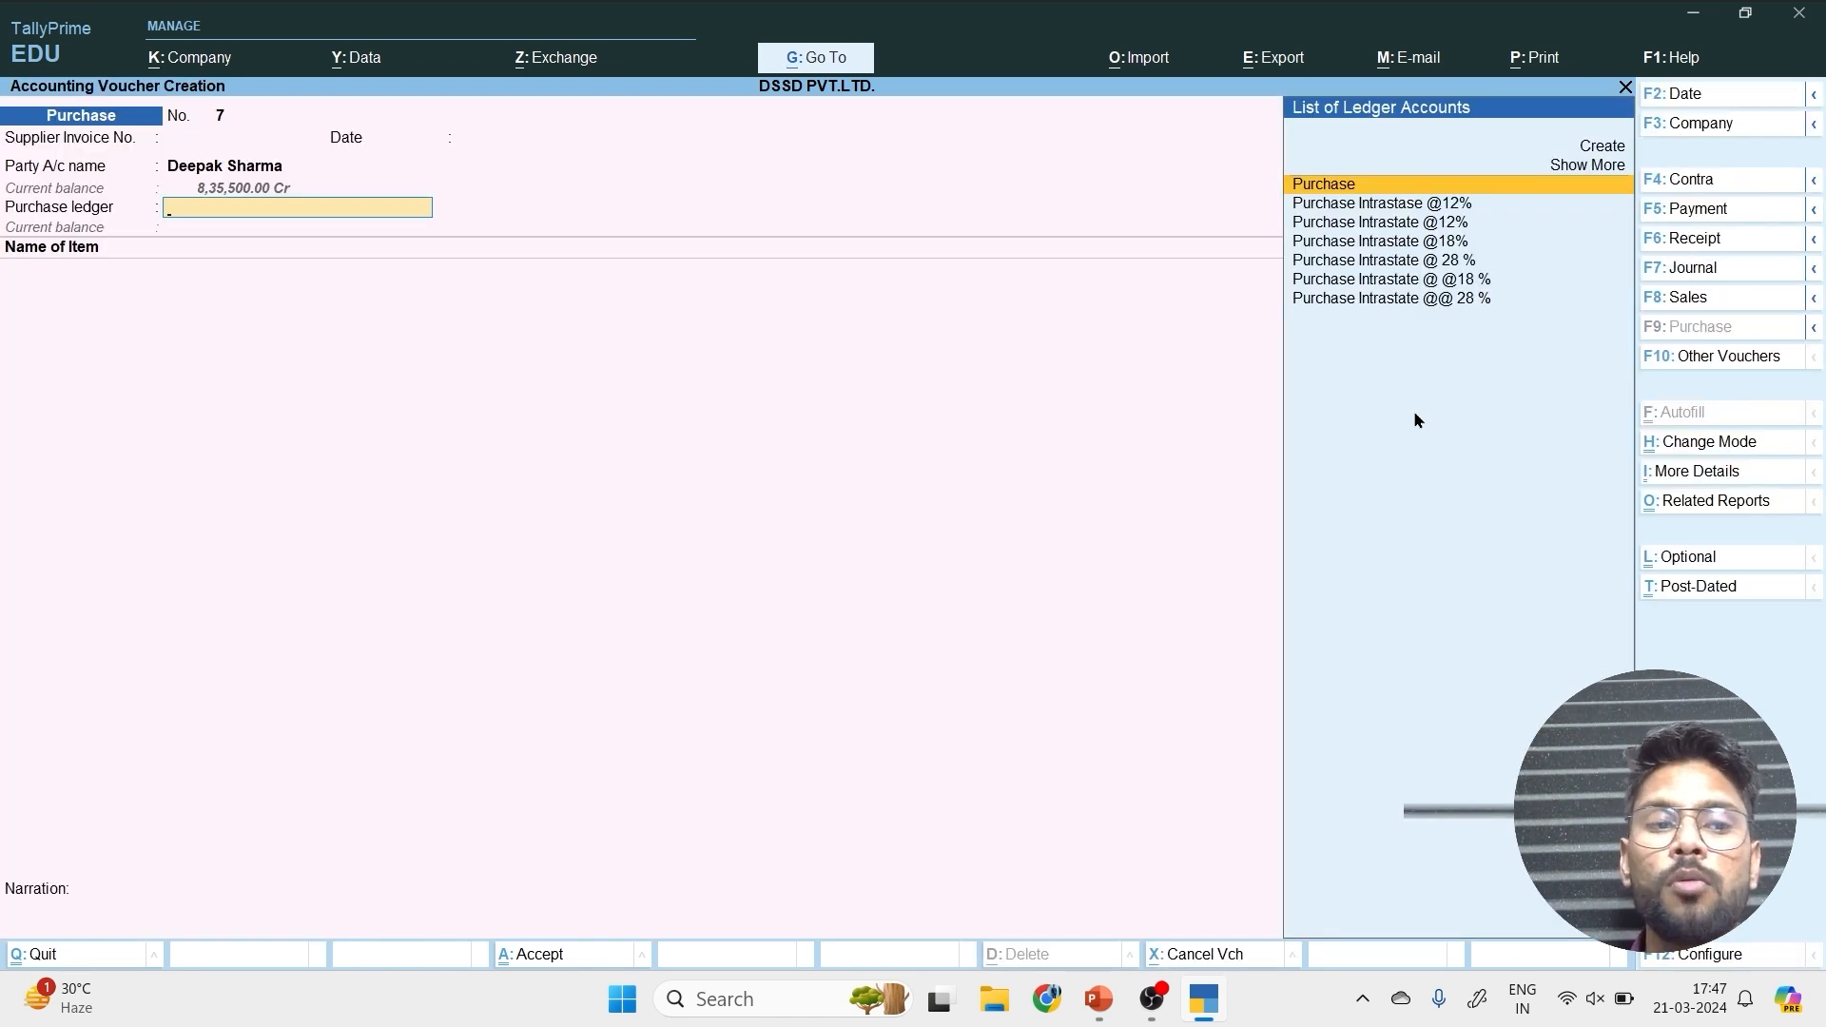
{"action": "key", "text": "Return"}
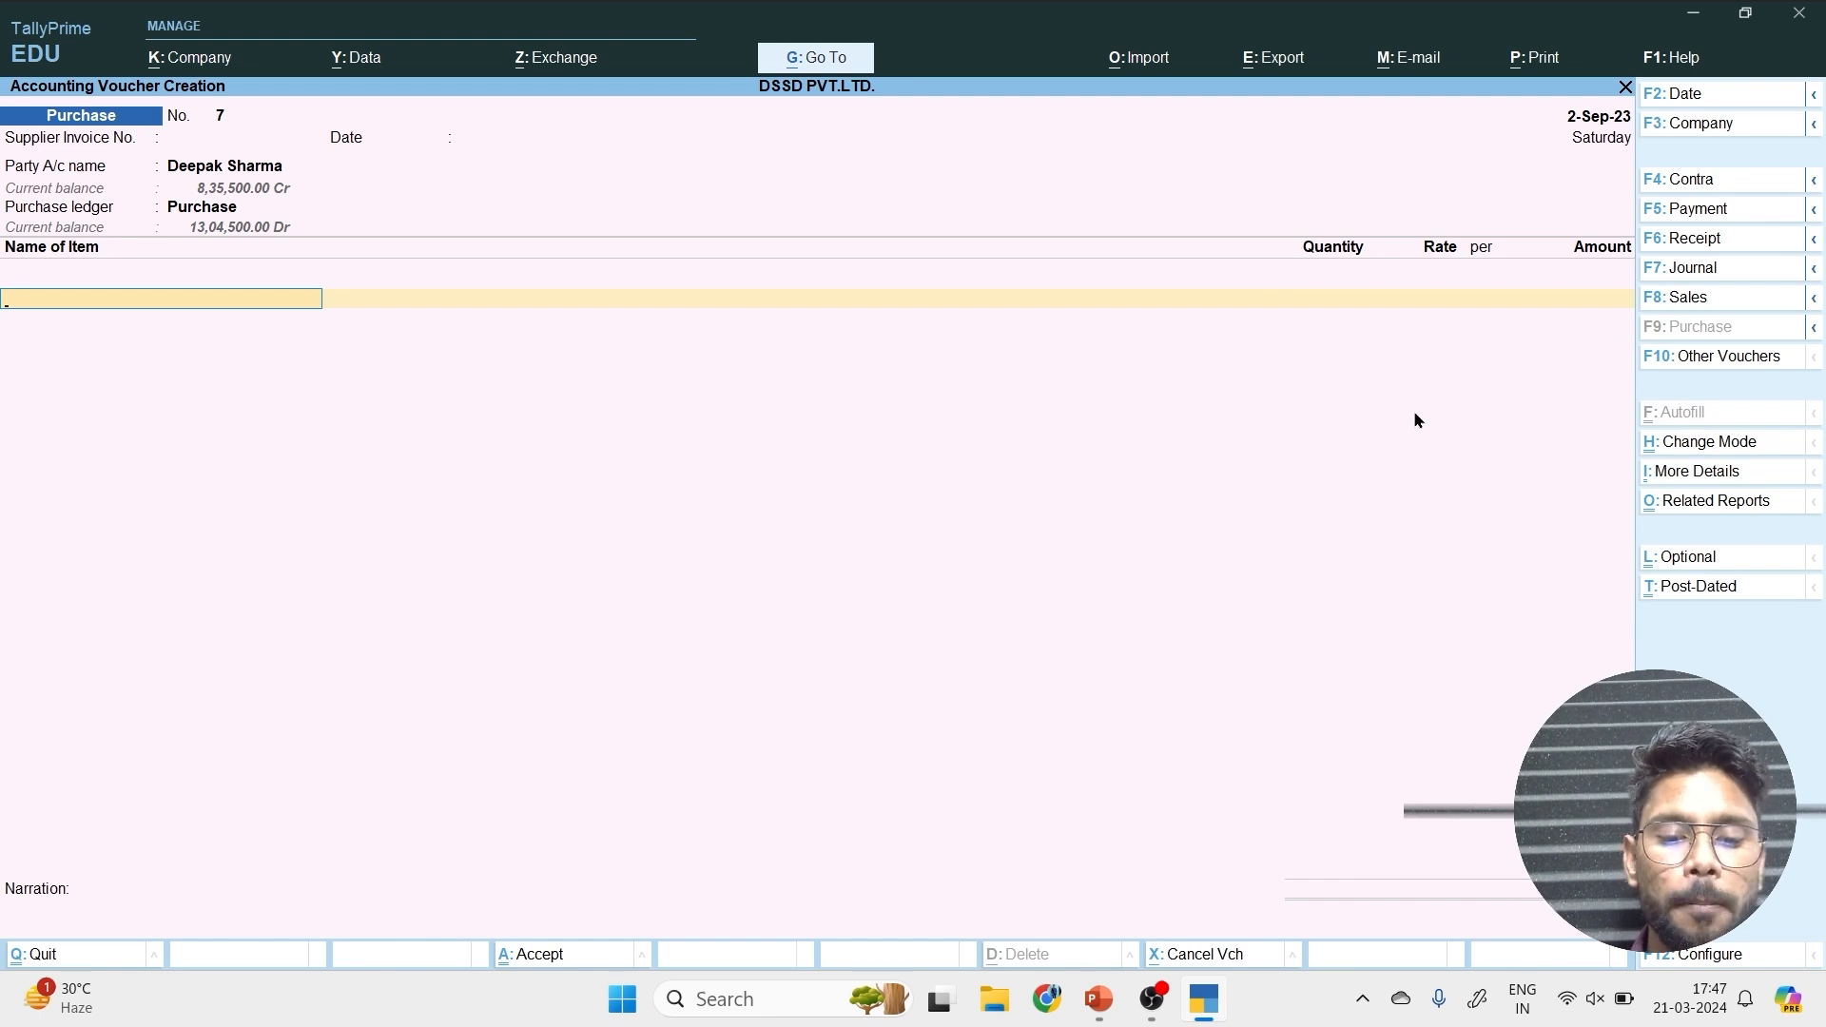
Add the Phone stock item to the voucher with tracking number and order number Not Applicable.
{"action": "type", "text": "Ph"}
{"action": "key", "text": "Return"}
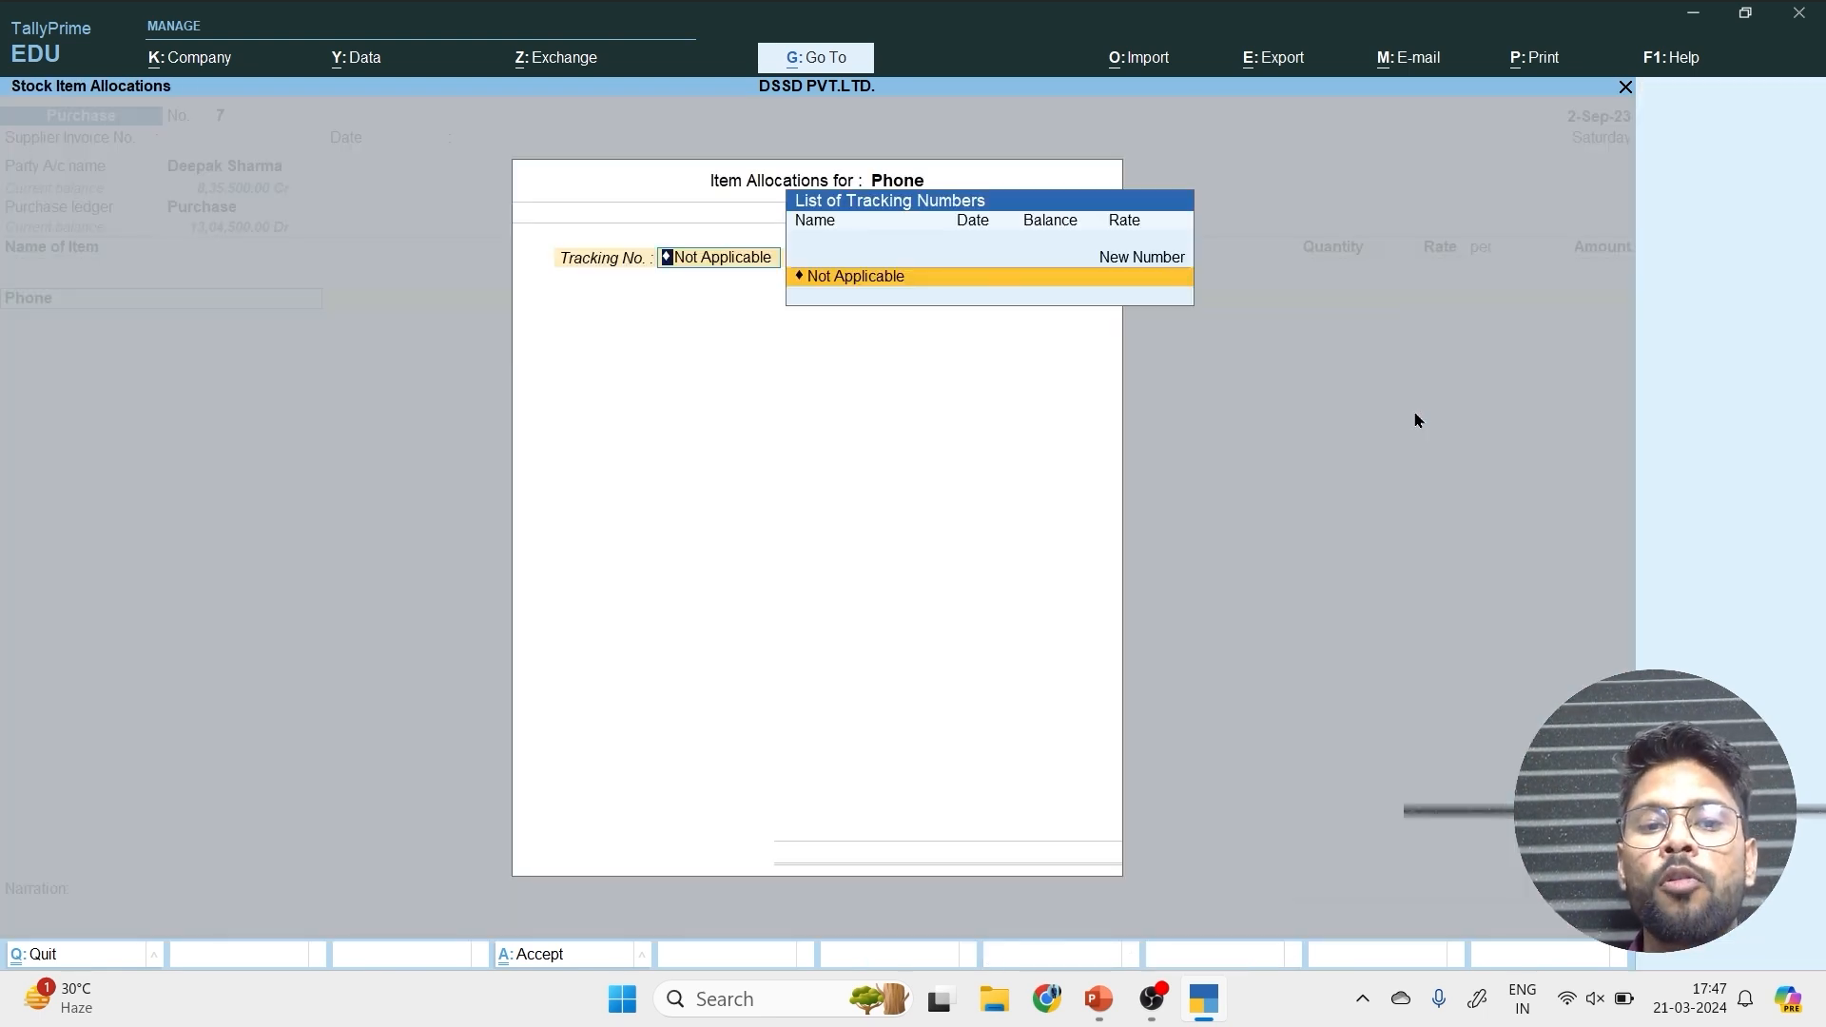
{"action": "key", "text": "Return"}
{"action": "key", "text": "Return"}
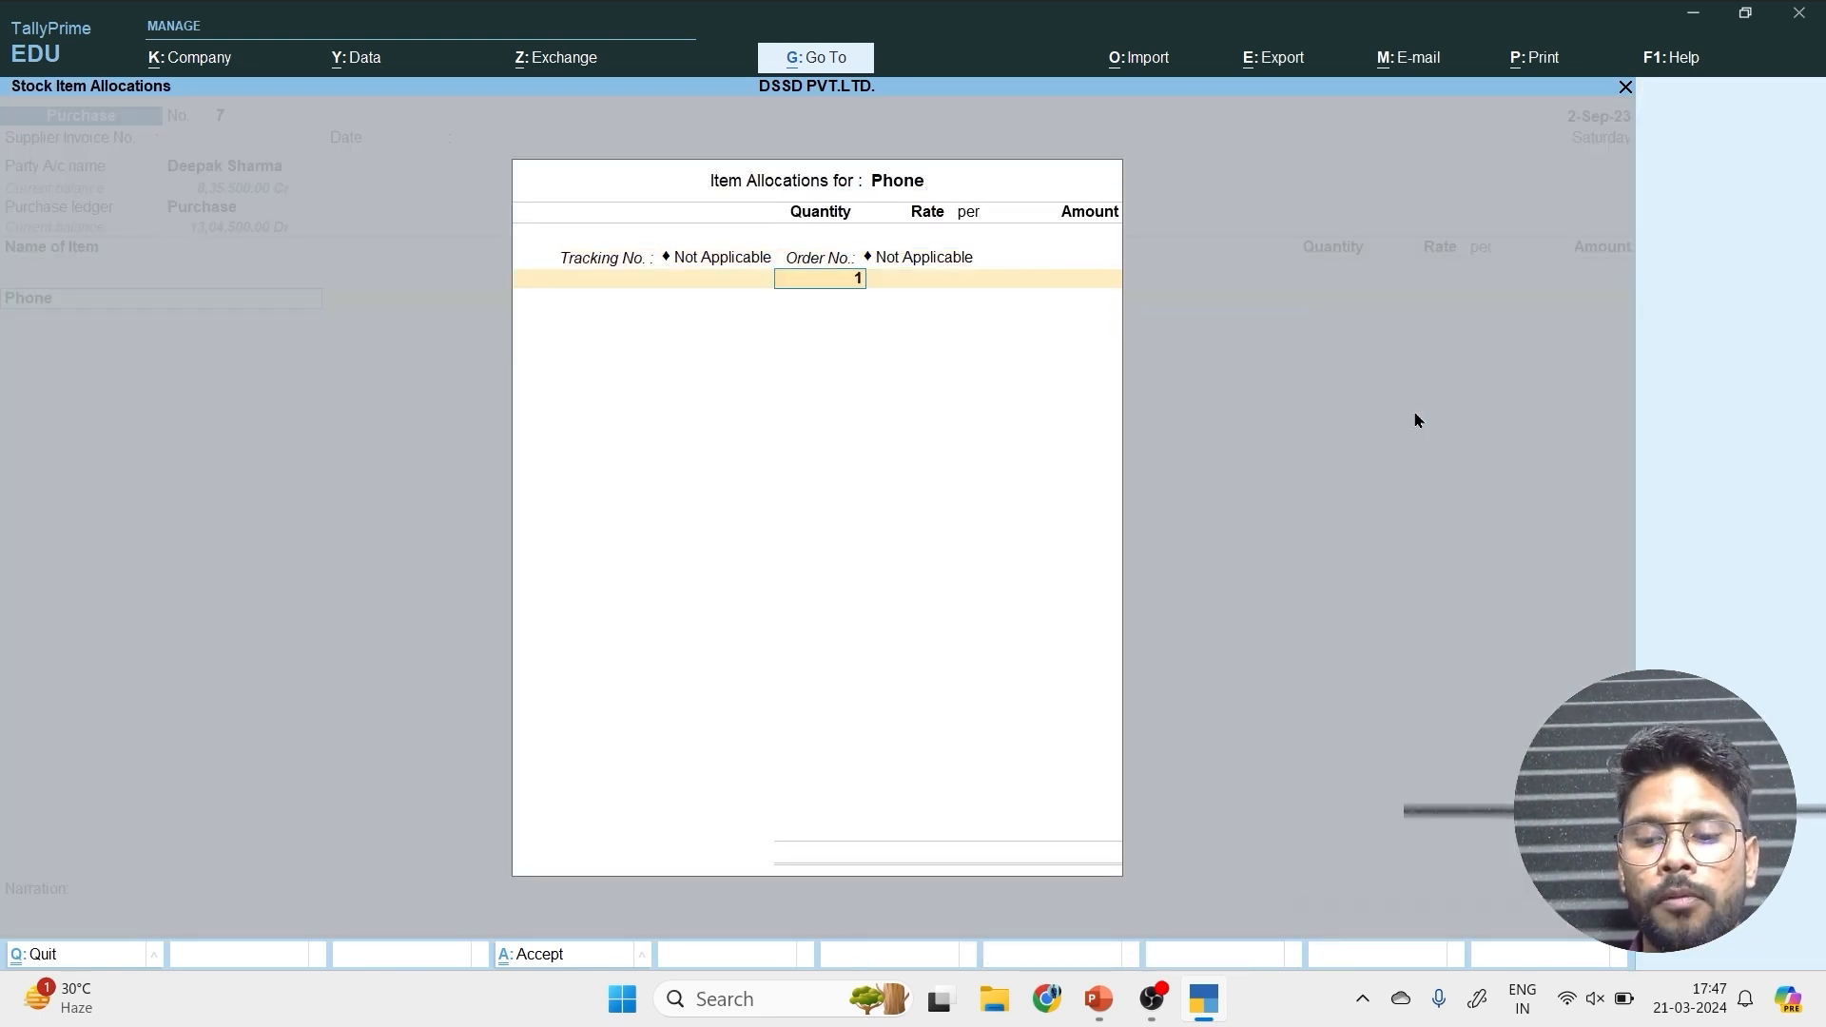
Set the Phone quantity to 145 pcs and accept the rate of 32,000.00 per pcs.
{"action": "type", "text": "15"}
{"action": "key", "text": "BackSpace"}
{"action": "key", "text": "BackSpace"}
{"action": "type", "text": "14"}
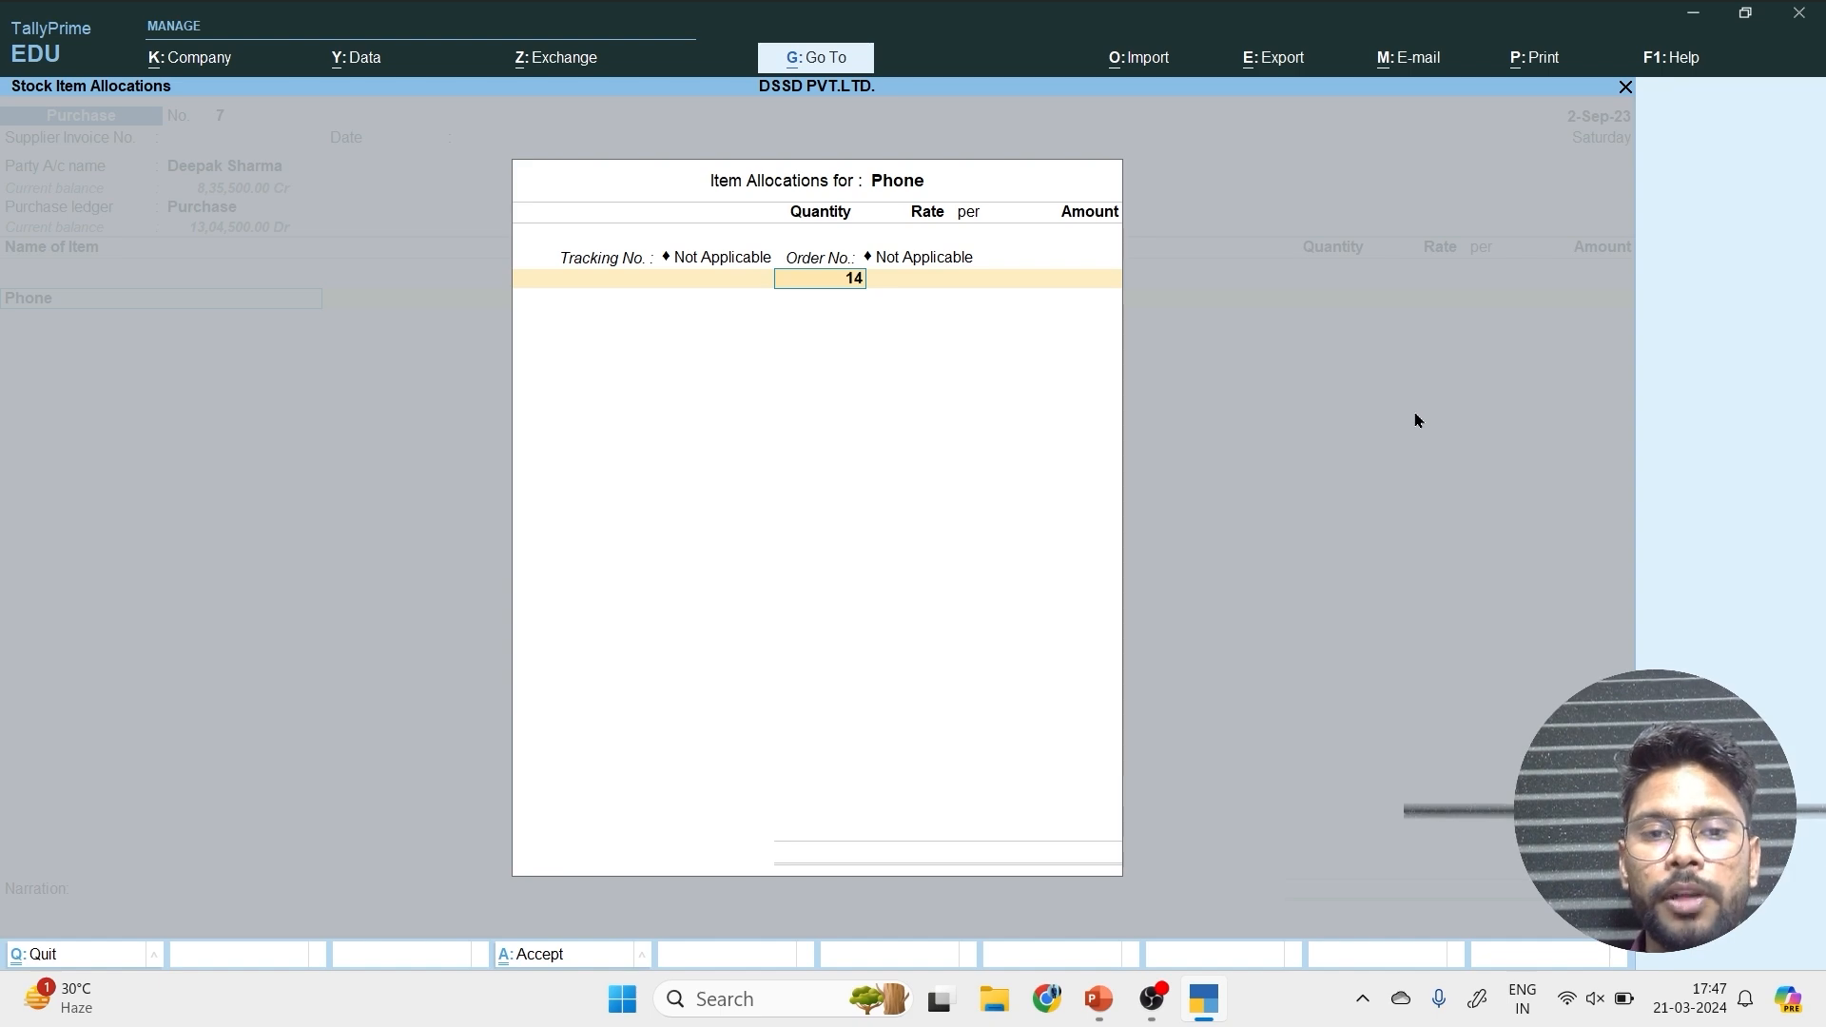
{"action": "type", "text": "5"}
{"action": "key", "text": "Return"}
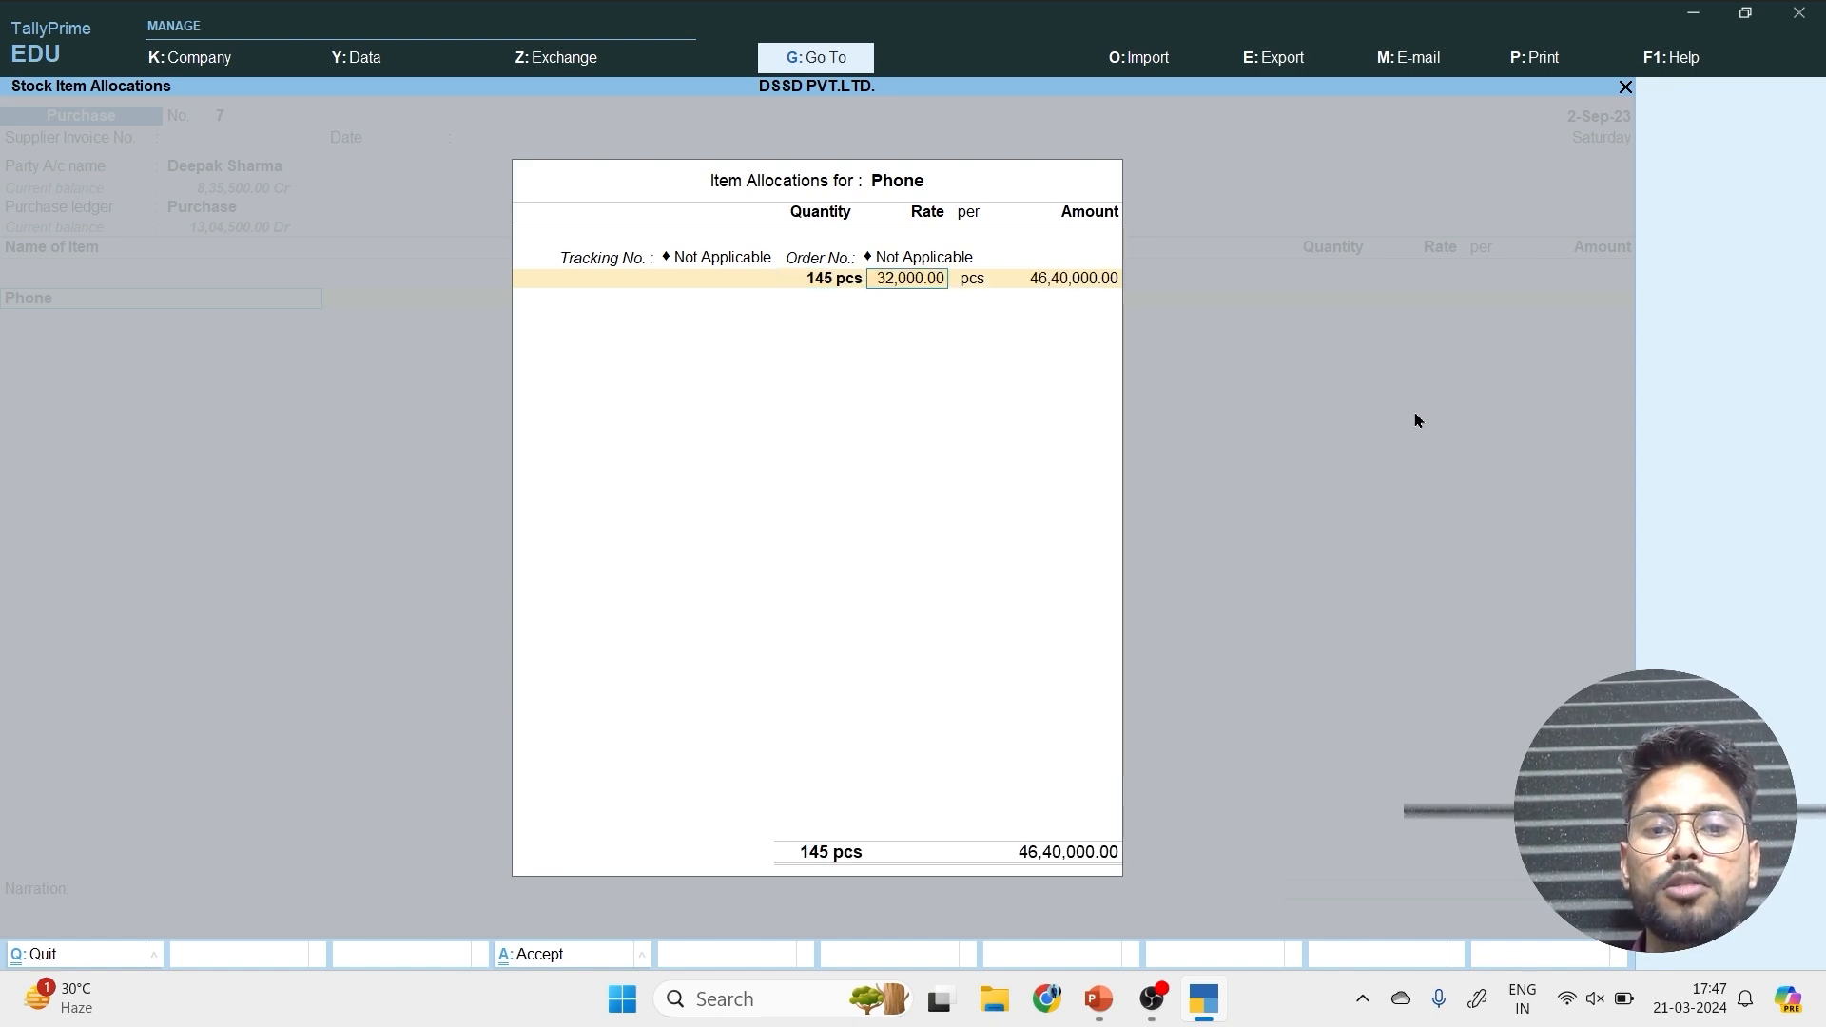
{"action": "key", "text": "Return"}
{"action": "key", "text": "Return"}
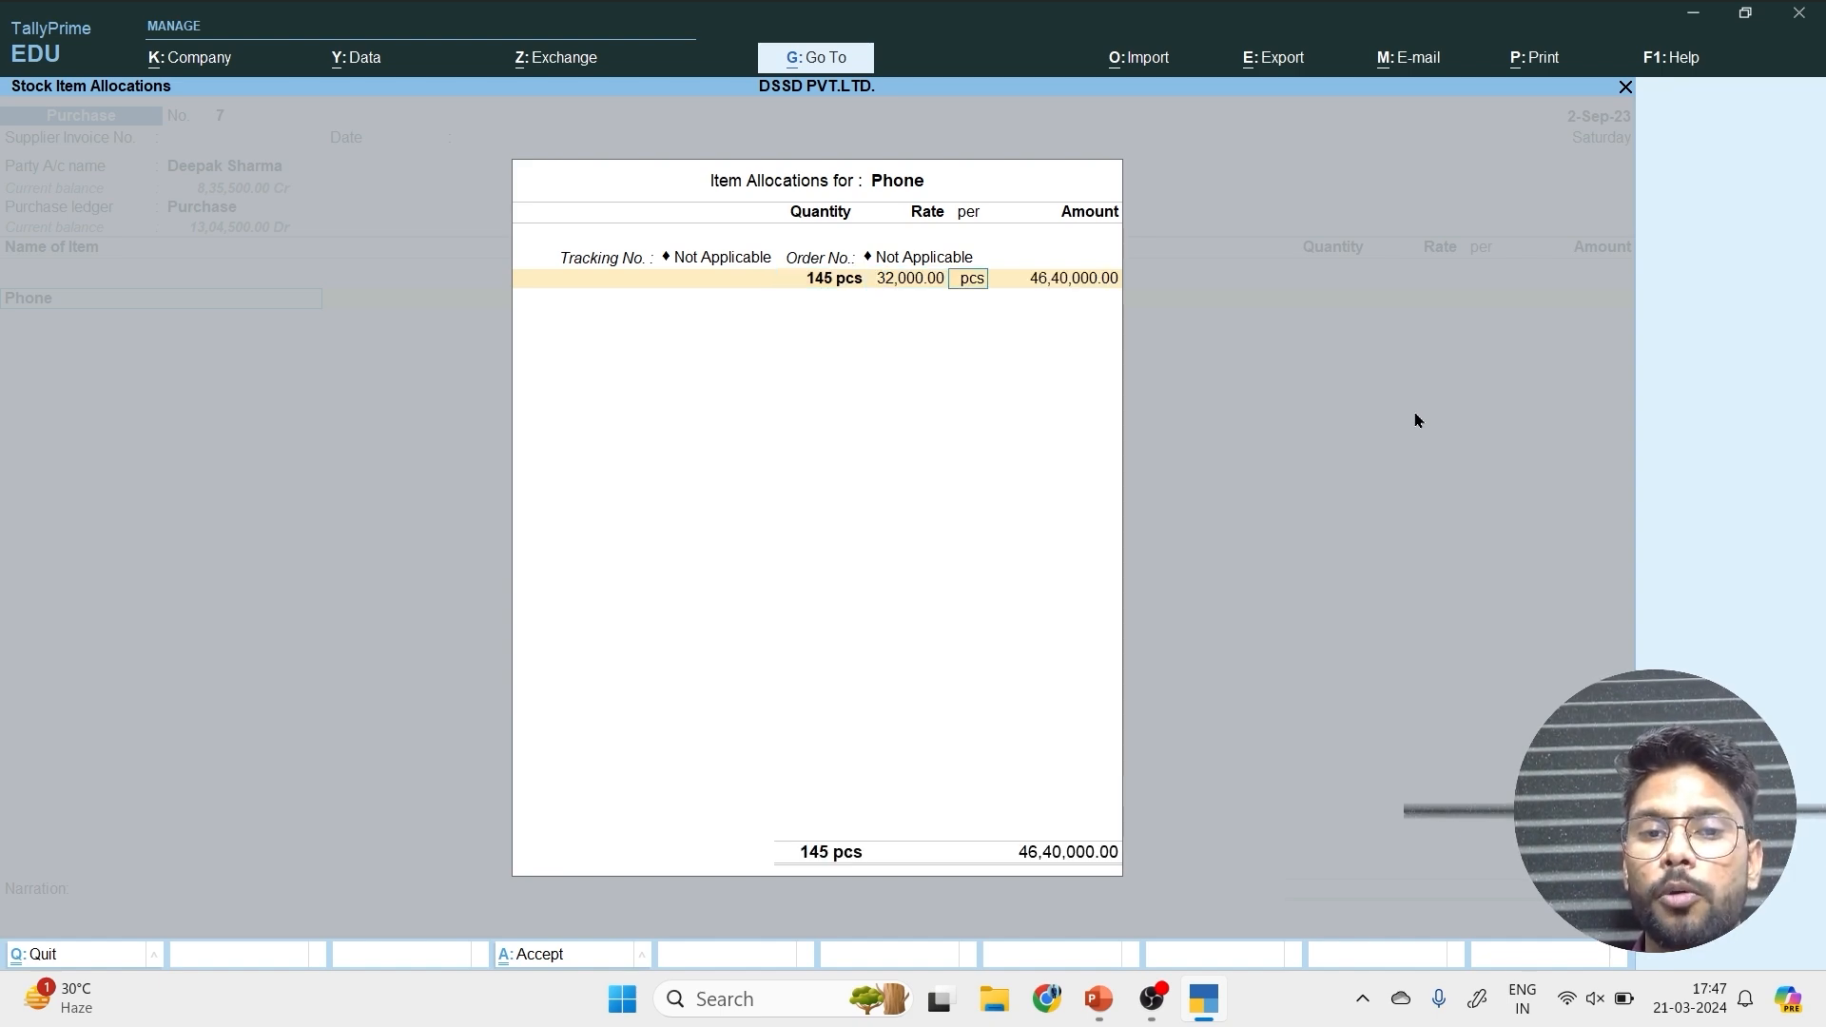
{"action": "key", "text": "Return"}
{"action": "key", "text": "Return"}
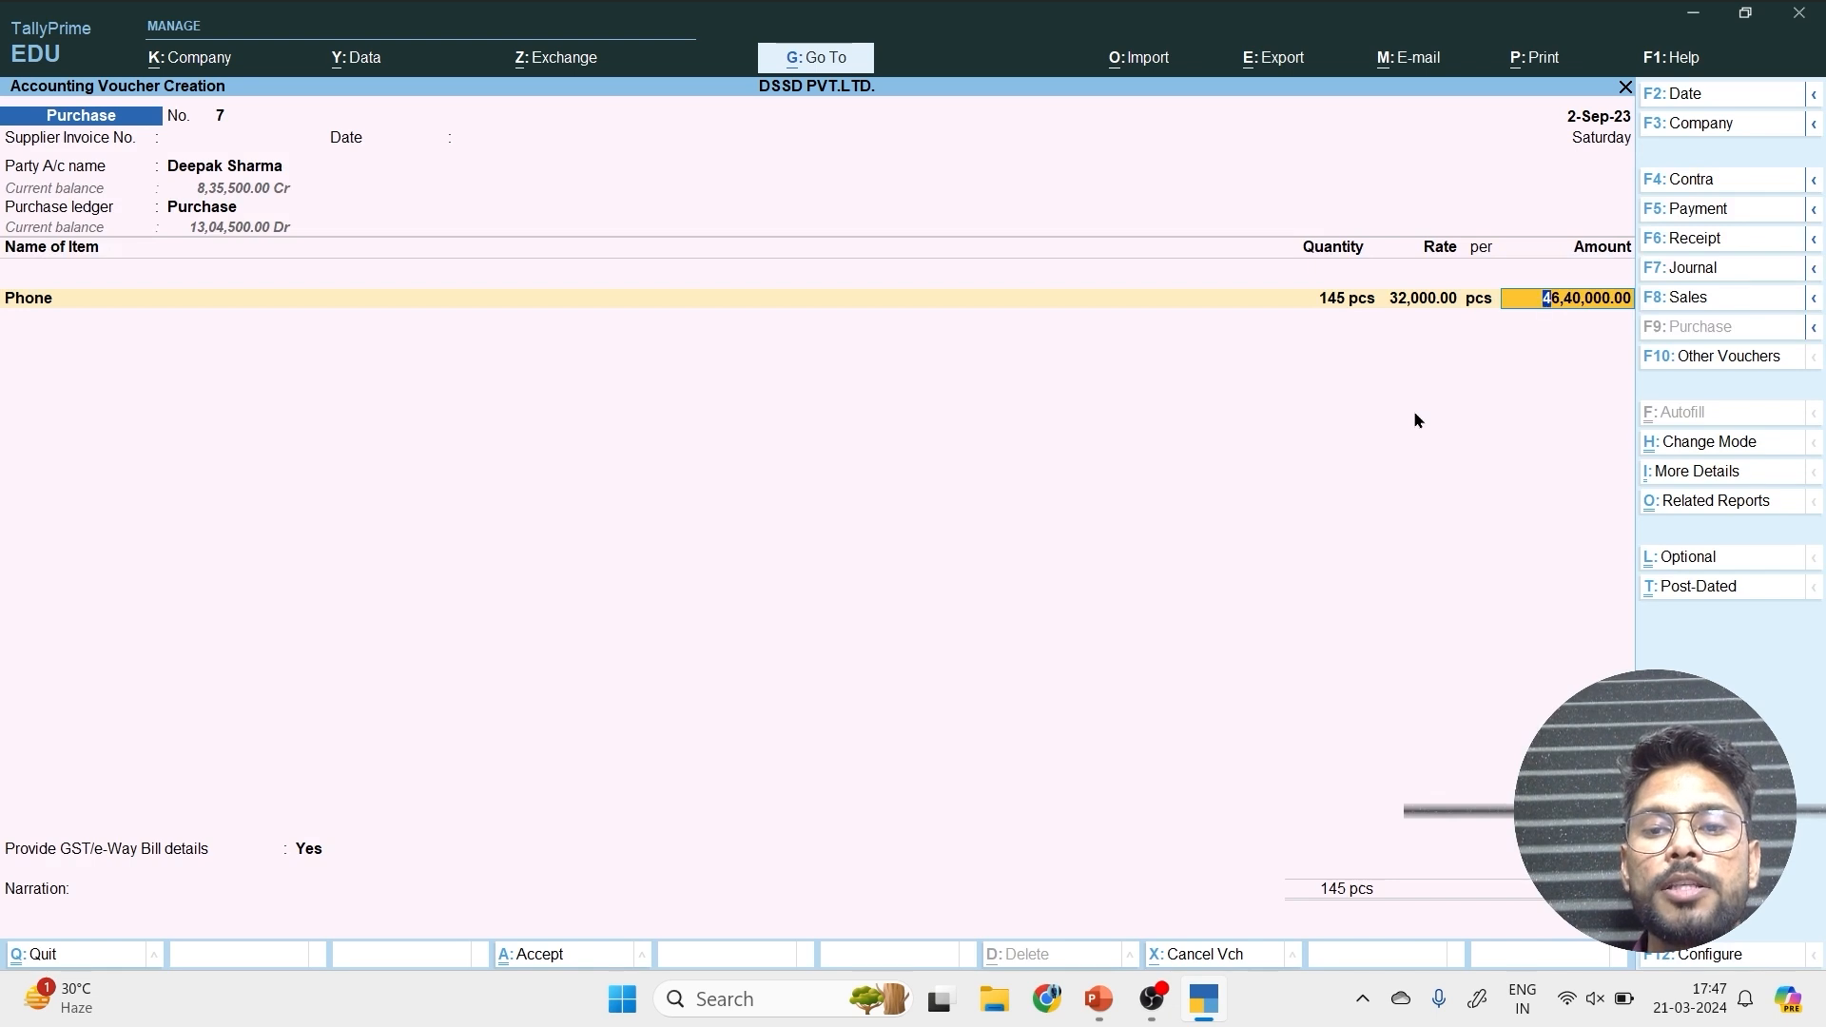
{"action": "key", "text": "Return"}
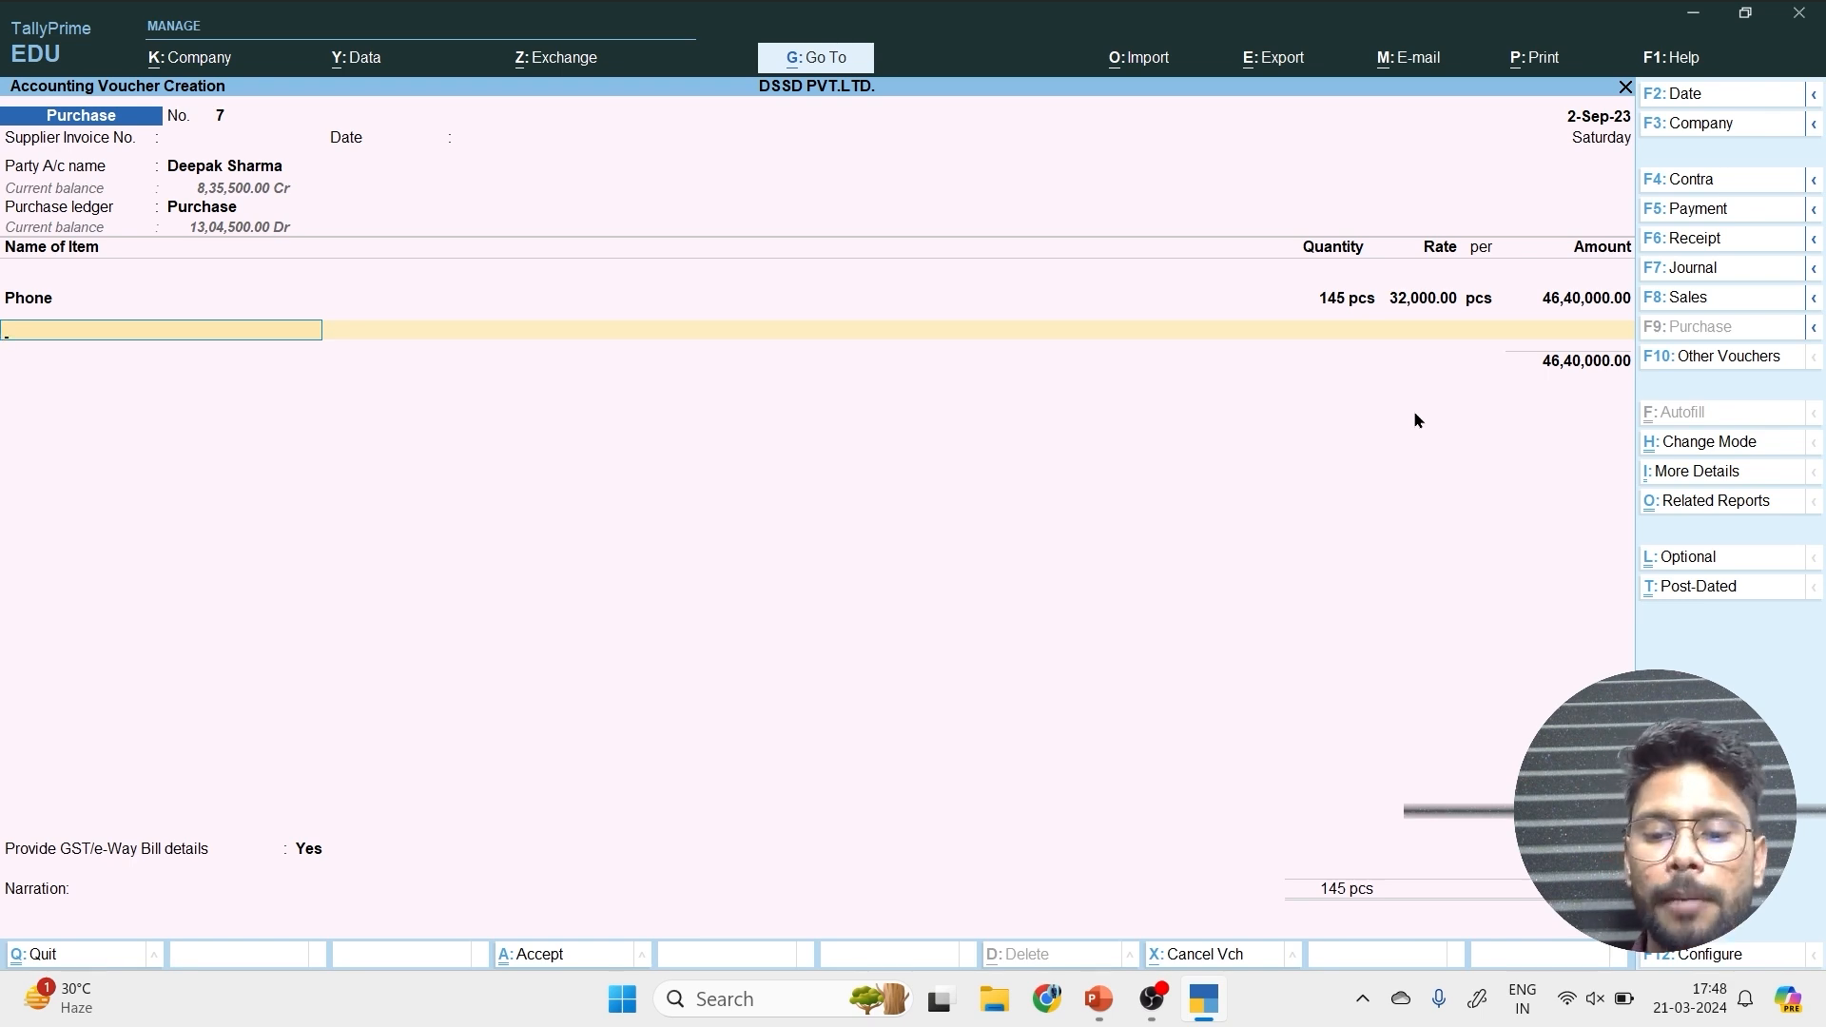
Reopen the Phone item's allocation and set its quantity to 495 pcs, keeping the 32,000.00 rate.
{"action": "key", "text": "BackSpace"}
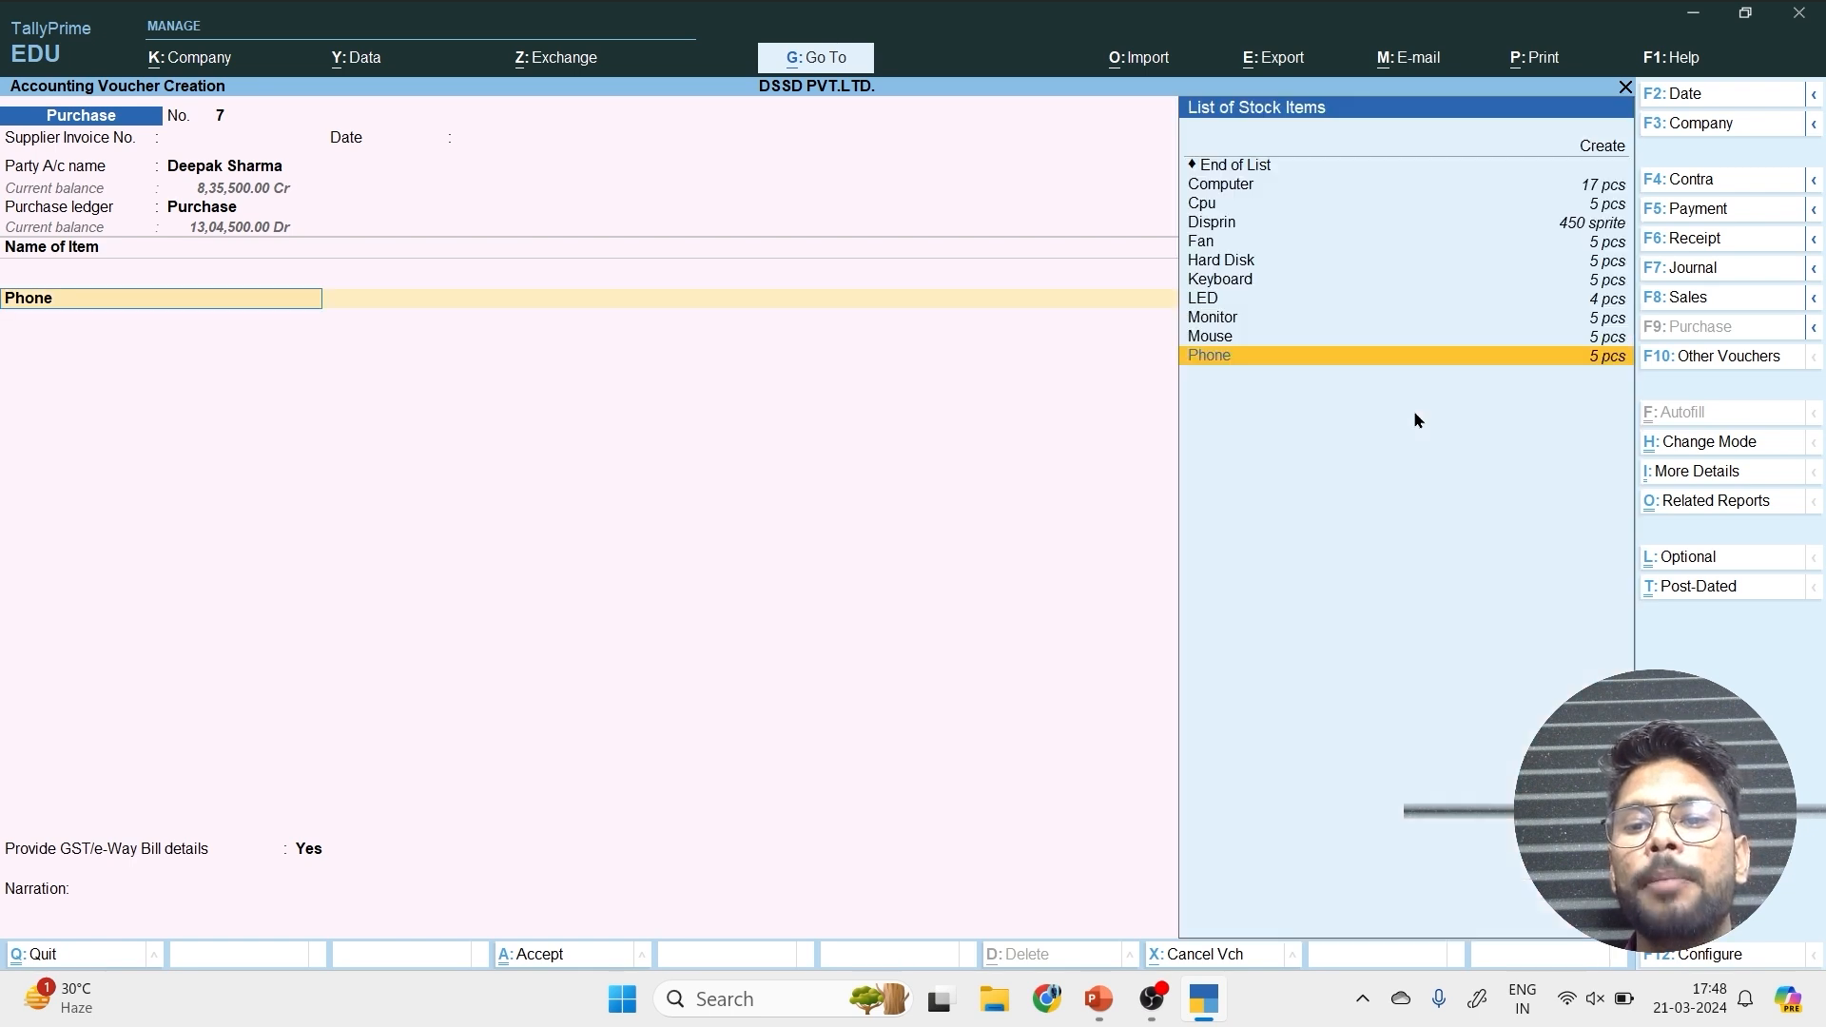
{"action": "key", "text": "BackSpace"}
{"action": "key", "text": "Return"}
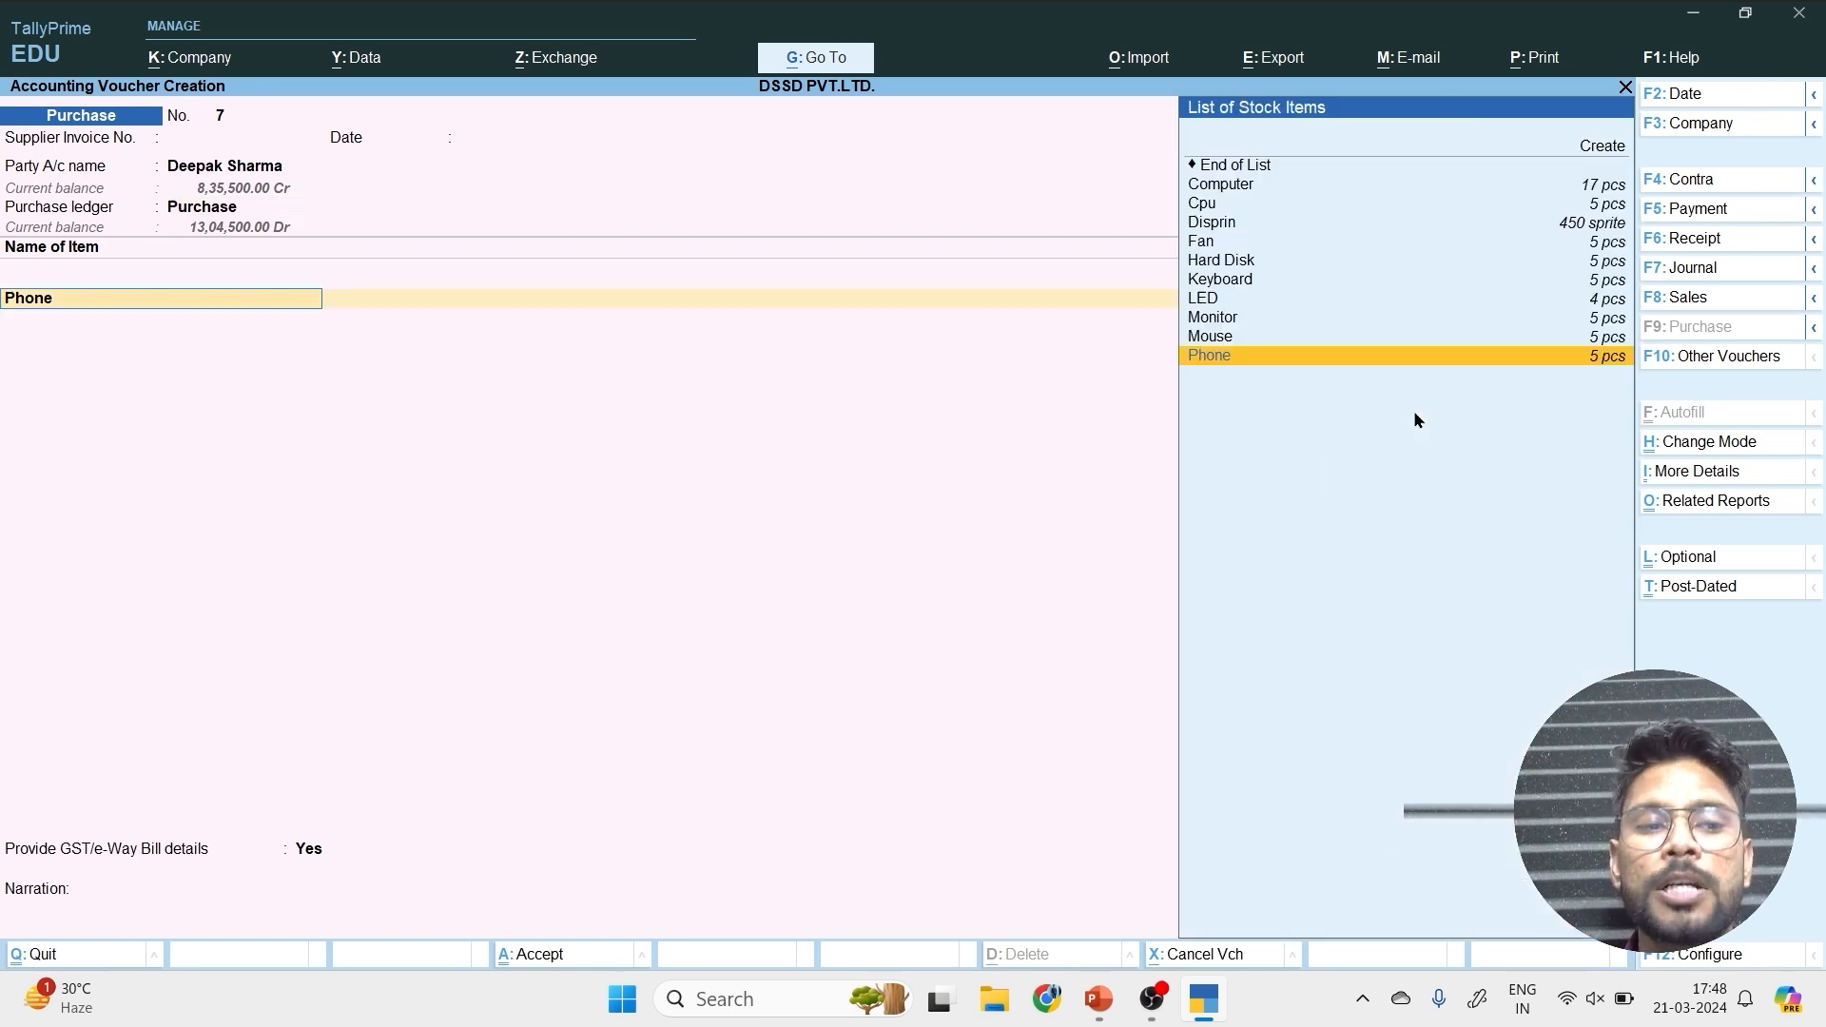
{"action": "key", "text": "Return"}
{"action": "key", "text": "Return"}
{"action": "key", "text": "Return"}
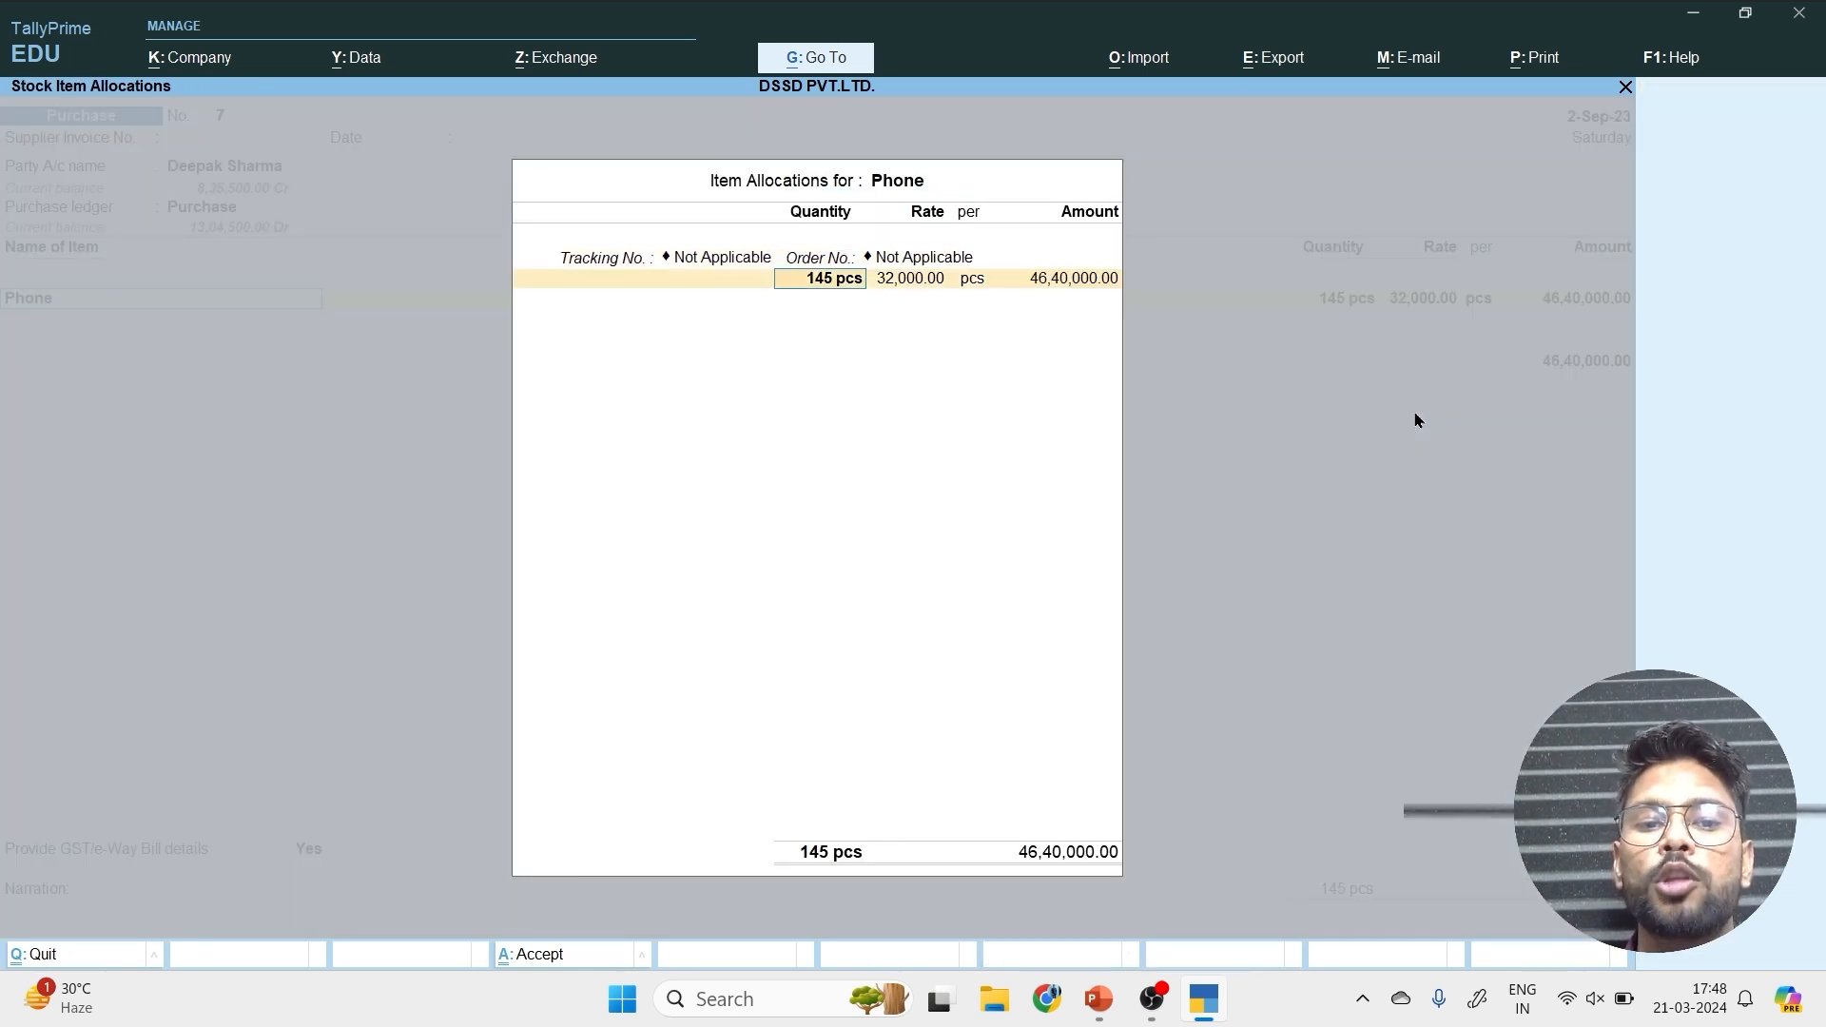
{"action": "type", "text": "495"}
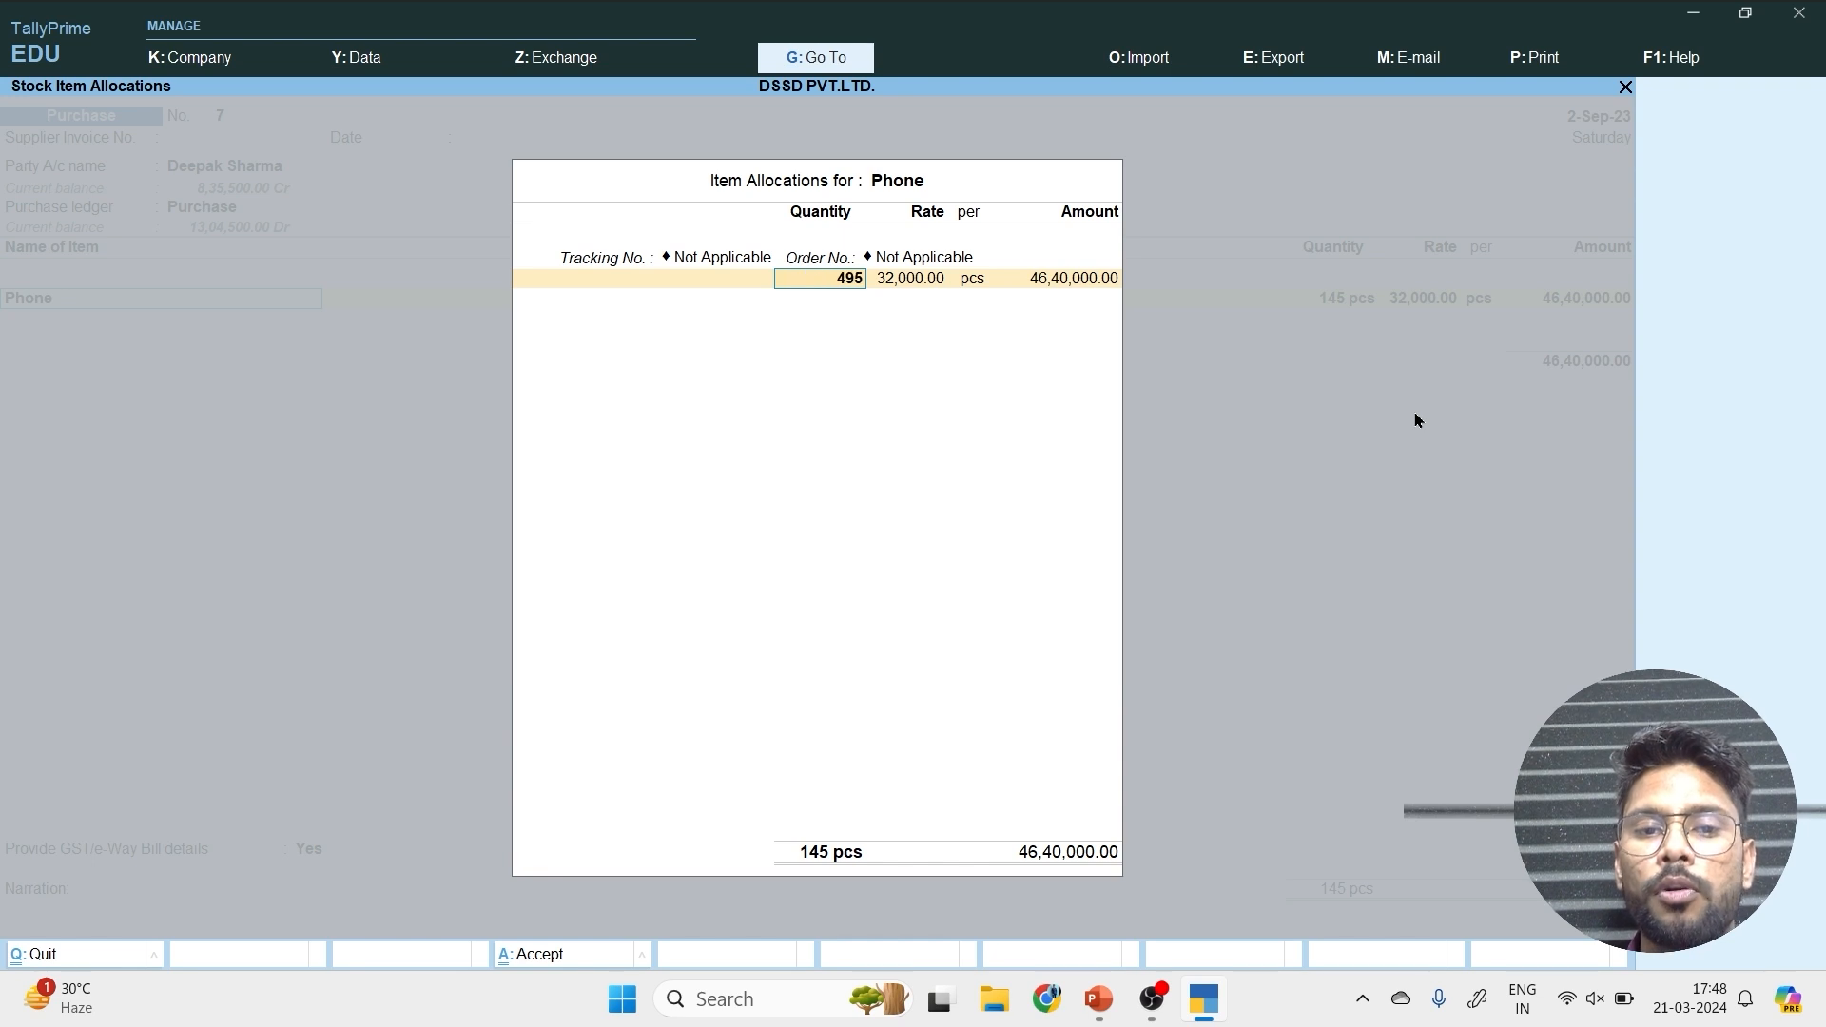
{"action": "key", "text": "Return"}
{"action": "key", "text": "Return"}
{"action": "key", "text": "Return"}
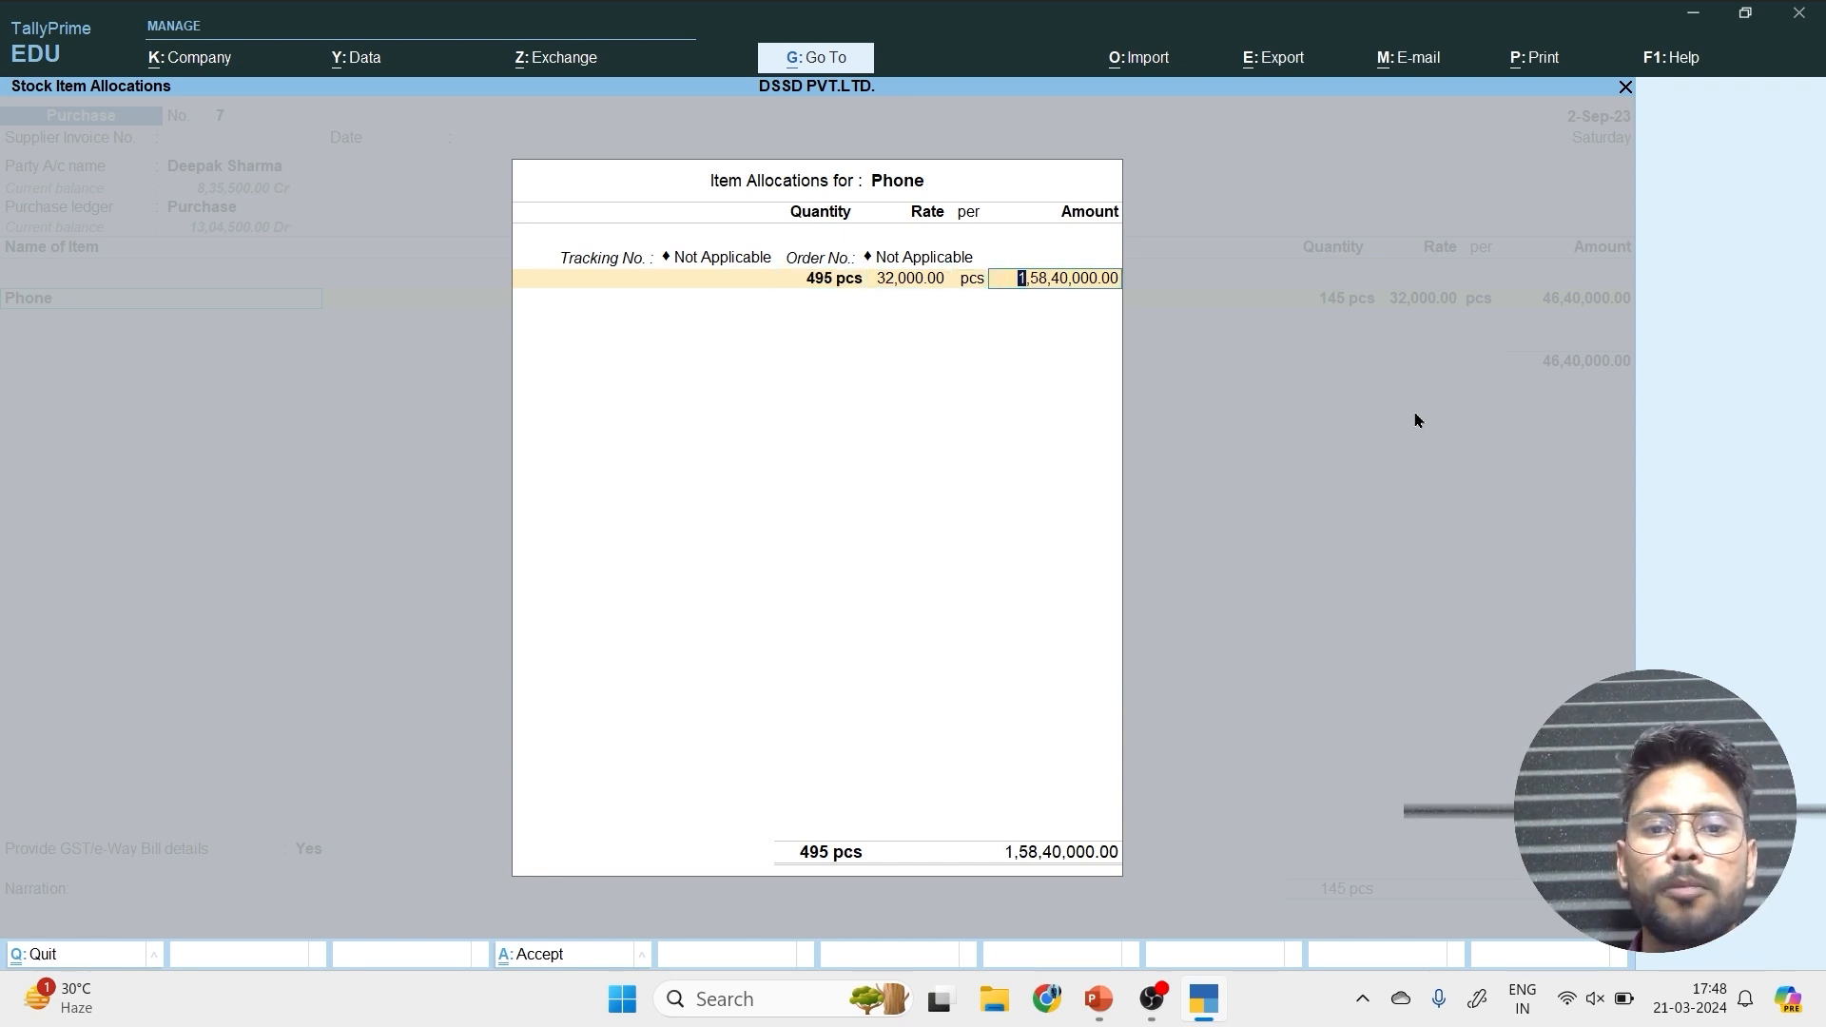
{"action": "key", "text": "Return"}
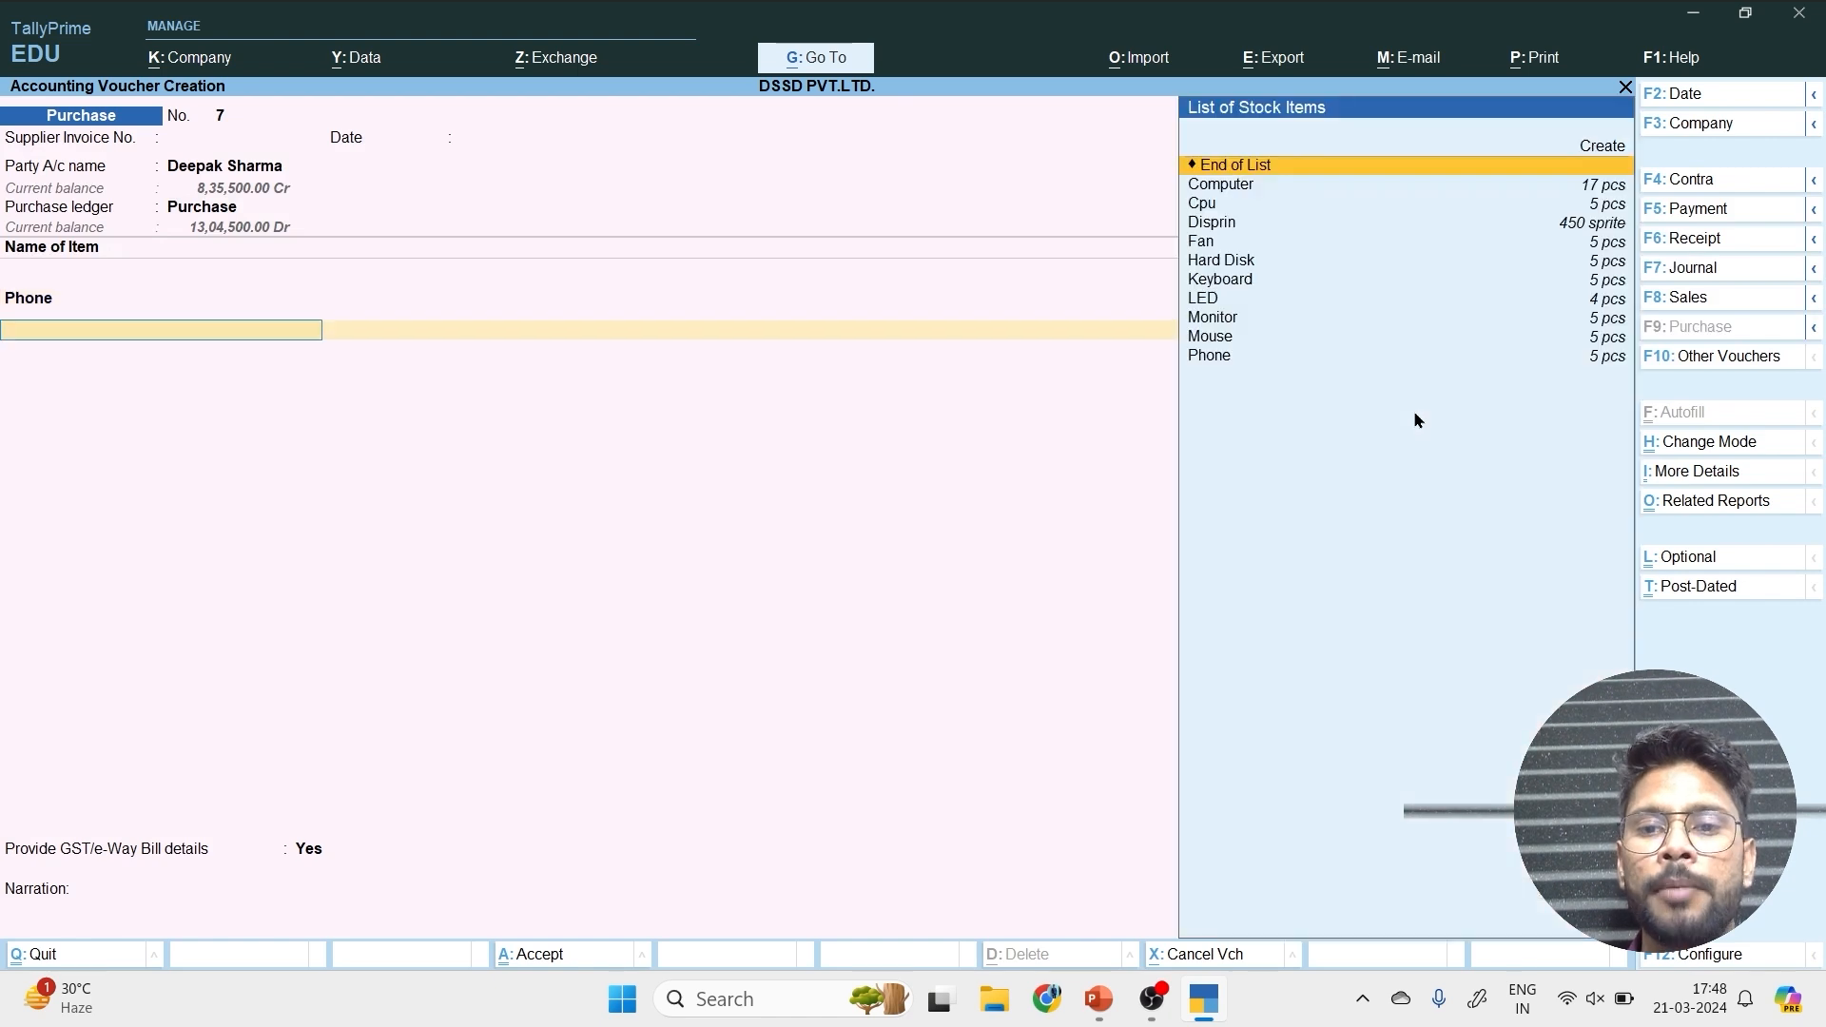
End the item list, set Provide GST/e-Way Bill details to No, and save the purchase voucher.
{"action": "key", "text": "Return"}
{"action": "key", "text": "n"}
{"action": "key", "text": "Return"}
{"action": "key", "text": "Return"}
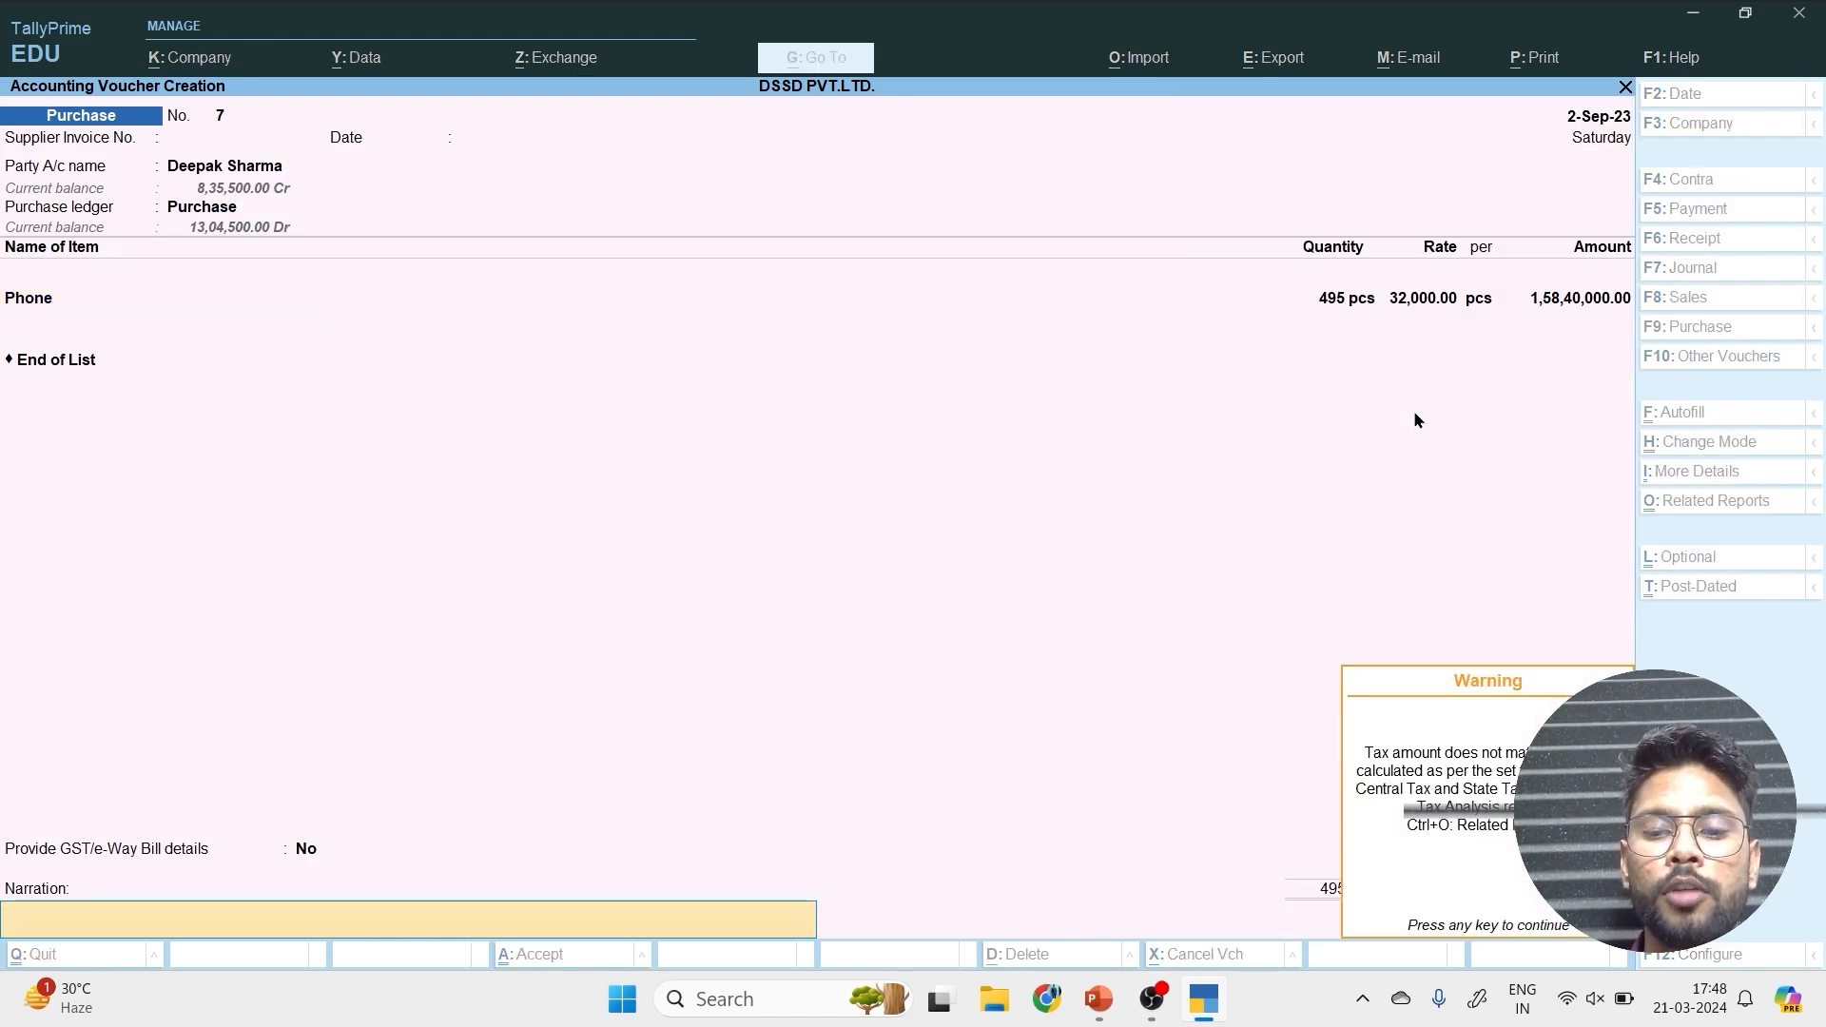
{"action": "key", "text": "Return"}
{"action": "key", "text": "y"}
{"action": "key", "text": "Escape"}
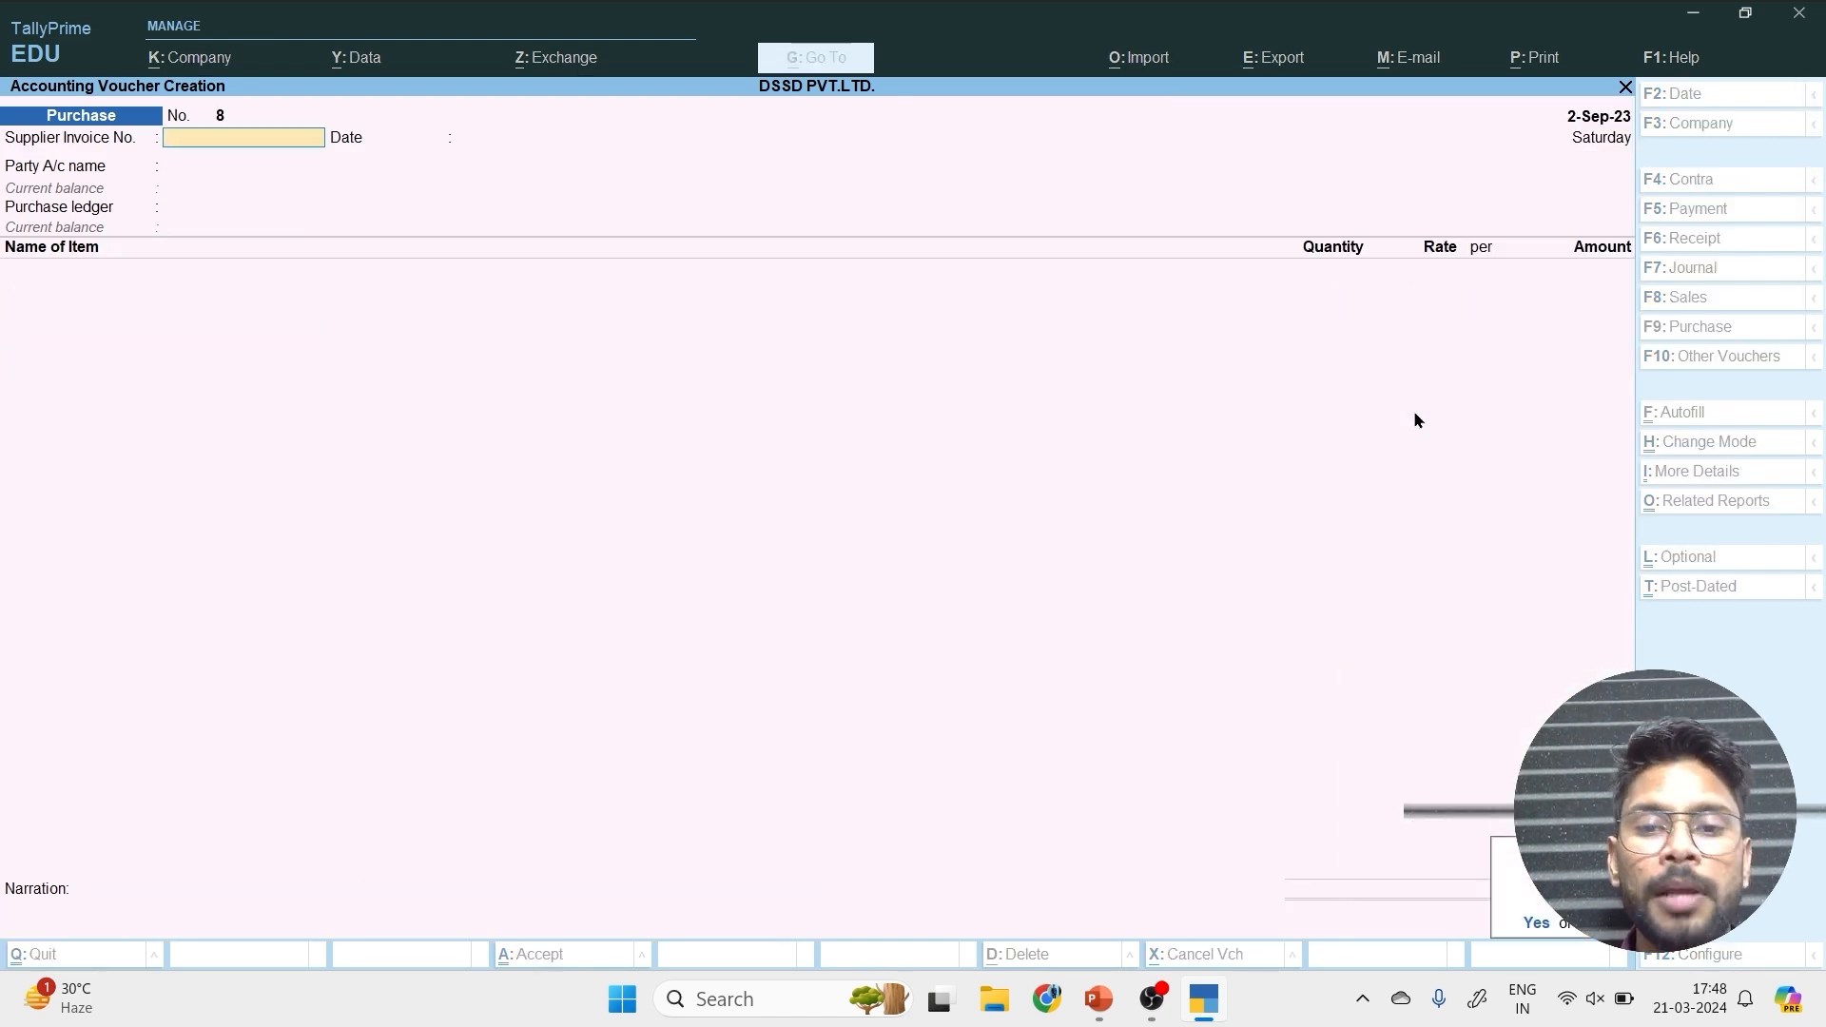
Leave voucher entry, open master creation, and expand the list to show more masters.
{"action": "key", "text": "y"}
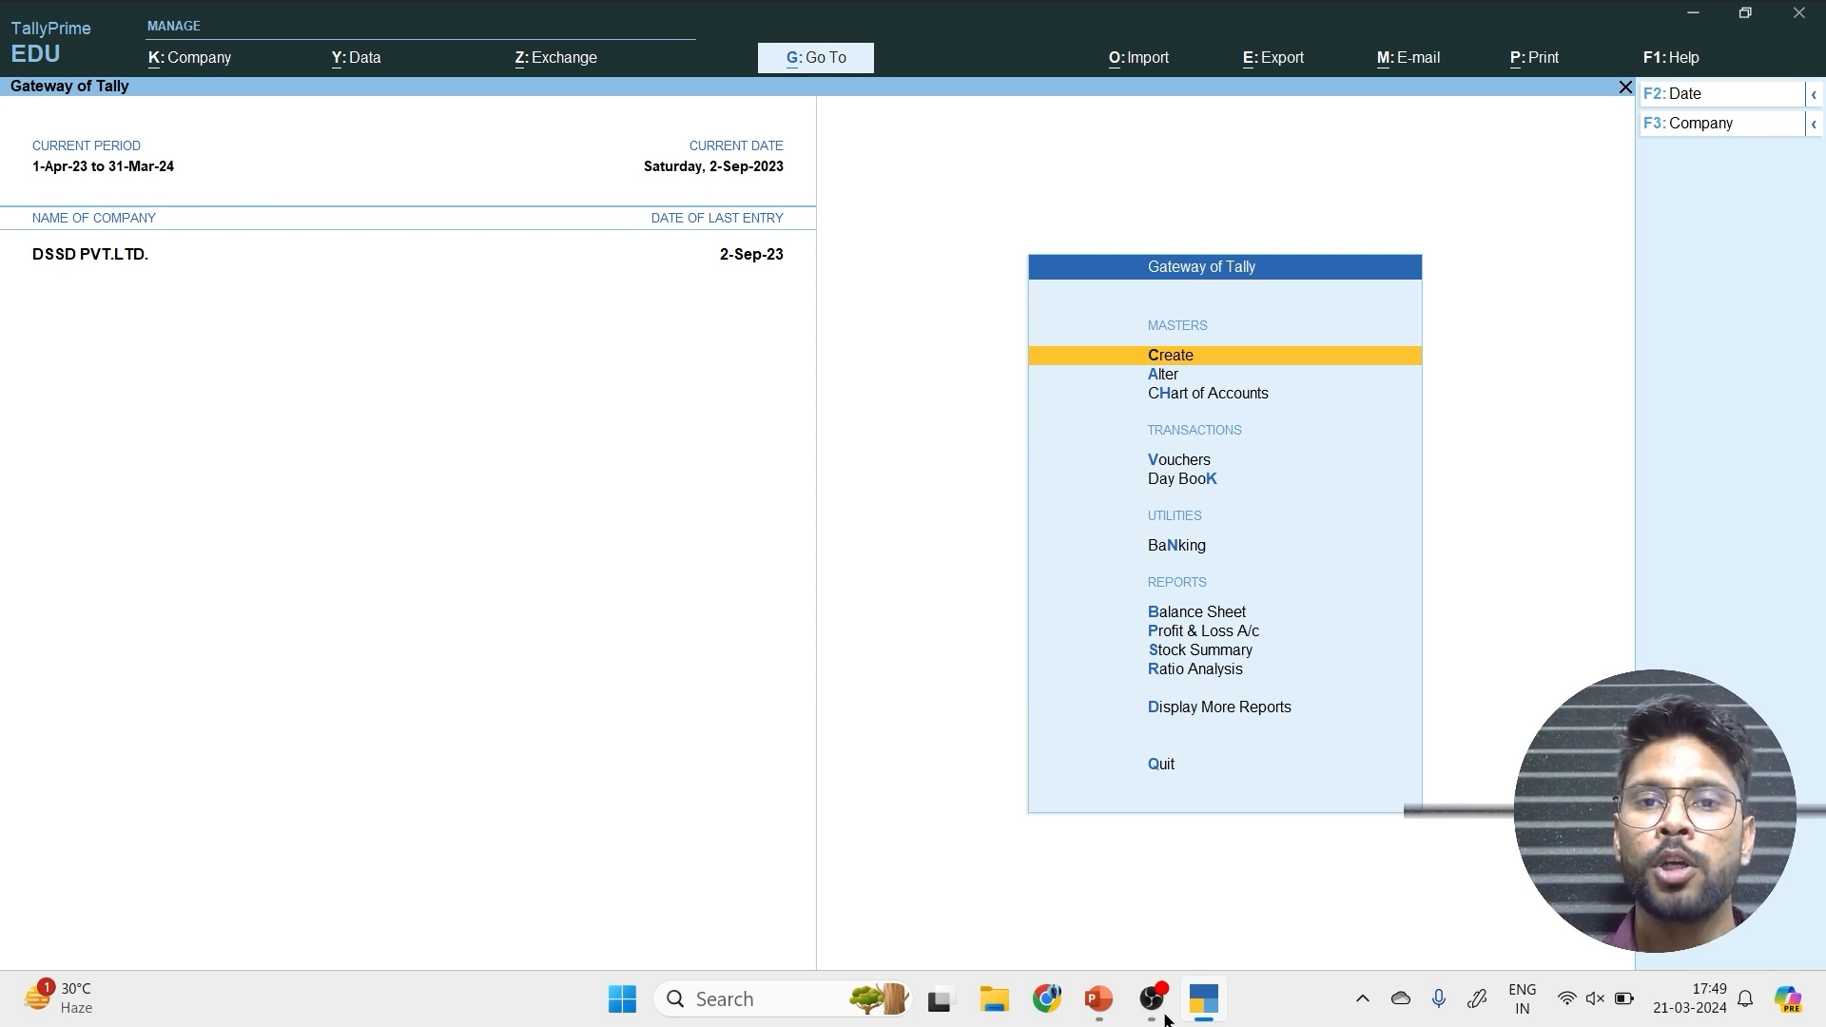
{"action": "key", "text": "Return"}
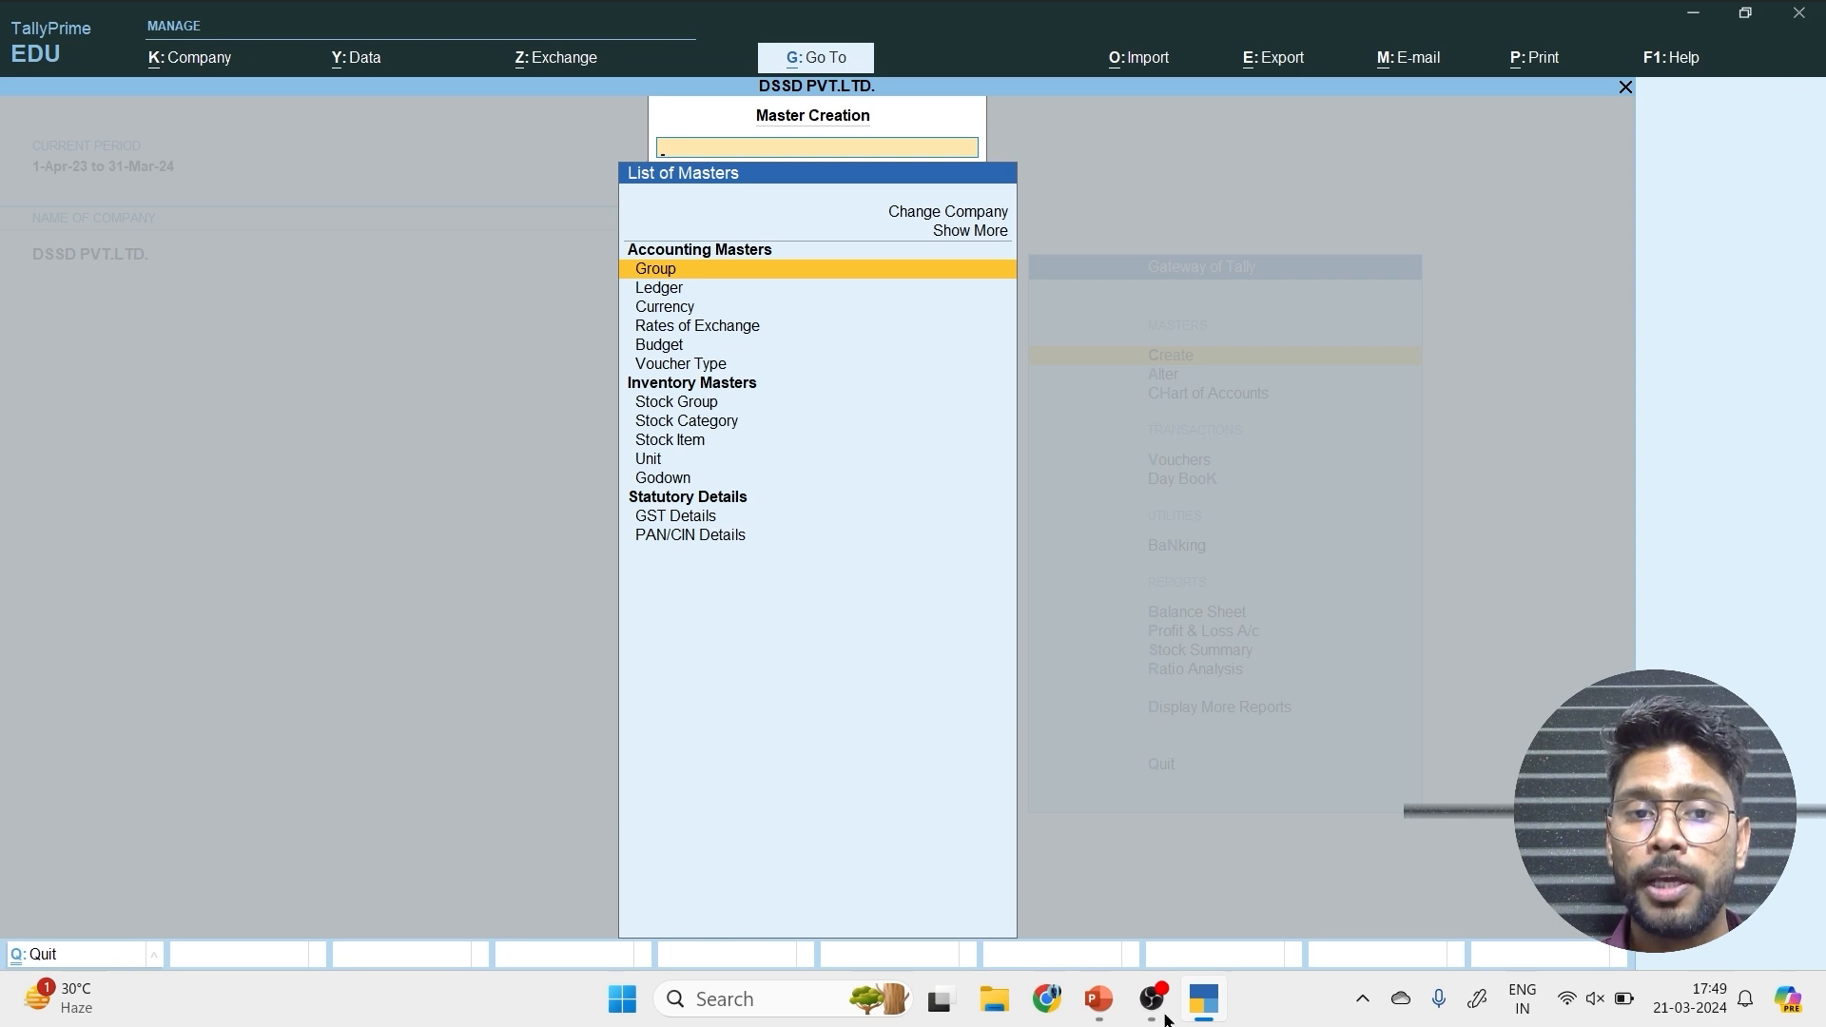
{"action": "key", "text": "Up"}
{"action": "key", "text": "Return"}
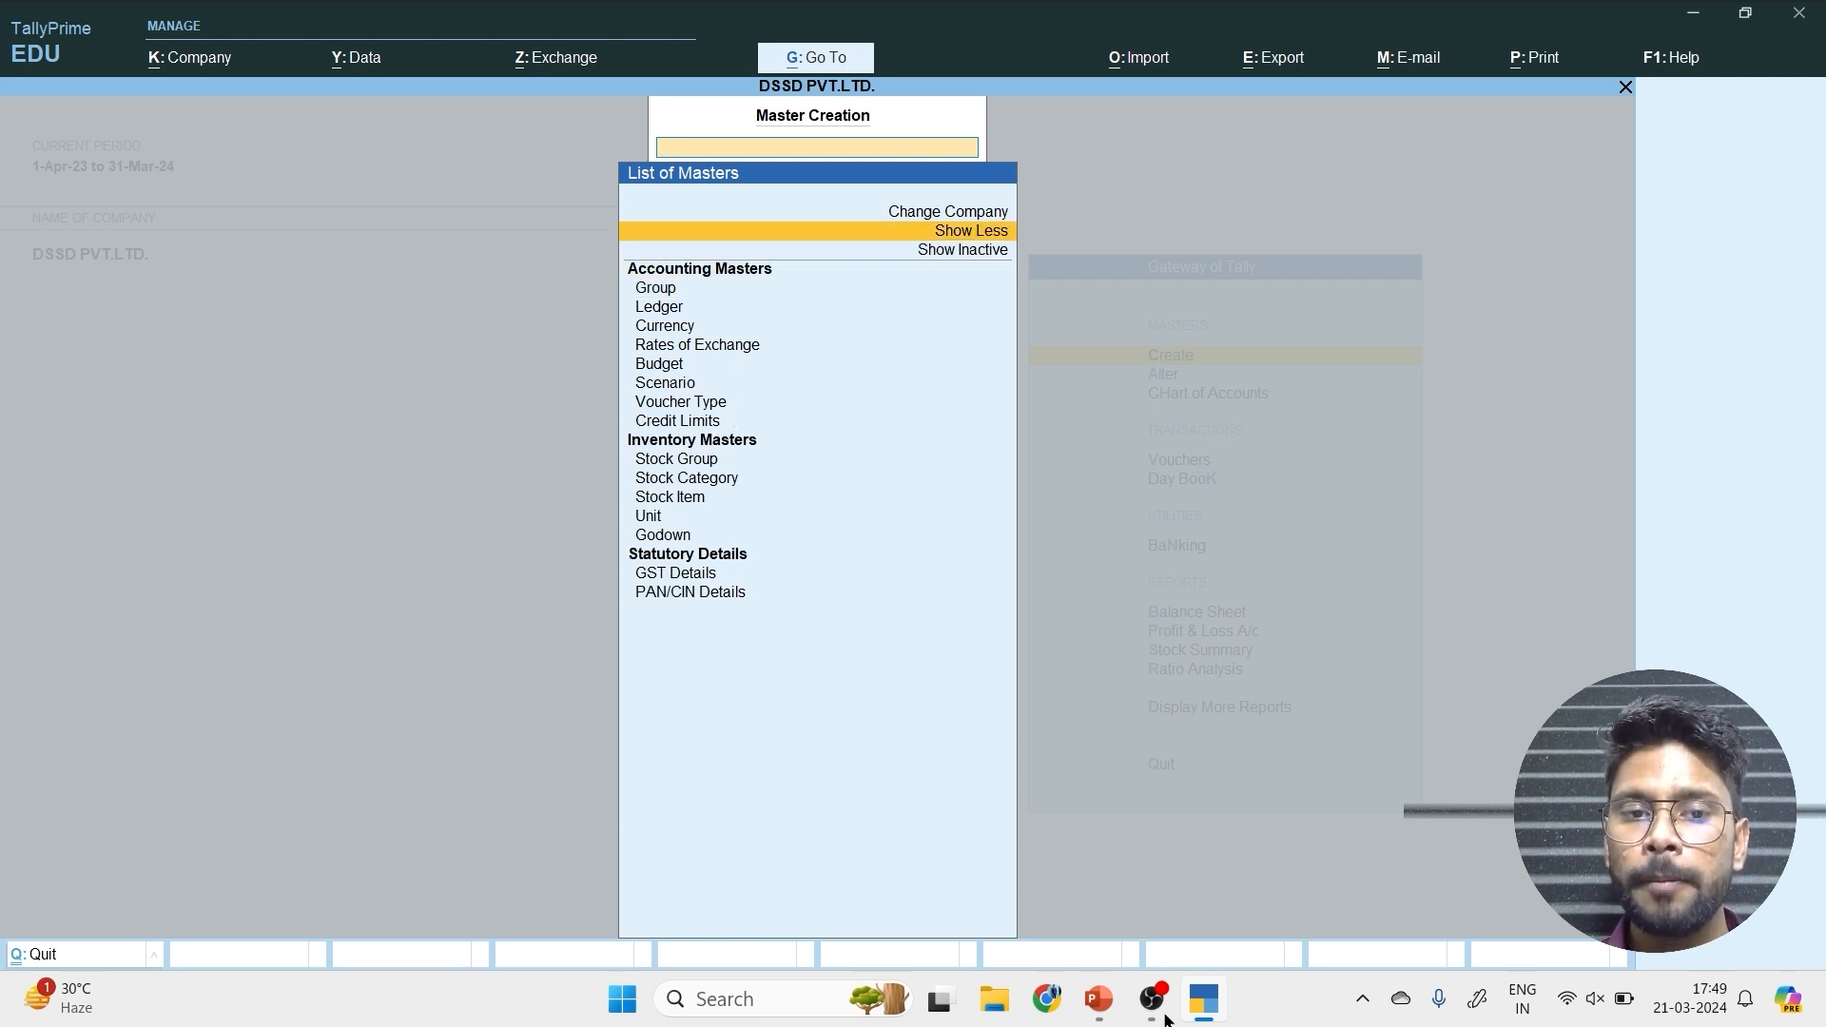
Start creating a new Scenario from the Accounting Masters.
{"action": "key", "text": "Down"}
{"action": "key", "text": "Down"}
{"action": "key", "text": "Down"}
{"action": "key", "text": "Down"}
{"action": "key", "text": "Down"}
{"action": "key", "text": "Down"}
{"action": "key", "text": "Down"}
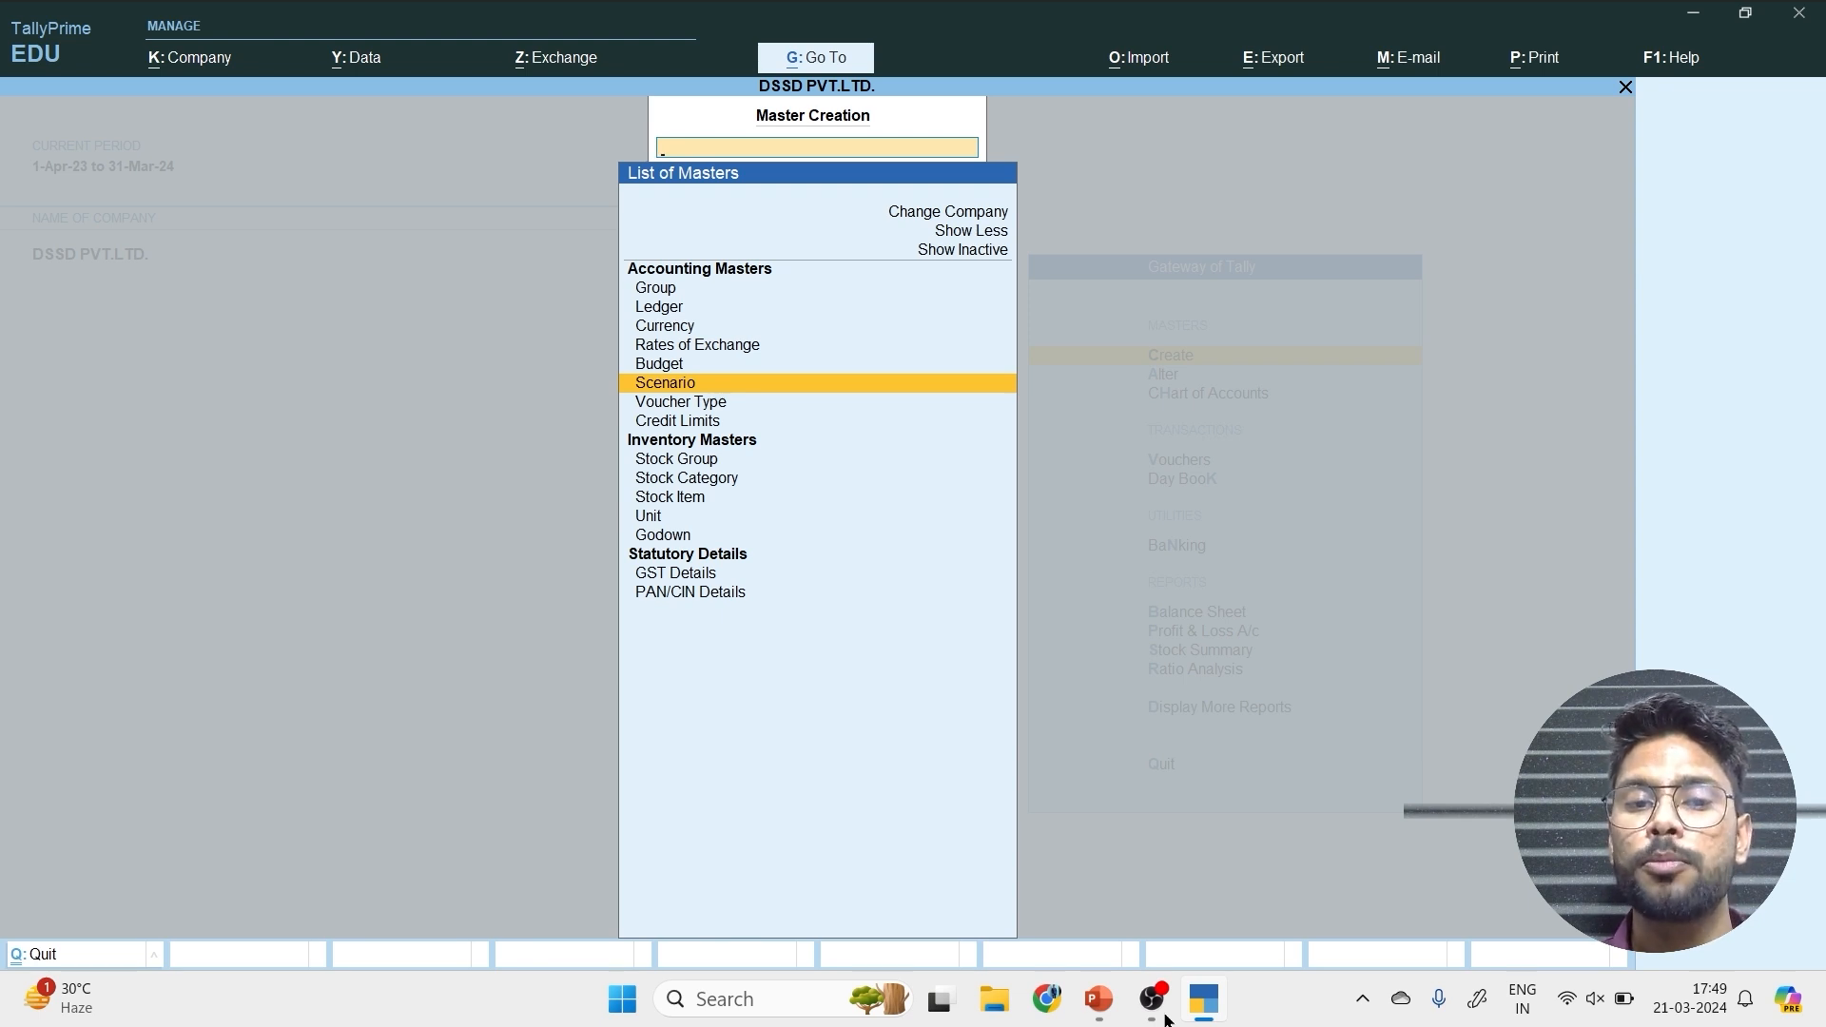
{"action": "key", "text": "Up"}
{"action": "key", "text": "Up"}
{"action": "key", "text": "Up"}
{"action": "key", "text": "Up"}
{"action": "key", "text": "Up"}
{"action": "key", "text": "Up"}
{"action": "key", "text": "Up"}
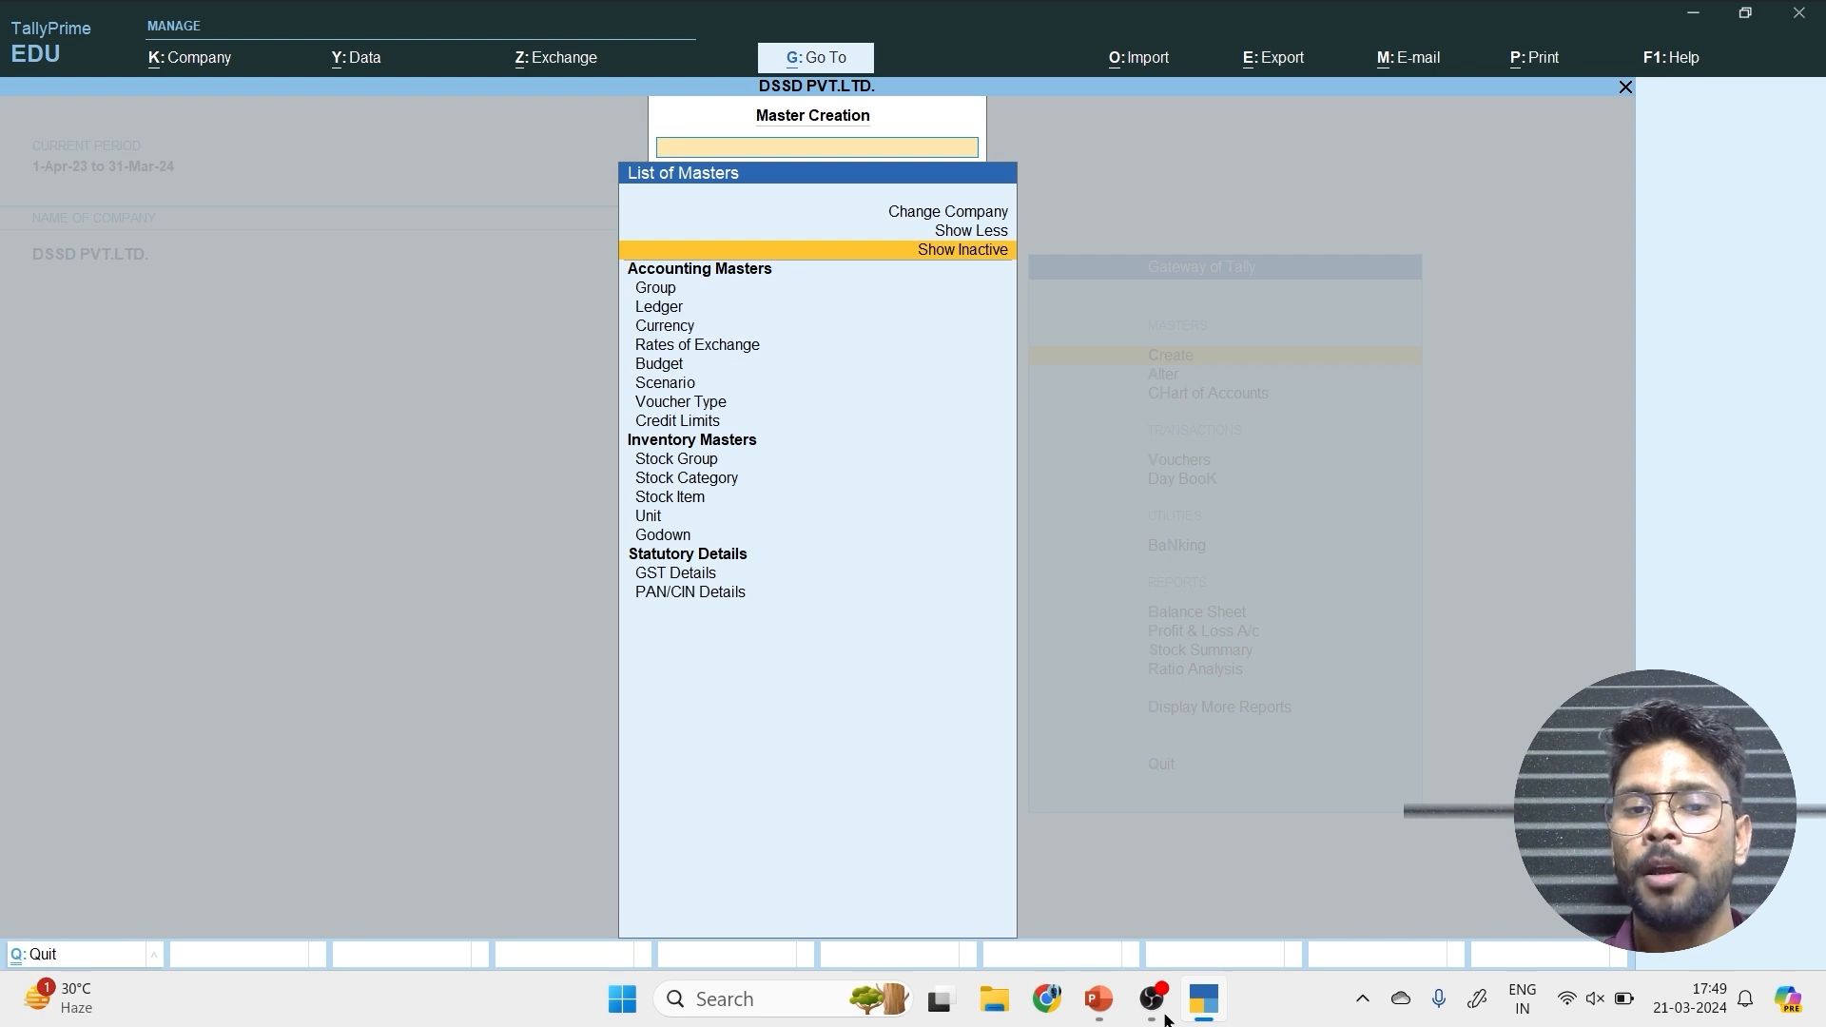
{"action": "key", "text": "Down"}
{"action": "key", "text": "Down"}
{"action": "key", "text": "Down"}
{"action": "key", "text": "Down"}
{"action": "key", "text": "Down"}
{"action": "key", "text": "Down"}
{"action": "key", "text": "Down"}
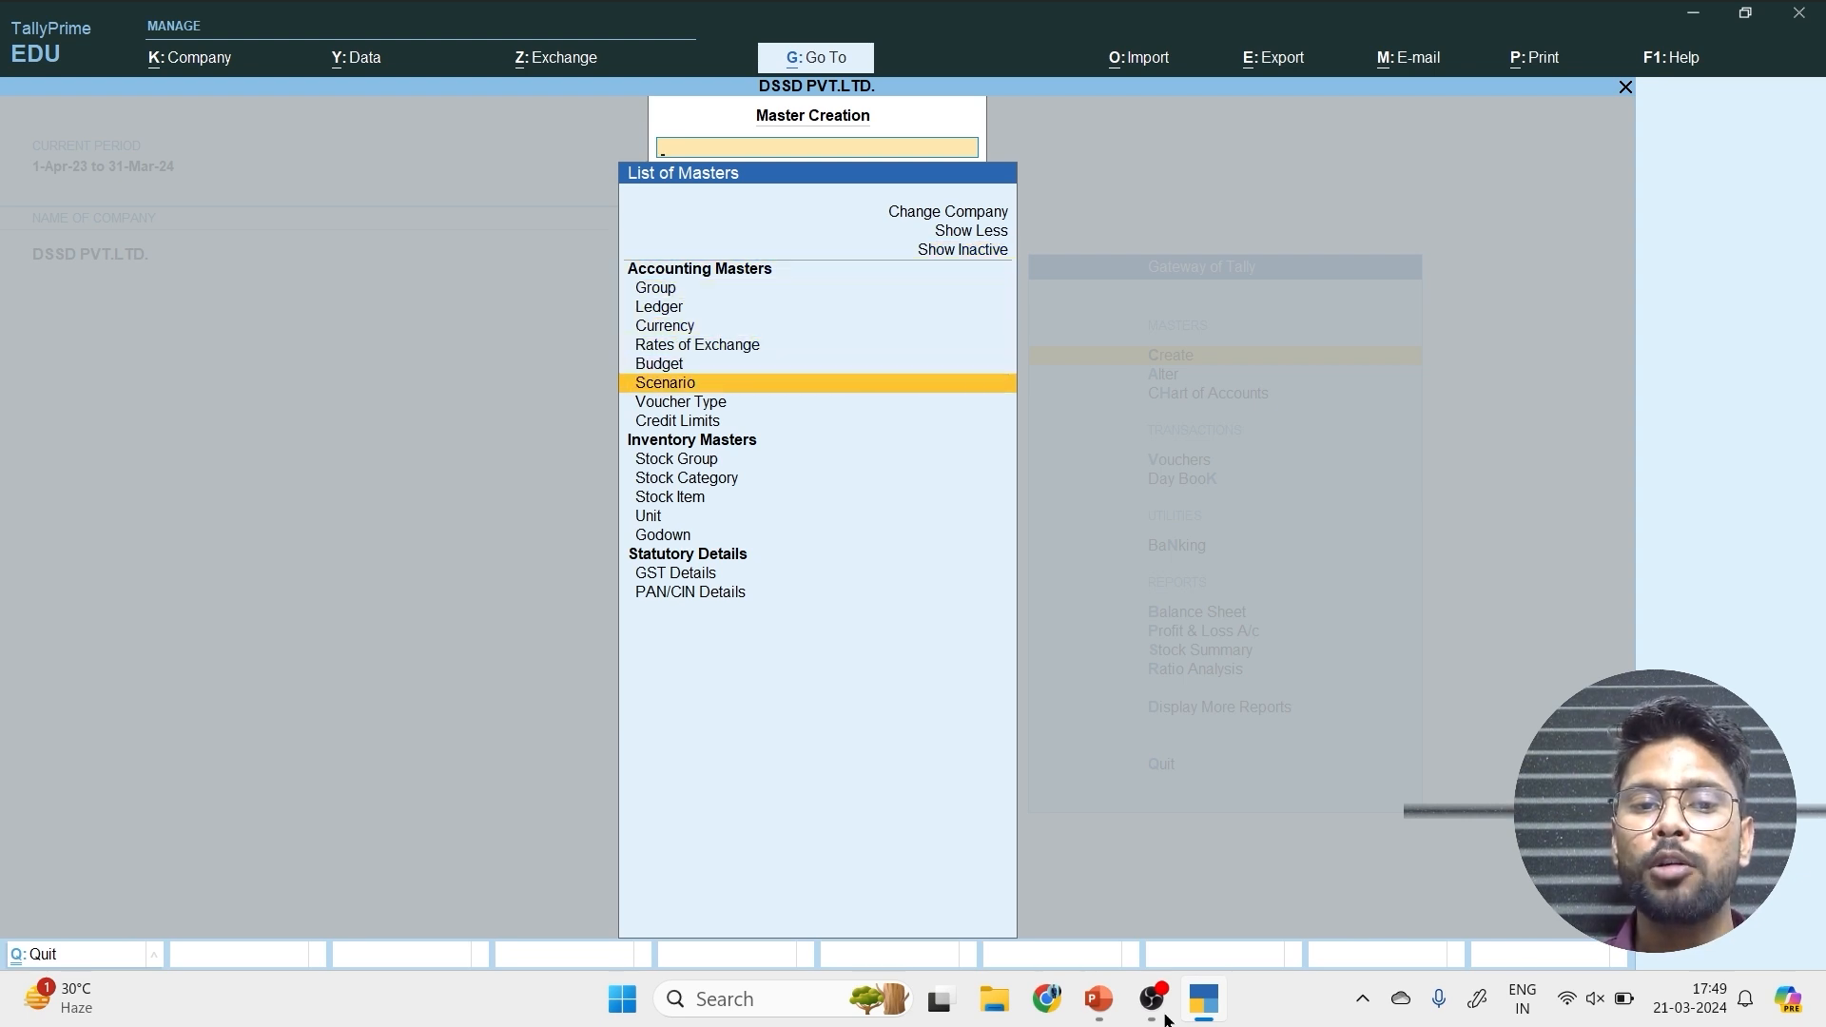
{"action": "key", "text": "Return"}
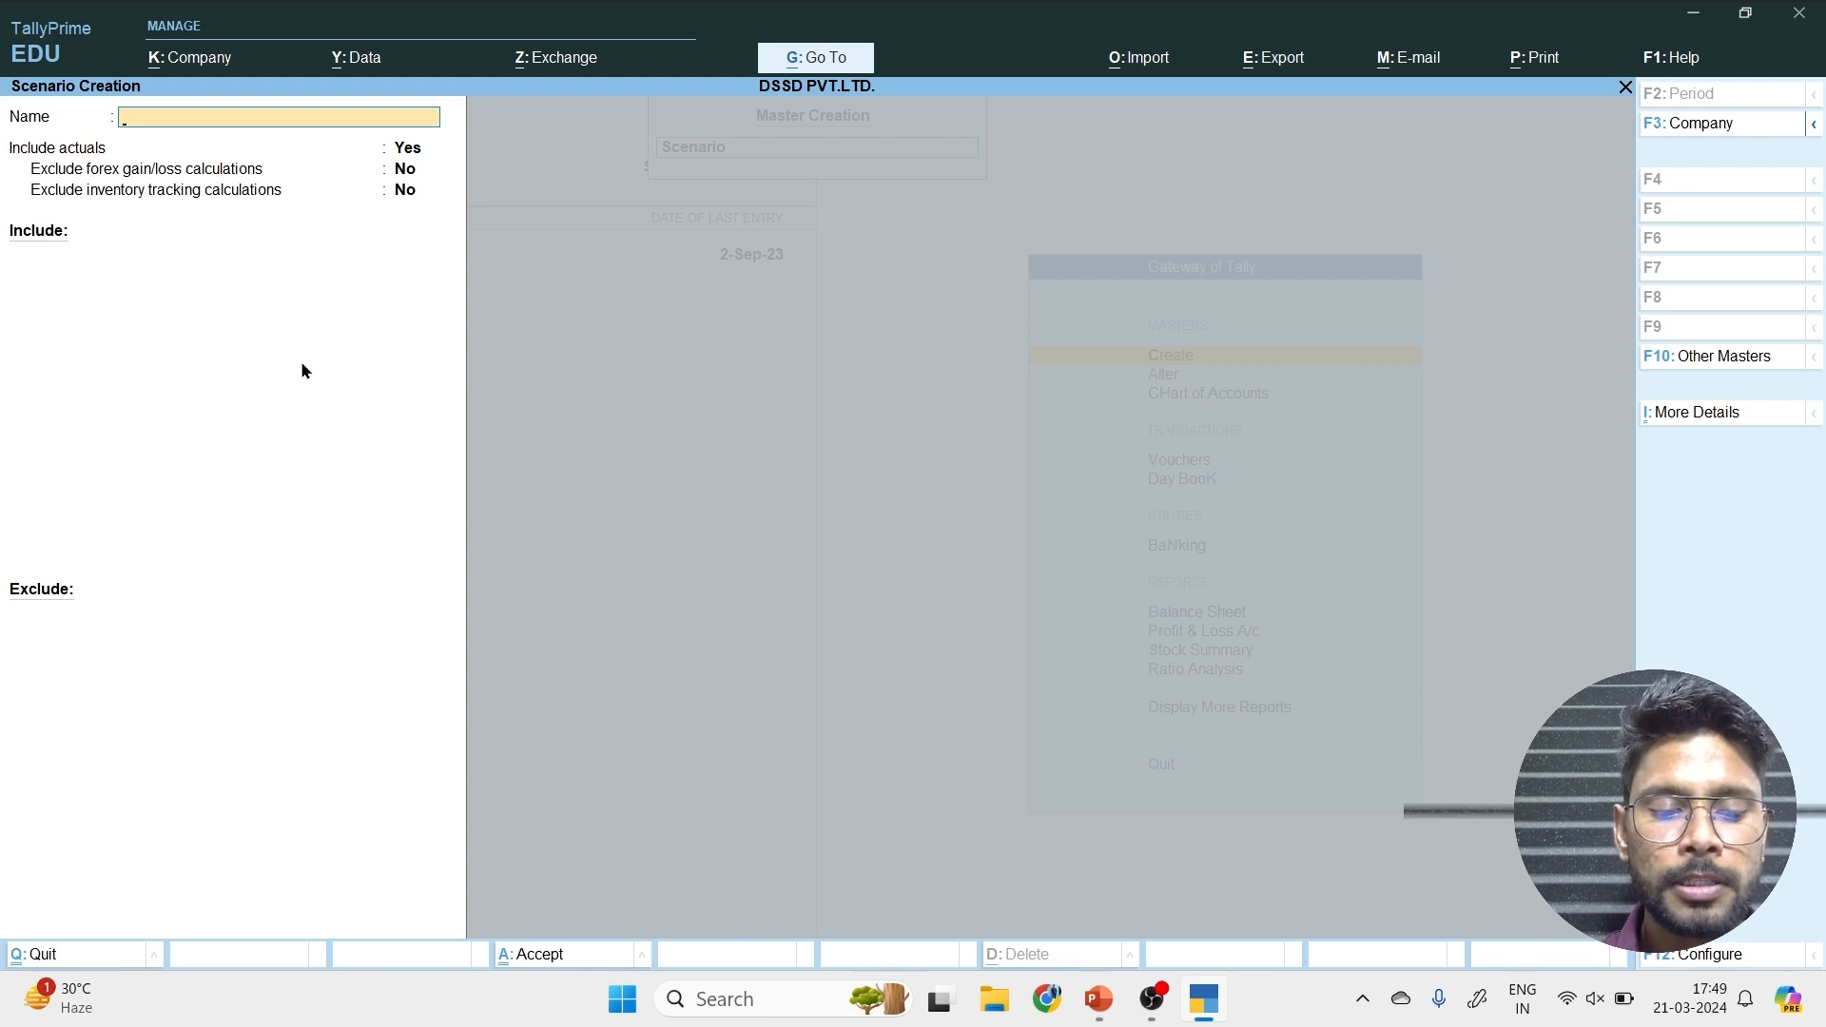
Name the scenario Sale, keeping Include actuals at Yes and the forex and inventory tracking exclusions at No.
{"action": "type", "text": "Abc"}
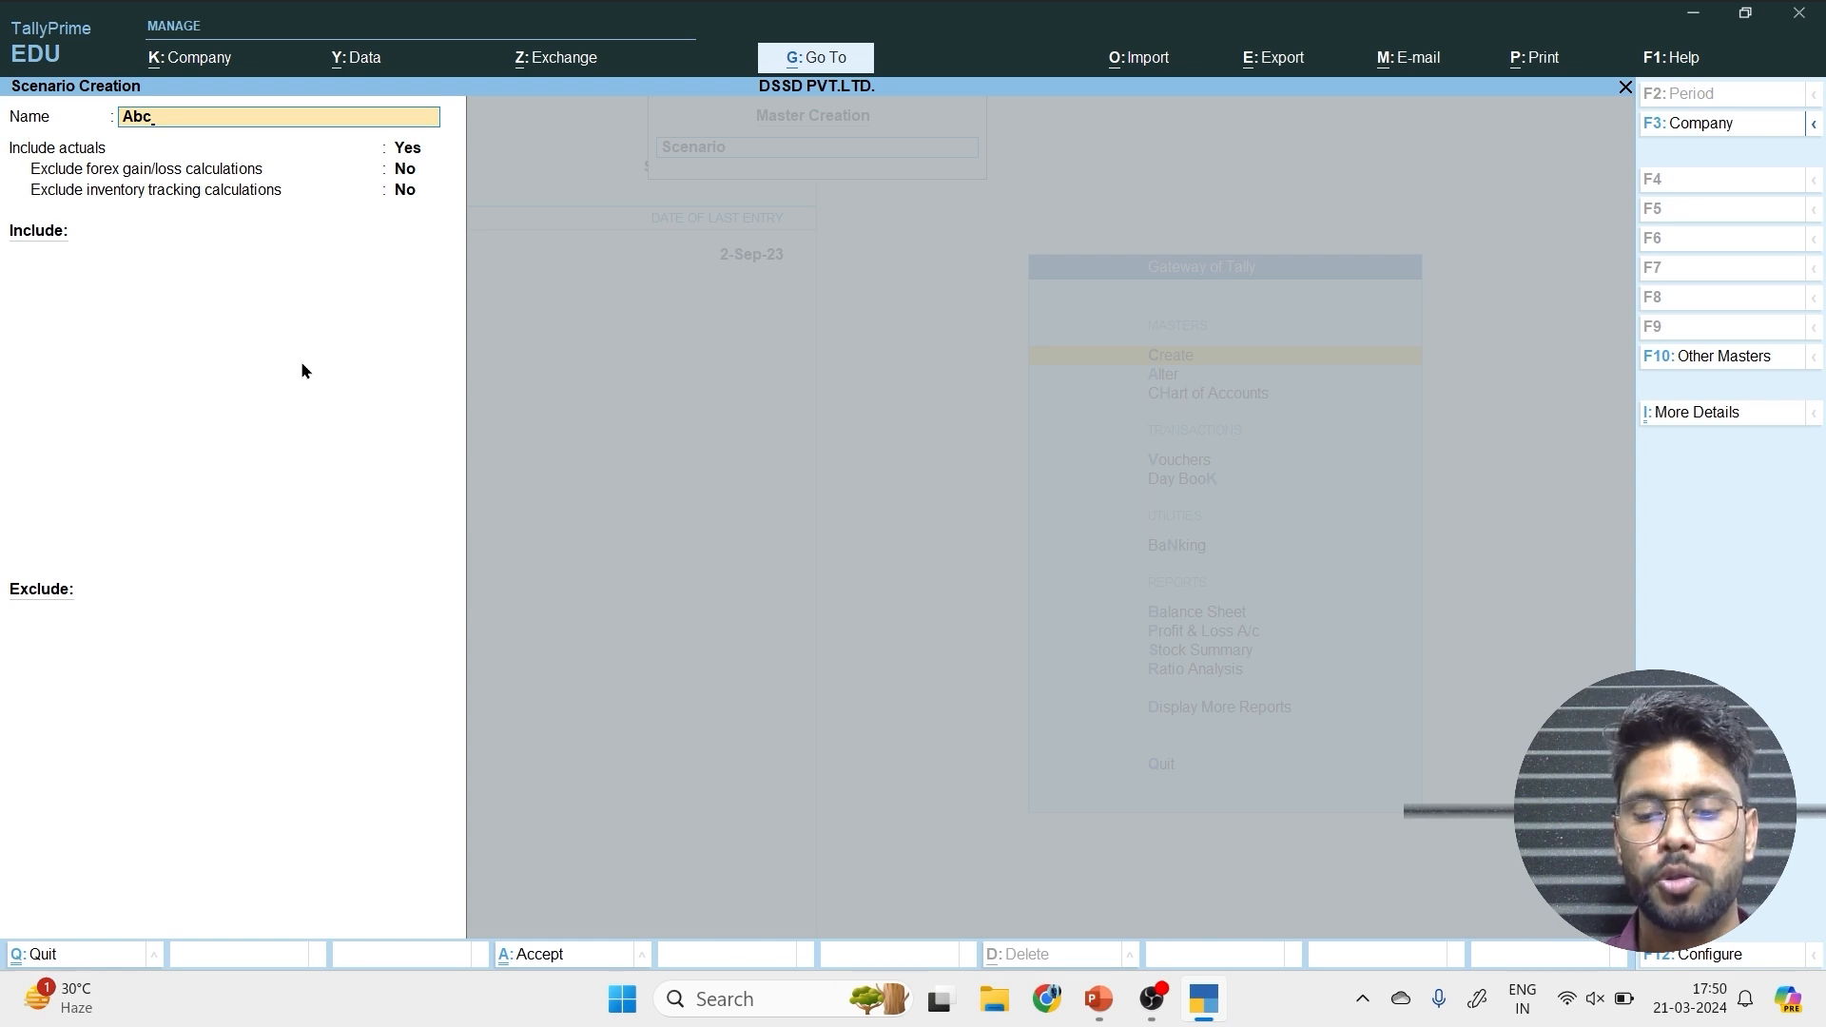
{"action": "key", "text": "BackSpace"}
{"action": "key", "text": "BackSpace"}
{"action": "key", "text": "BackSpace"}
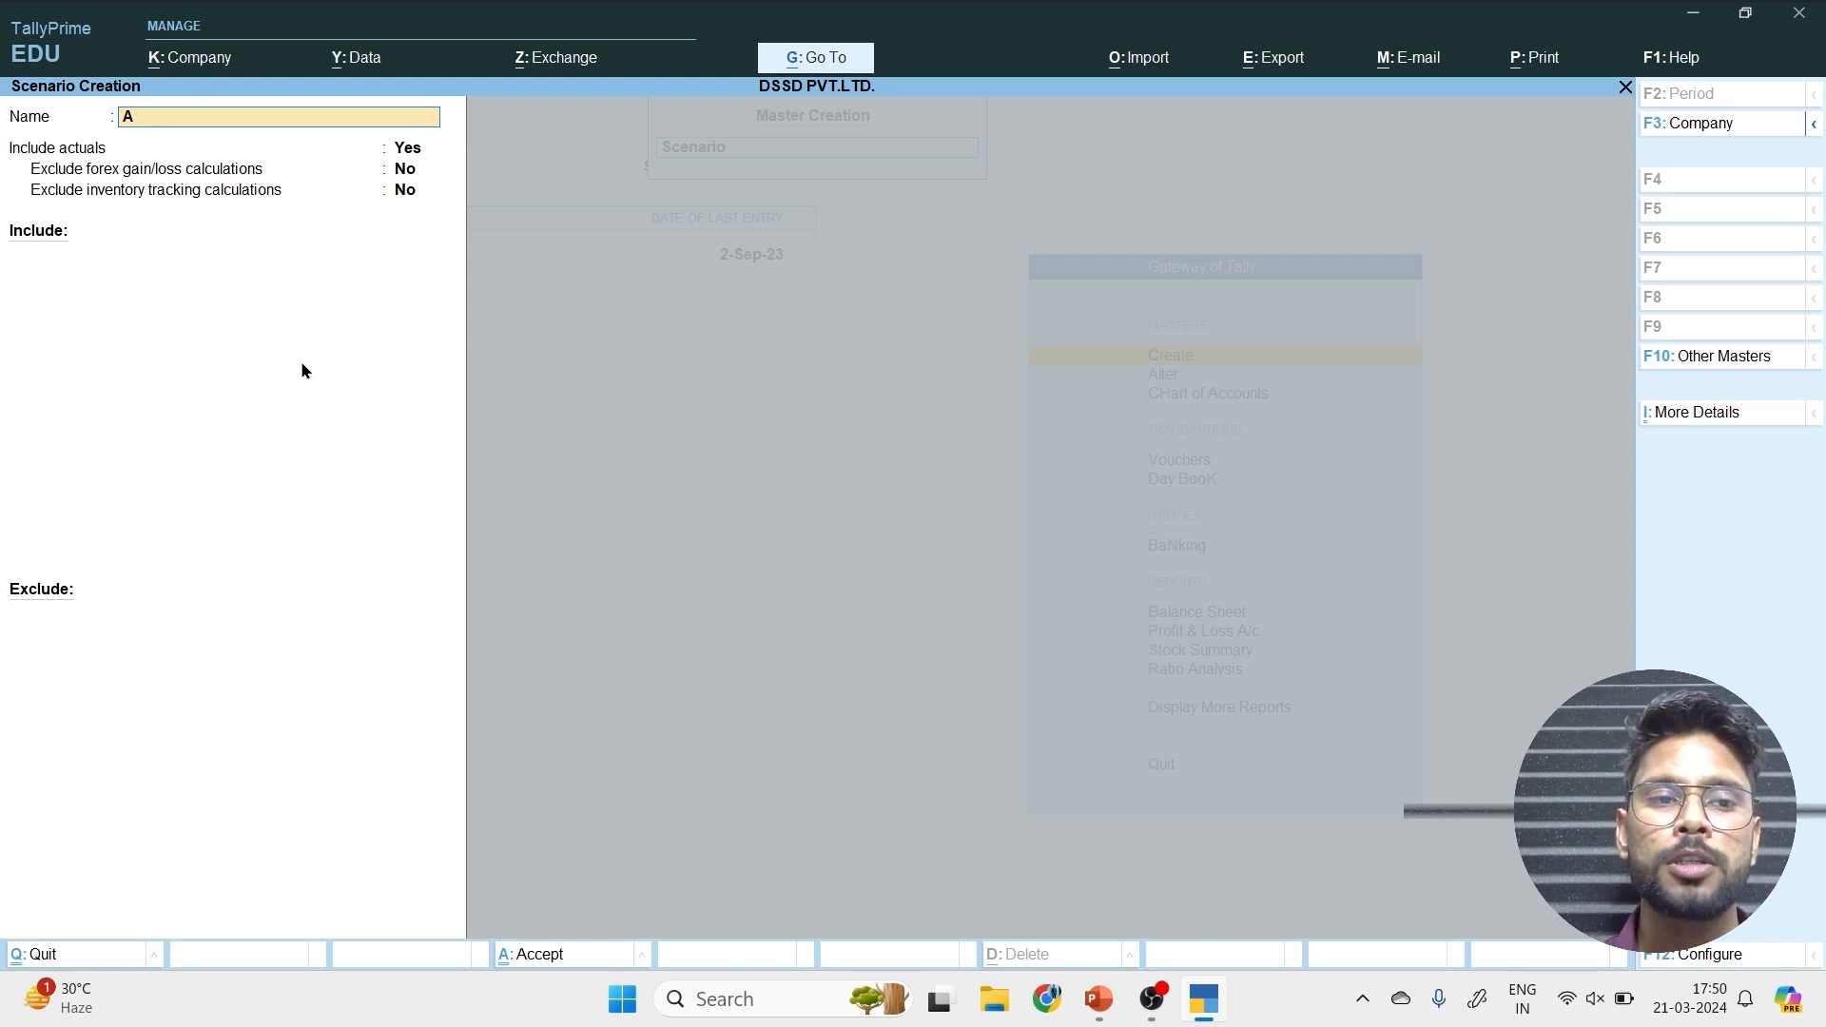
{"action": "type", "text": "Sale"}
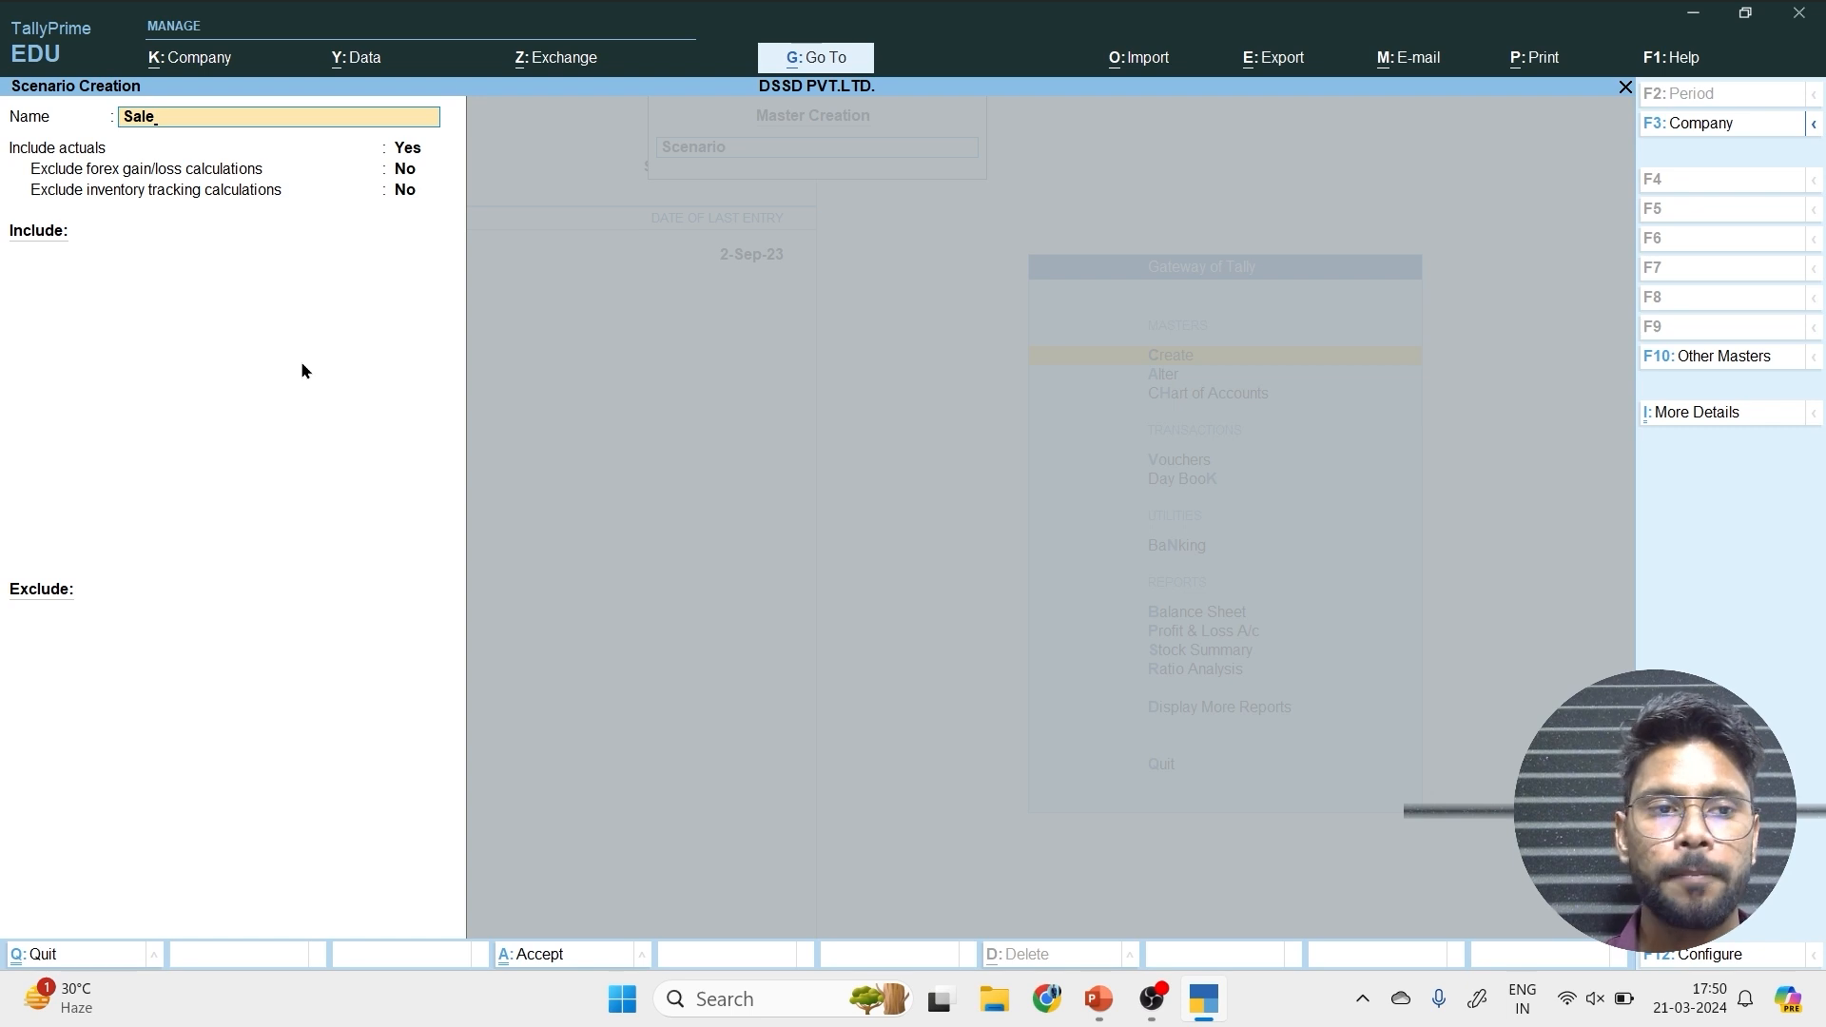
{"action": "key", "text": "Return"}
{"action": "key", "text": "Return"}
{"action": "key", "text": "Return"}
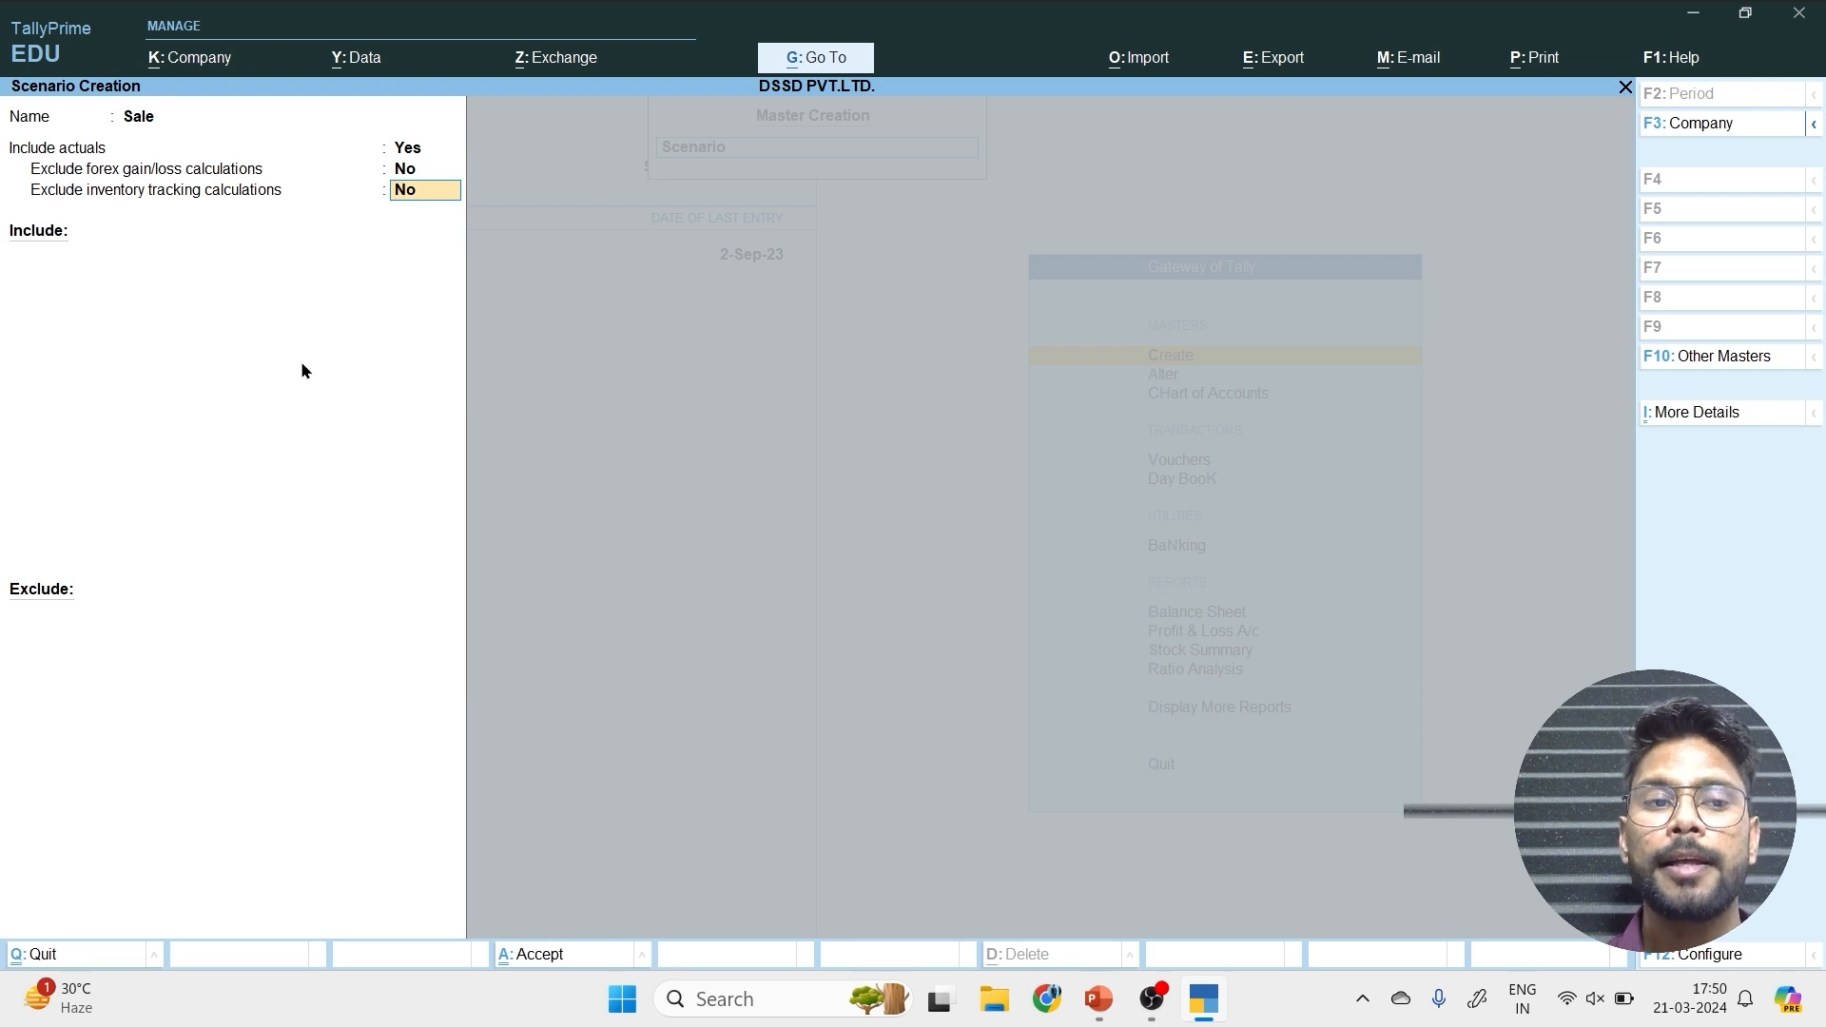
{"action": "key", "text": "Return"}
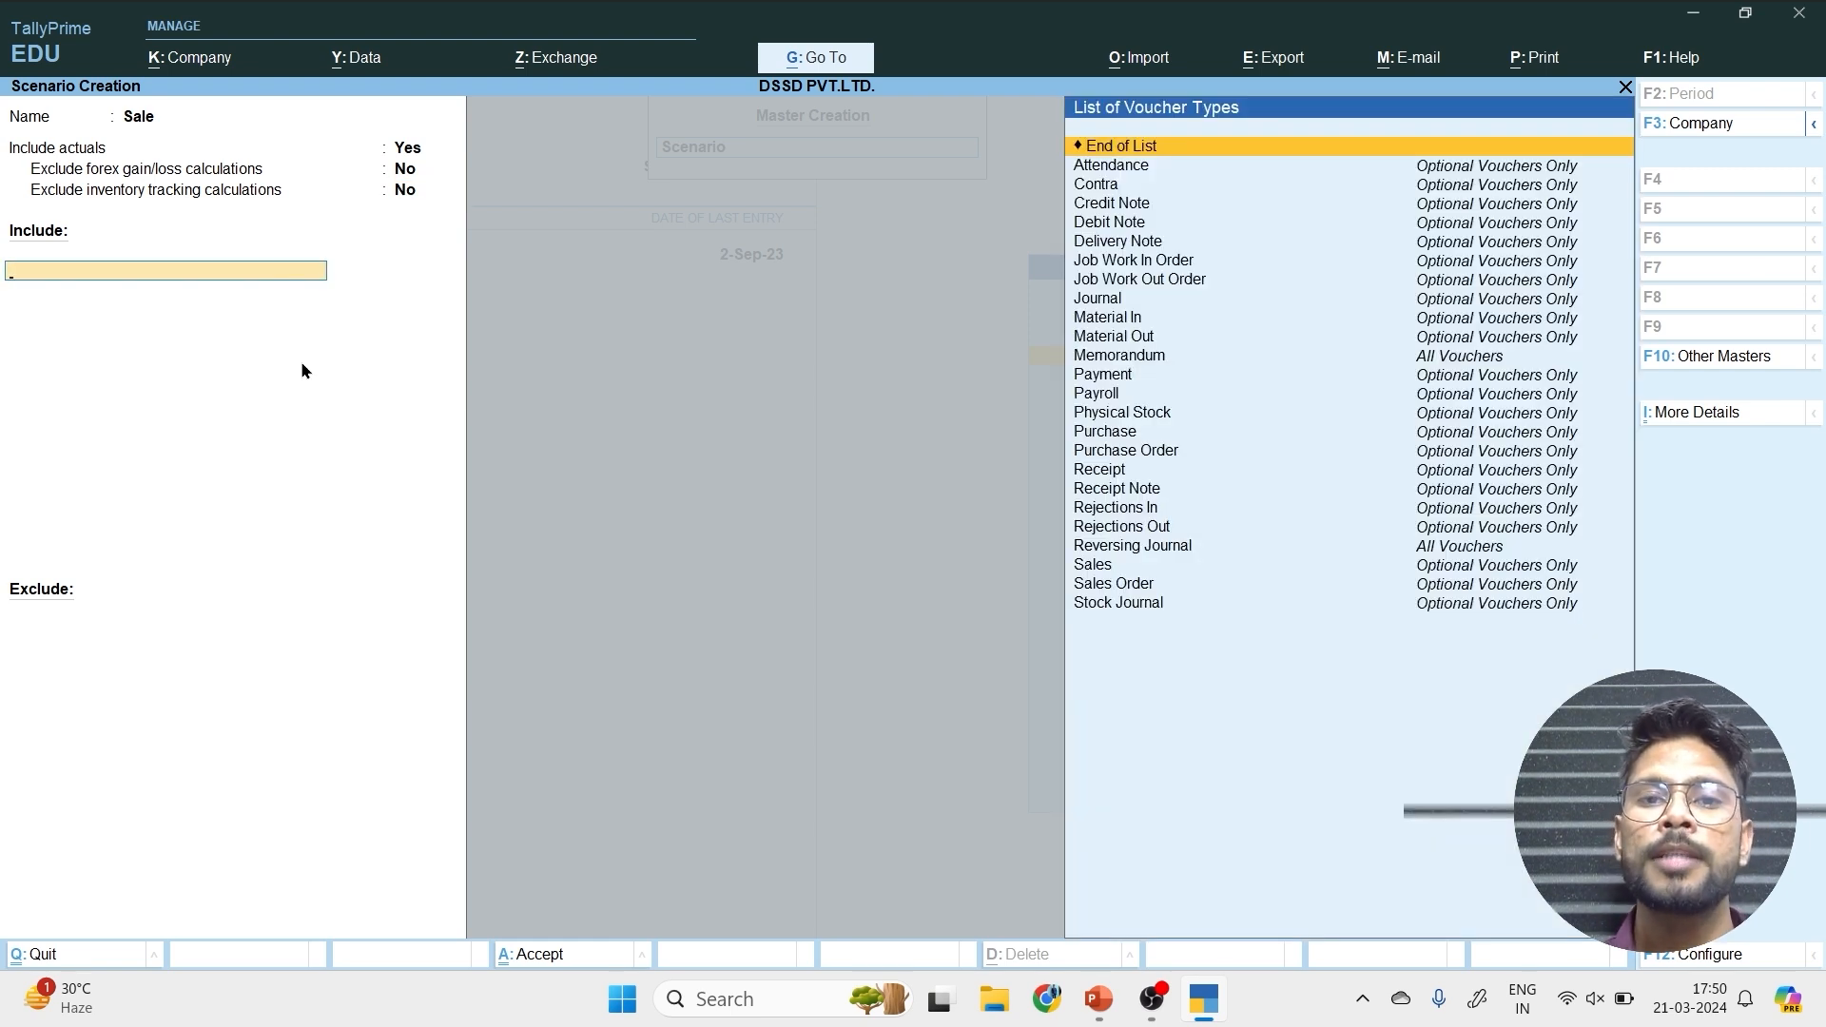
Include the Sales voucher type, exclude no voucher types, and save the scenario before returning to the Gateway of Tally.
{"action": "type", "text": "Al"}
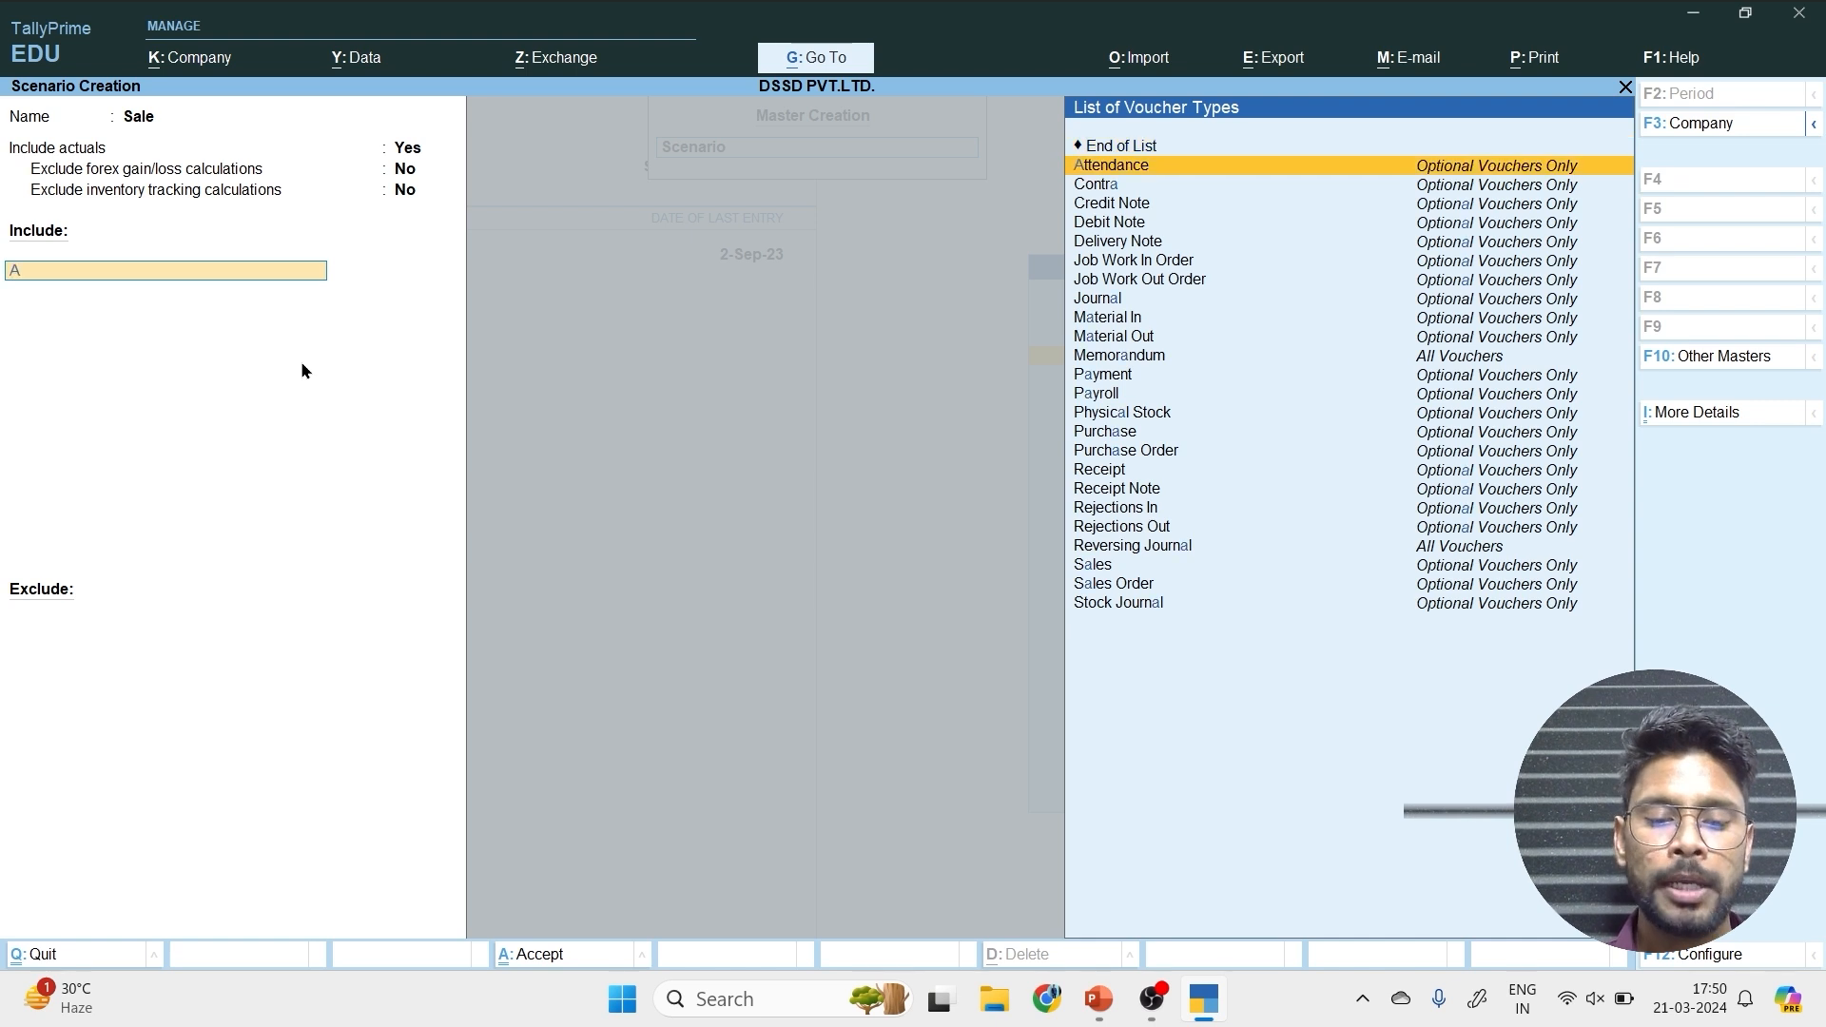
{"action": "key", "text": "BackSpace"}
{"action": "key", "text": "BackSpace"}
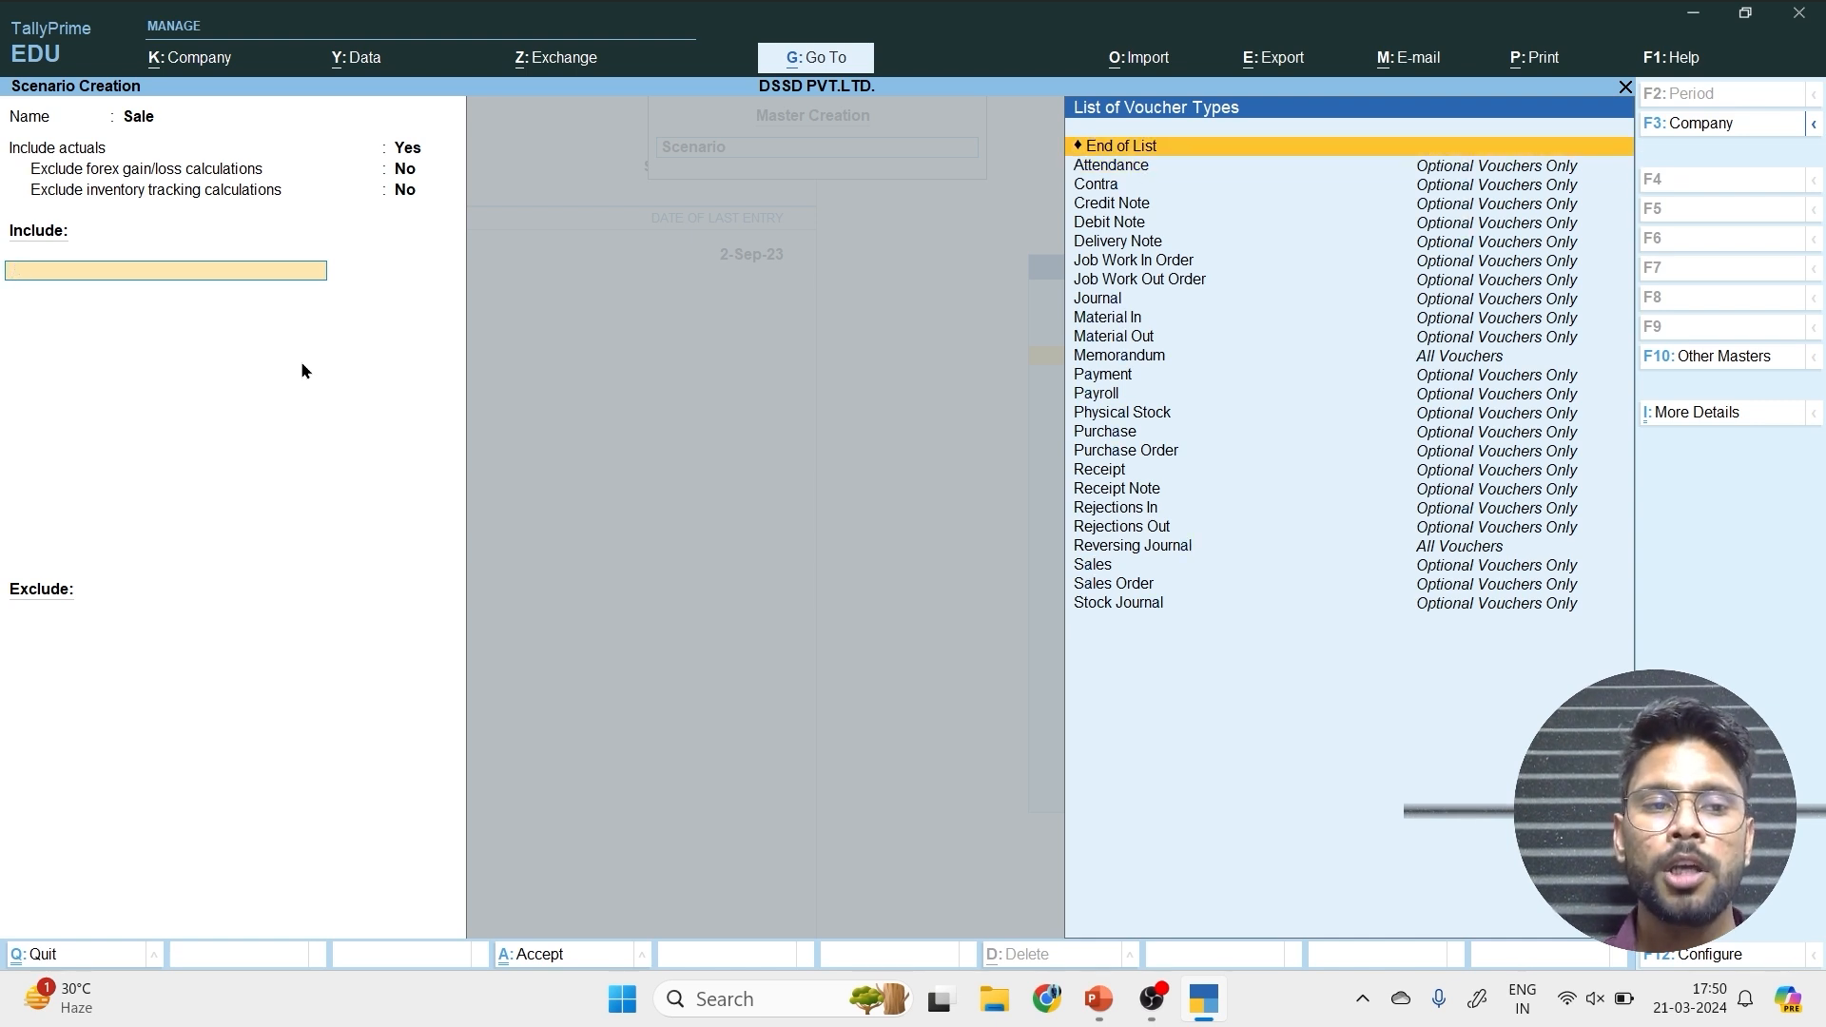
{"action": "type", "text": "sa"}
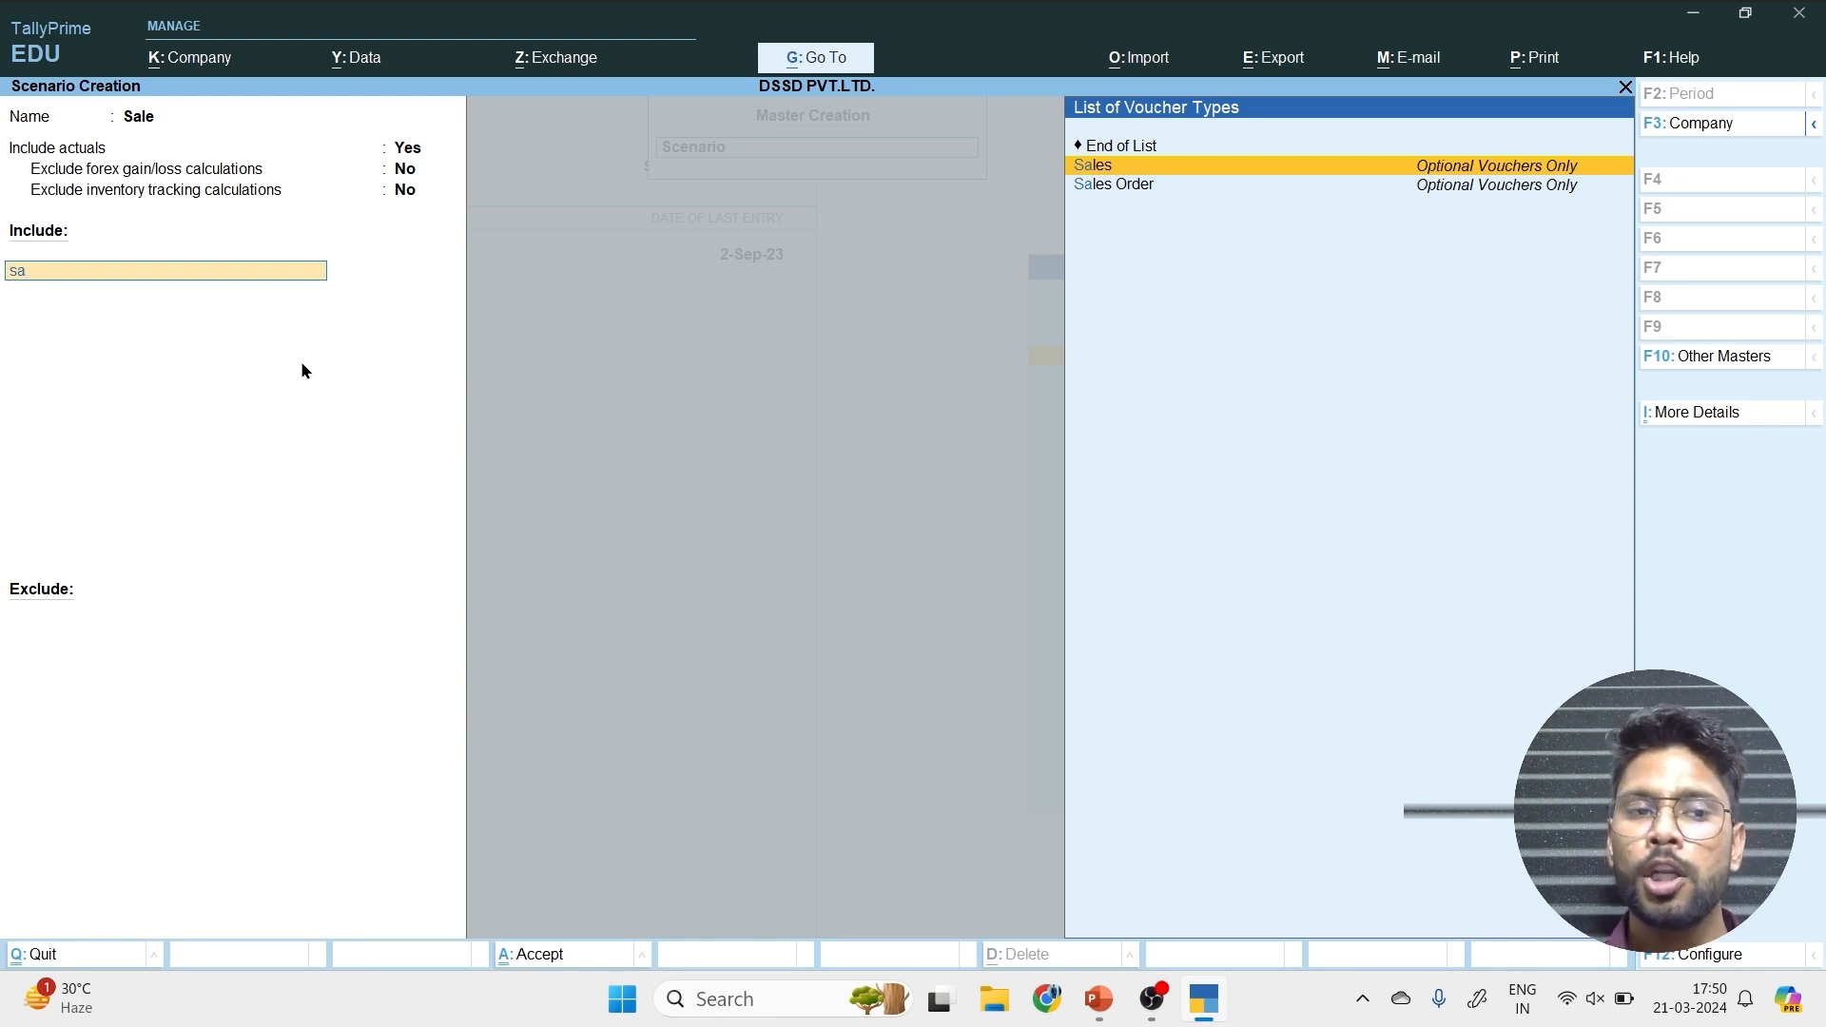
{"action": "key", "text": "Return"}
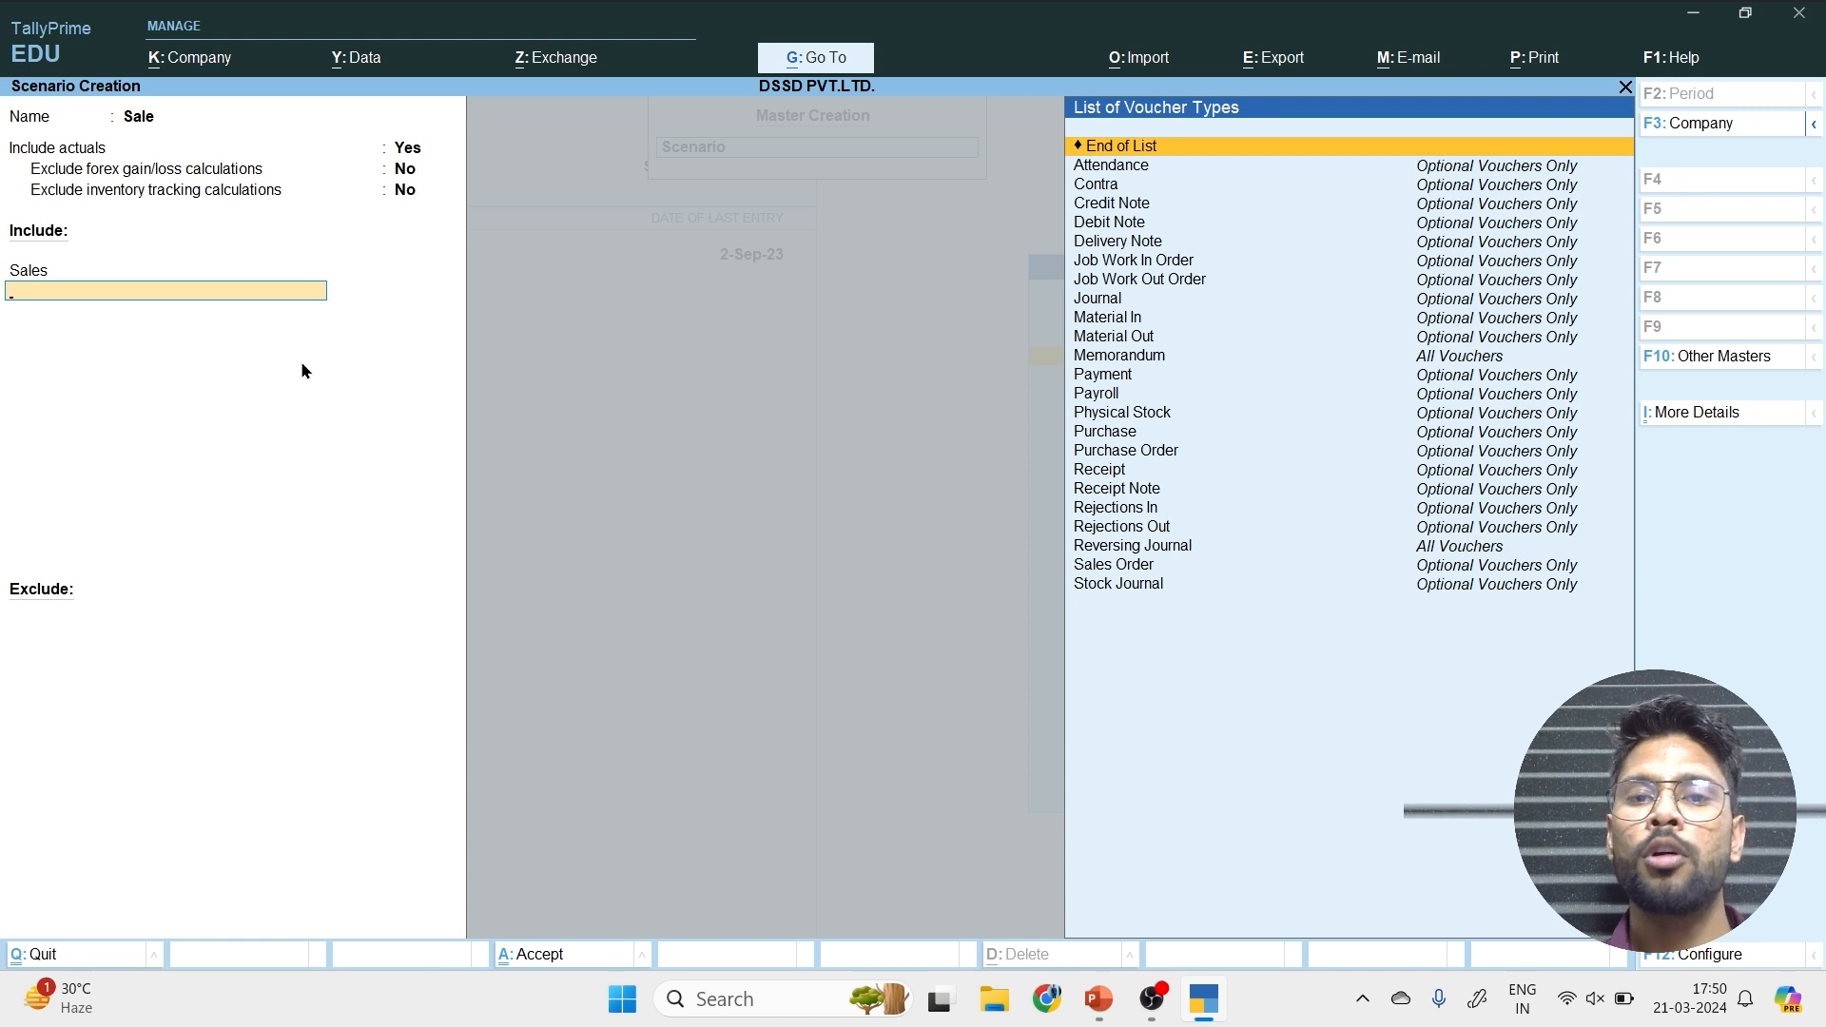
{"action": "key", "text": "Return"}
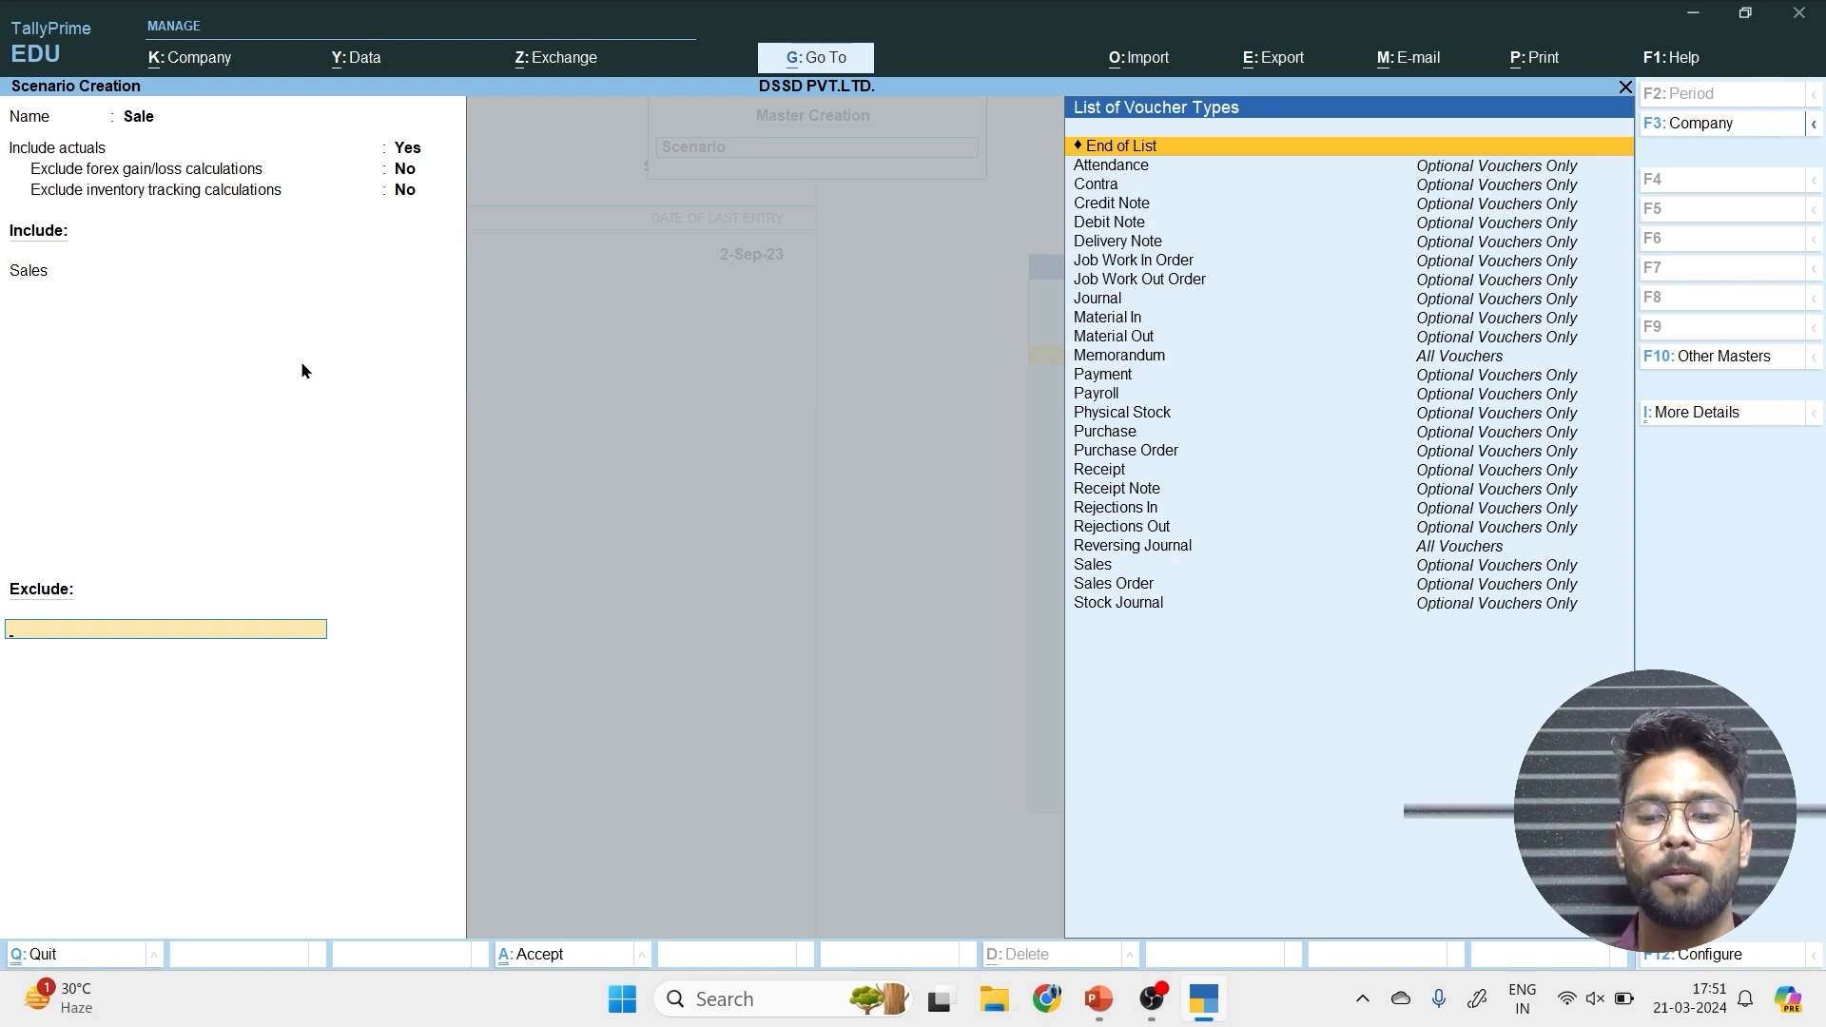
{"action": "key", "text": "Return"}
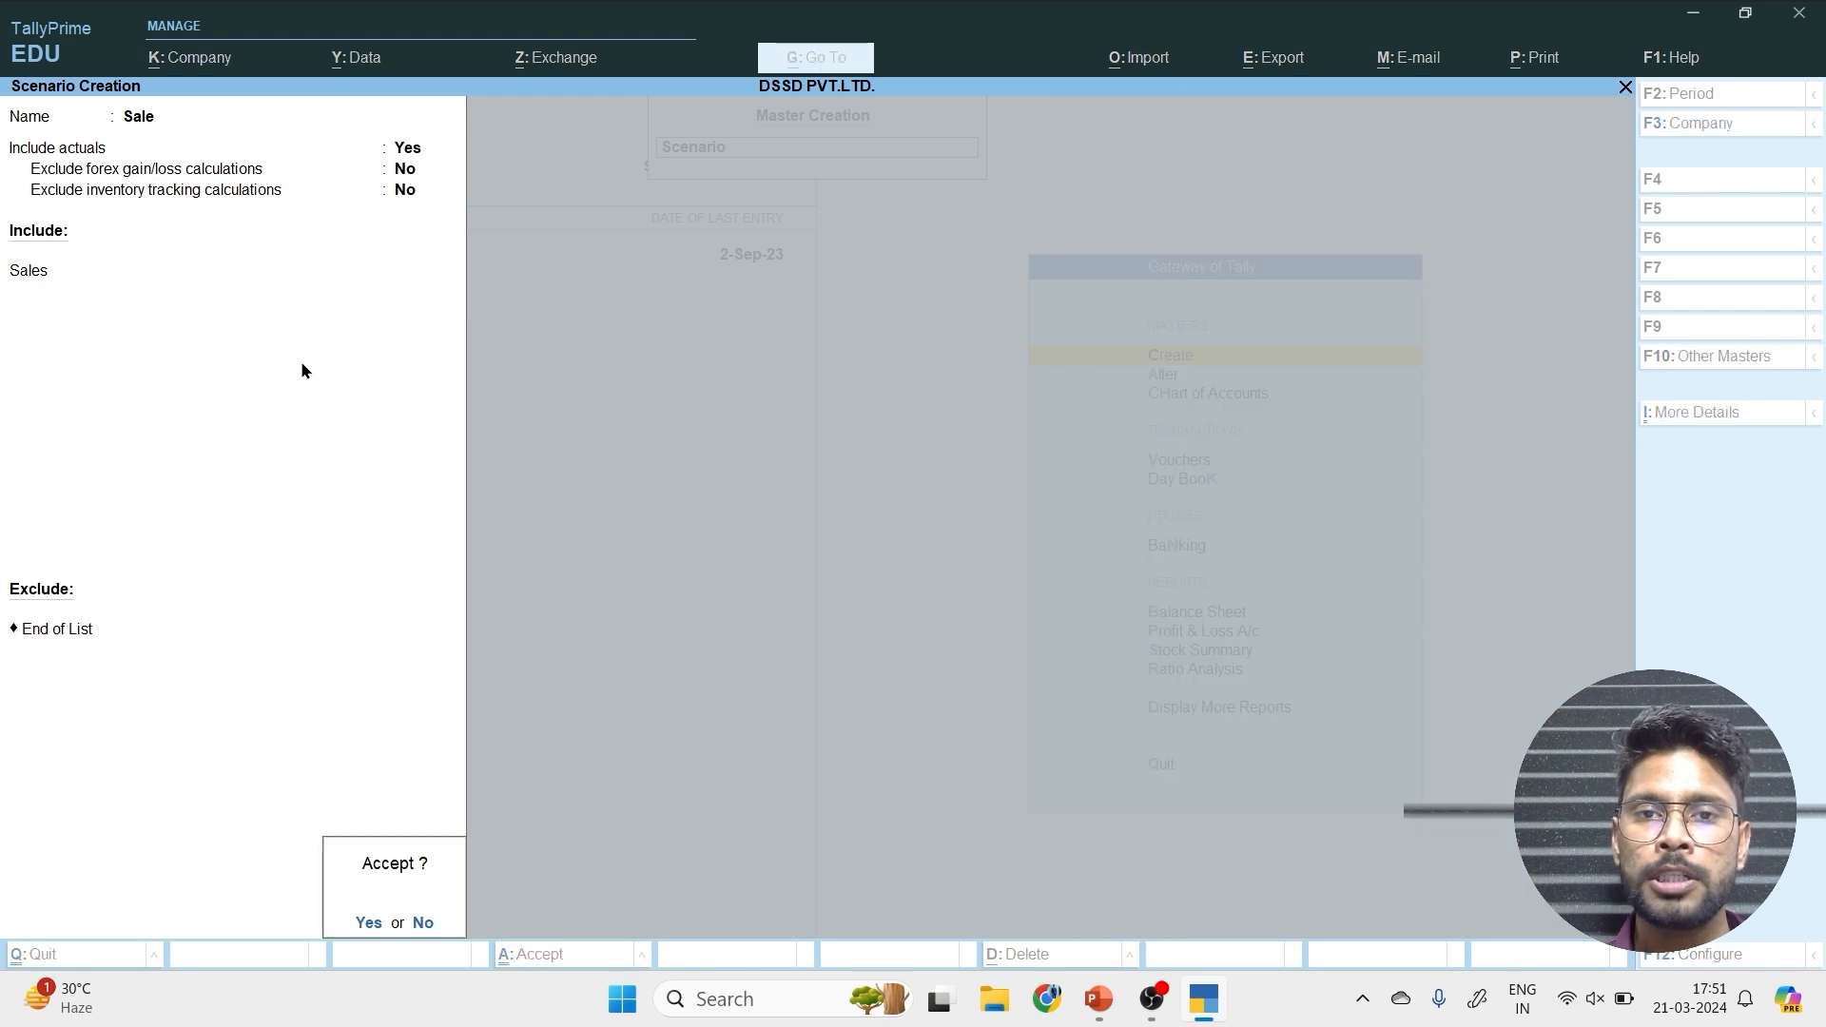
{"action": "key", "text": "Return"}
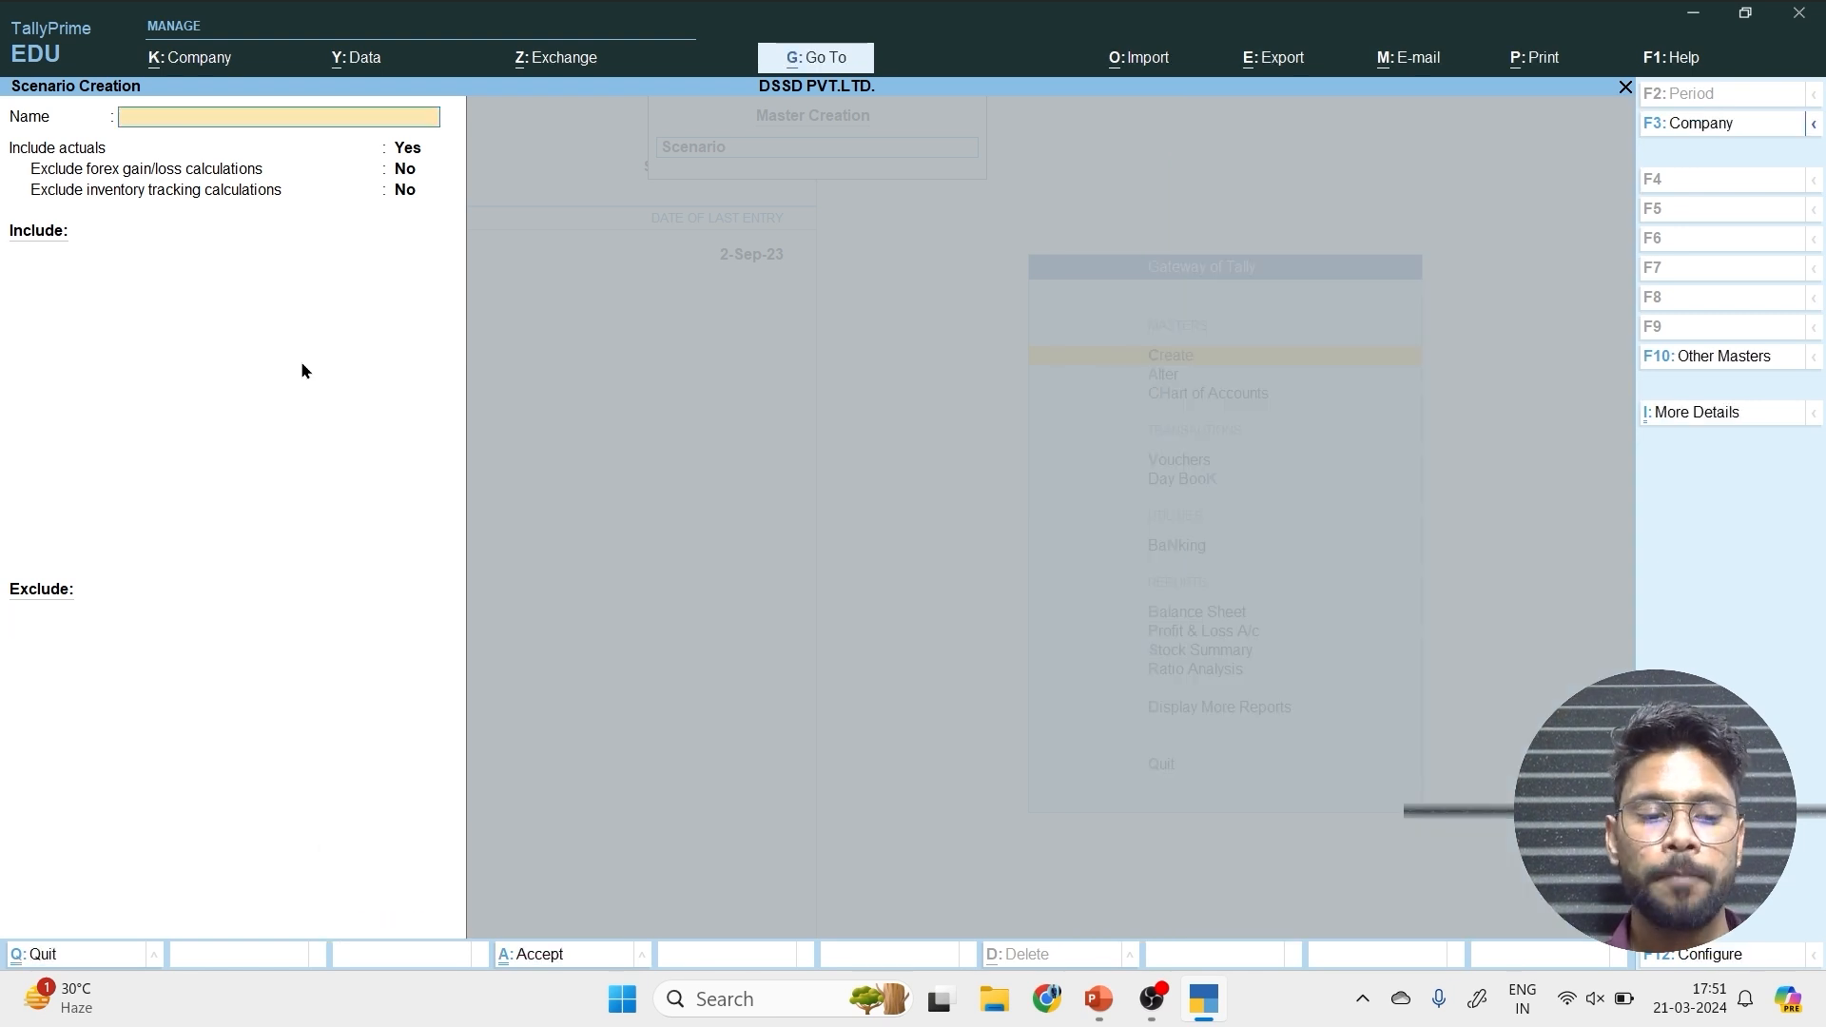
{"action": "key", "text": "Escape"}
{"action": "key", "text": "Escape"}
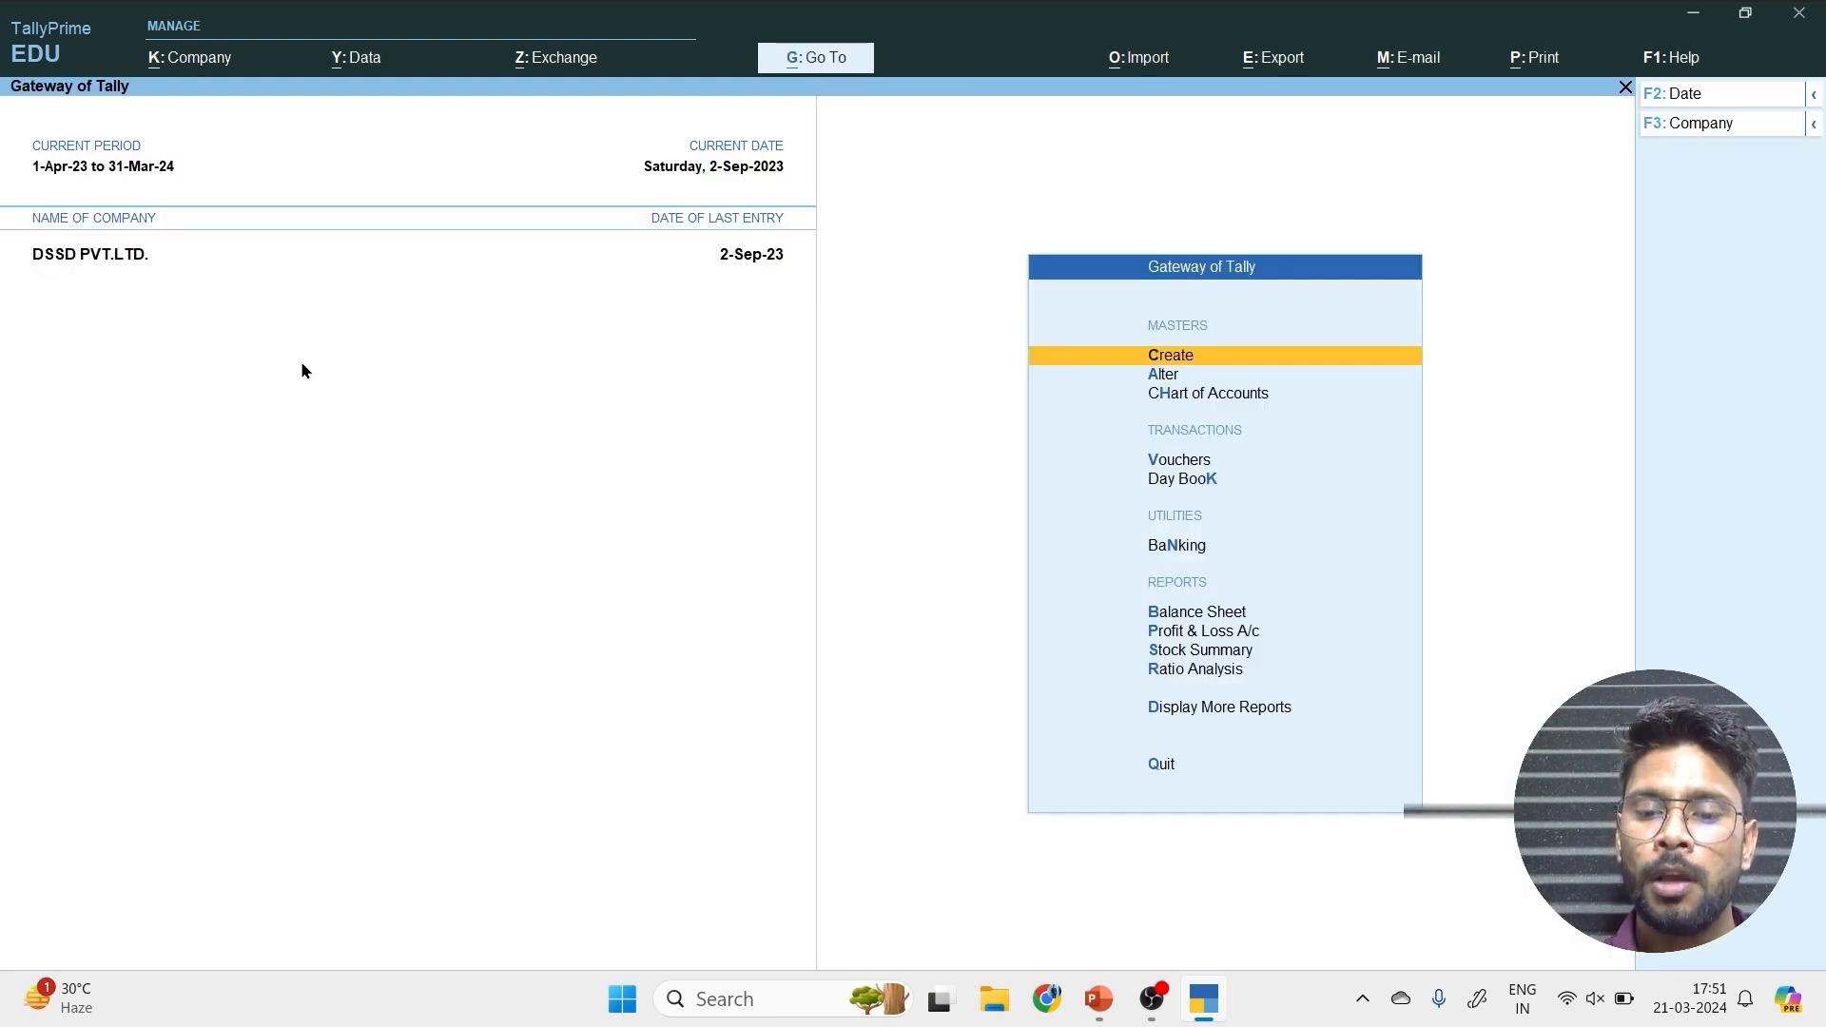
Start a new voucher entry and change its type to Sales.
{"action": "key", "text": "Down"}
{"action": "key", "text": "Down"}
{"action": "key", "text": "Down"}
{"action": "key", "text": "Down"}
{"action": "key", "text": "Up"}
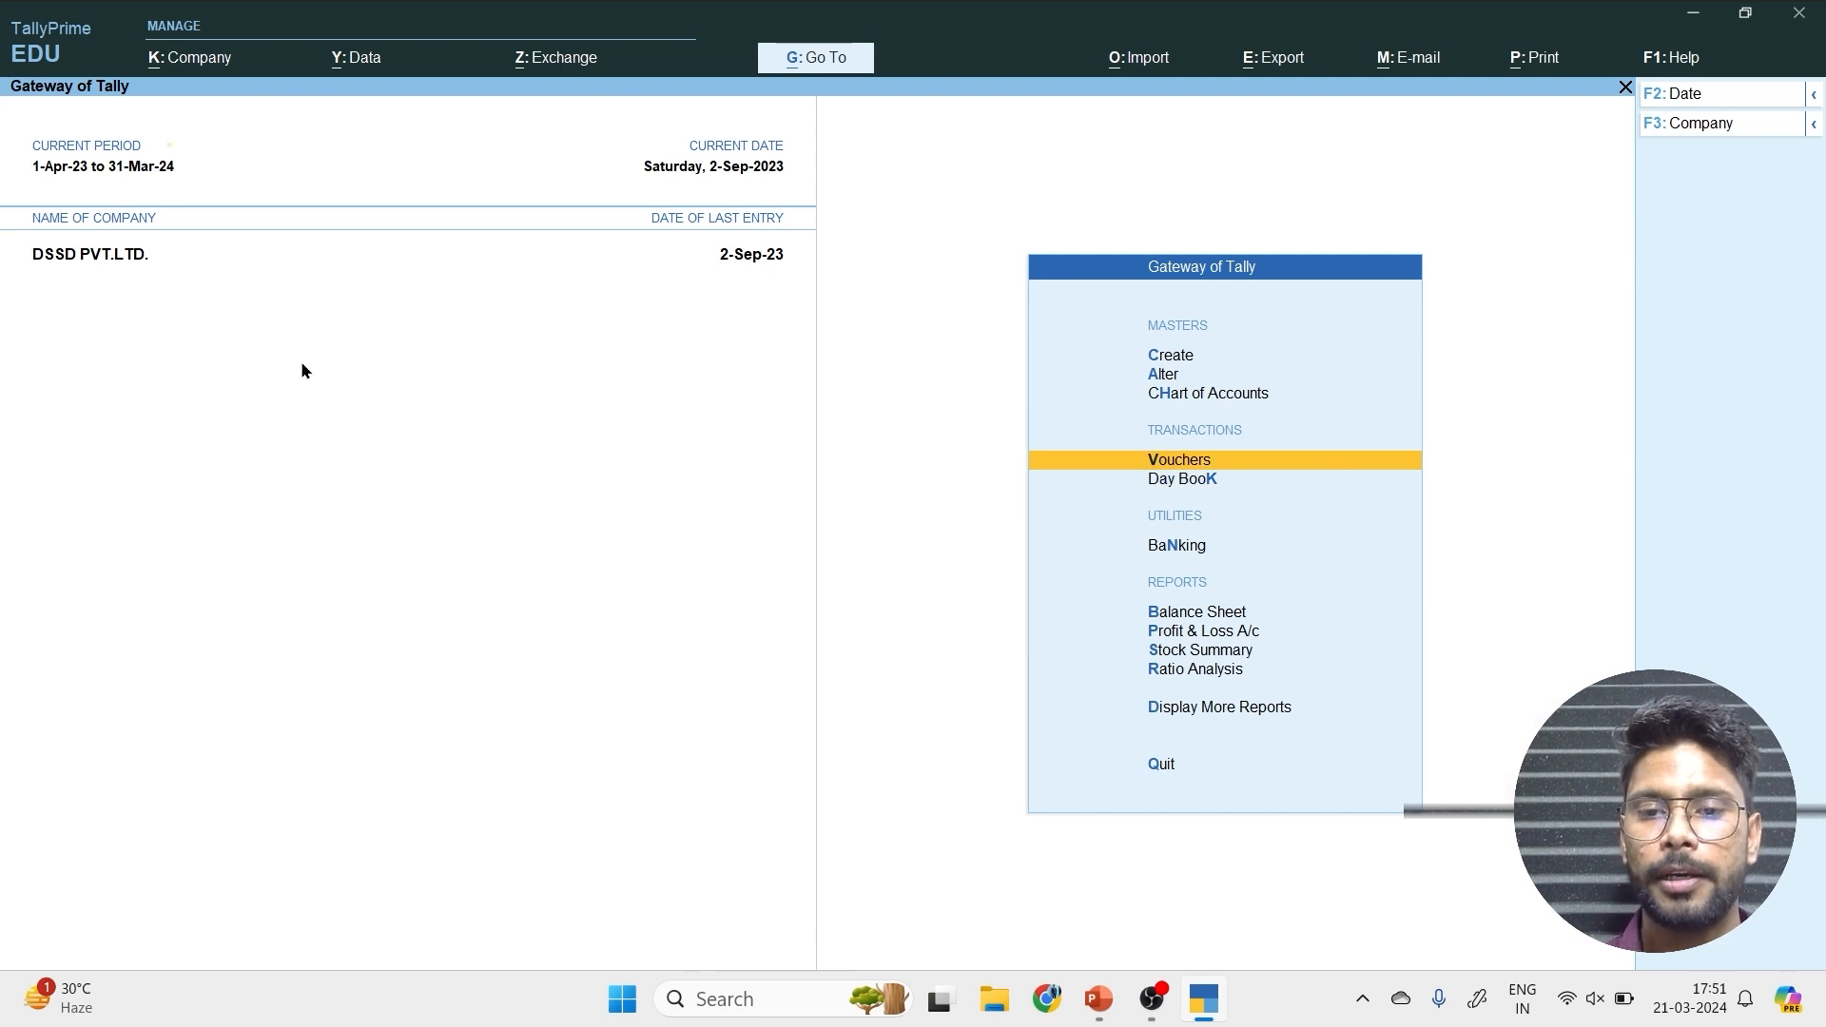
{"action": "key", "text": "Return"}
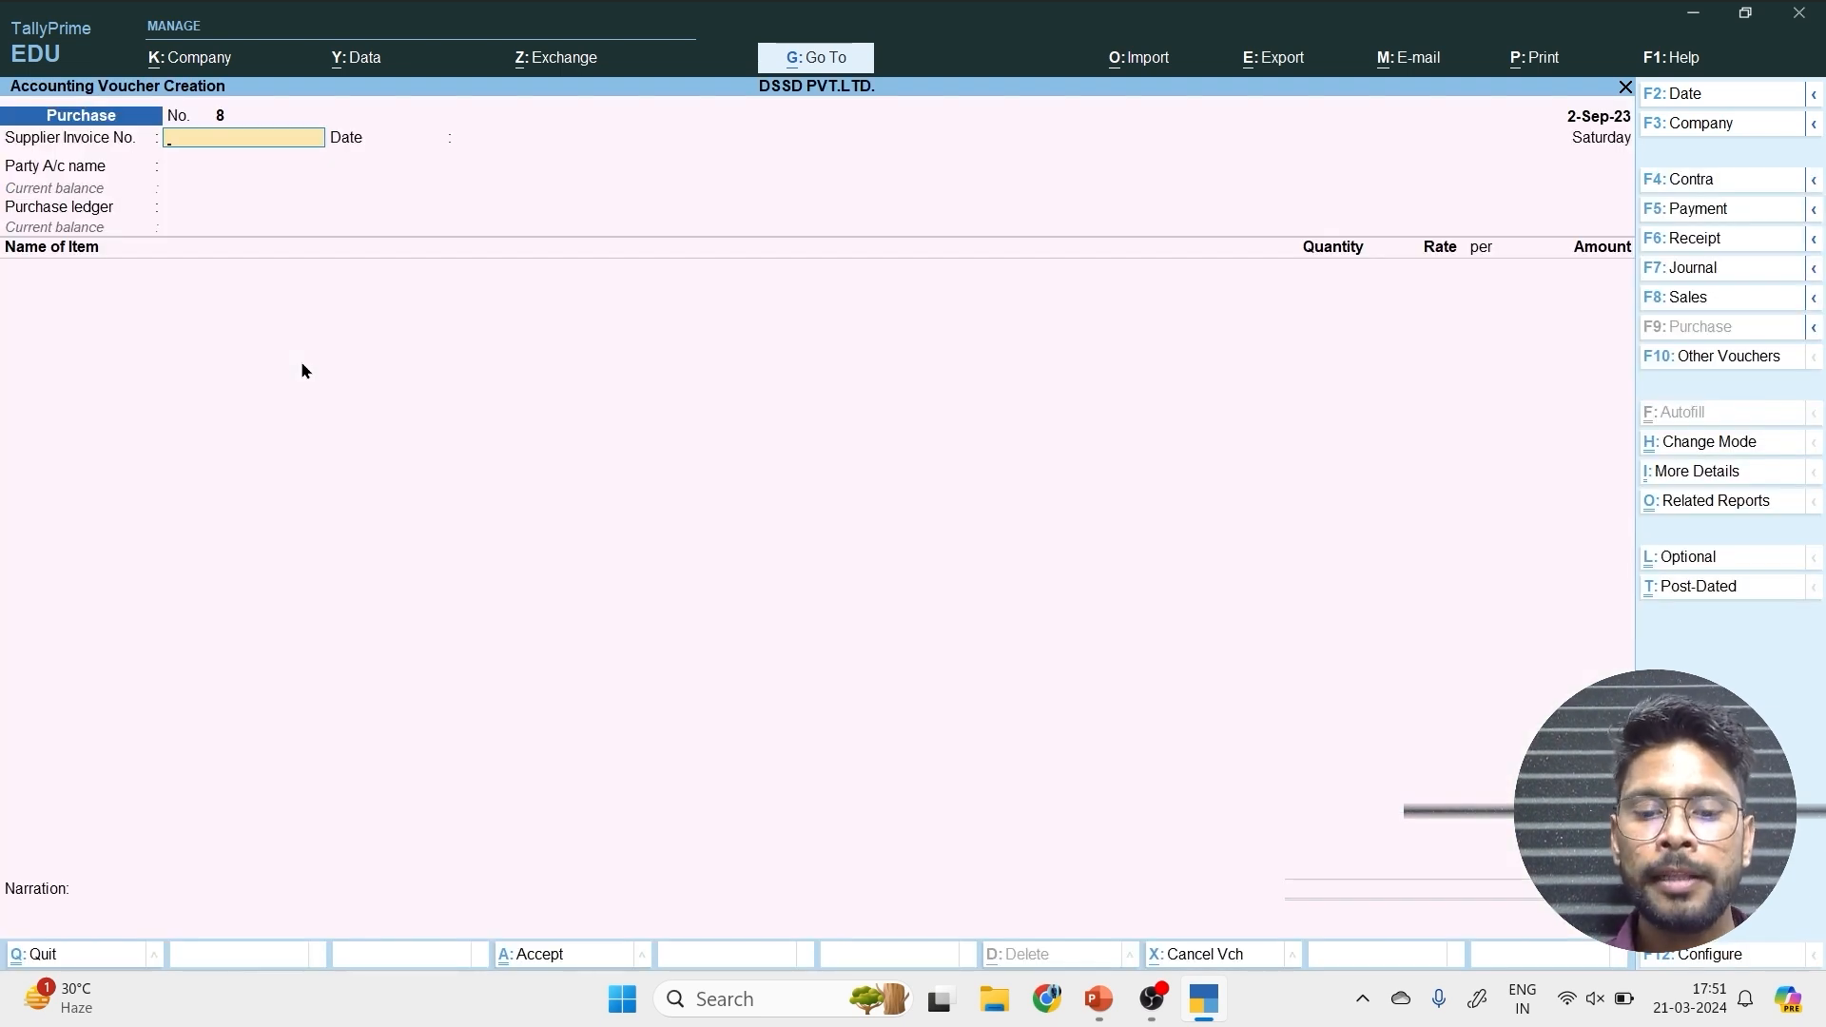
{"action": "key", "text": "F8"}
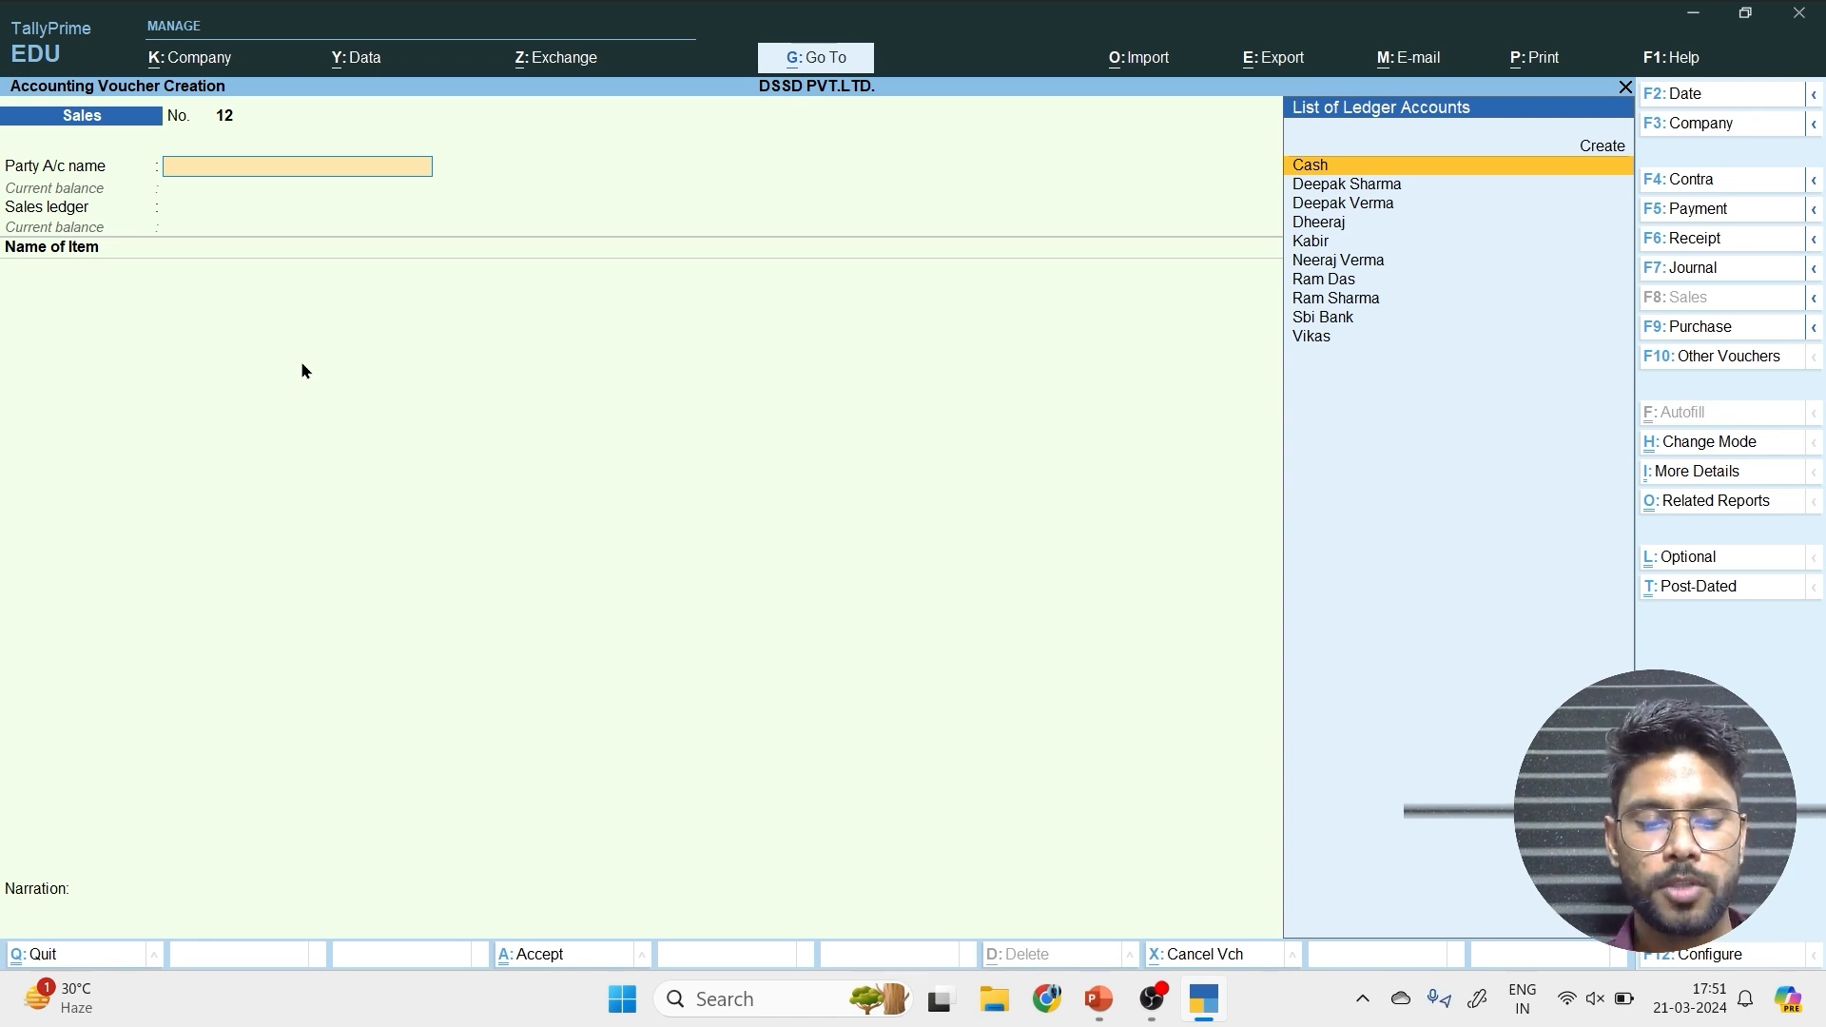
Begin a new party ledger from the sales voucher and enter the customer's full name.
{"action": "key", "text": "alt+c"}
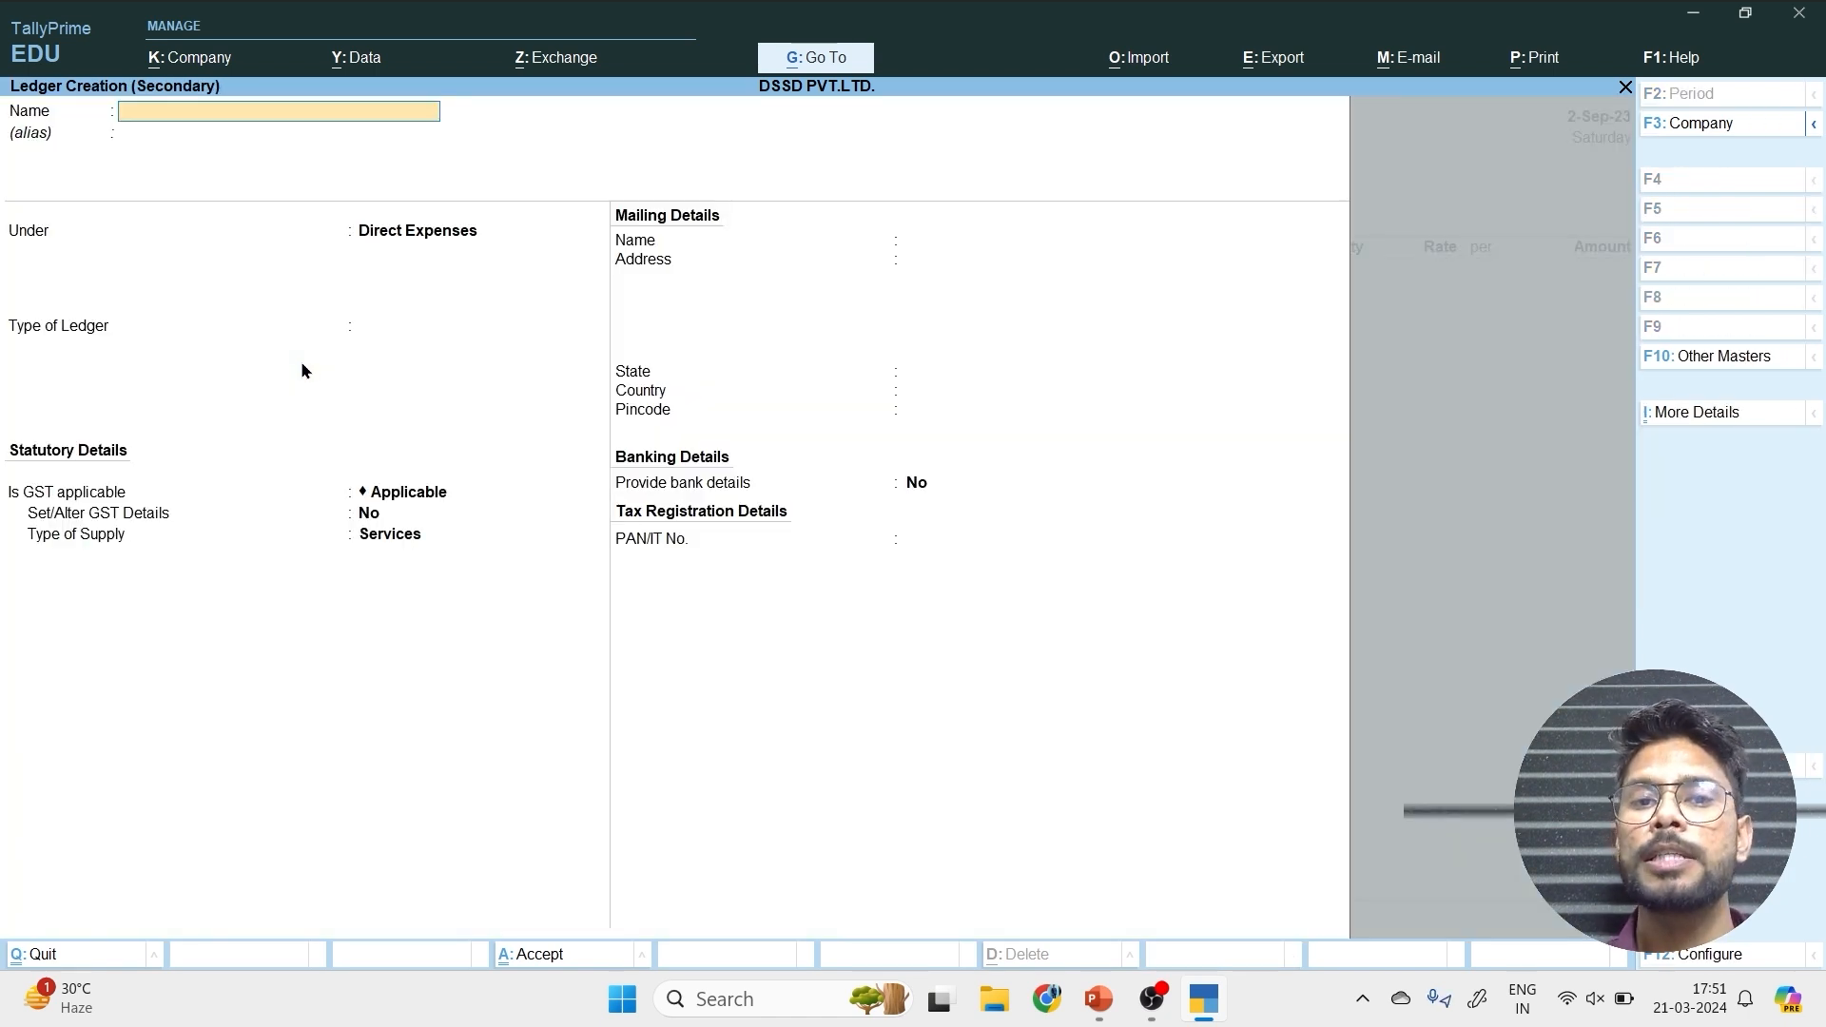
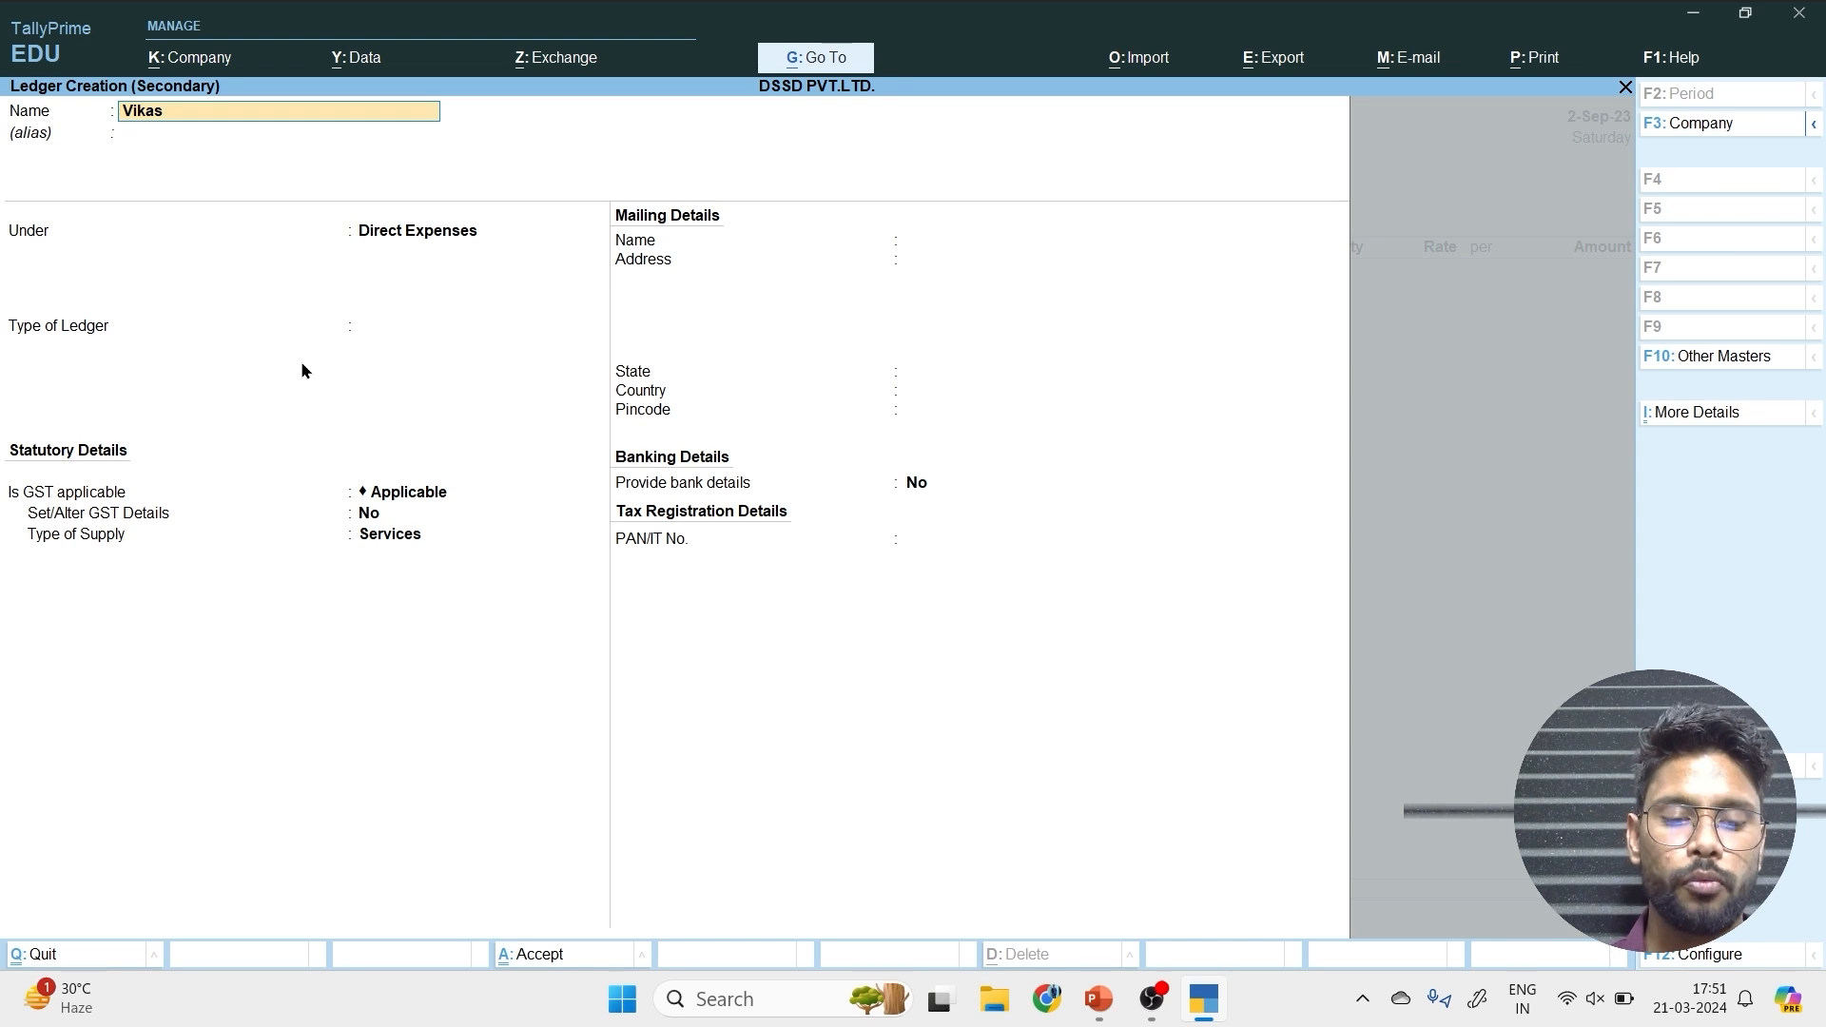
{"action": "key", "text": "Return"}
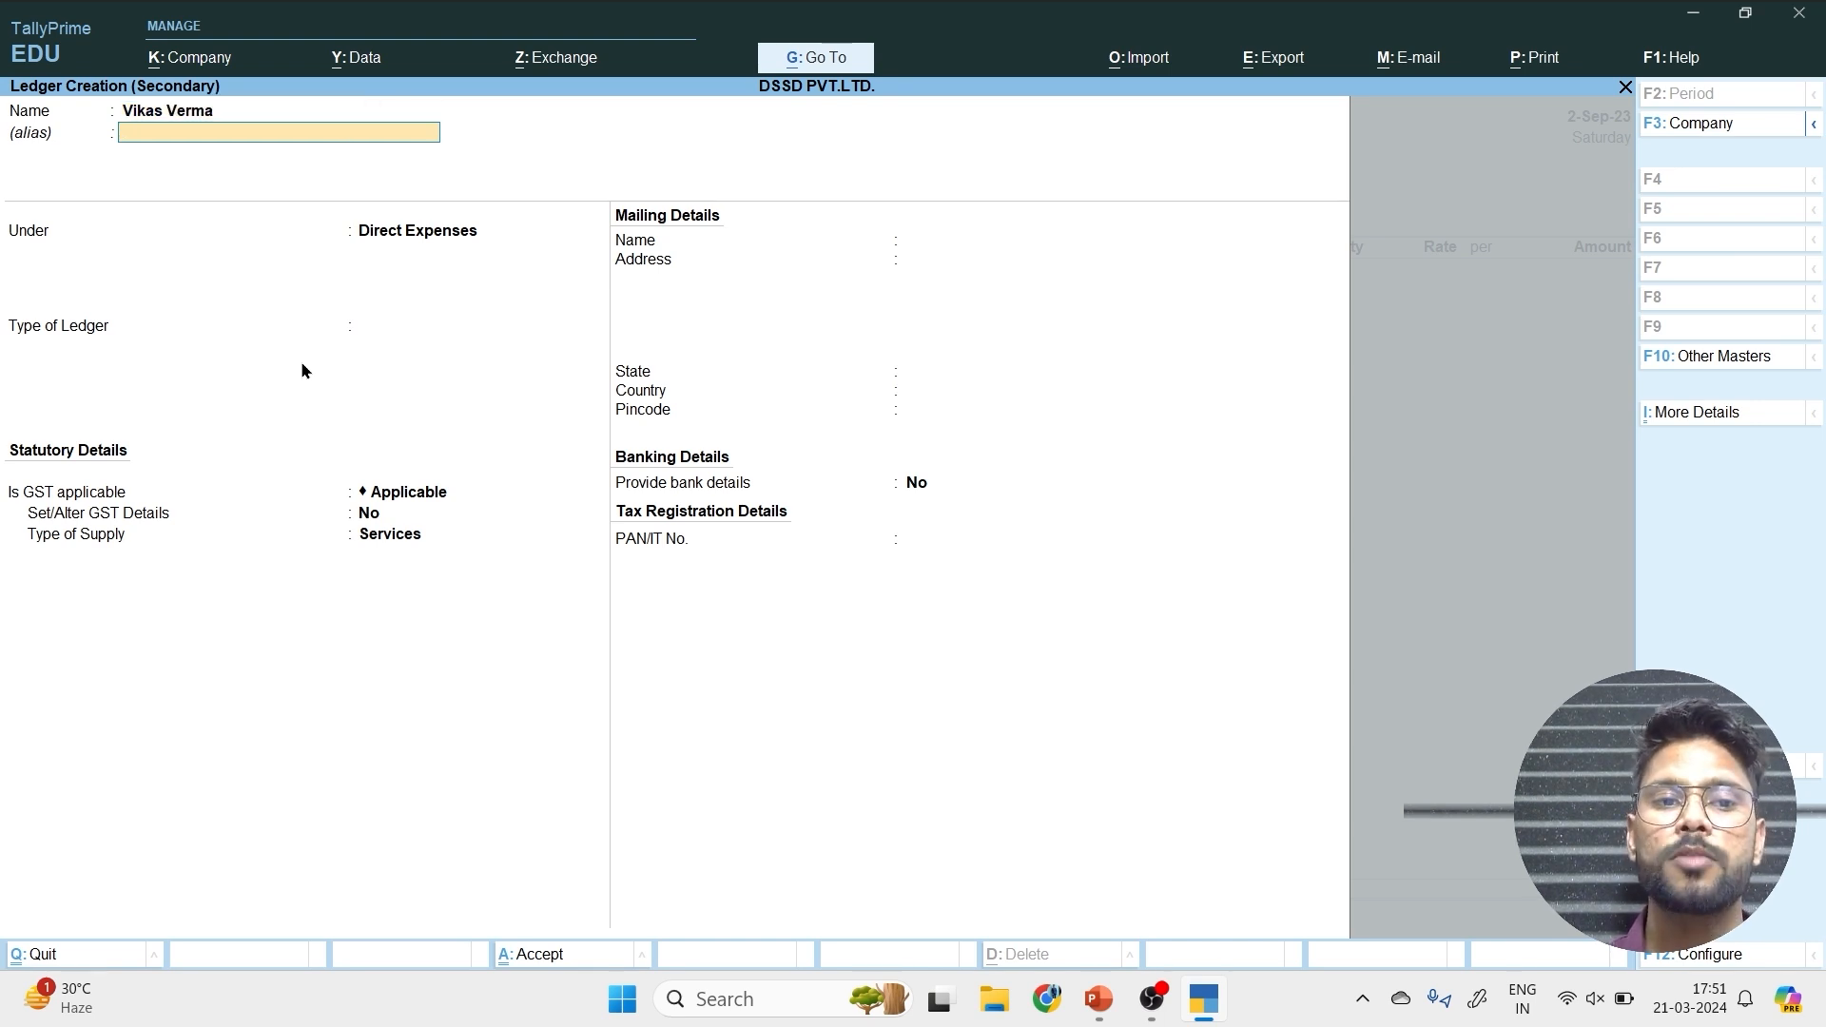
Place the customer ledger under the Sundry Debtors group without an alias.
{"action": "type", "text": "Su"}
{"action": "key", "text": "BackSpace"}
{"action": "type", "text": "i"}
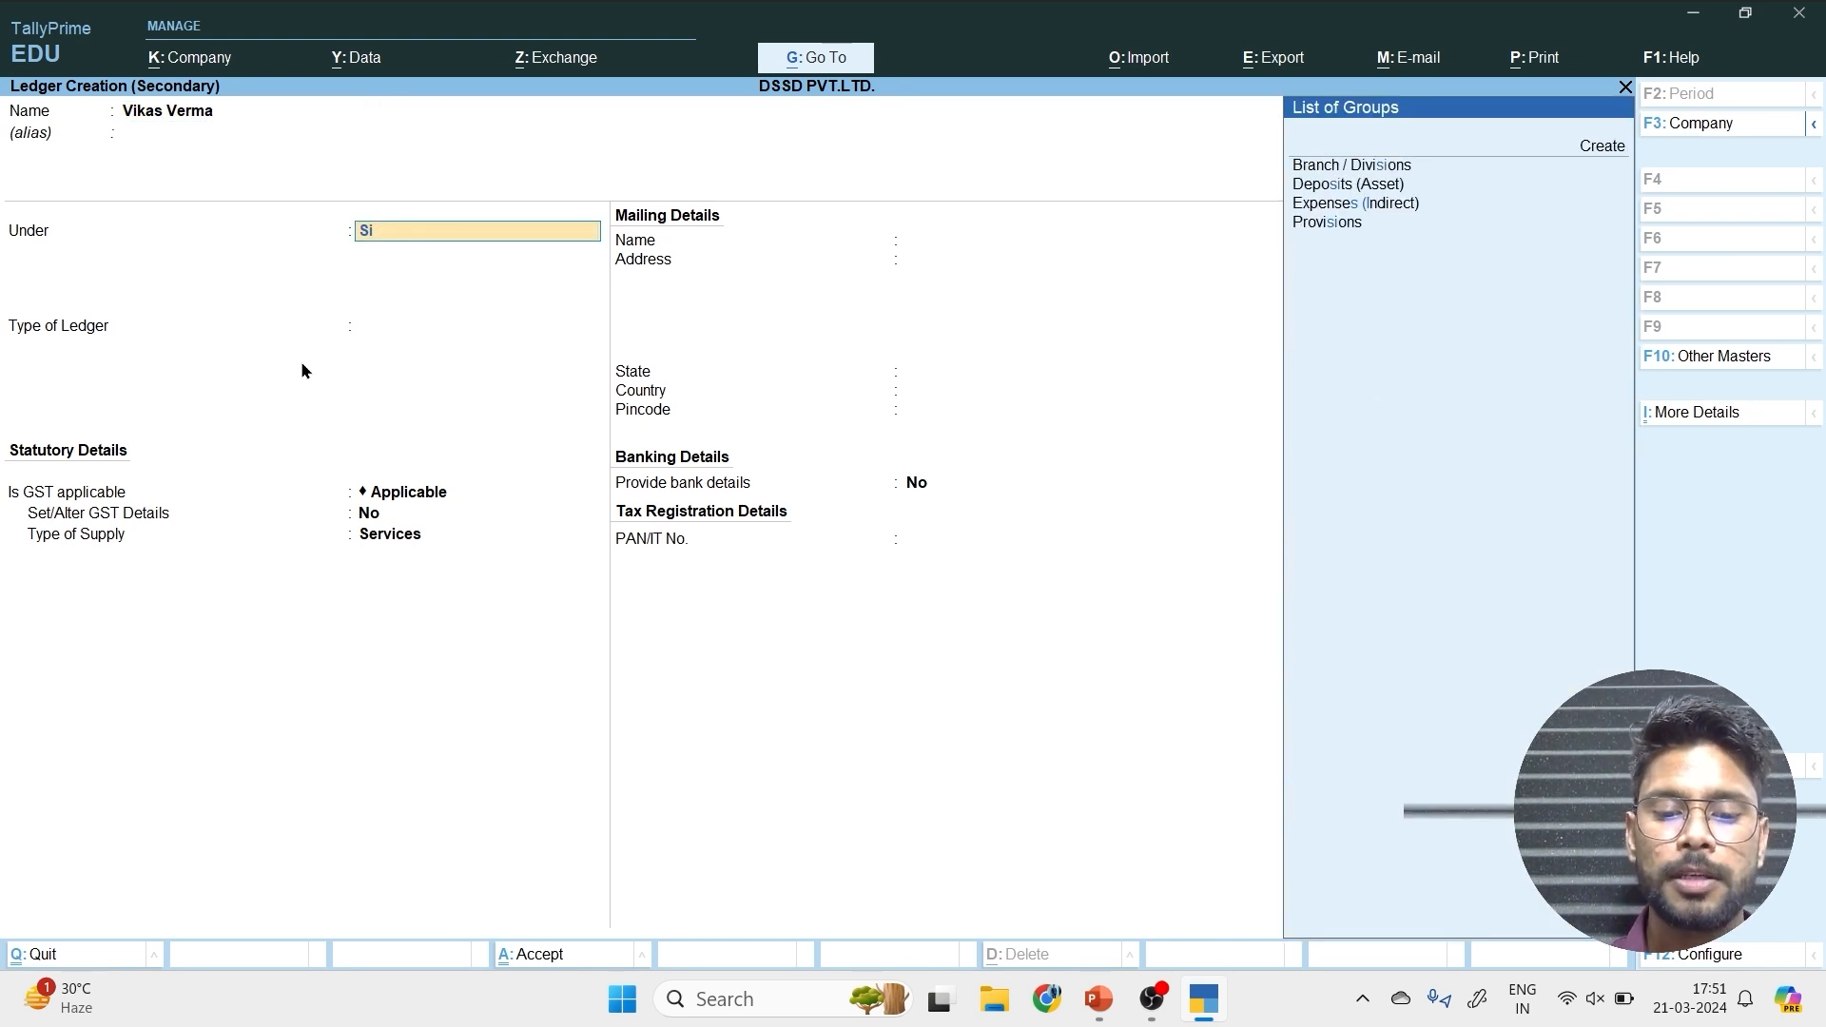
{"action": "key", "text": "BackSpace"}
{"action": "type", "text": "un"}
{"action": "key", "text": "Down"}
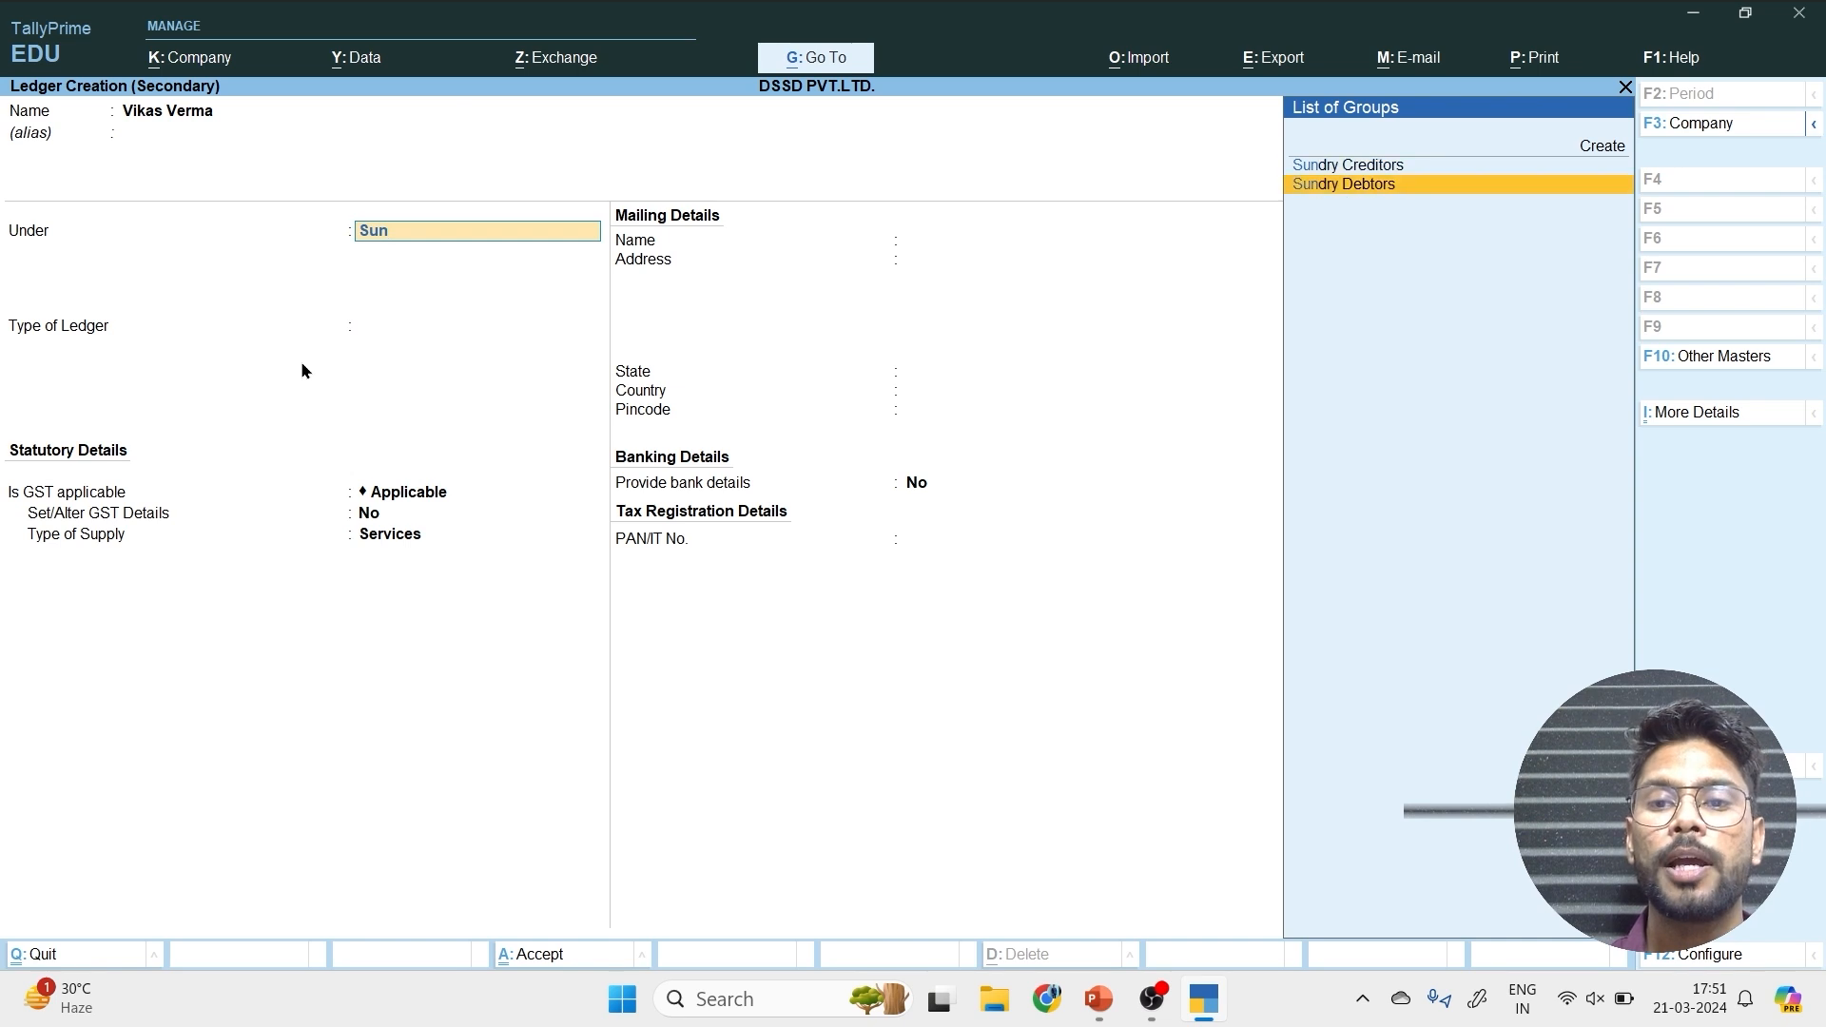
{"action": "key", "text": "Return"}
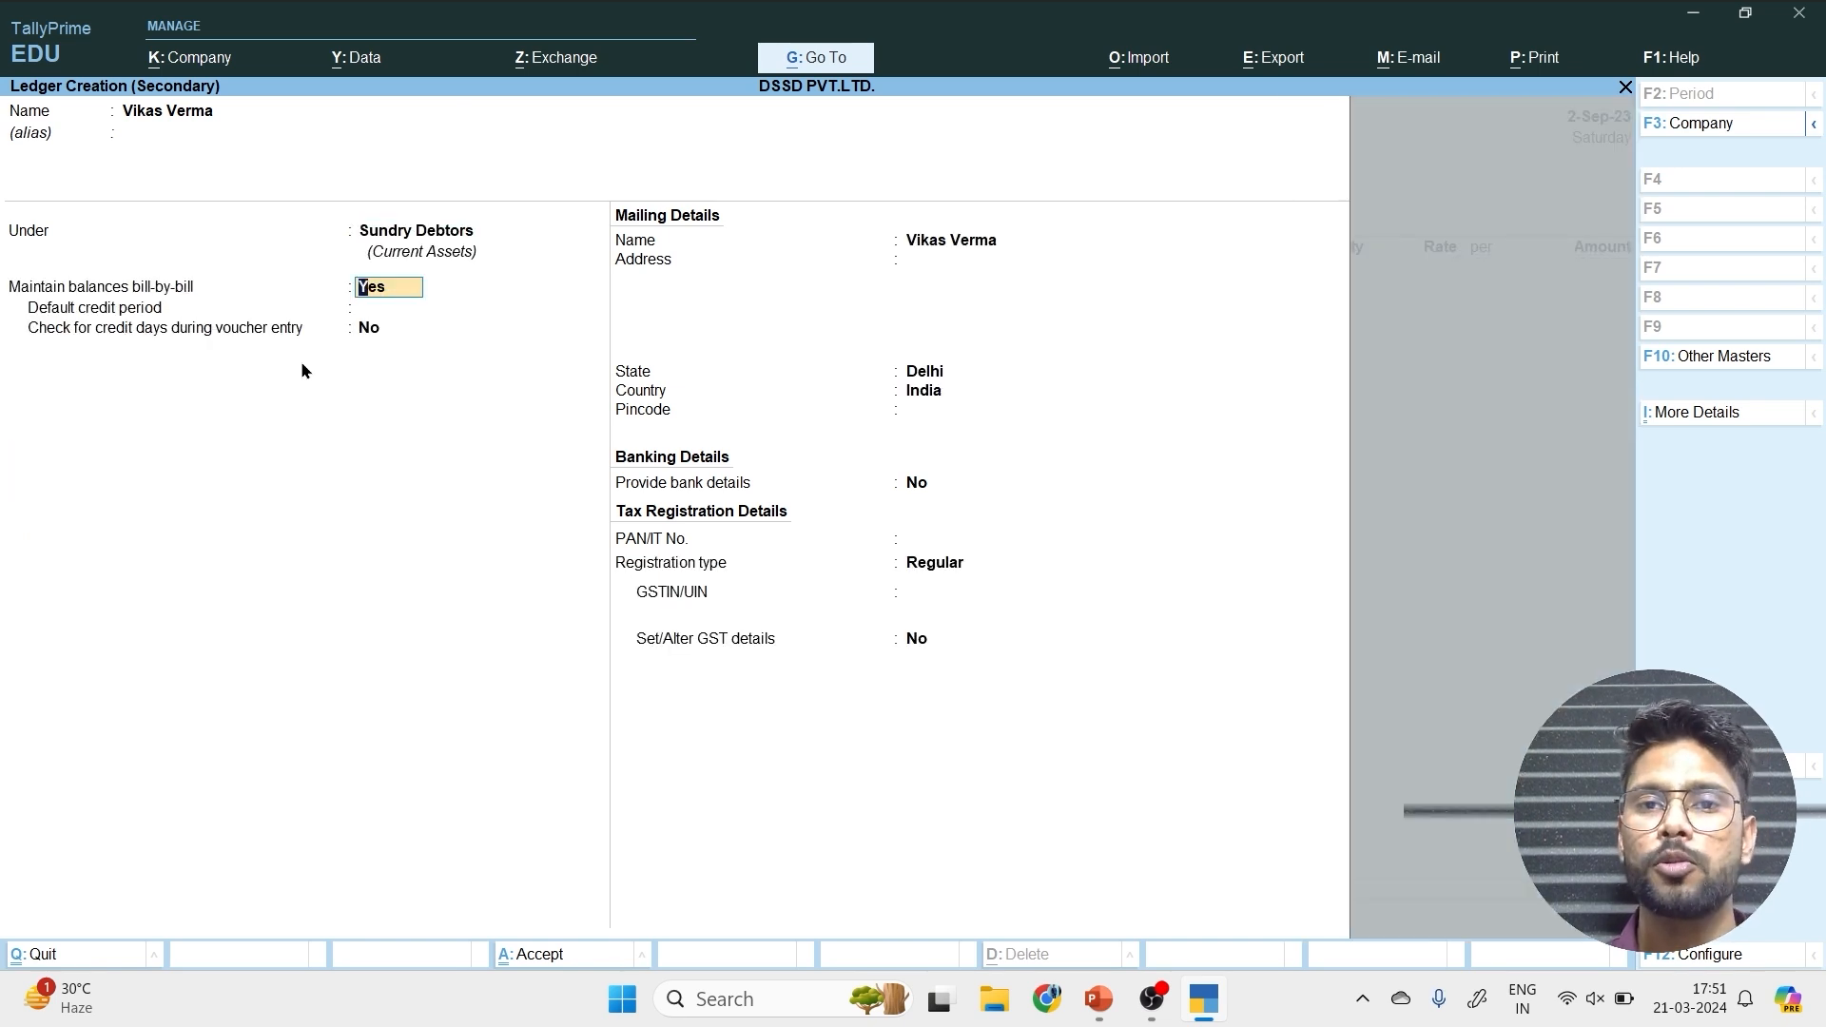
Keep bill-by-bill balances at Yes and the registration type Regular, and save the customer ledger.
{"action": "key", "text": "Return"}
{"action": "key", "text": "Return"}
{"action": "key", "text": "Return"}
{"action": "key", "text": "Return"}
{"action": "key", "text": "Return"}
{"action": "key", "text": "Return"}
{"action": "key", "text": "Return"}
{"action": "key", "text": "Return"}
{"action": "key", "text": "Return"}
{"action": "key", "text": "Return"}
{"action": "key", "text": "Return"}
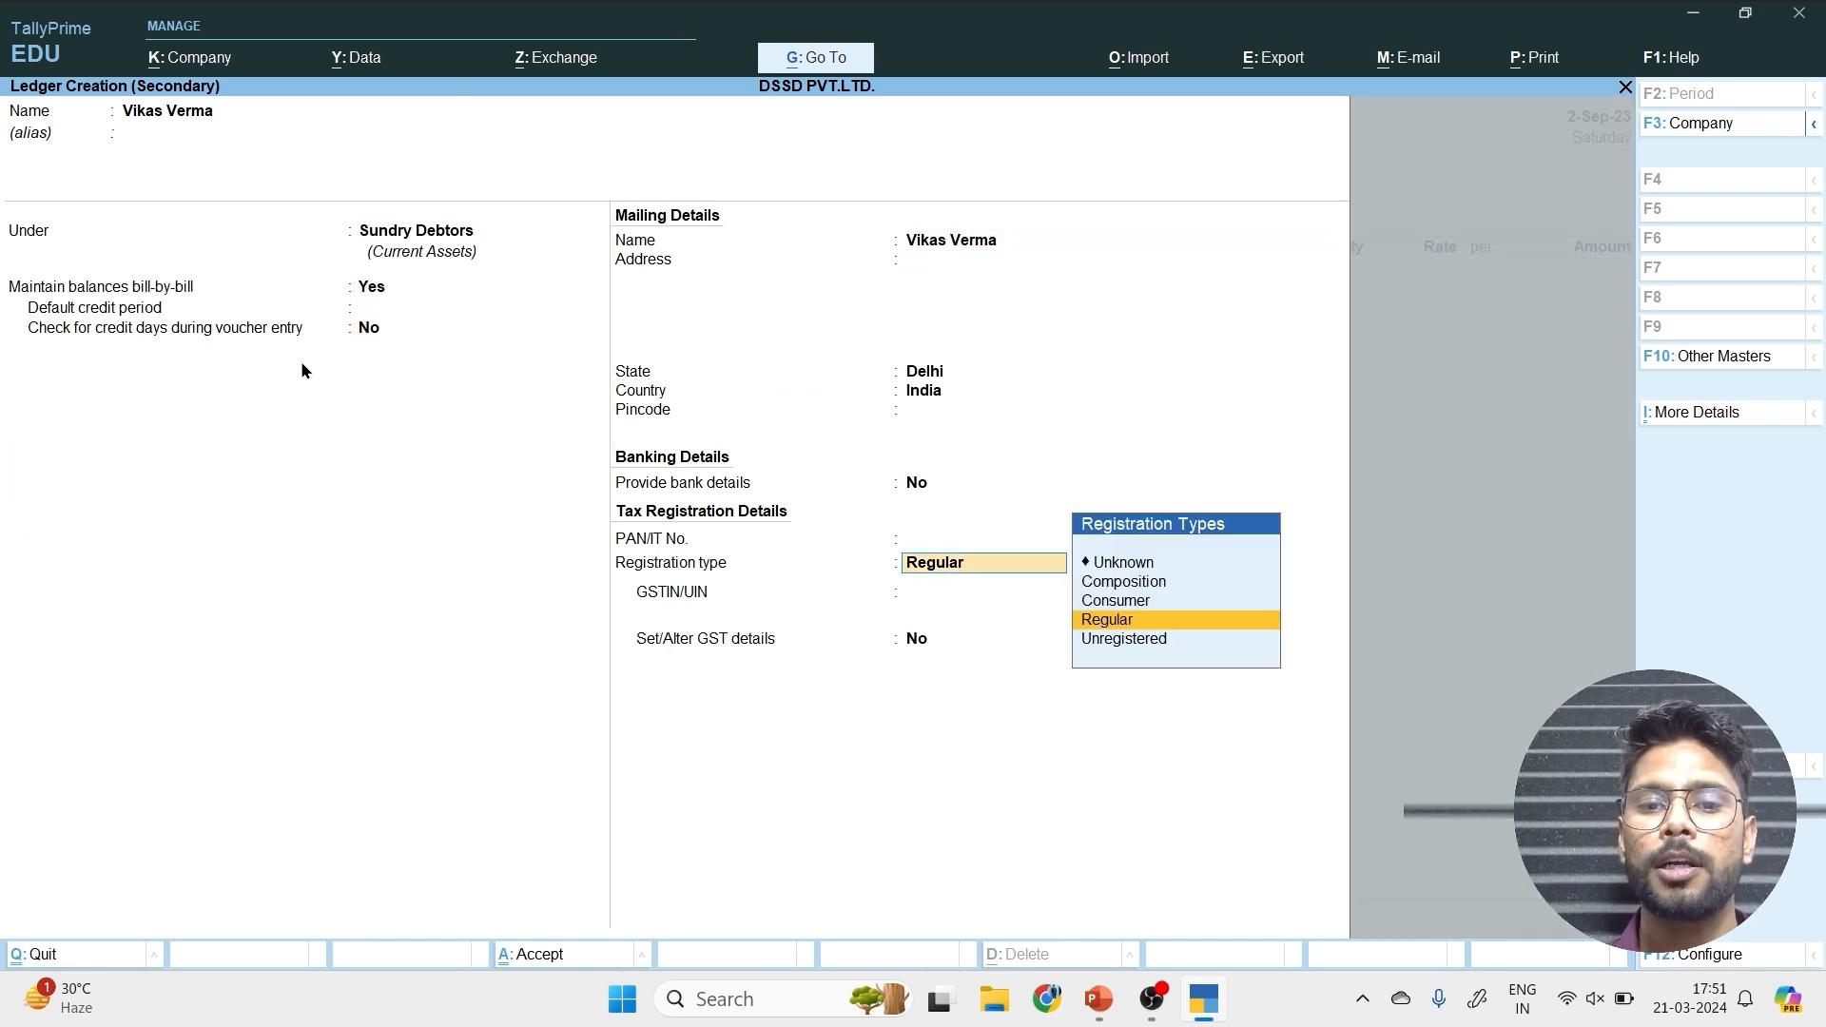
{"action": "key", "text": "Return"}
{"action": "key", "text": "Return"}
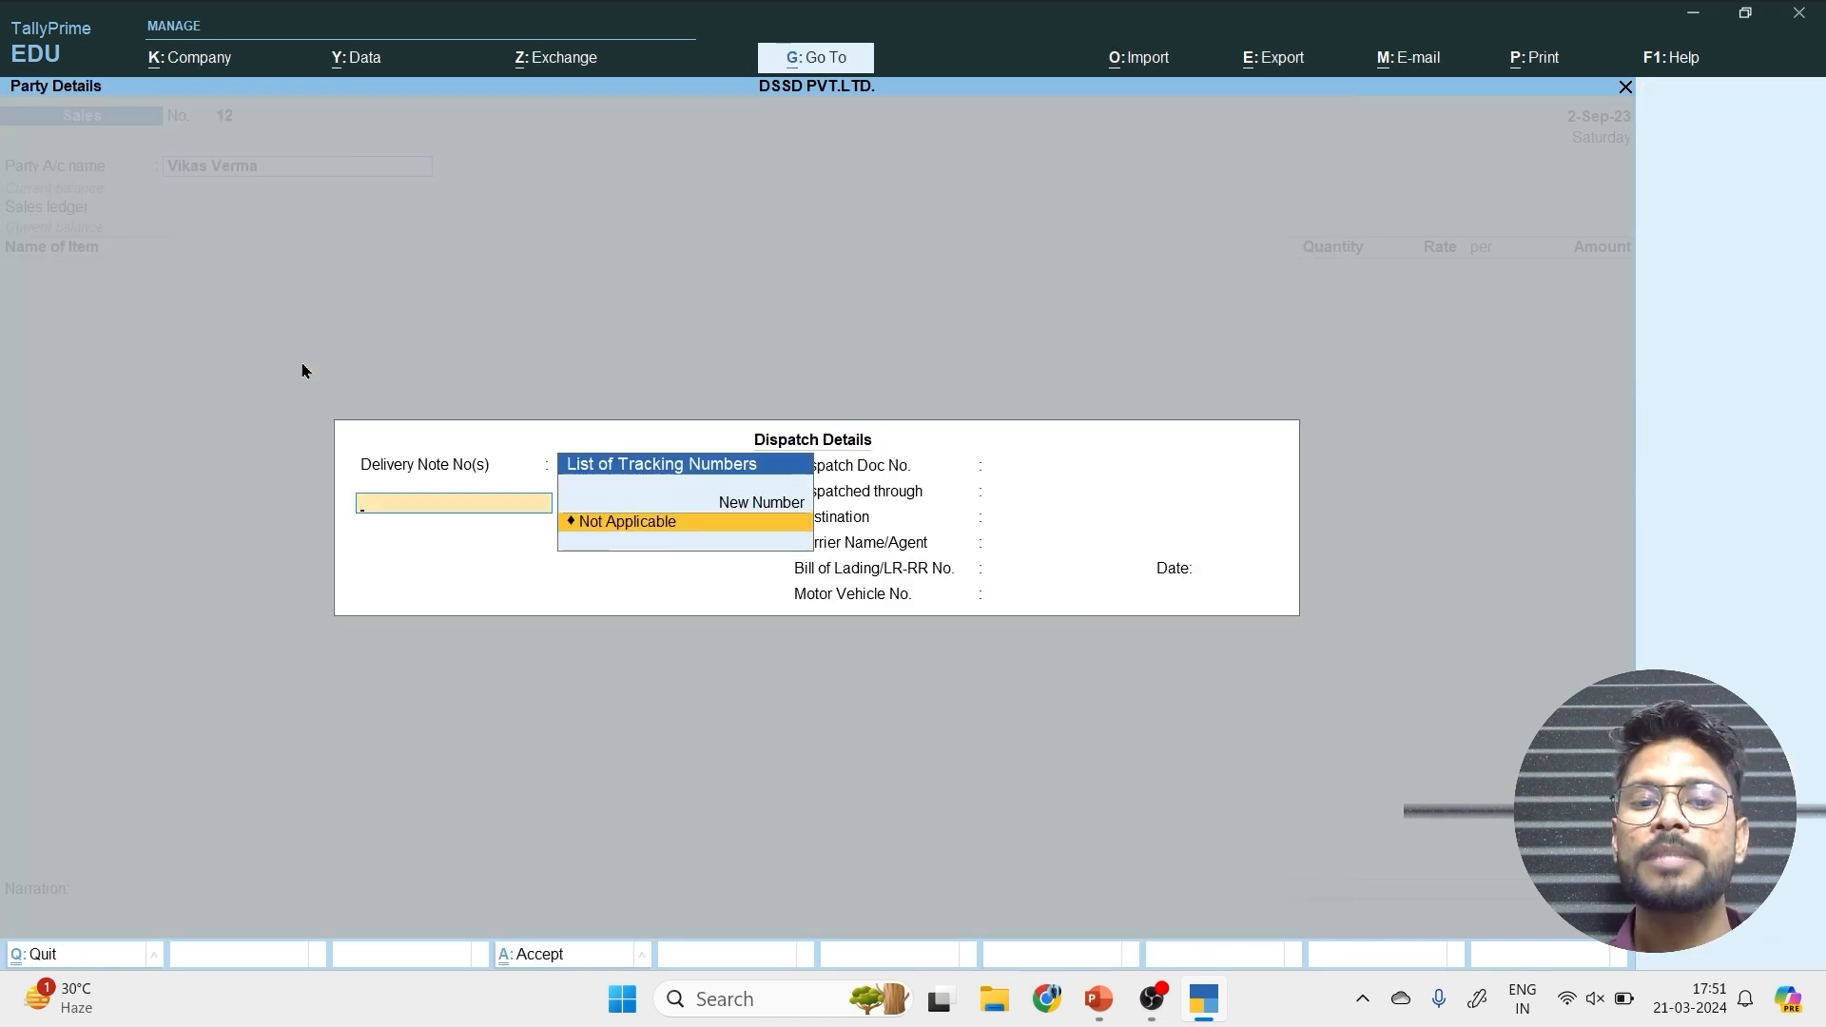
Set the delivery note number to Not Applicable and leave the remaining dispatch details blank.
{"action": "key", "text": "Return"}
{"action": "key", "text": "Return"}
{"action": "key", "text": "Return"}
{"action": "key", "text": "Return"}
{"action": "key", "text": "Return"}
{"action": "key", "text": "Return"}
{"action": "key", "text": "Return"}
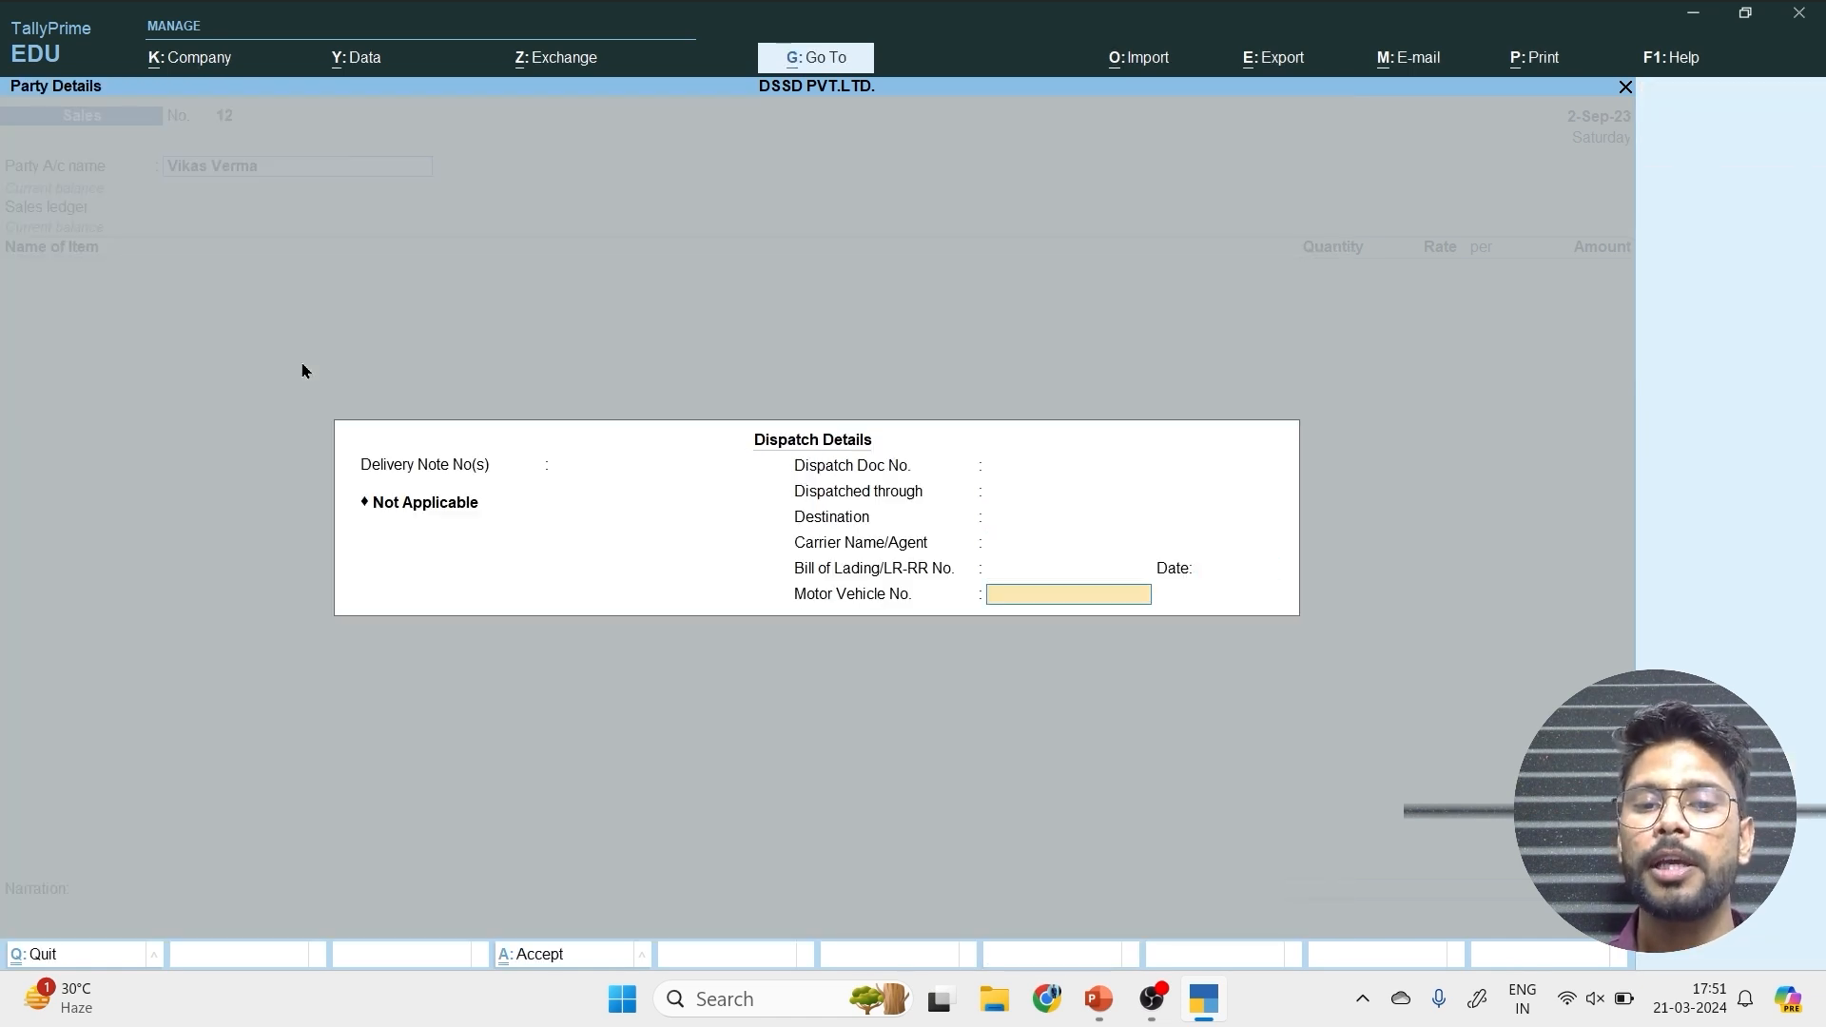
{"action": "key", "text": "Return"}
{"action": "key", "text": "Return"}
{"action": "key", "text": "Return"}
{"action": "key", "text": "Return"}
{"action": "key", "text": "Return"}
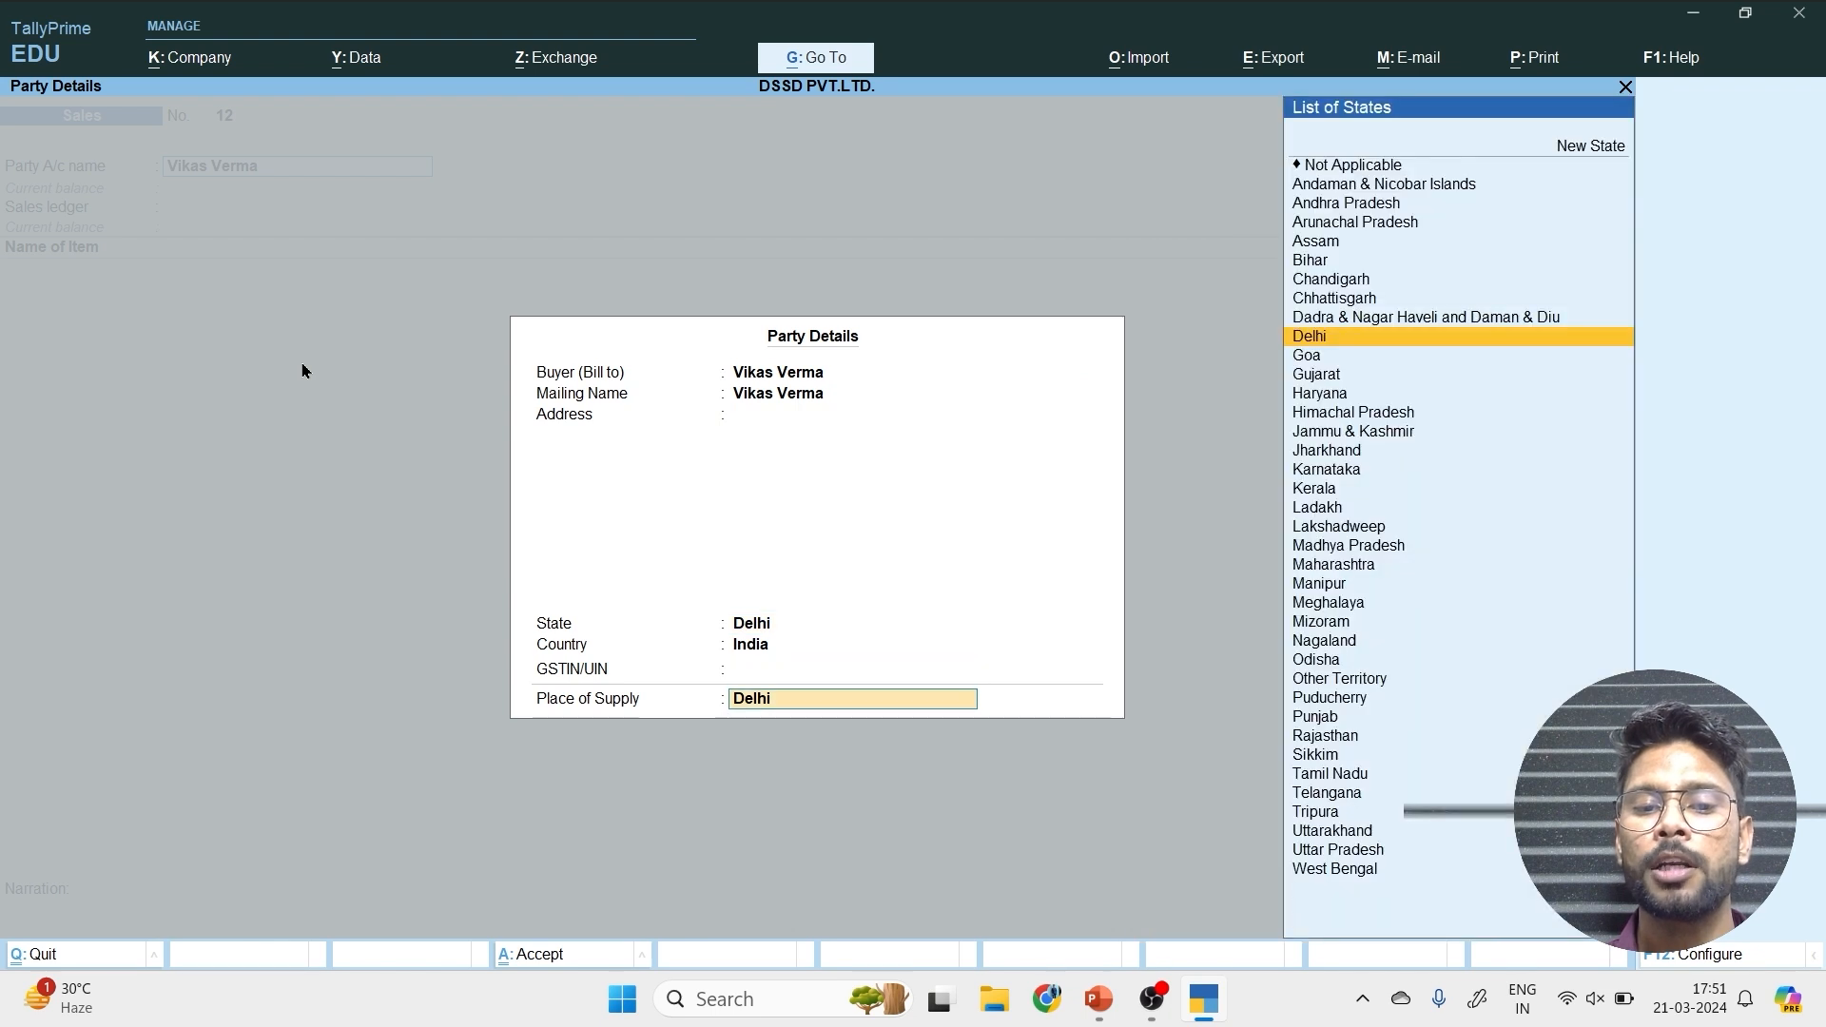
Accept the party details with Delhi as the place of supply and choose Sale as the sales ledger.
{"action": "key", "text": "Return"}
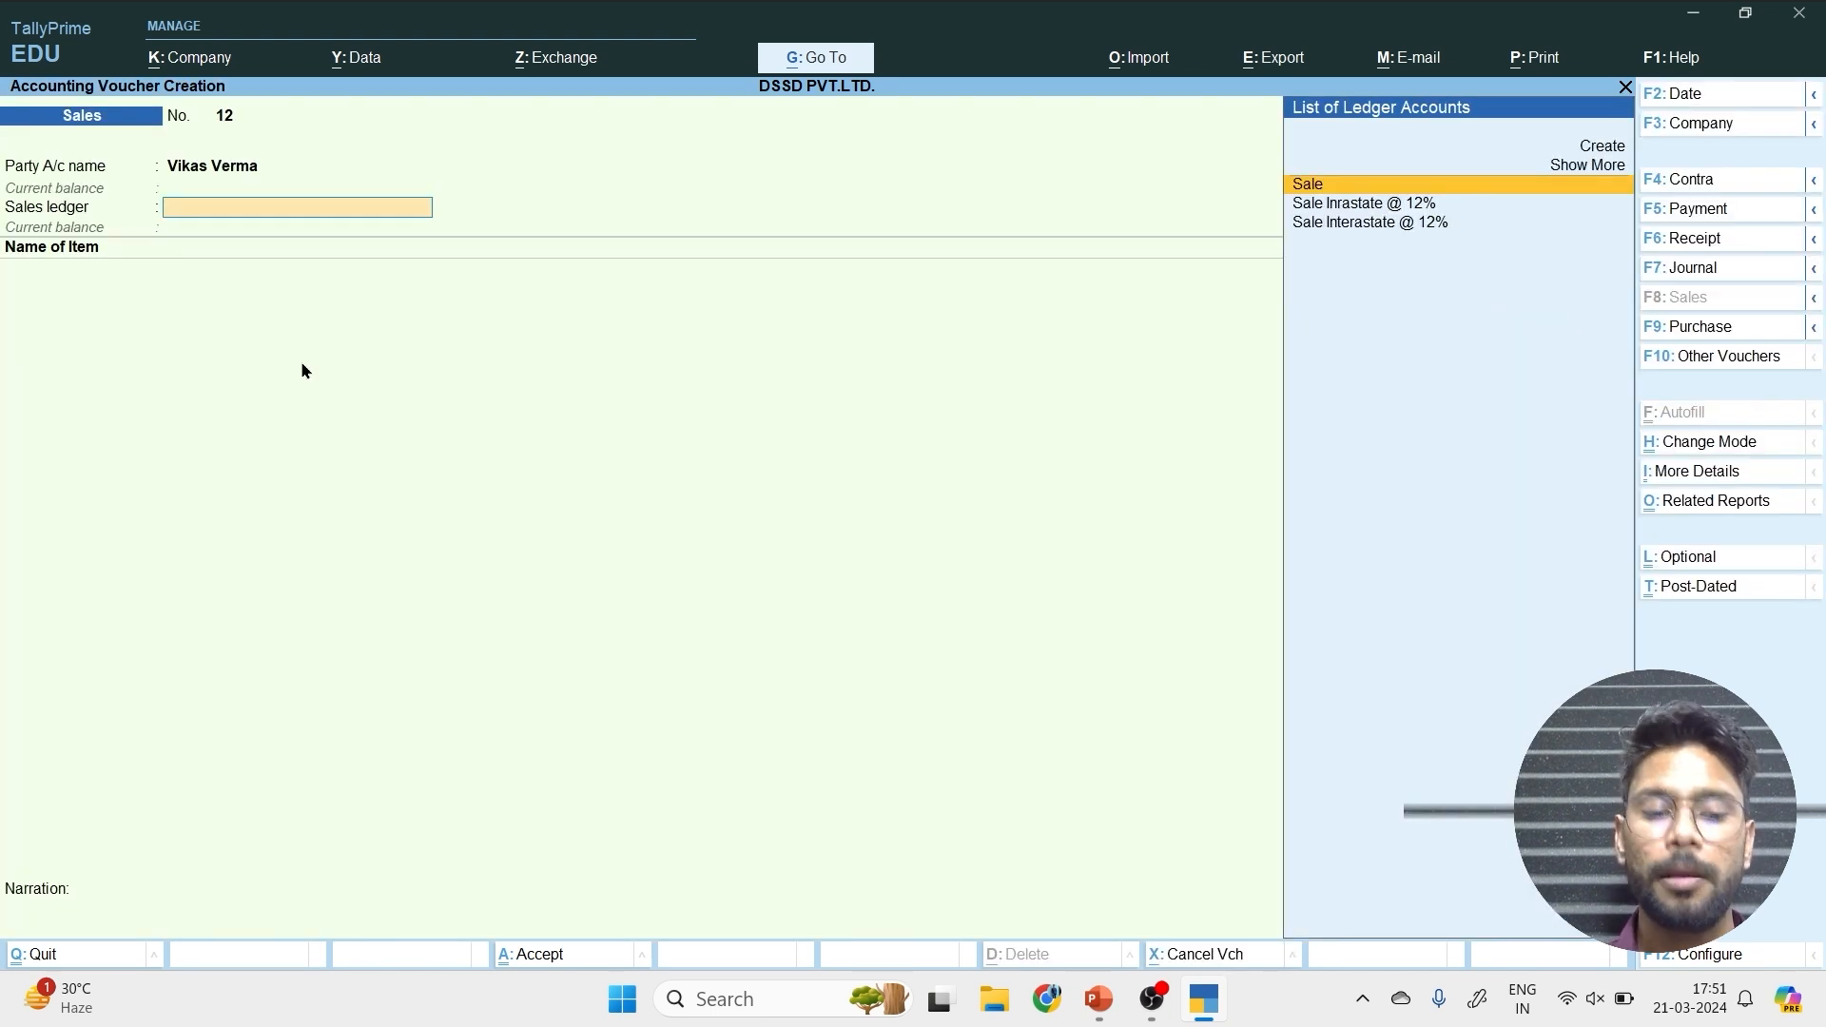
{"action": "key", "text": "Return"}
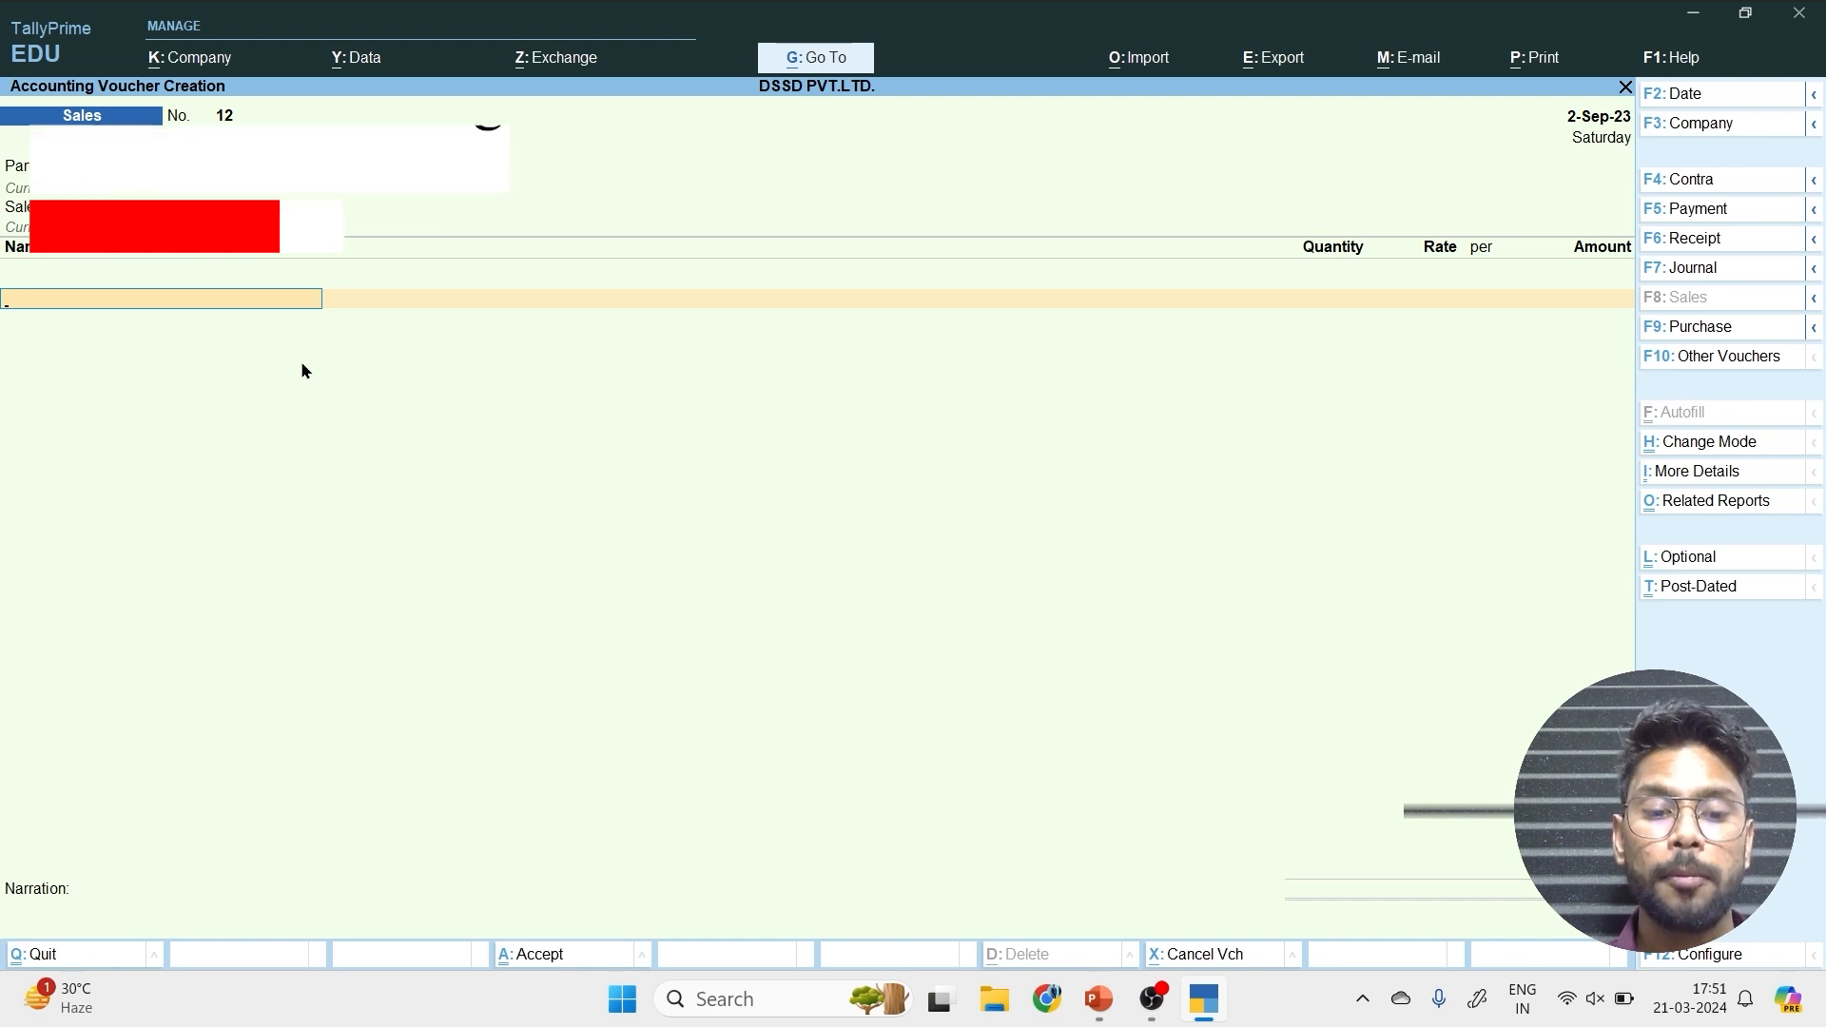
Add the Phone item to the sales voucher with tracking and order numbers Not Applicable and a quantity of 100 pcs.
{"action": "type", "text": "Ph"}
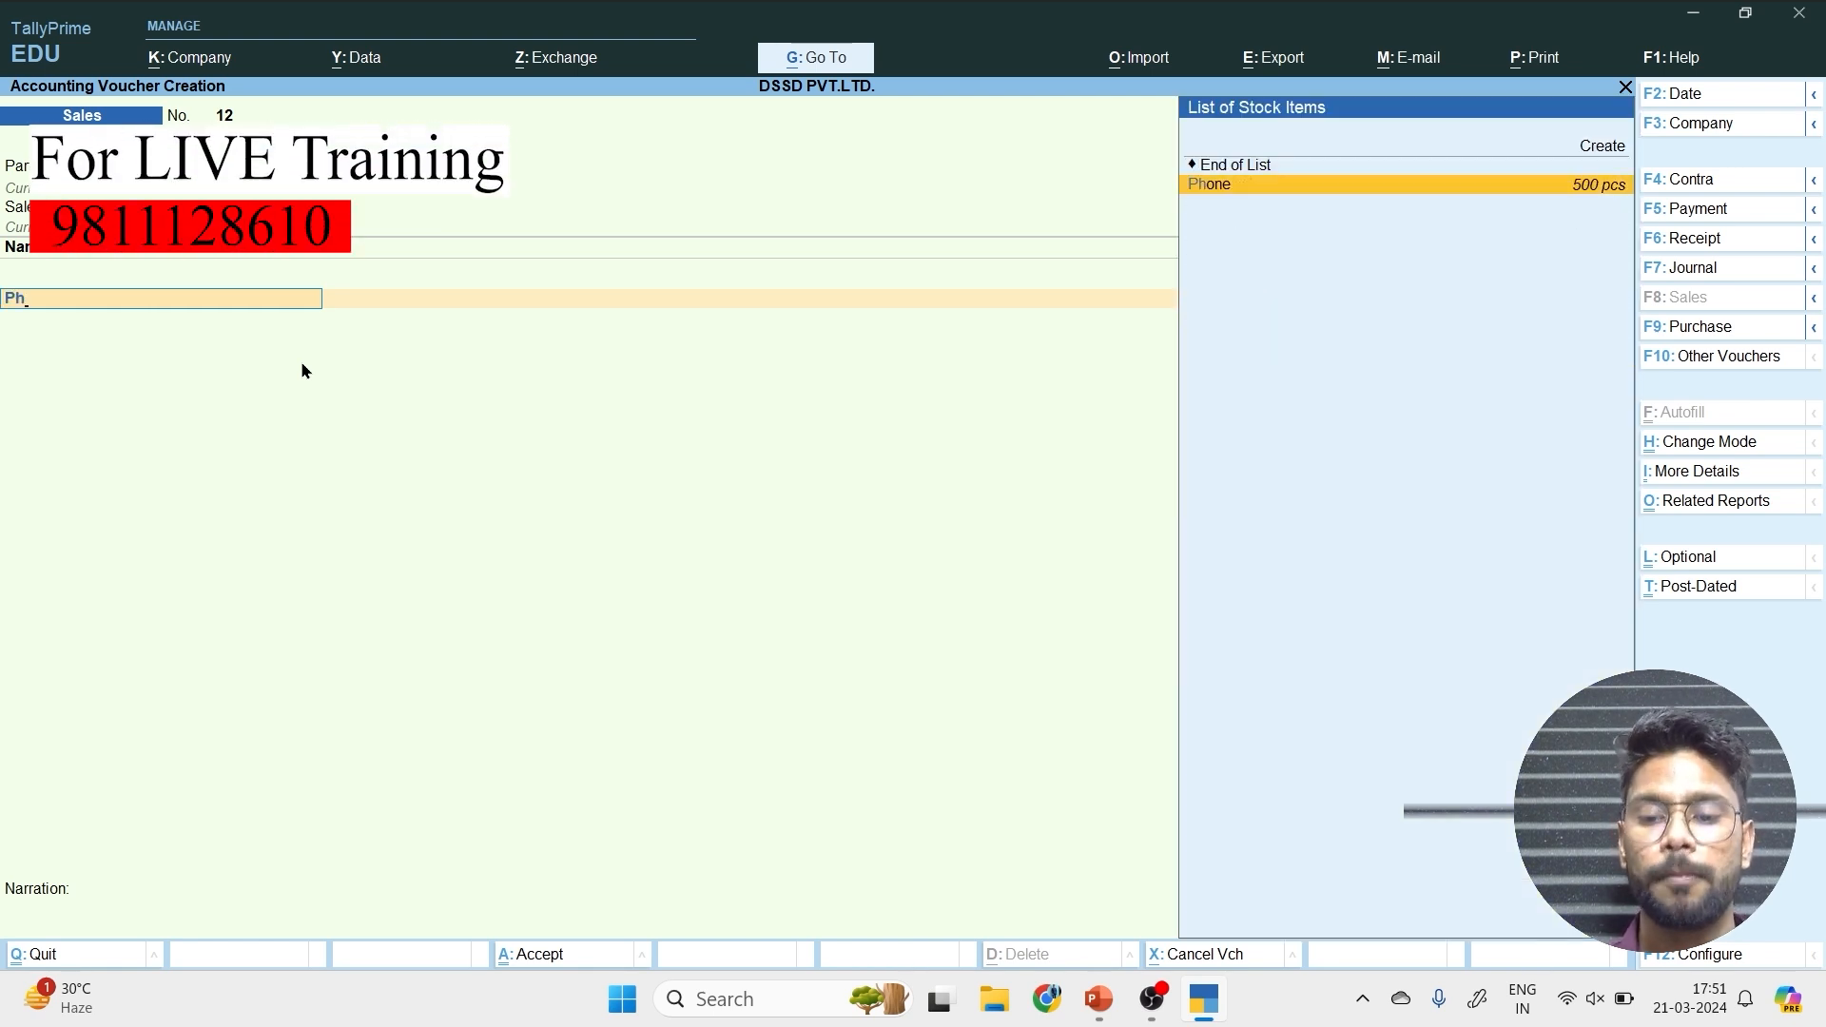
{"action": "key", "text": "Return"}
{"action": "key", "text": "Return"}
{"action": "key", "text": "Return"}
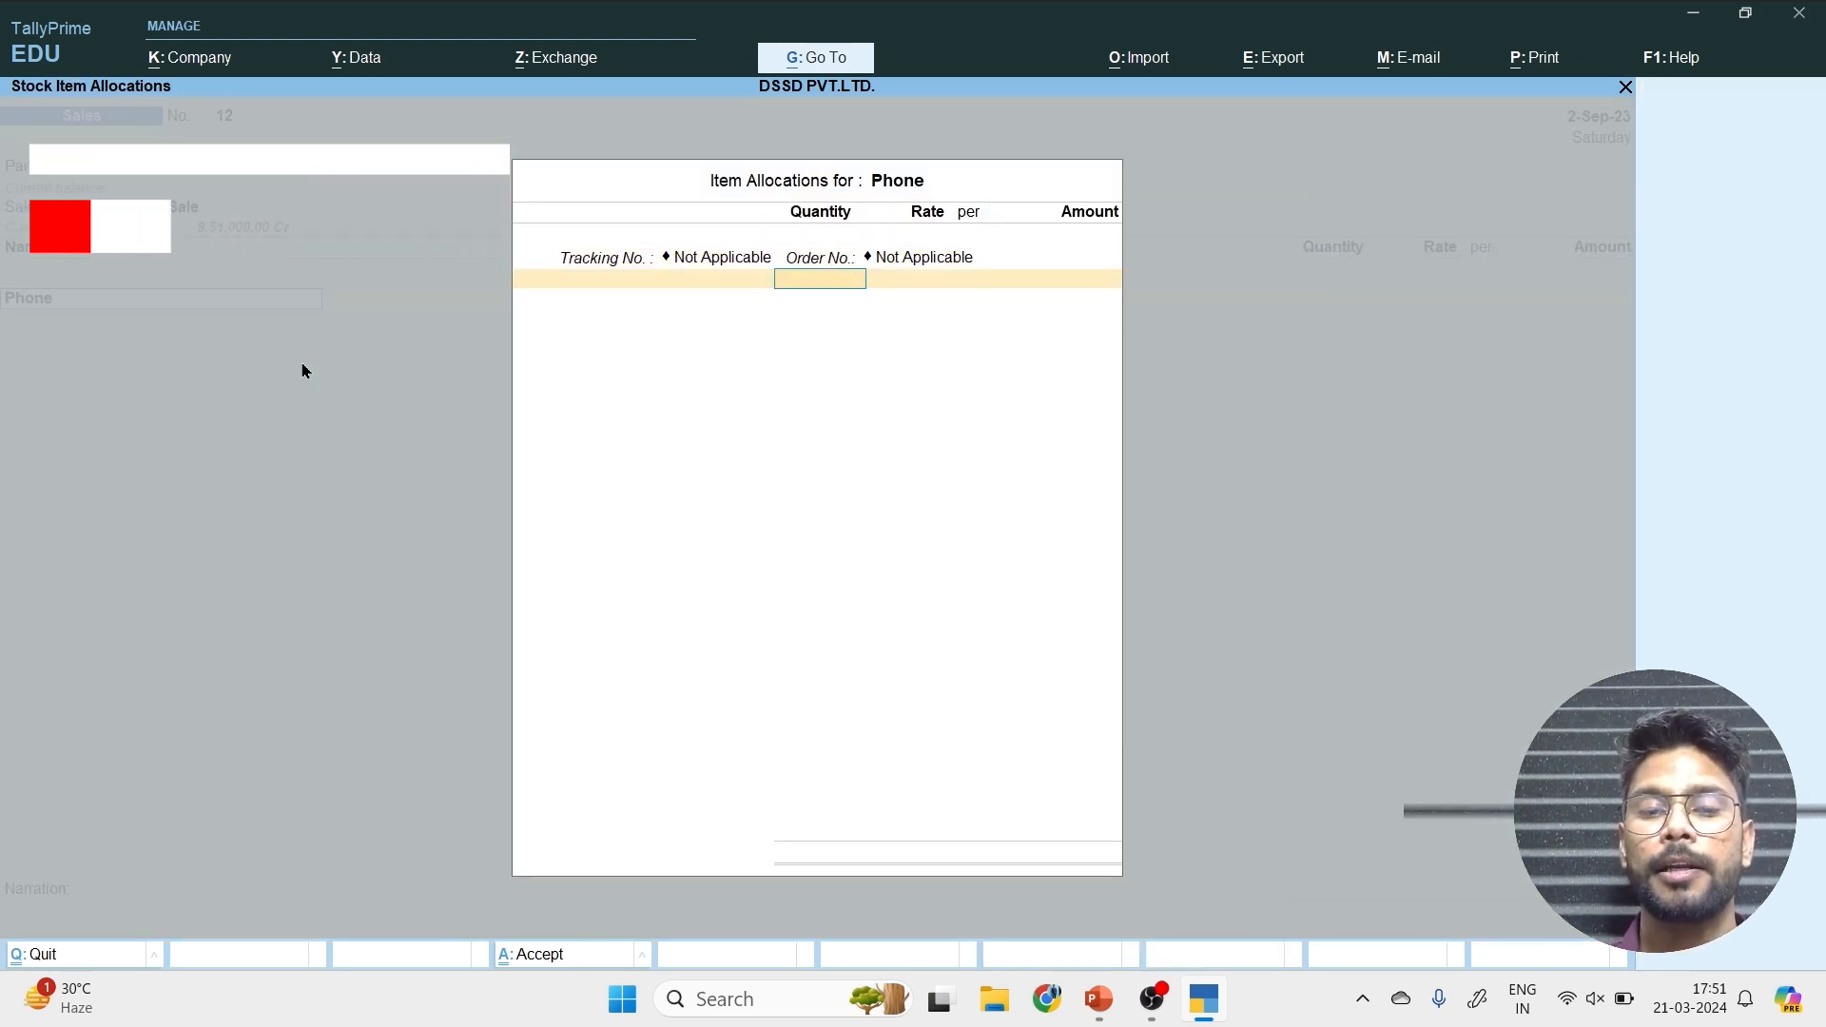
{"action": "type", "text": "100"}
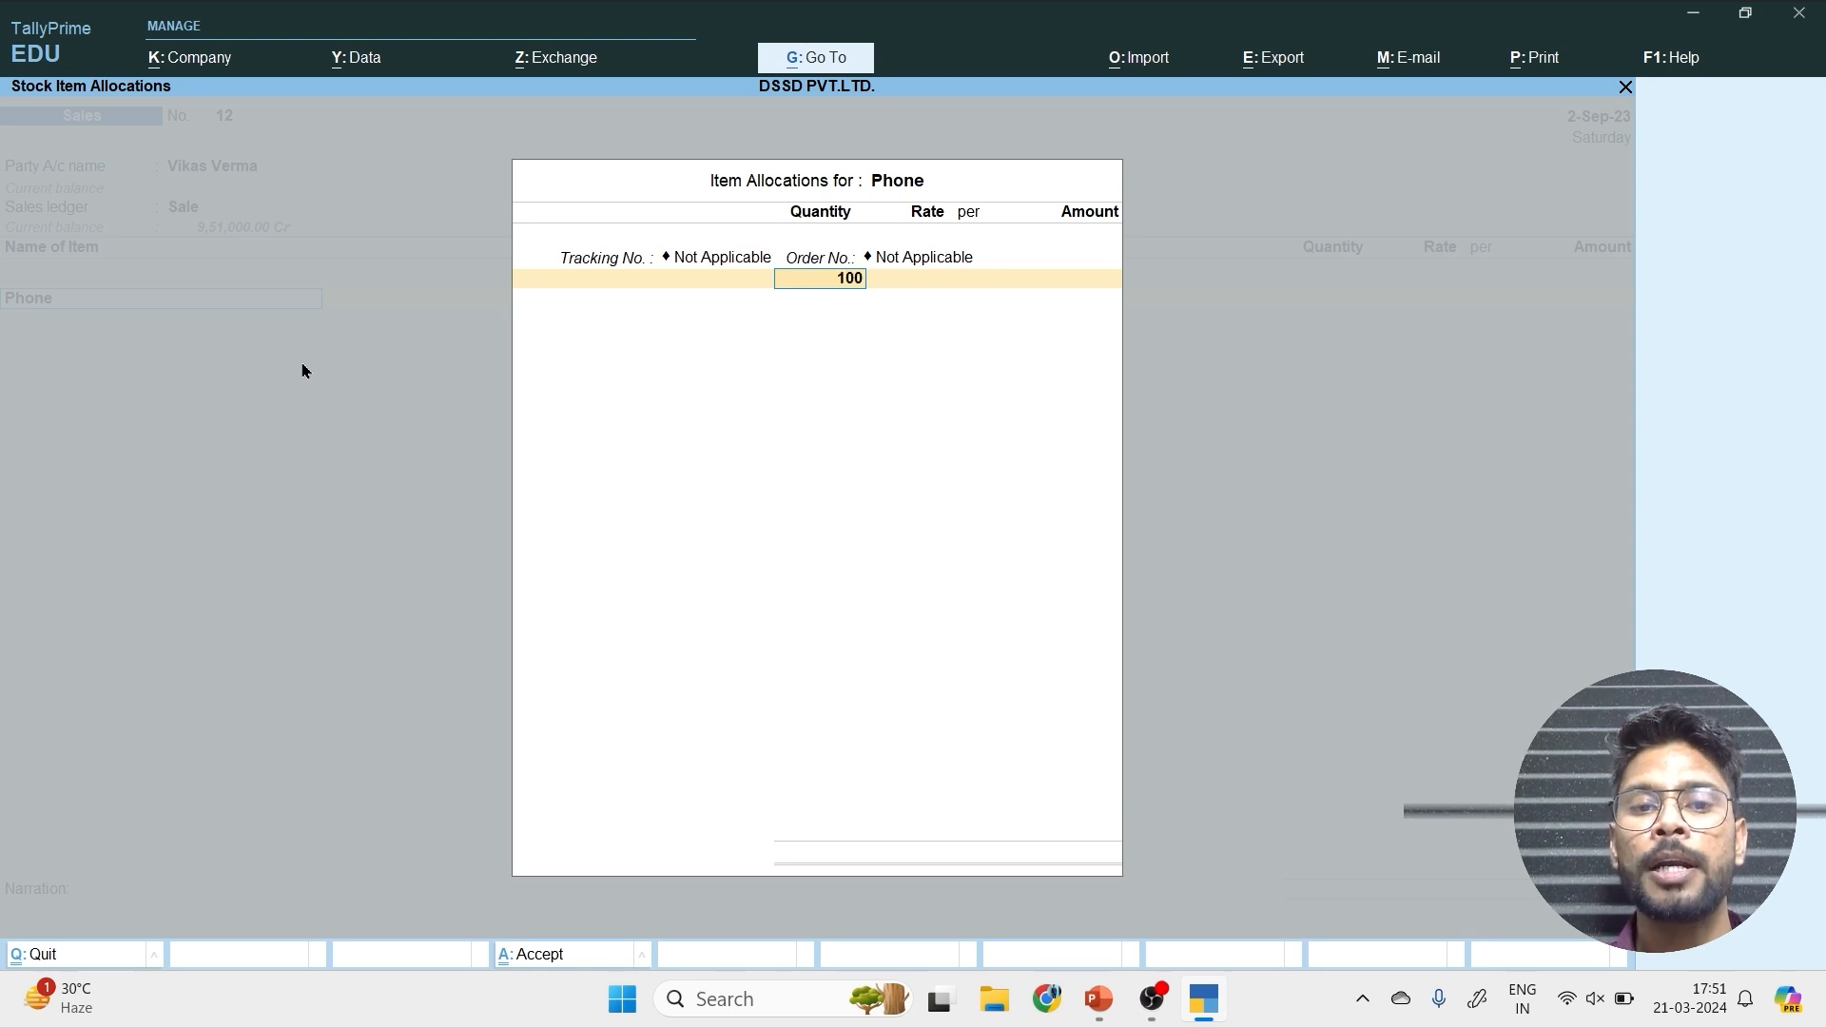
{"action": "key", "text": "Return"}
{"action": "key", "text": "Return"}
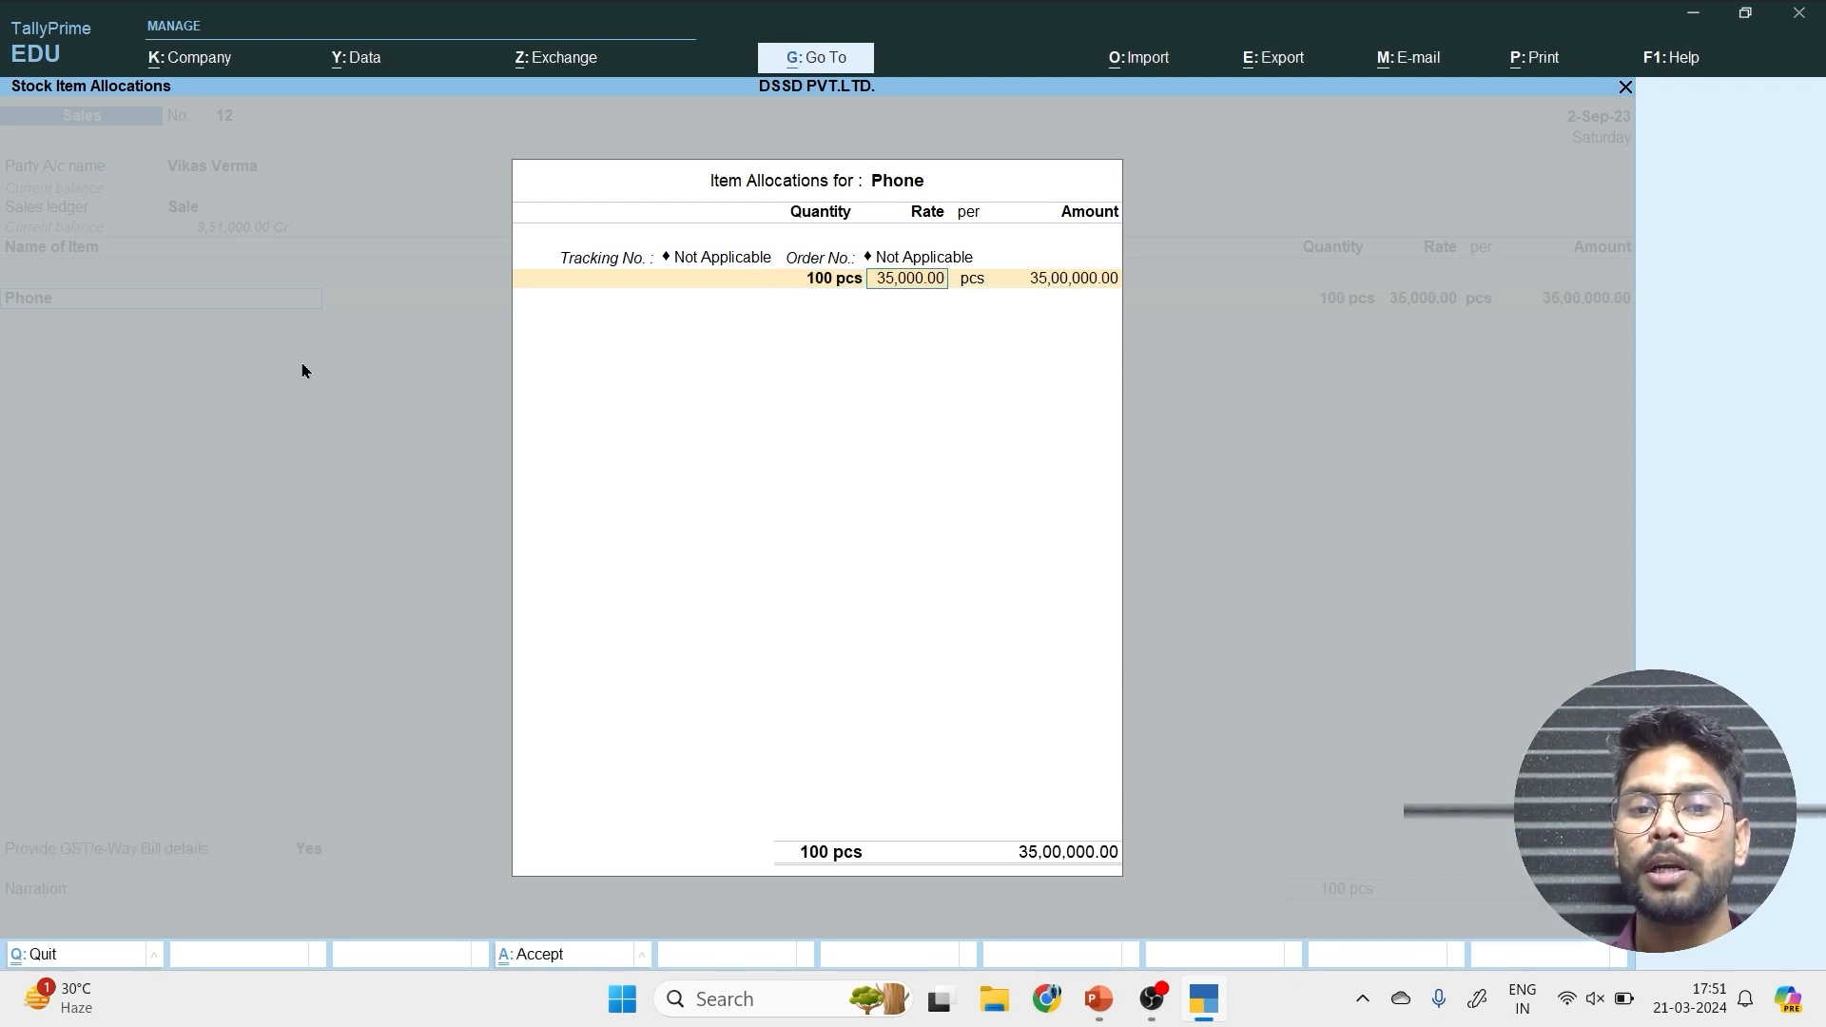
Set the Phone rate to 40,000 per pcs and end the item allocation.
{"action": "type", "text": "4"}
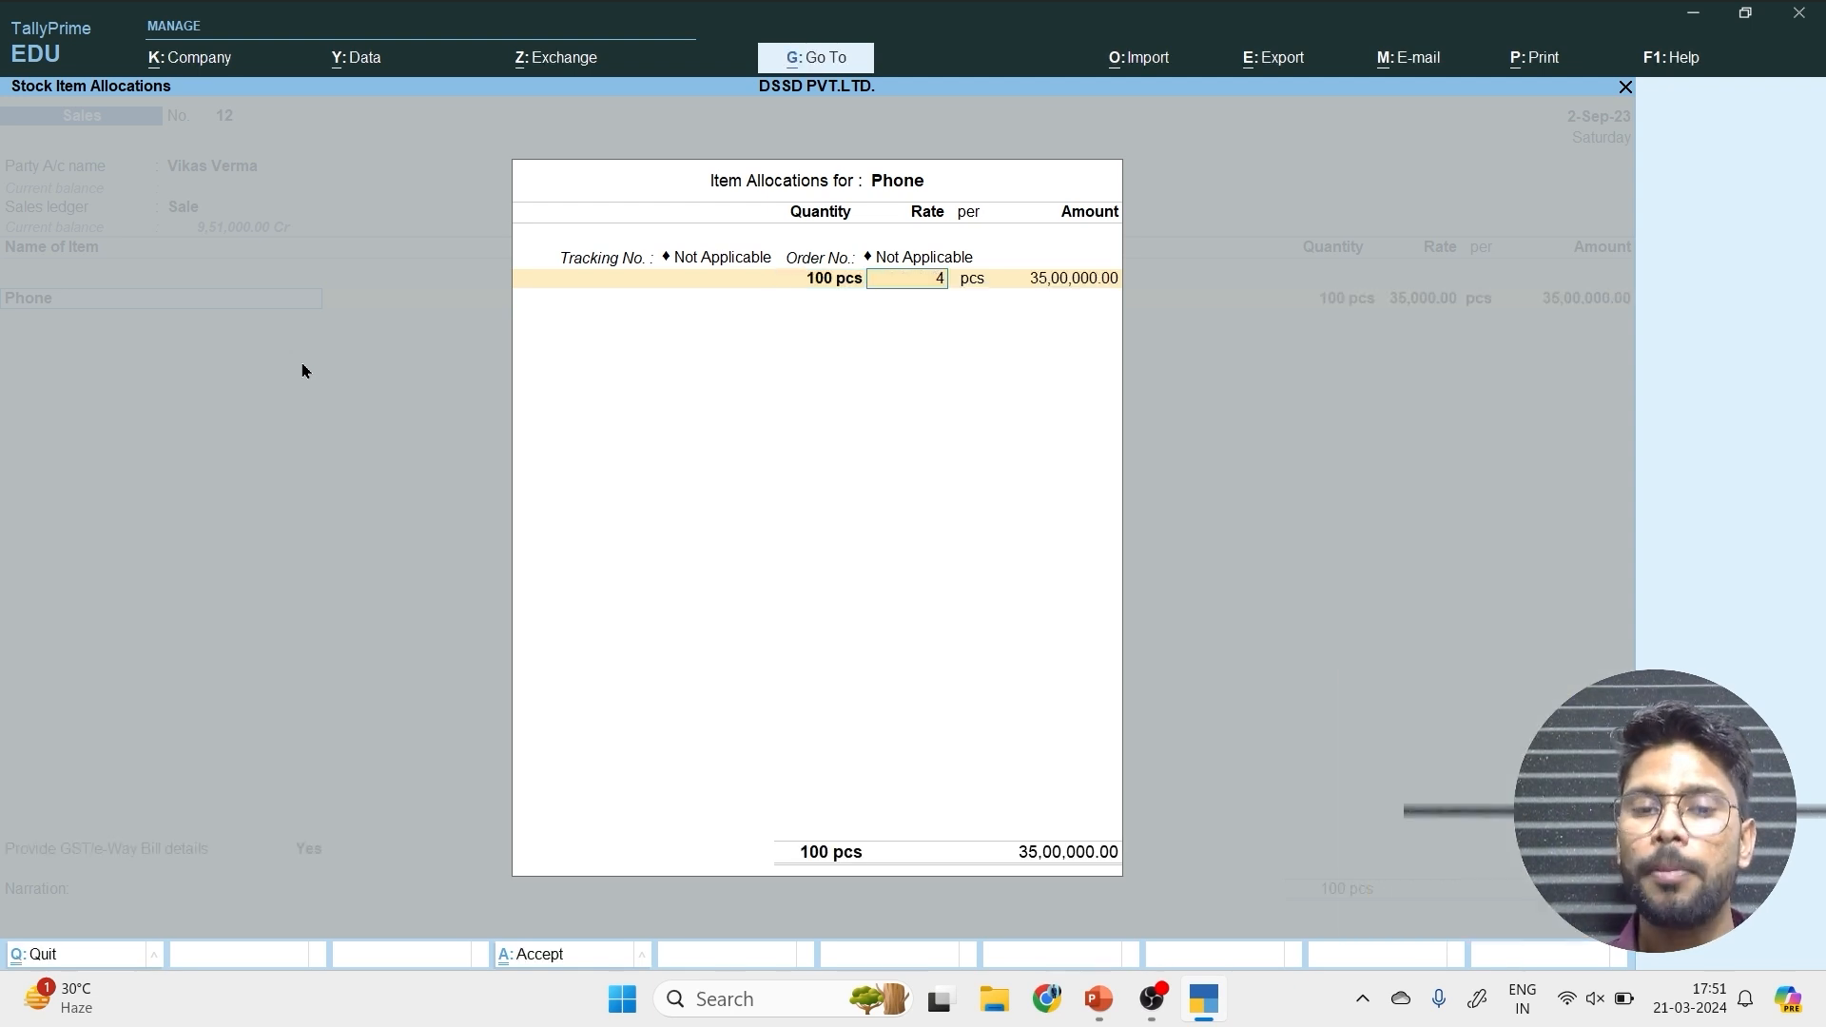
{"action": "type", "text": "0,00000"}
{"action": "key", "text": "Return"}
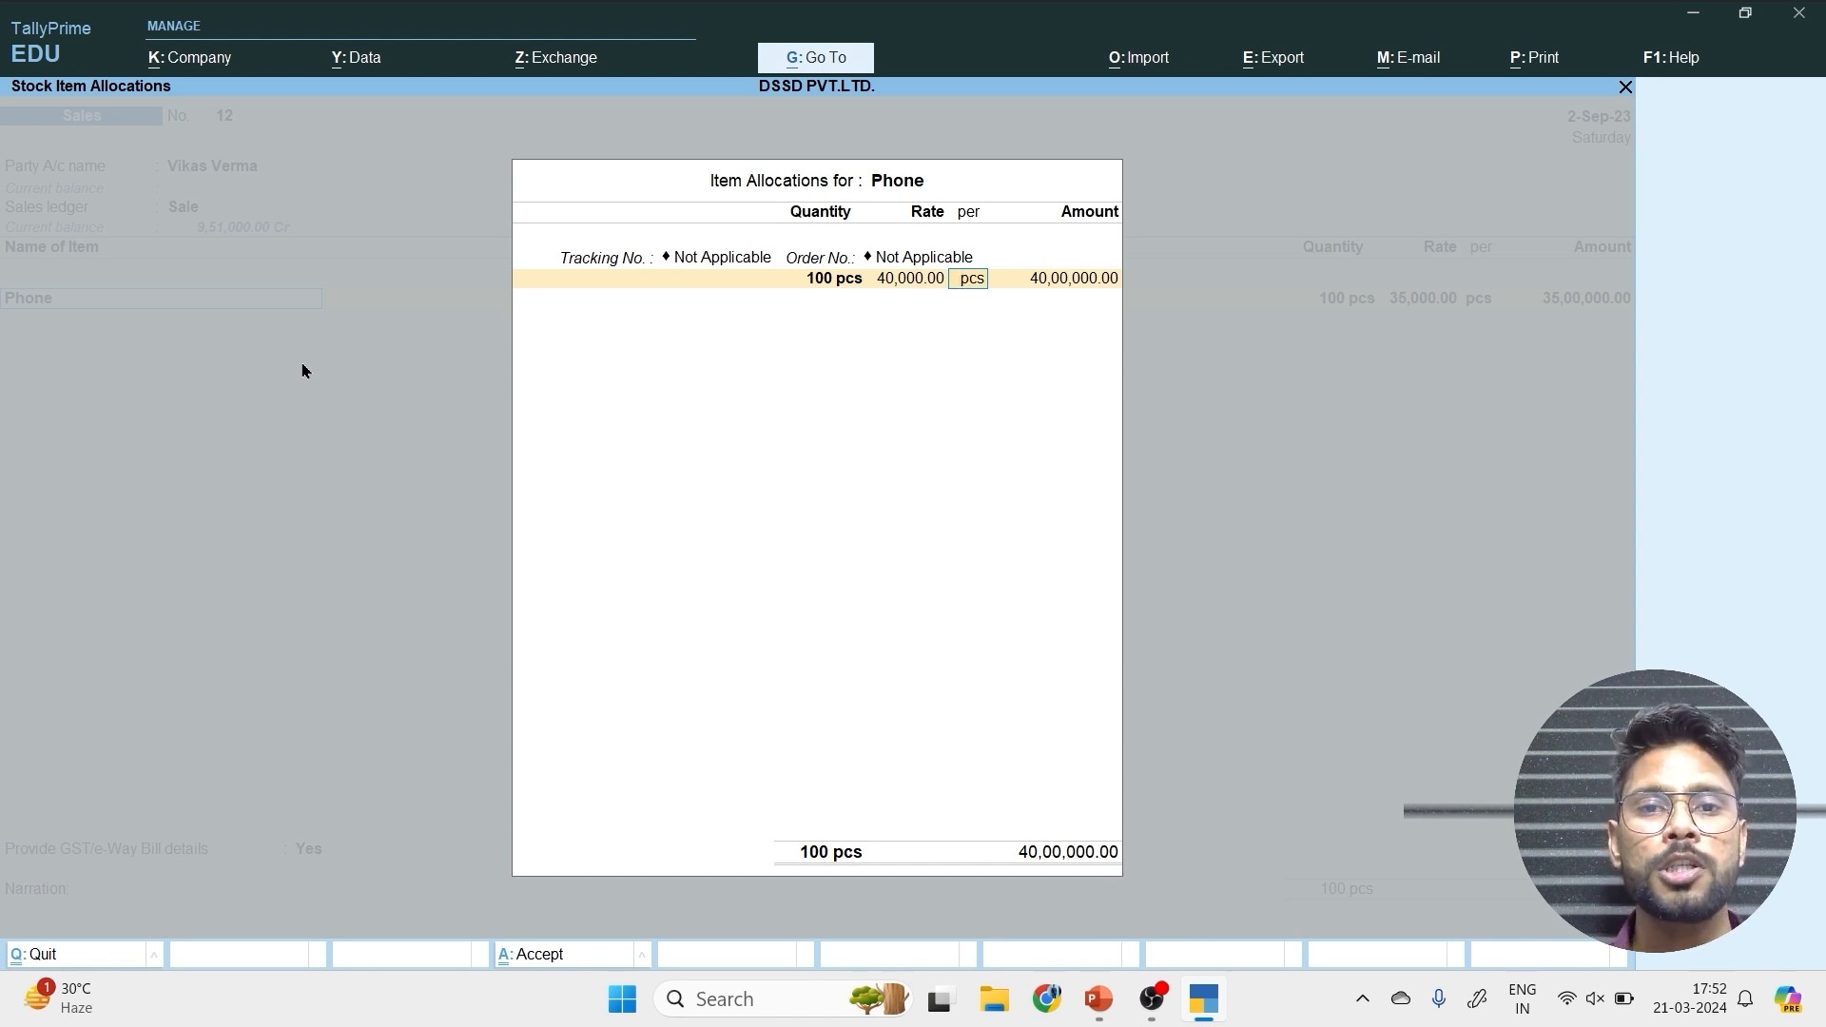
{"action": "key", "text": "Return"}
{"action": "key", "text": "Return"}
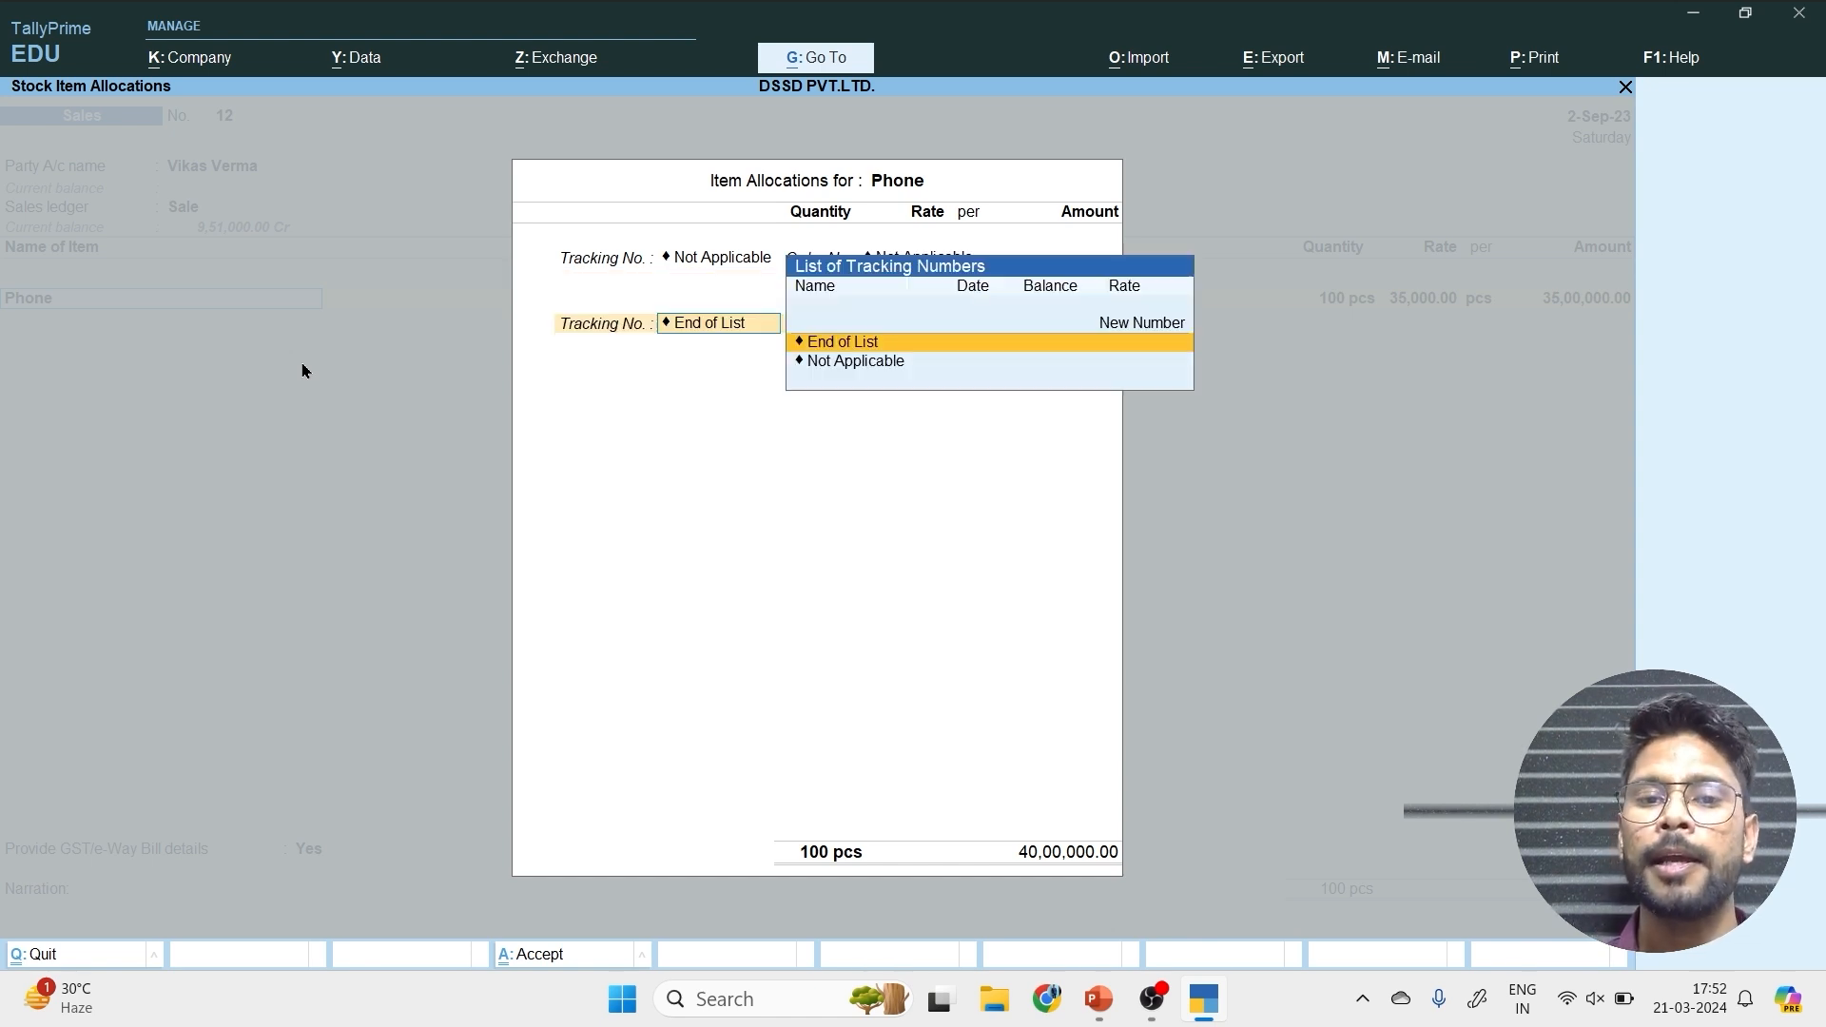
{"action": "key", "text": "Return"}
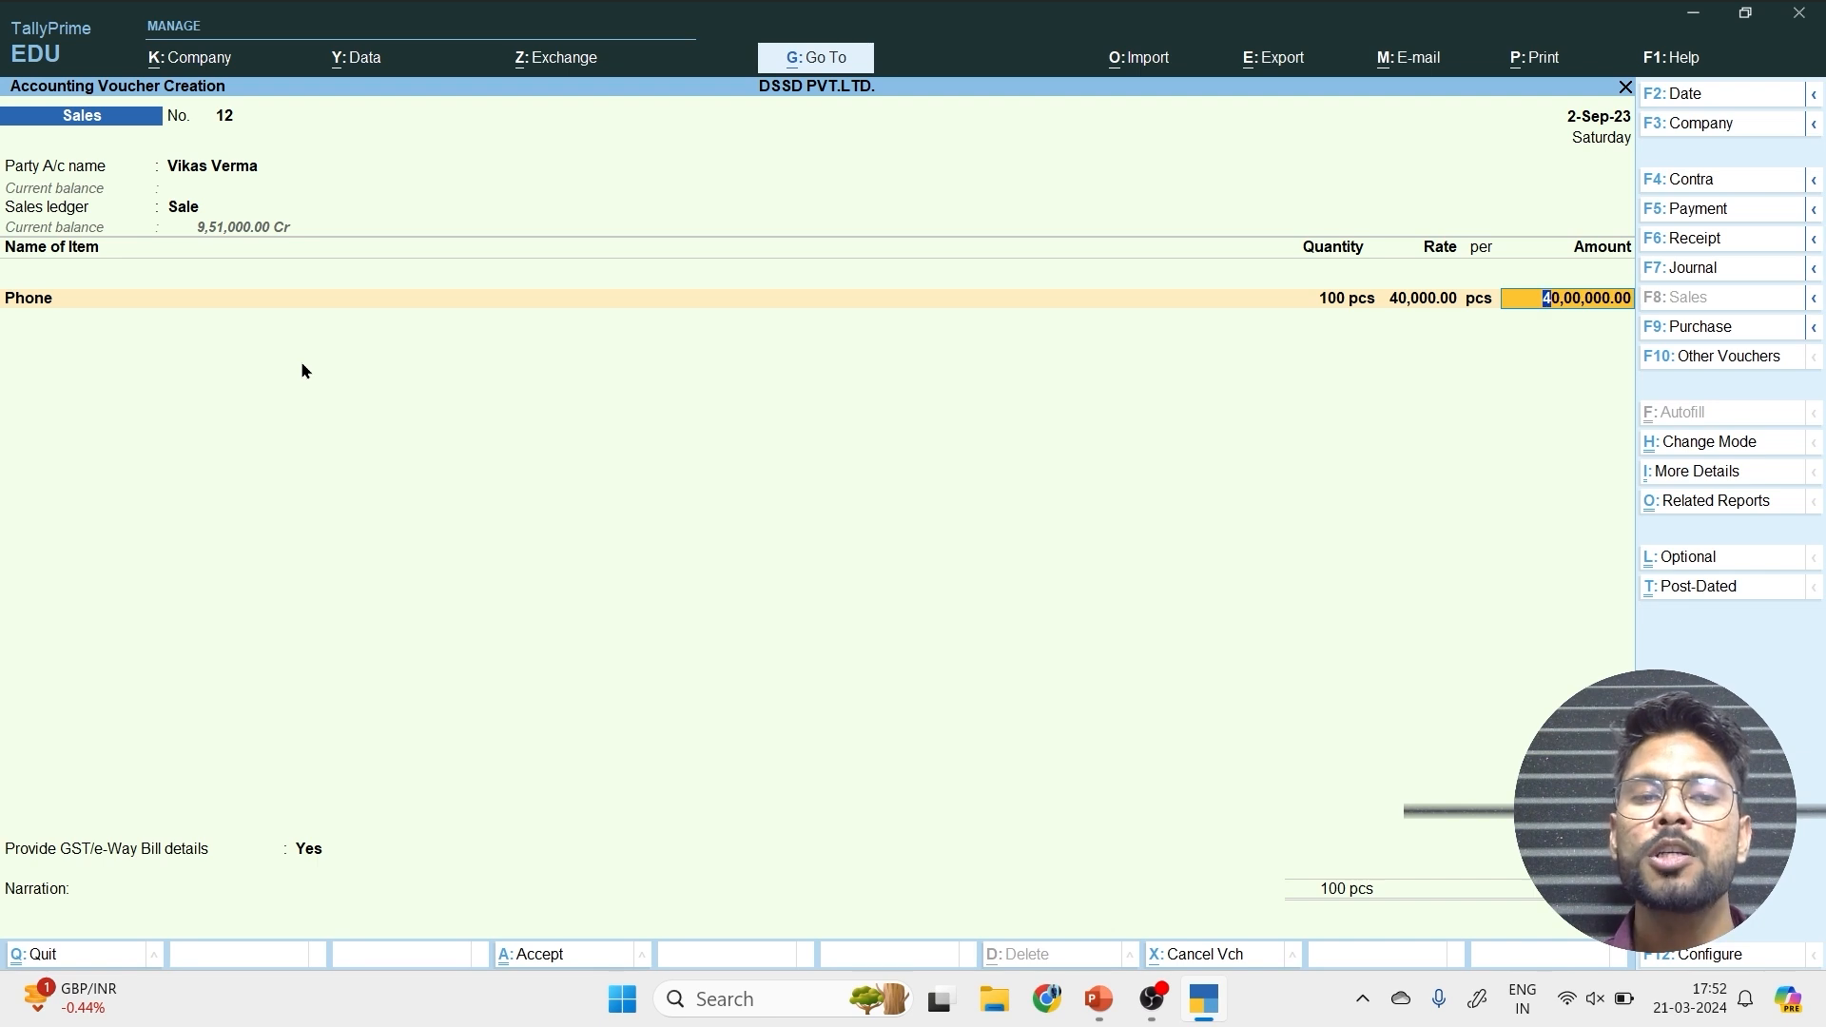
Mark the sales voucher as Optional and save it with GST/e-Way Bill details set to No.
{"action": "left_click", "coordinate": [1728, 555]}
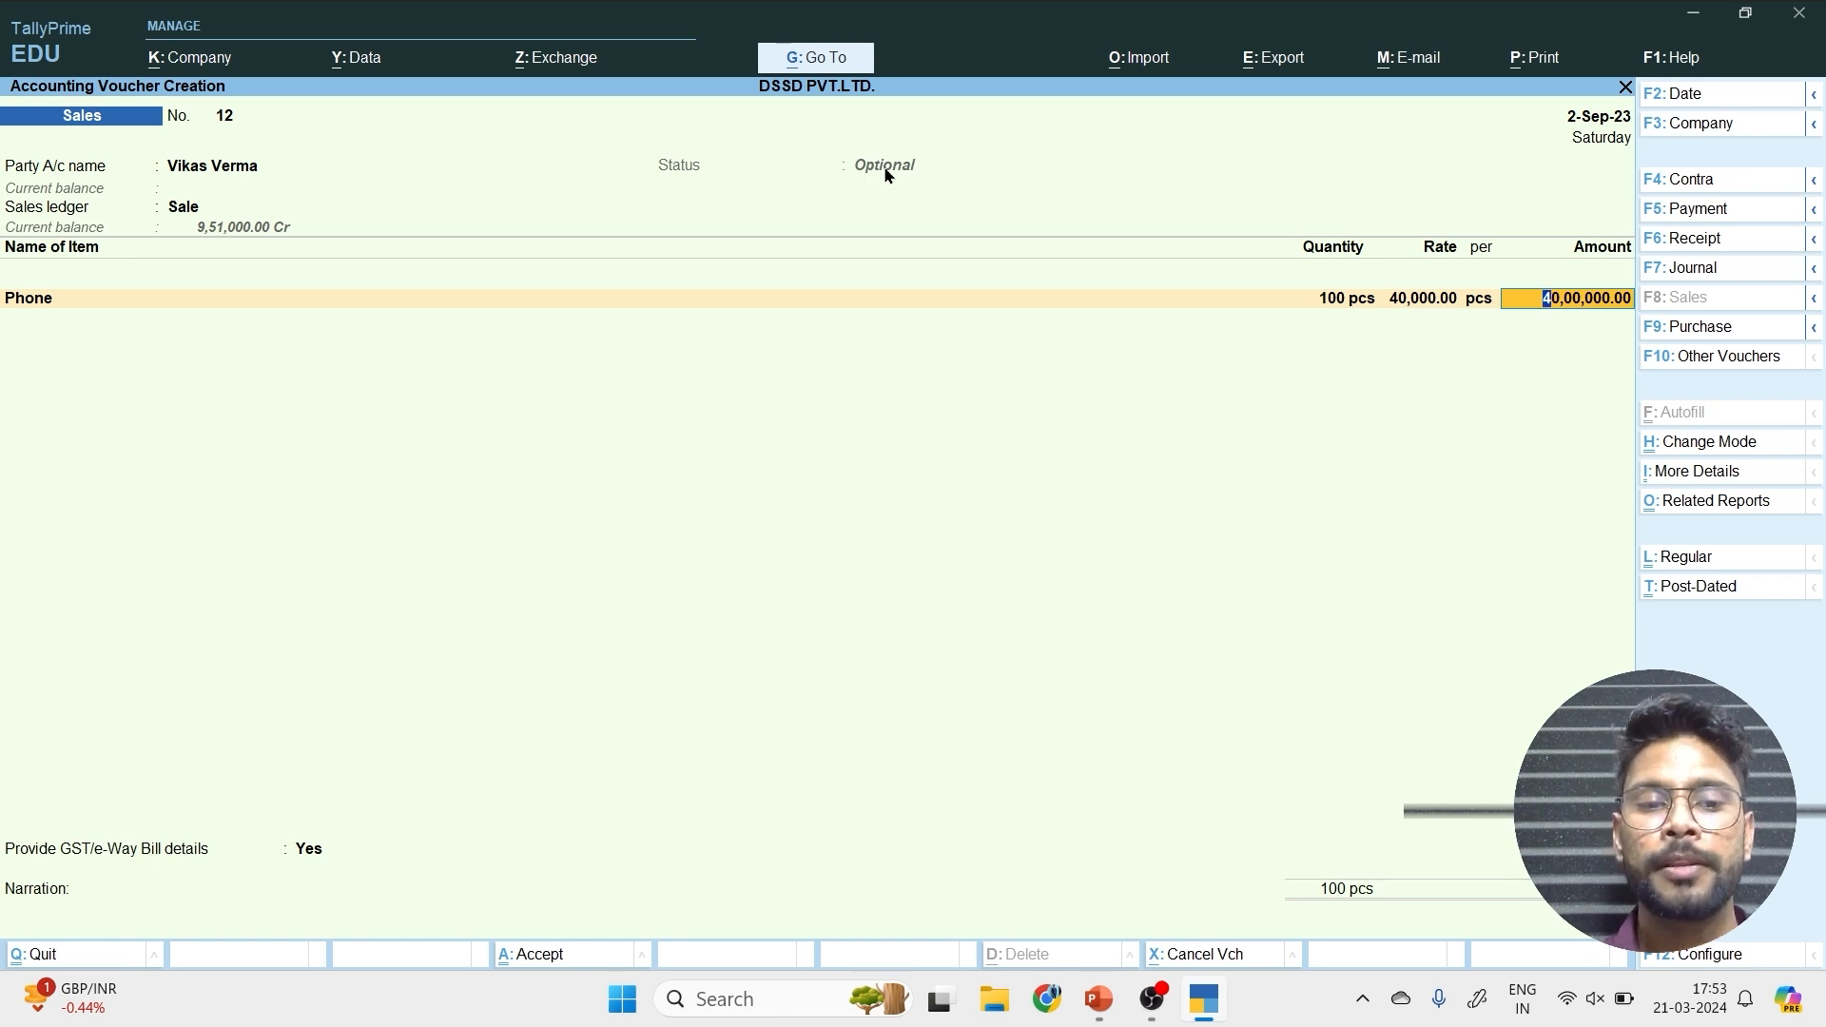
{"action": "key", "text": "Return"}
{"action": "key", "text": "Return"}
{"action": "key", "text": "Up"}
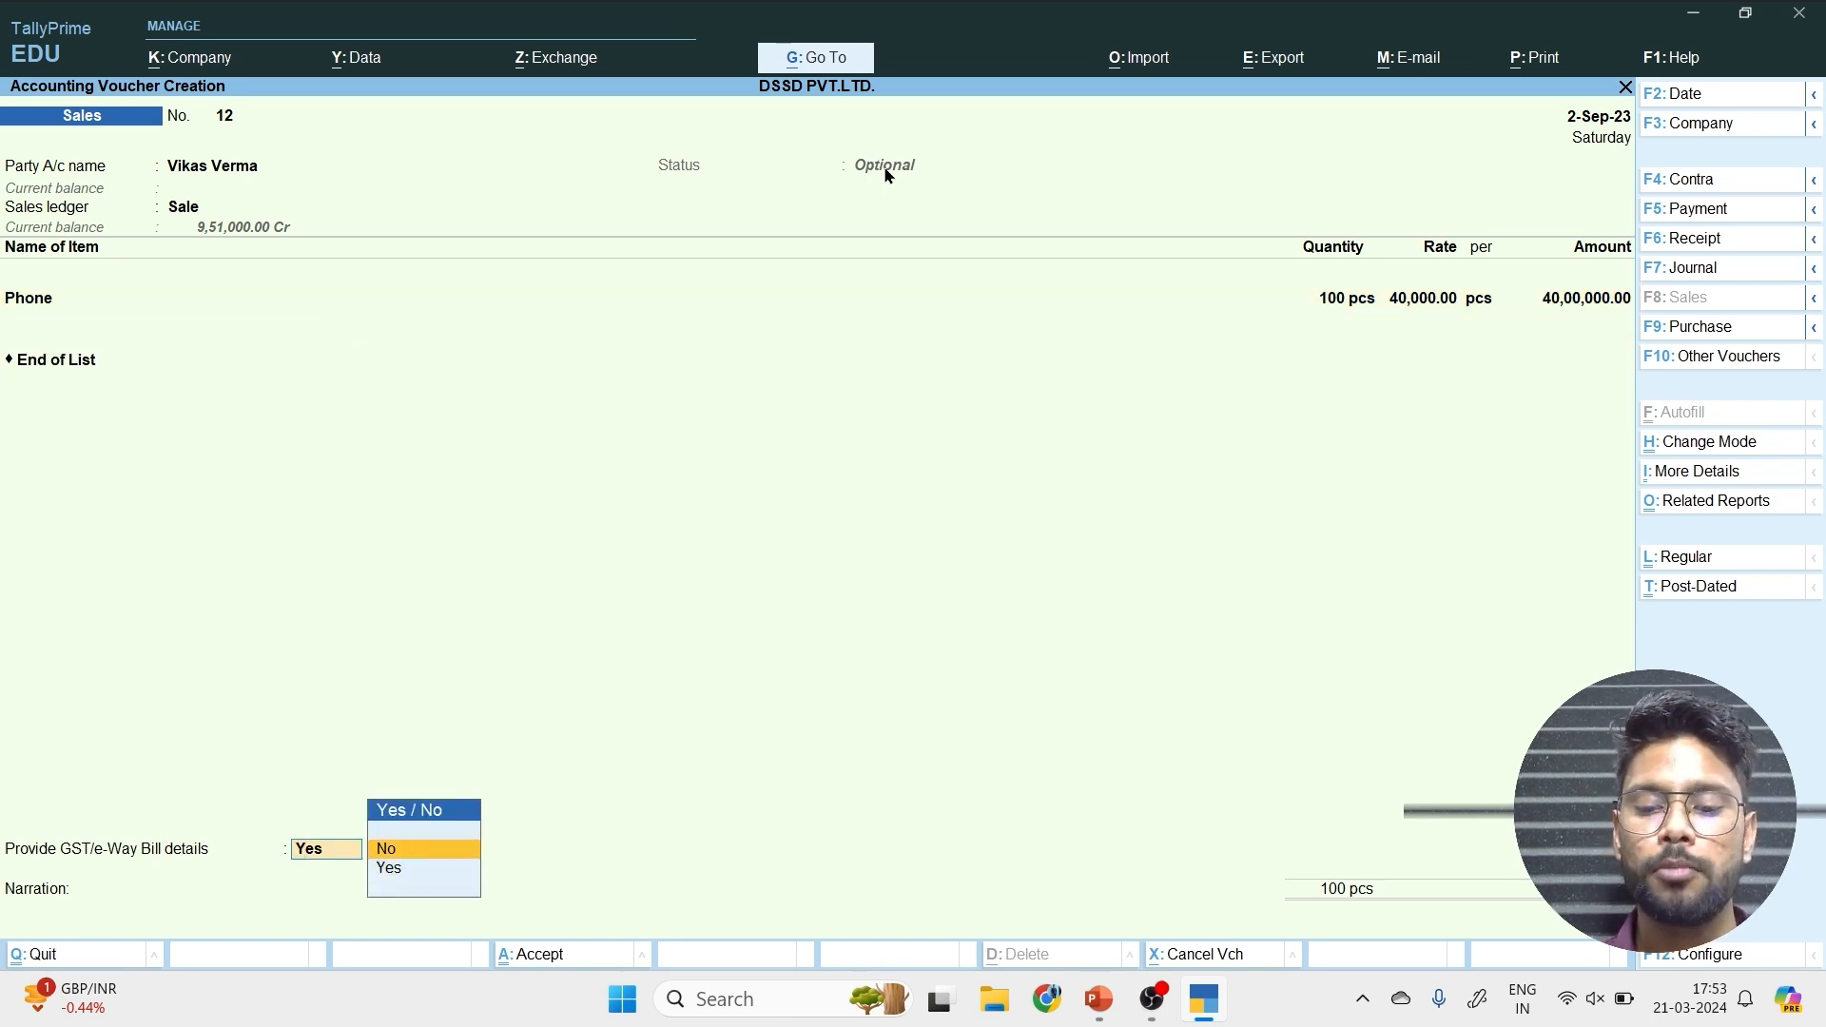
{"action": "key", "text": "Return"}
{"action": "key", "text": "Return"}
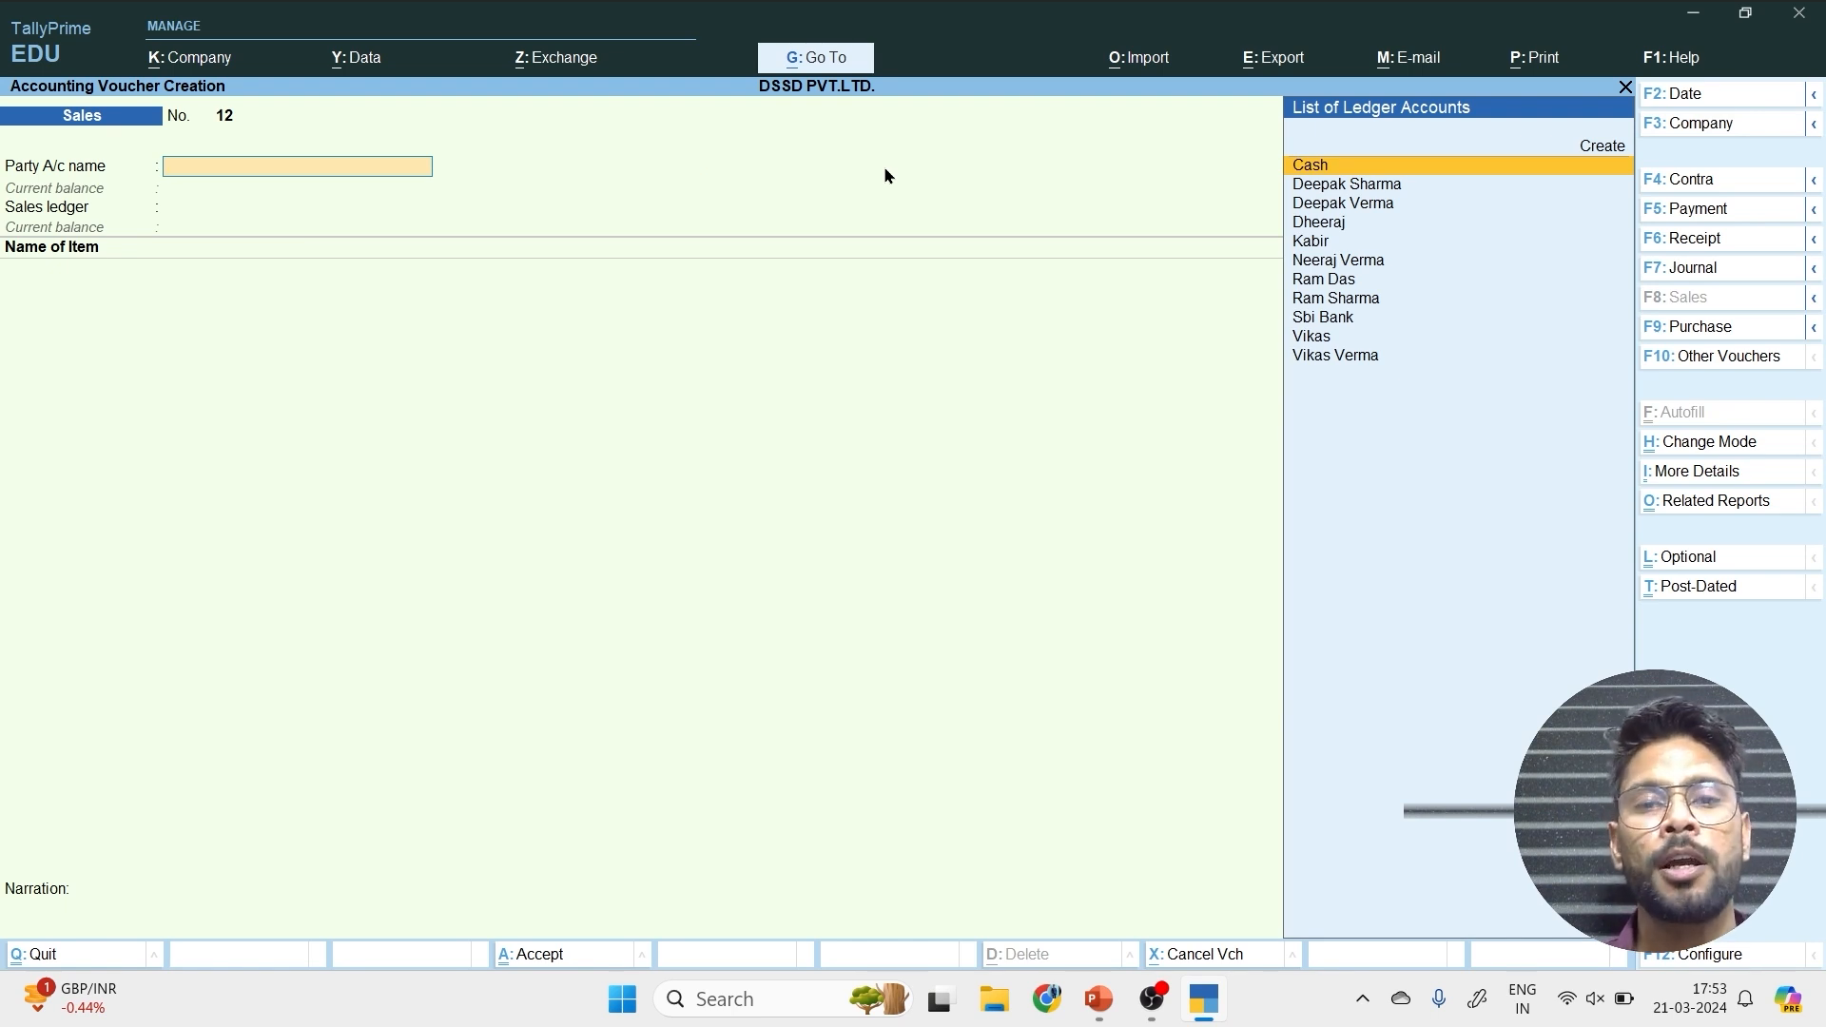
Quit voucher creation and open the Profit & Loss A/c report.
{"action": "key", "text": "Escape"}
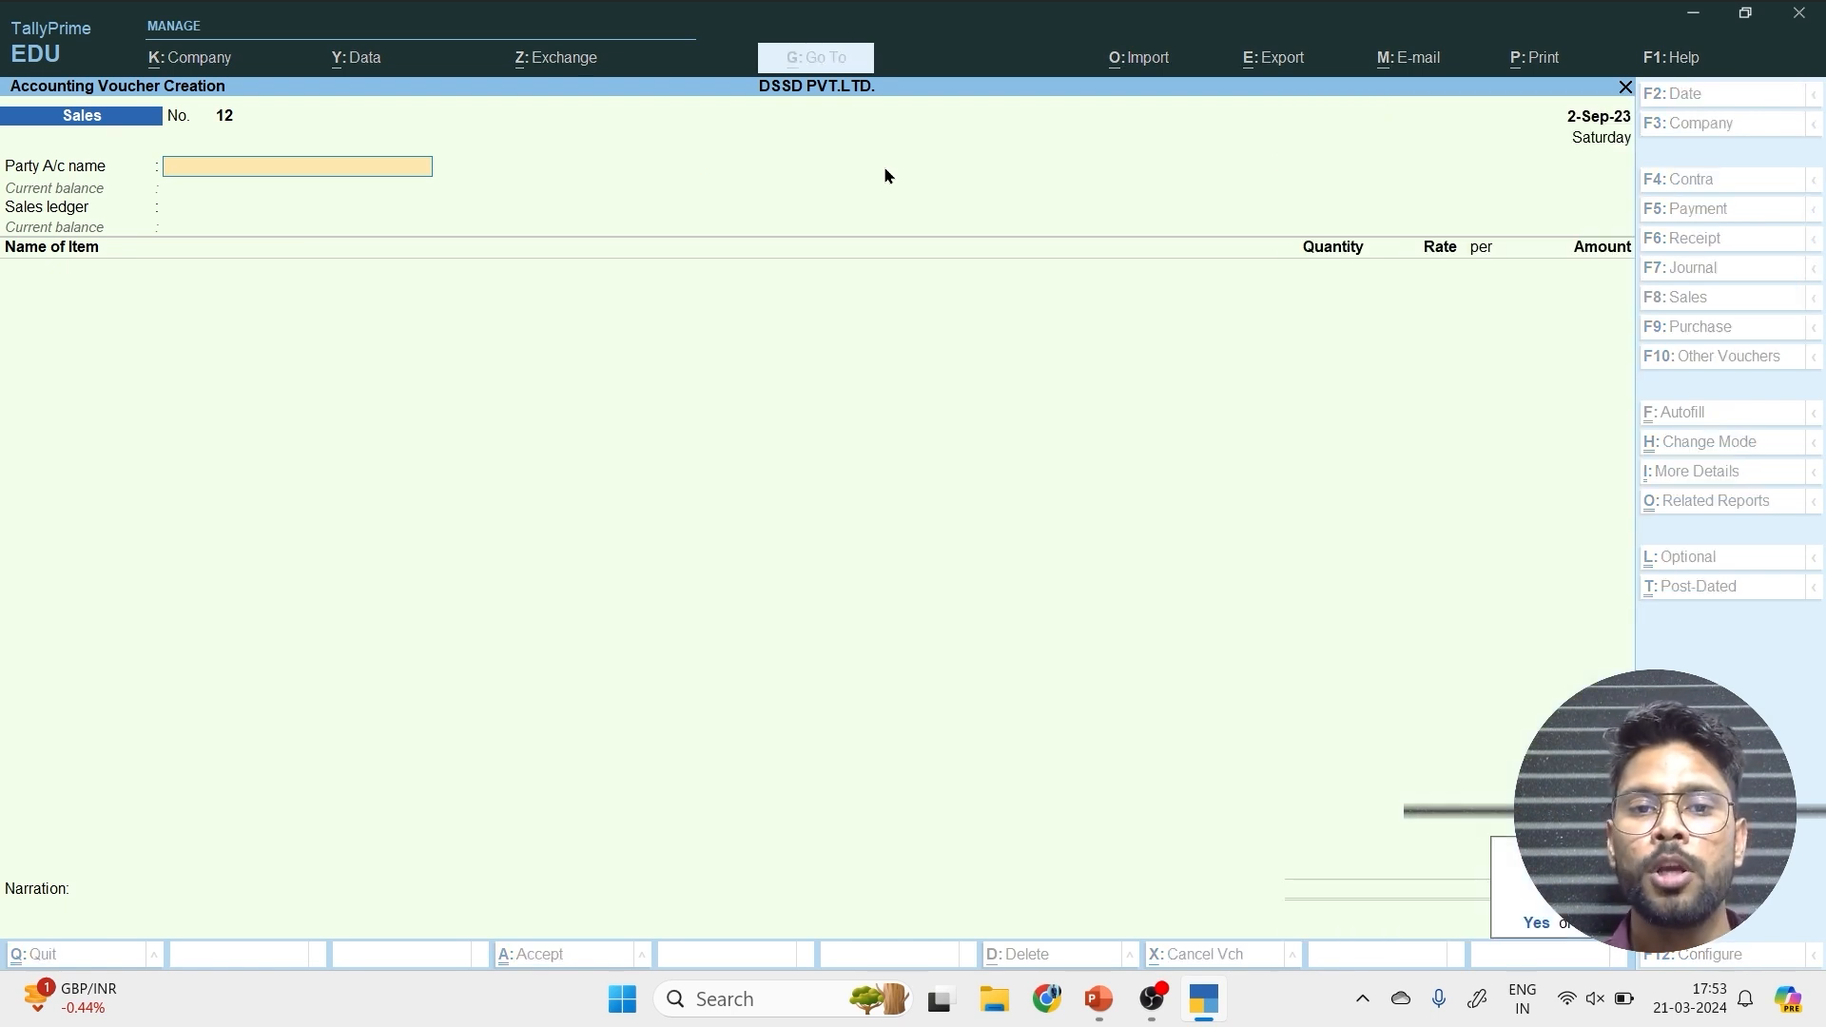
{"action": "key", "text": "Escape"}
{"action": "key", "text": "Down"}
{"action": "key", "text": "Down"}
{"action": "key", "text": "Down"}
{"action": "key", "text": "Down"}
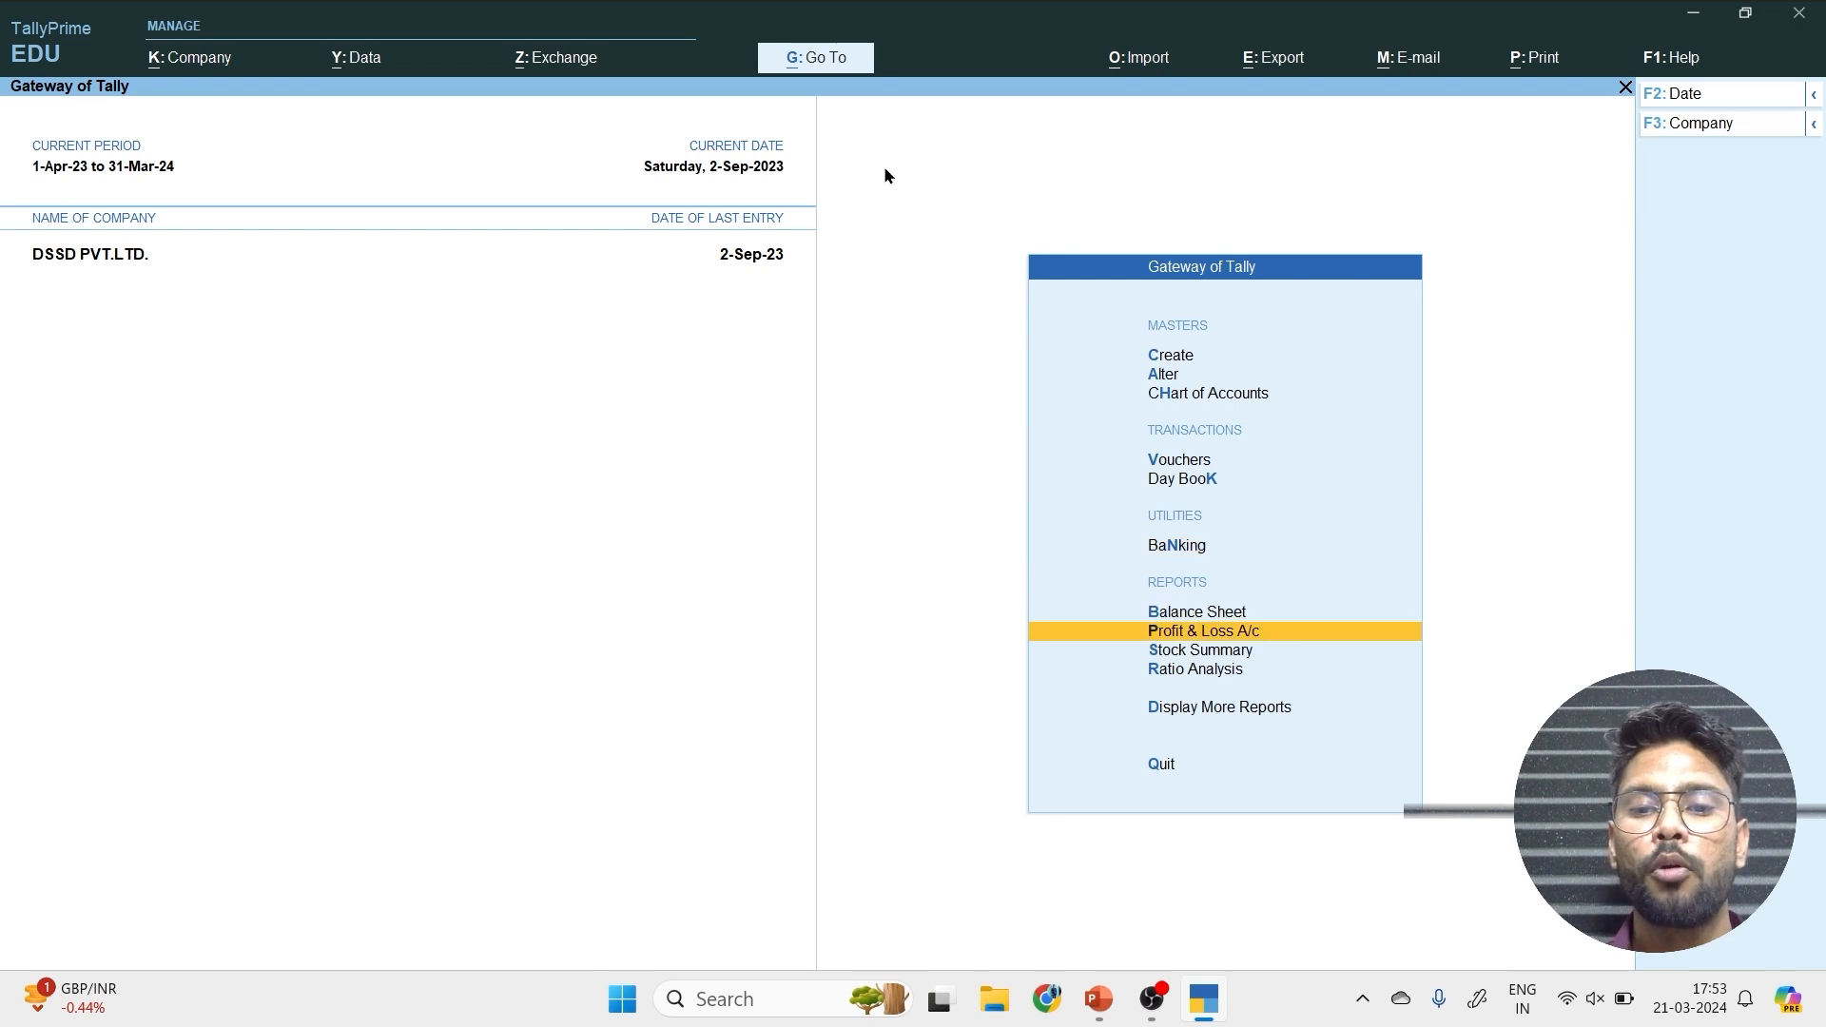
{"action": "key", "text": "Return"}
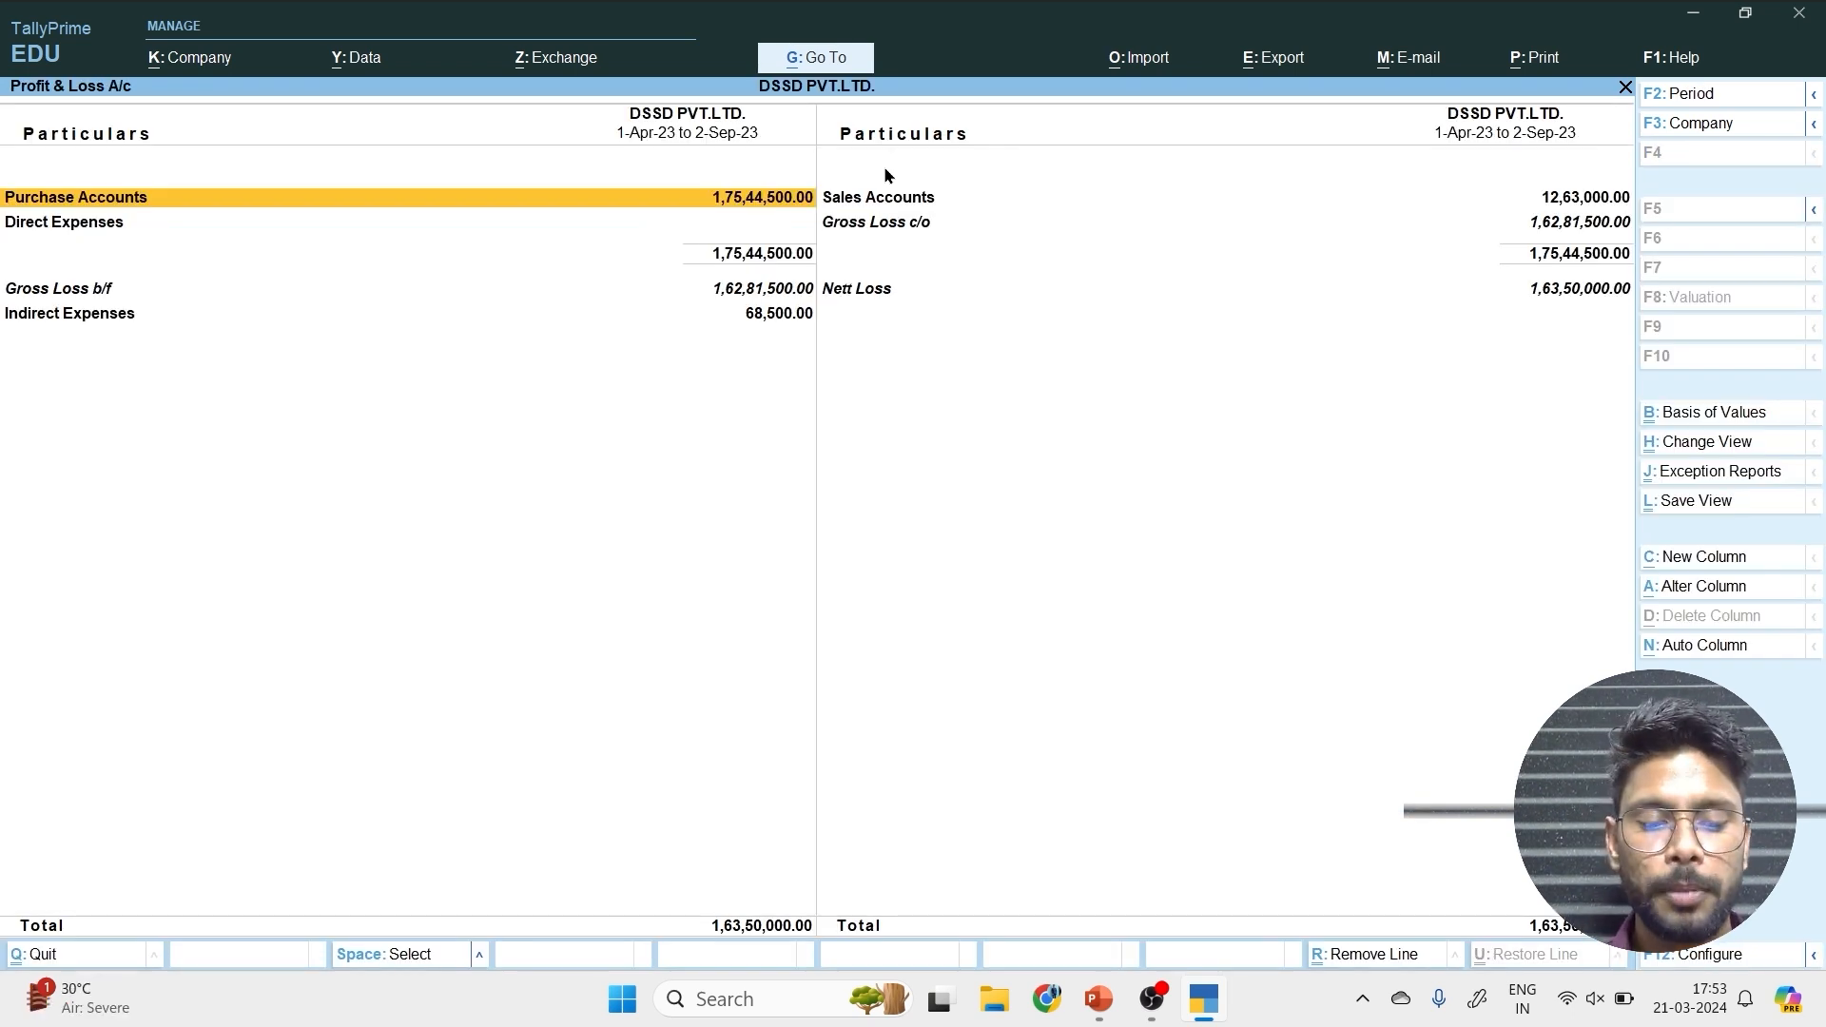
Add a new column to the Profit & Loss A/c for the period 1-Sep-23 to 1-Oct-23.
{"action": "key", "text": "alt"}
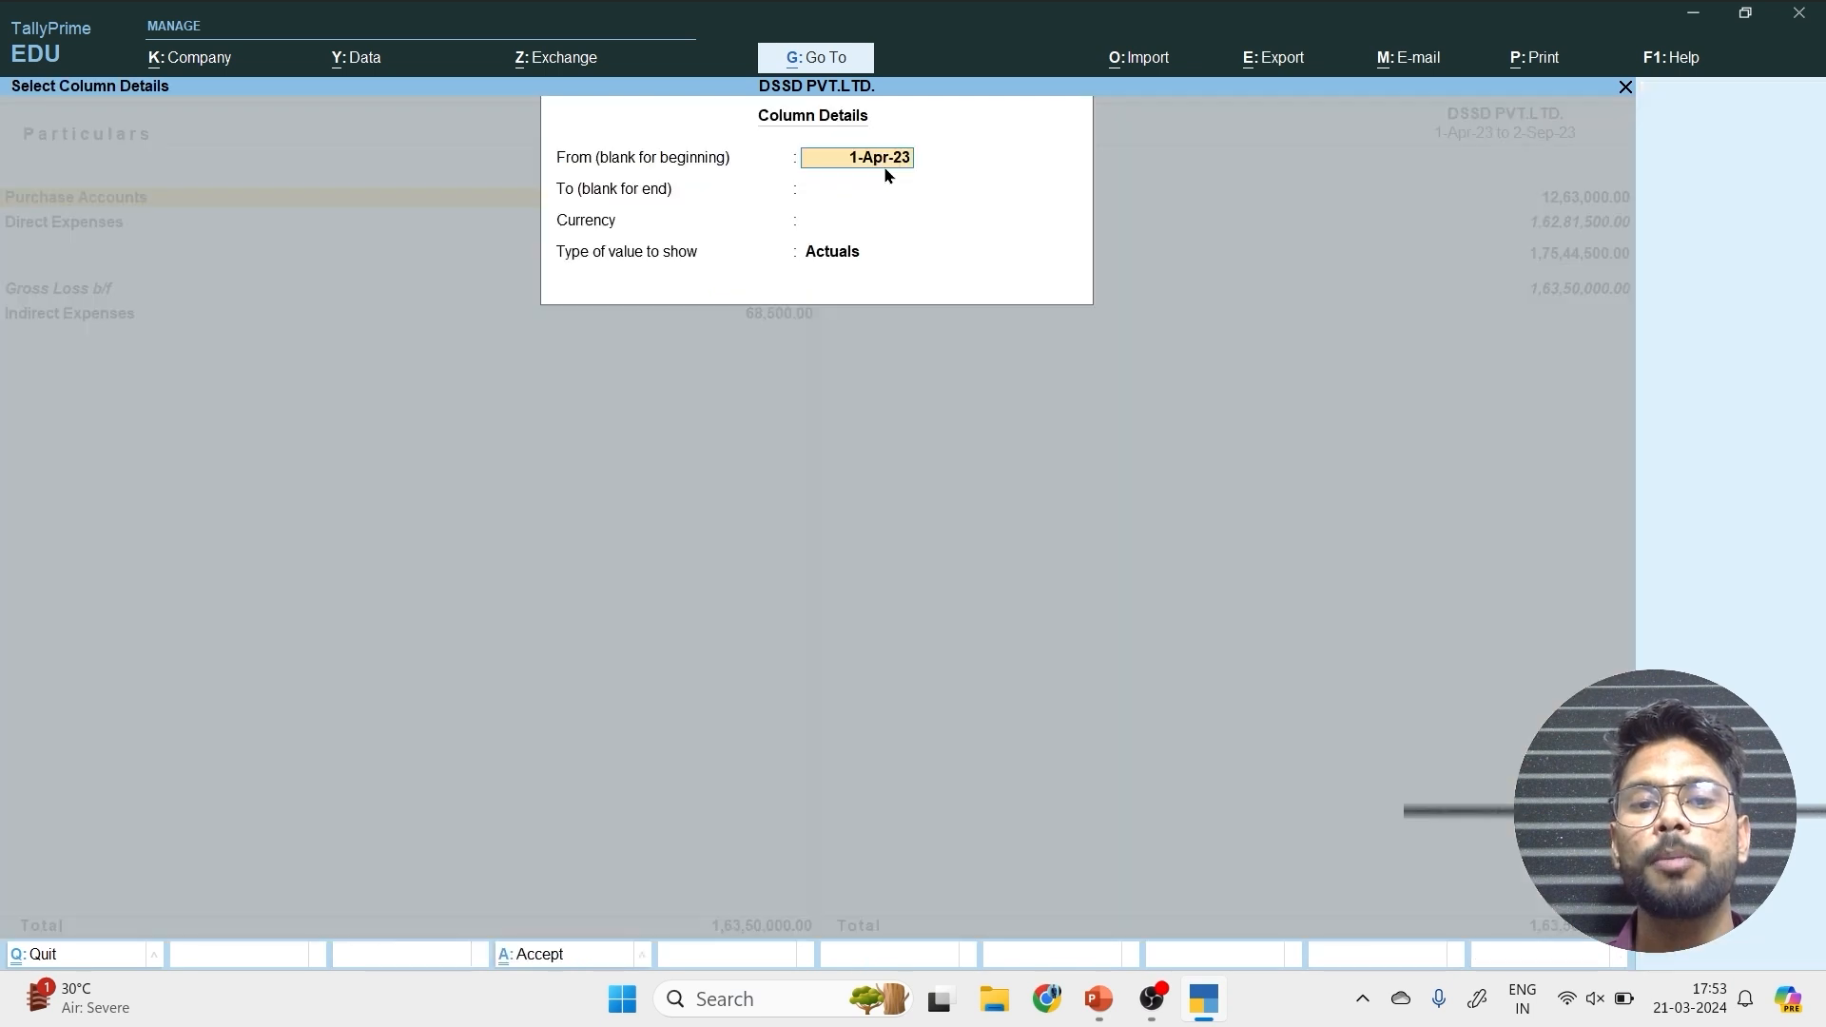
{"action": "key", "text": "alt+c"}
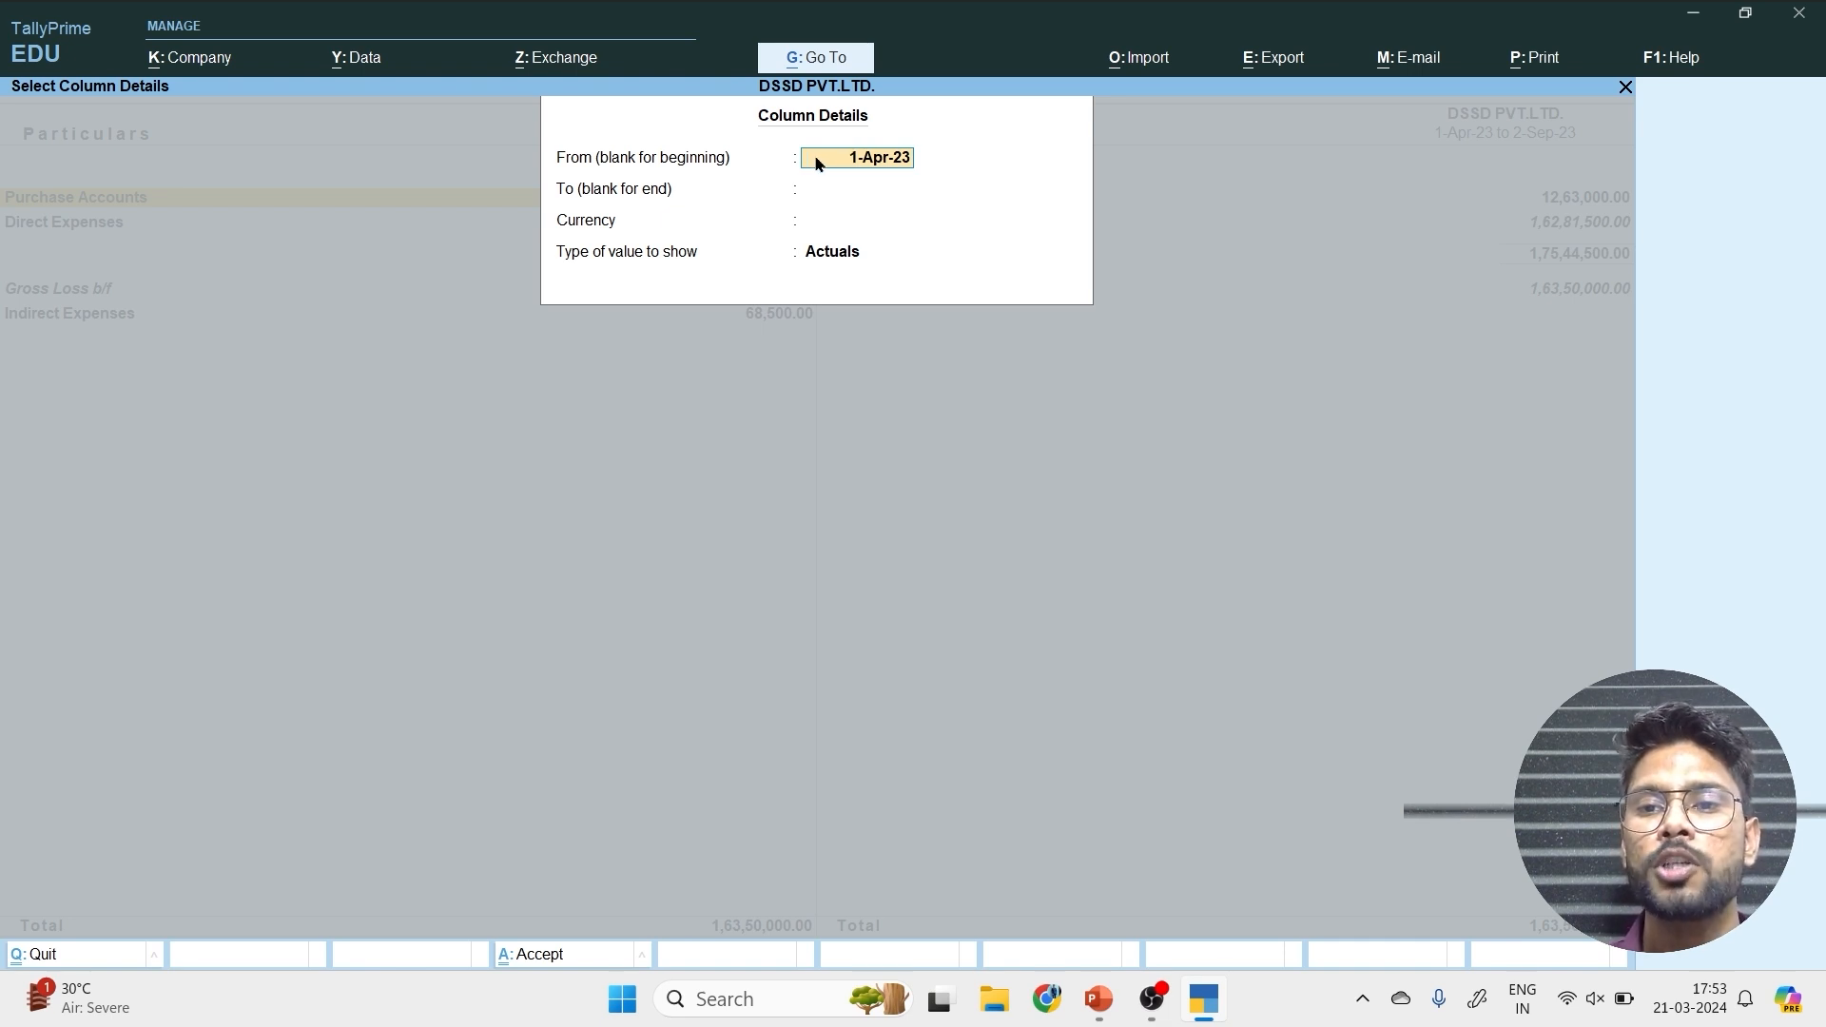
{"action": "type", "text": "01.09"}
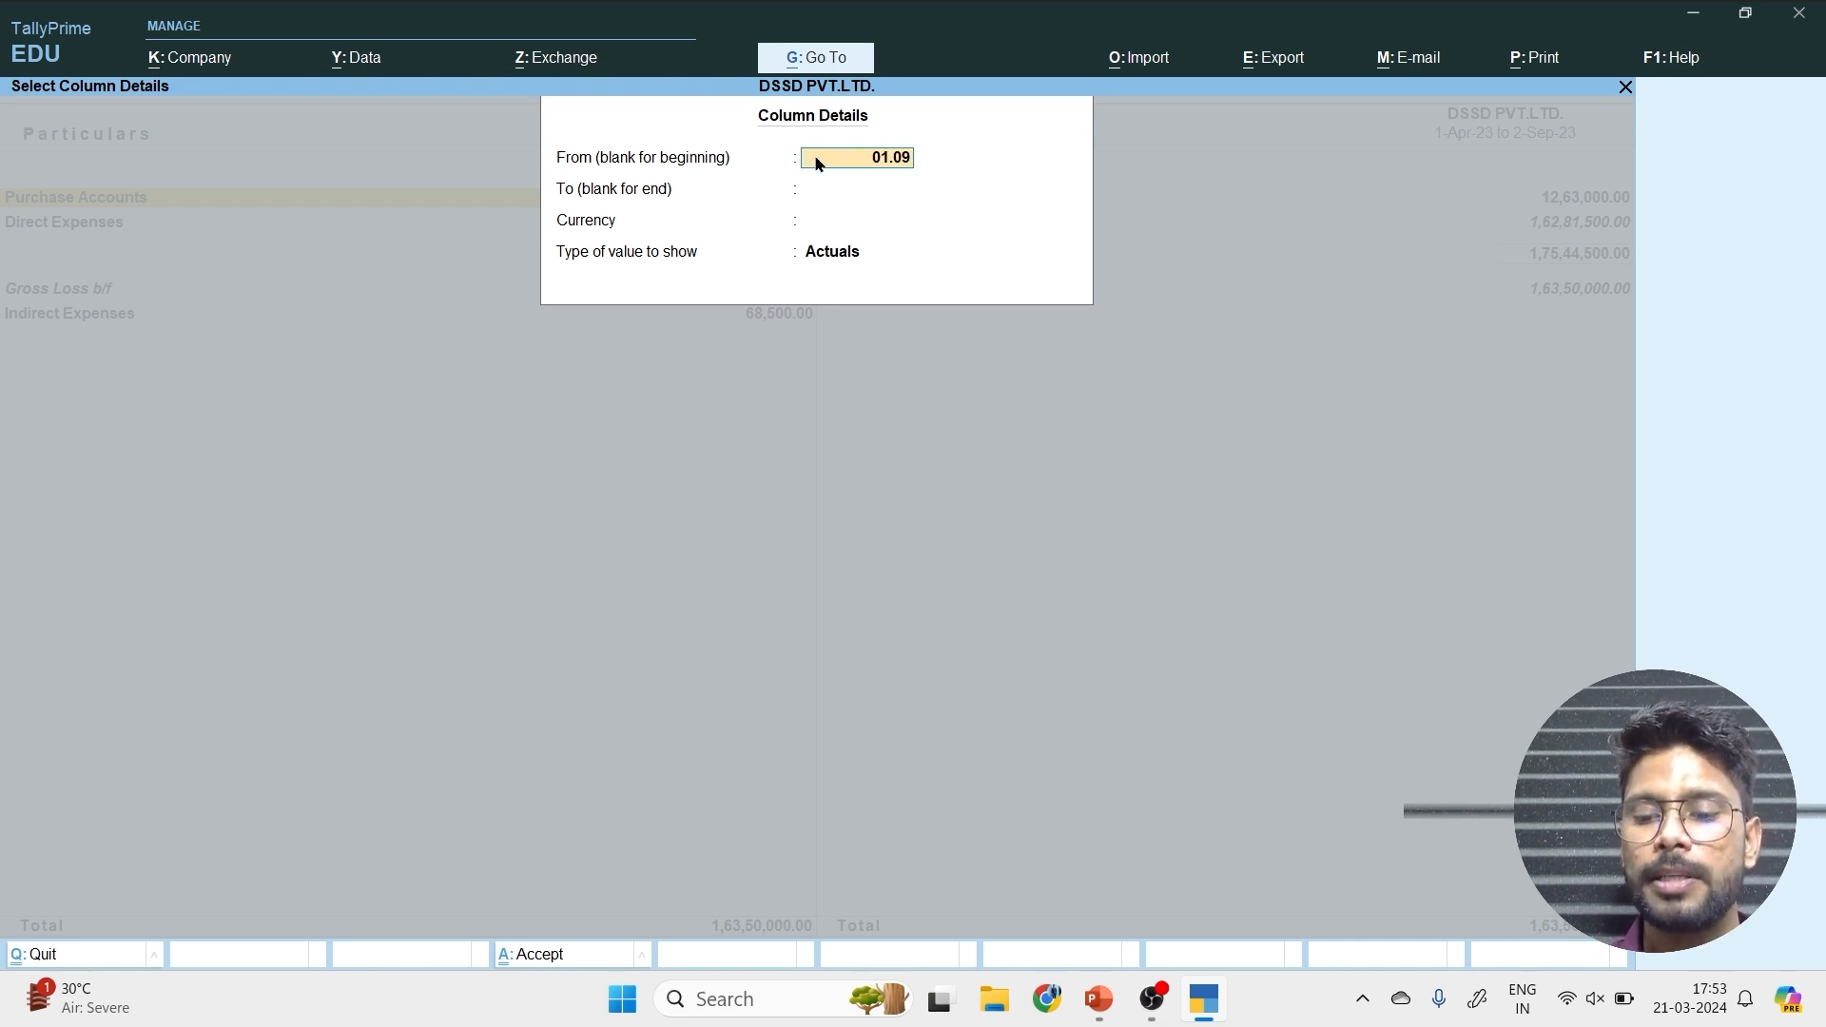
{"action": "key", "text": "Return"}
{"action": "type", "text": "01.10"}
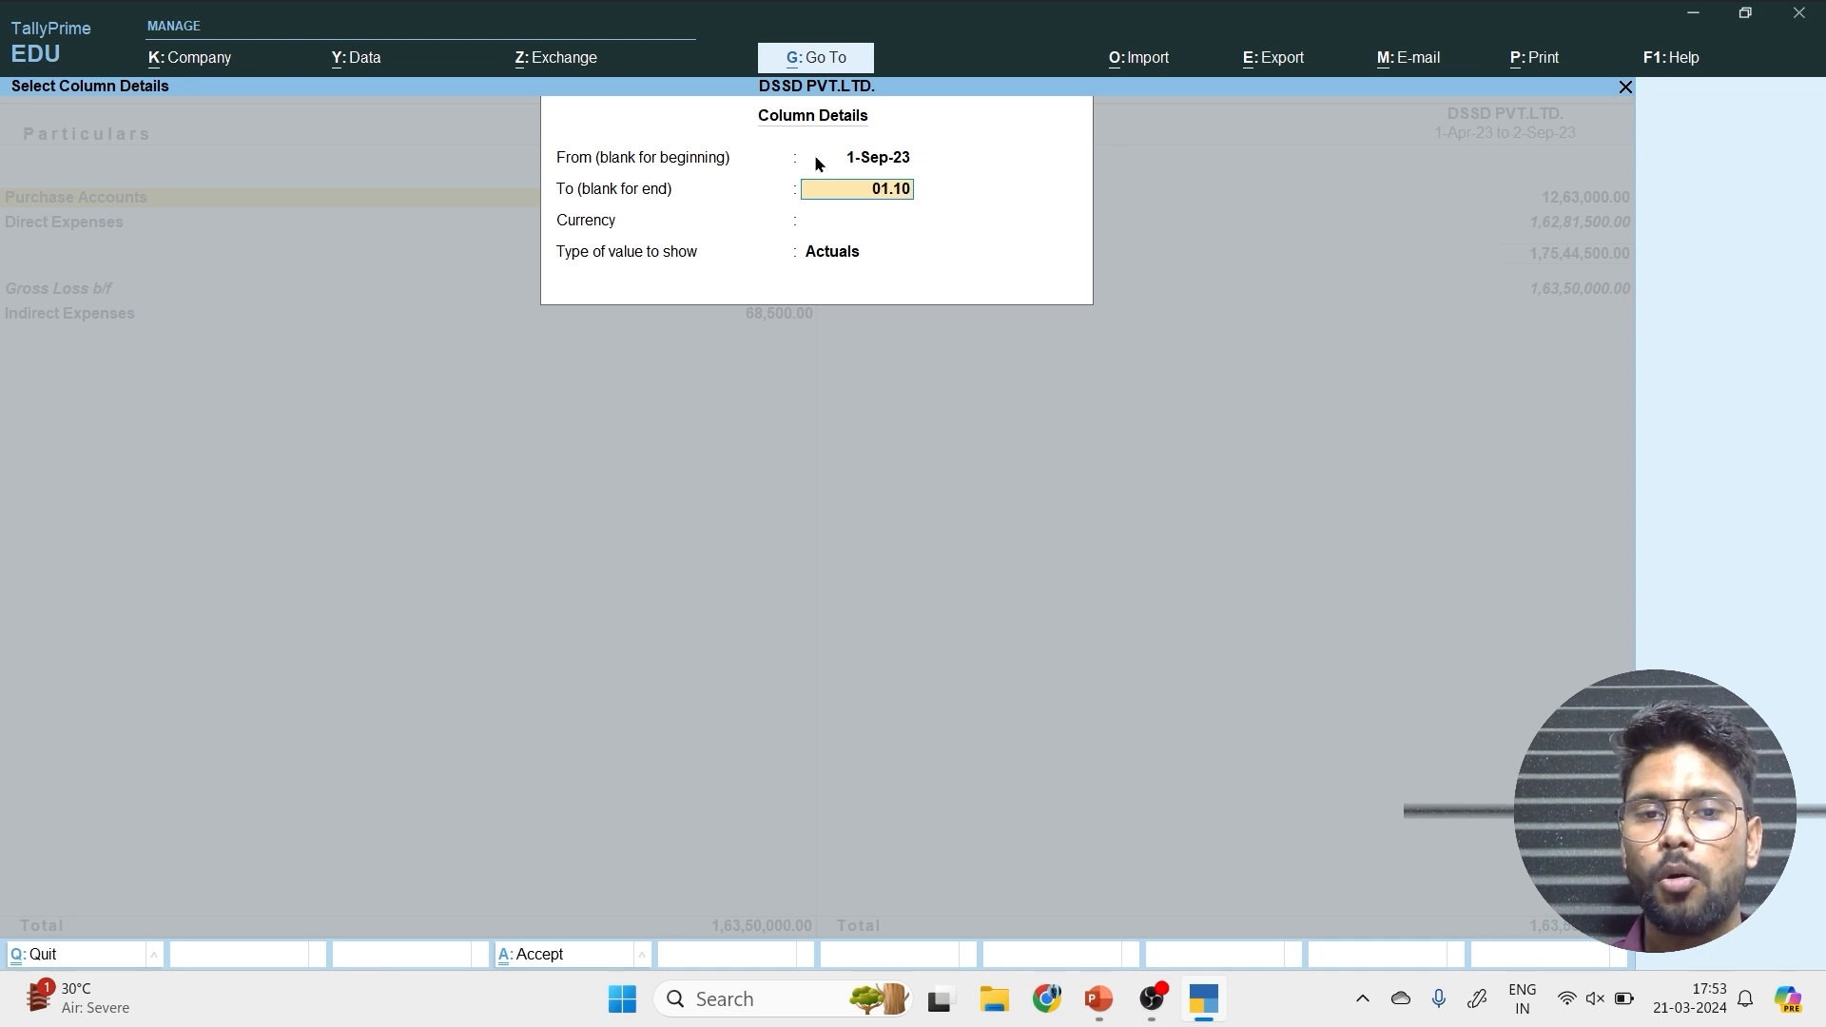
{"action": "key", "text": "Return"}
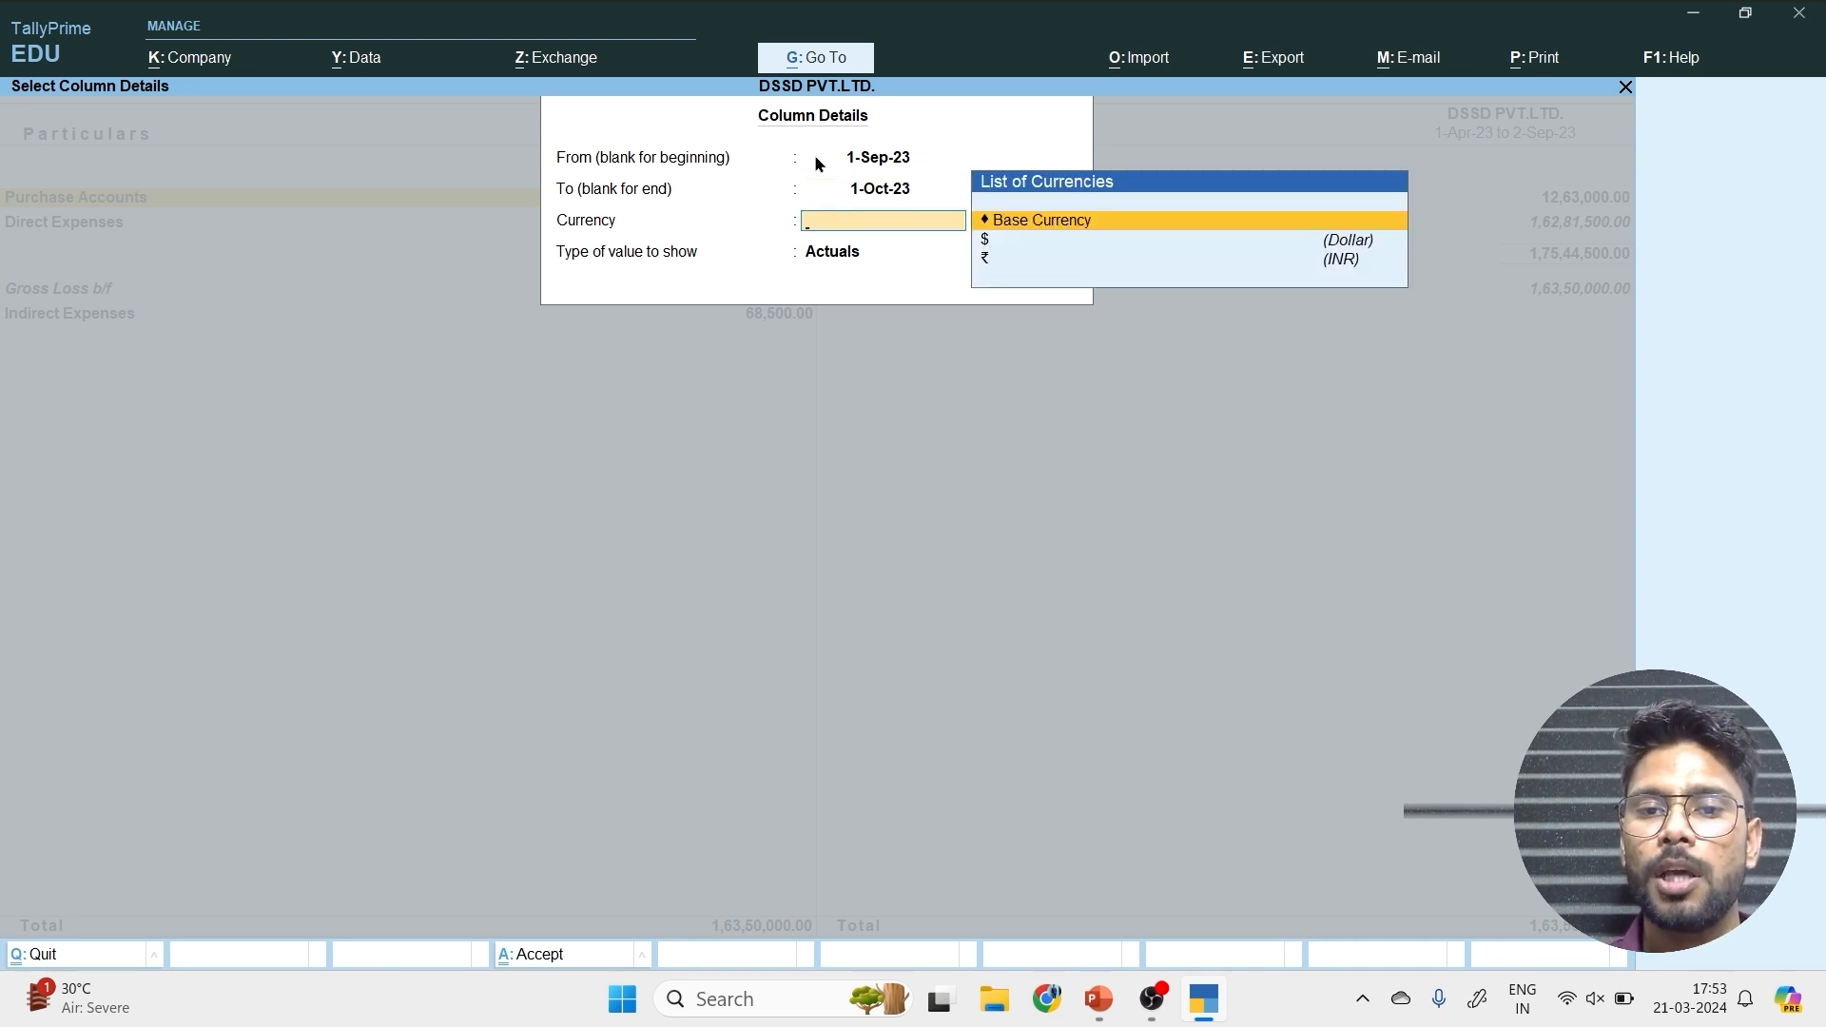
Show the Sale scenario values in the base currency in the new column, with Show variance set to Yes.
{"action": "key", "text": "Return"}
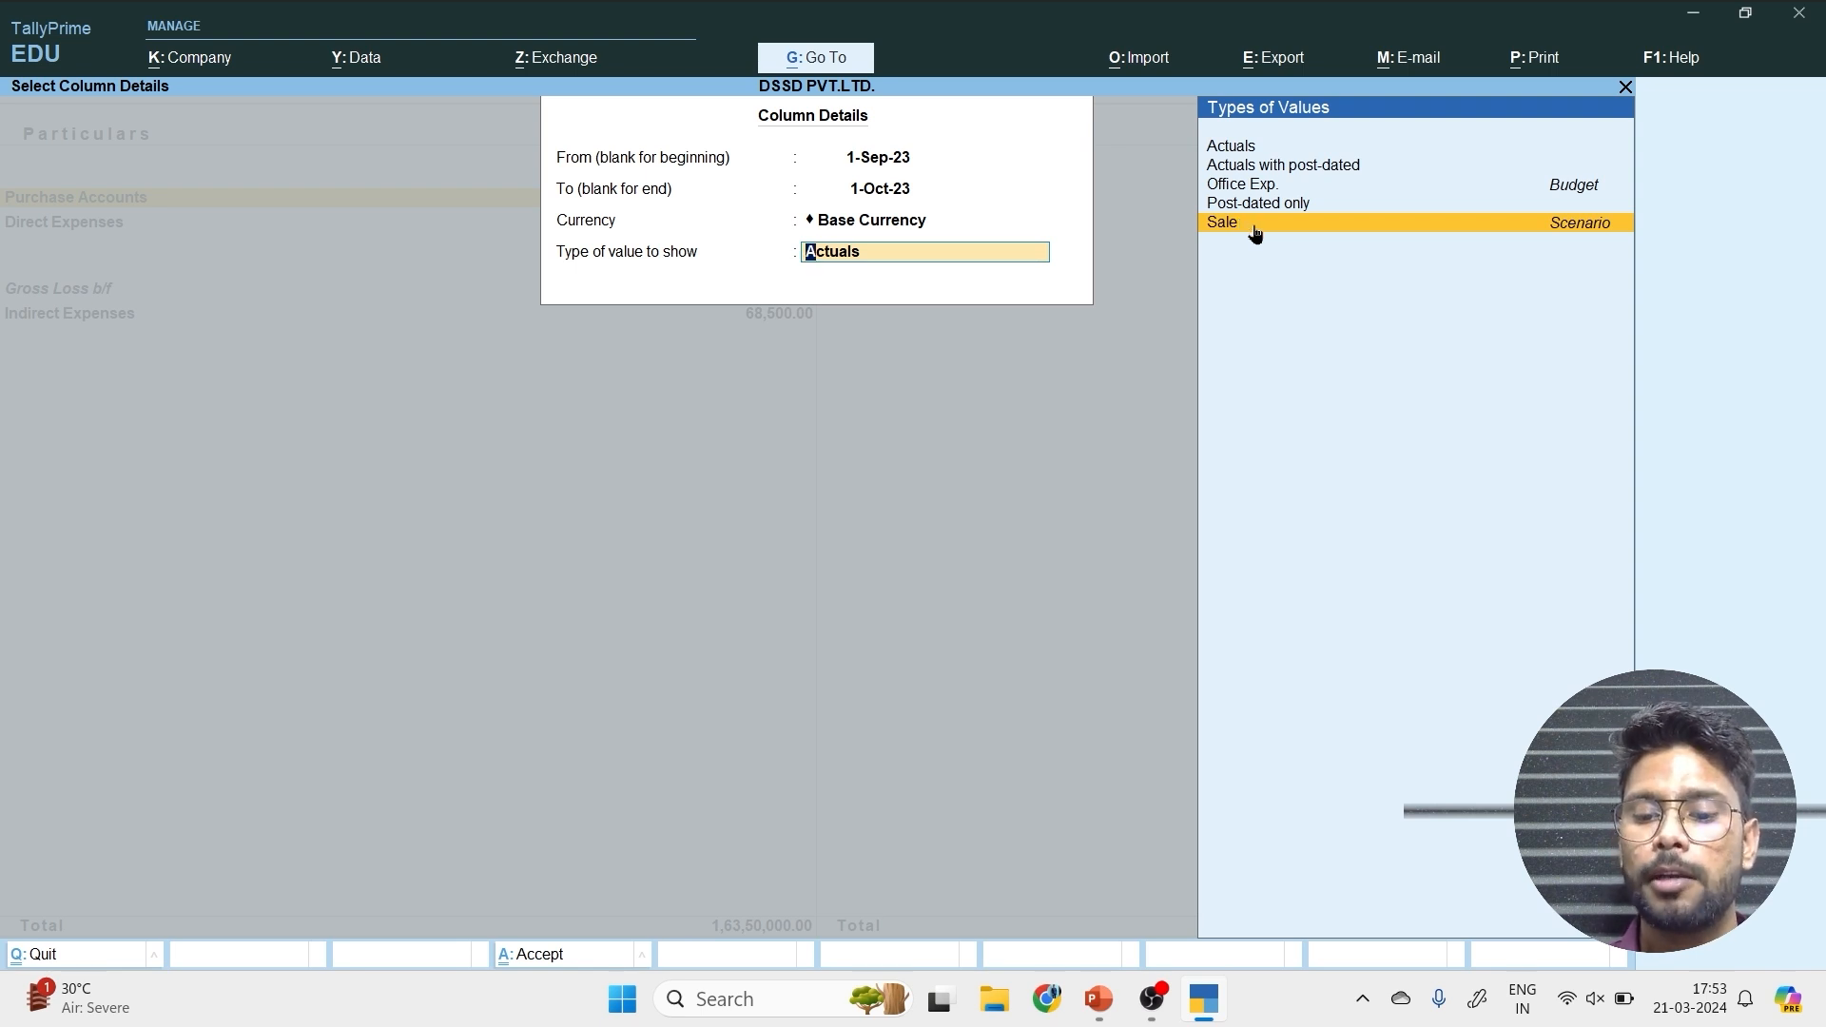
{"action": "left_click", "coordinate": [1254, 229]}
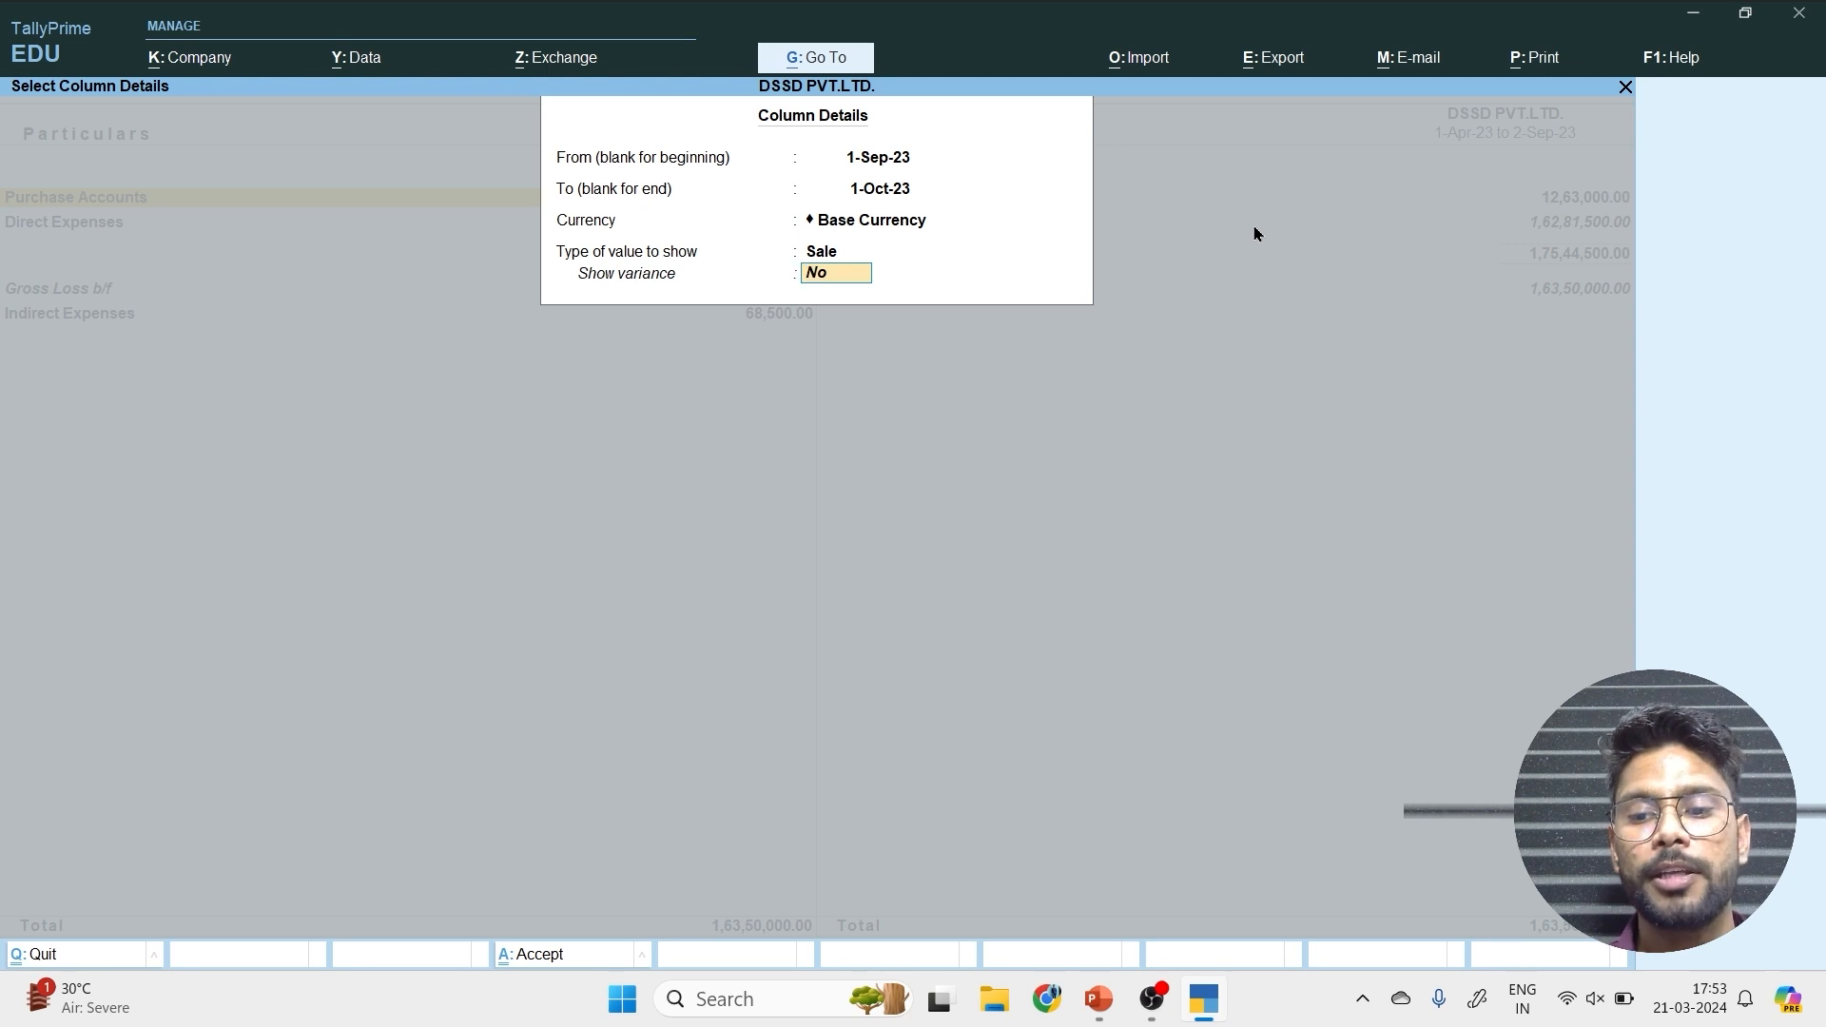
{"action": "type", "text": "y"}
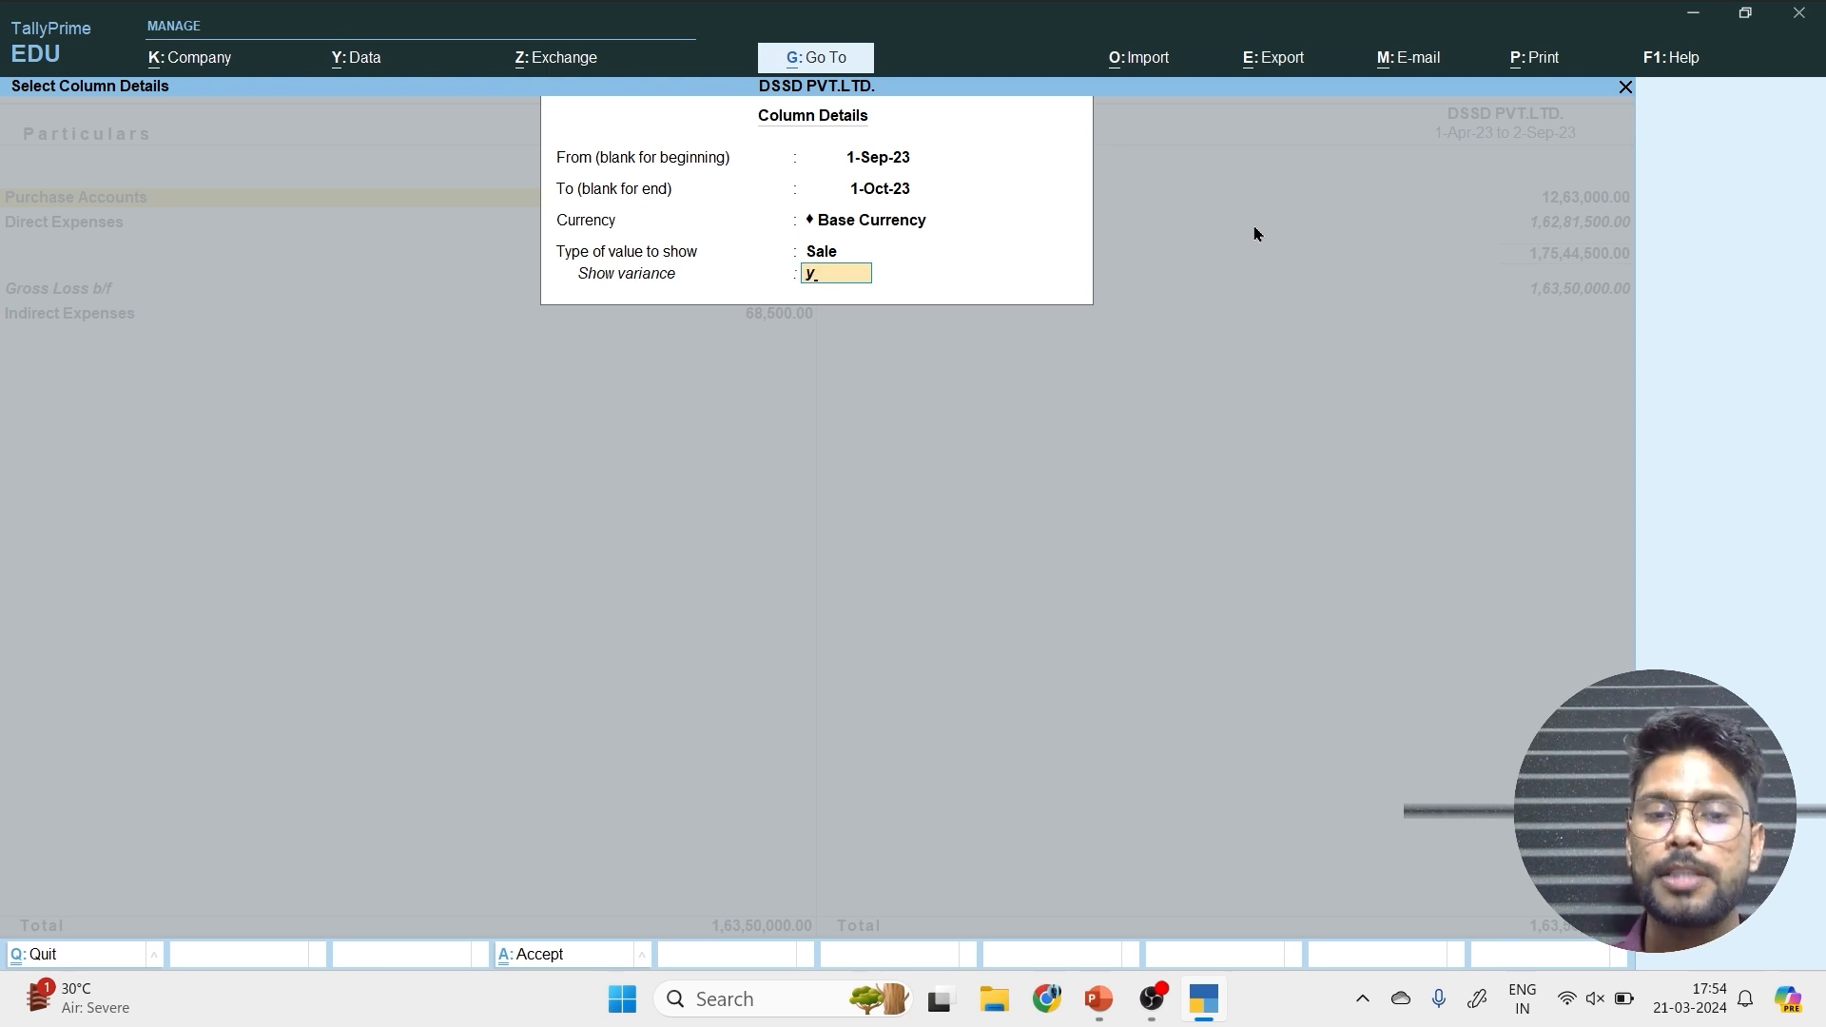
{"action": "type", "text": "es"}
{"action": "key", "text": "Return"}
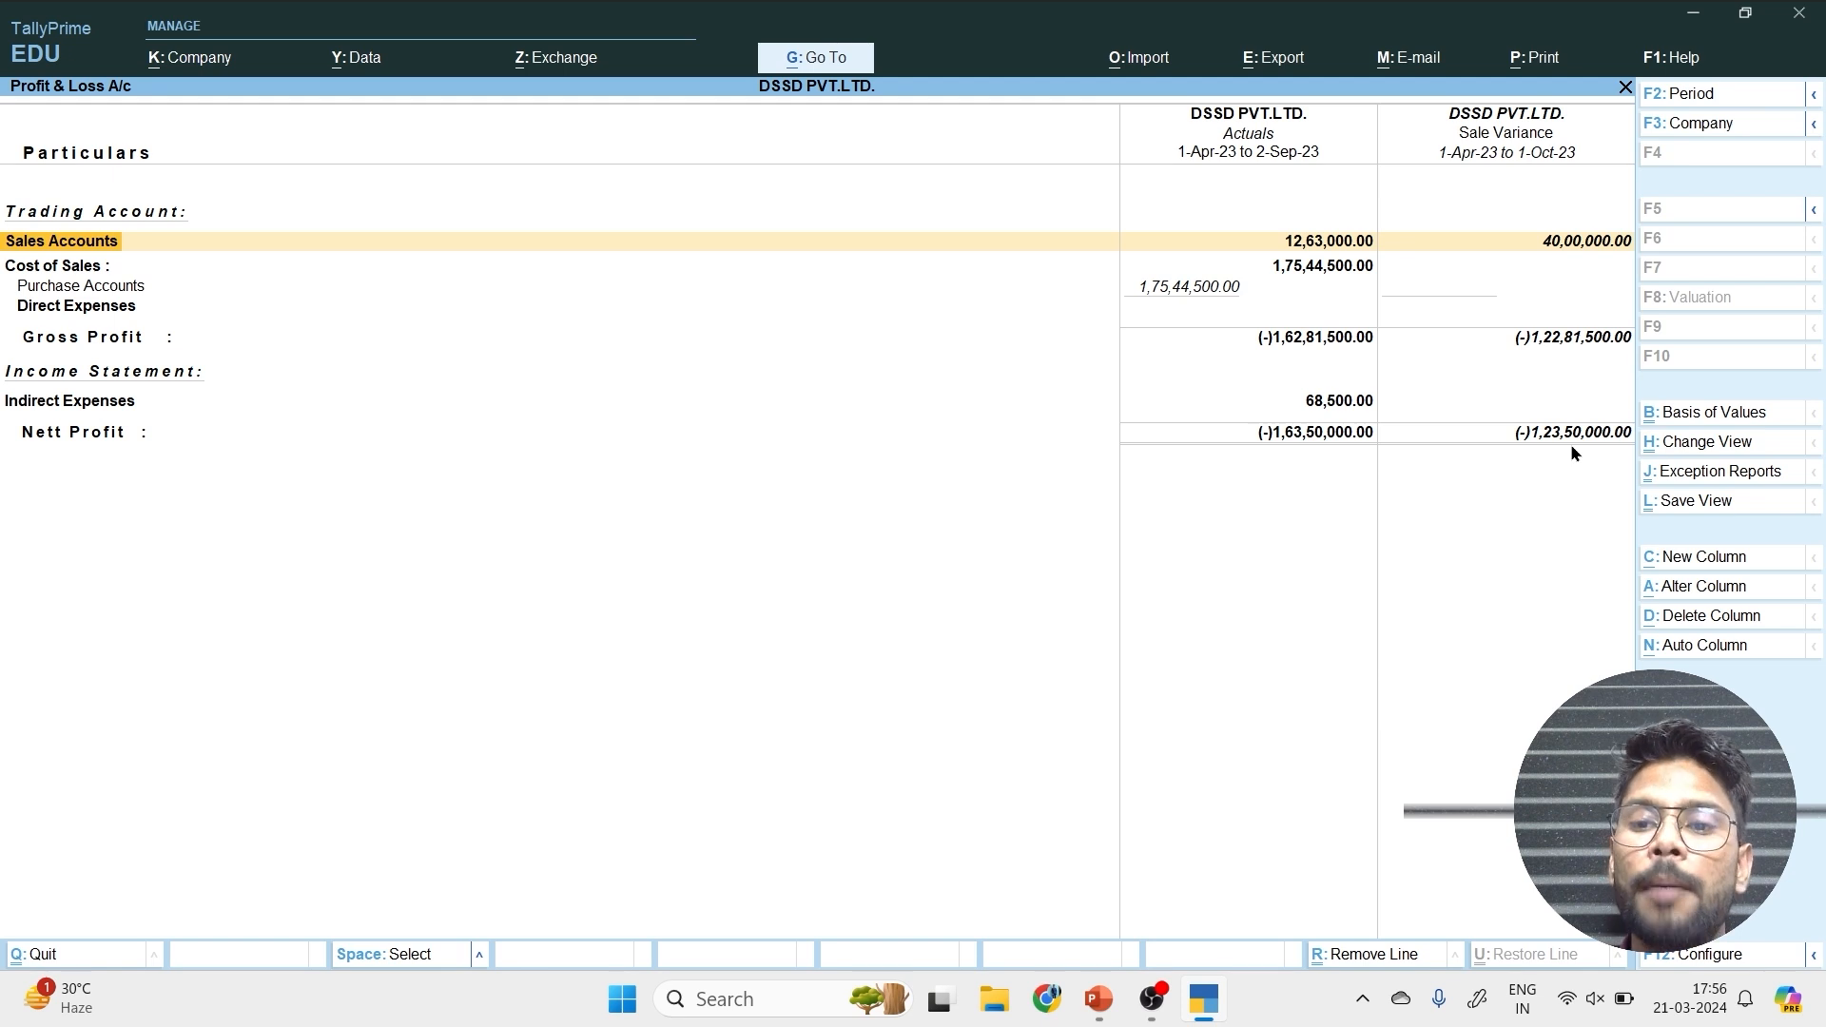
Close the Profit & Loss A/c report and open the creation screen for a new sales voucher.
{"action": "key", "text": "Escape"}
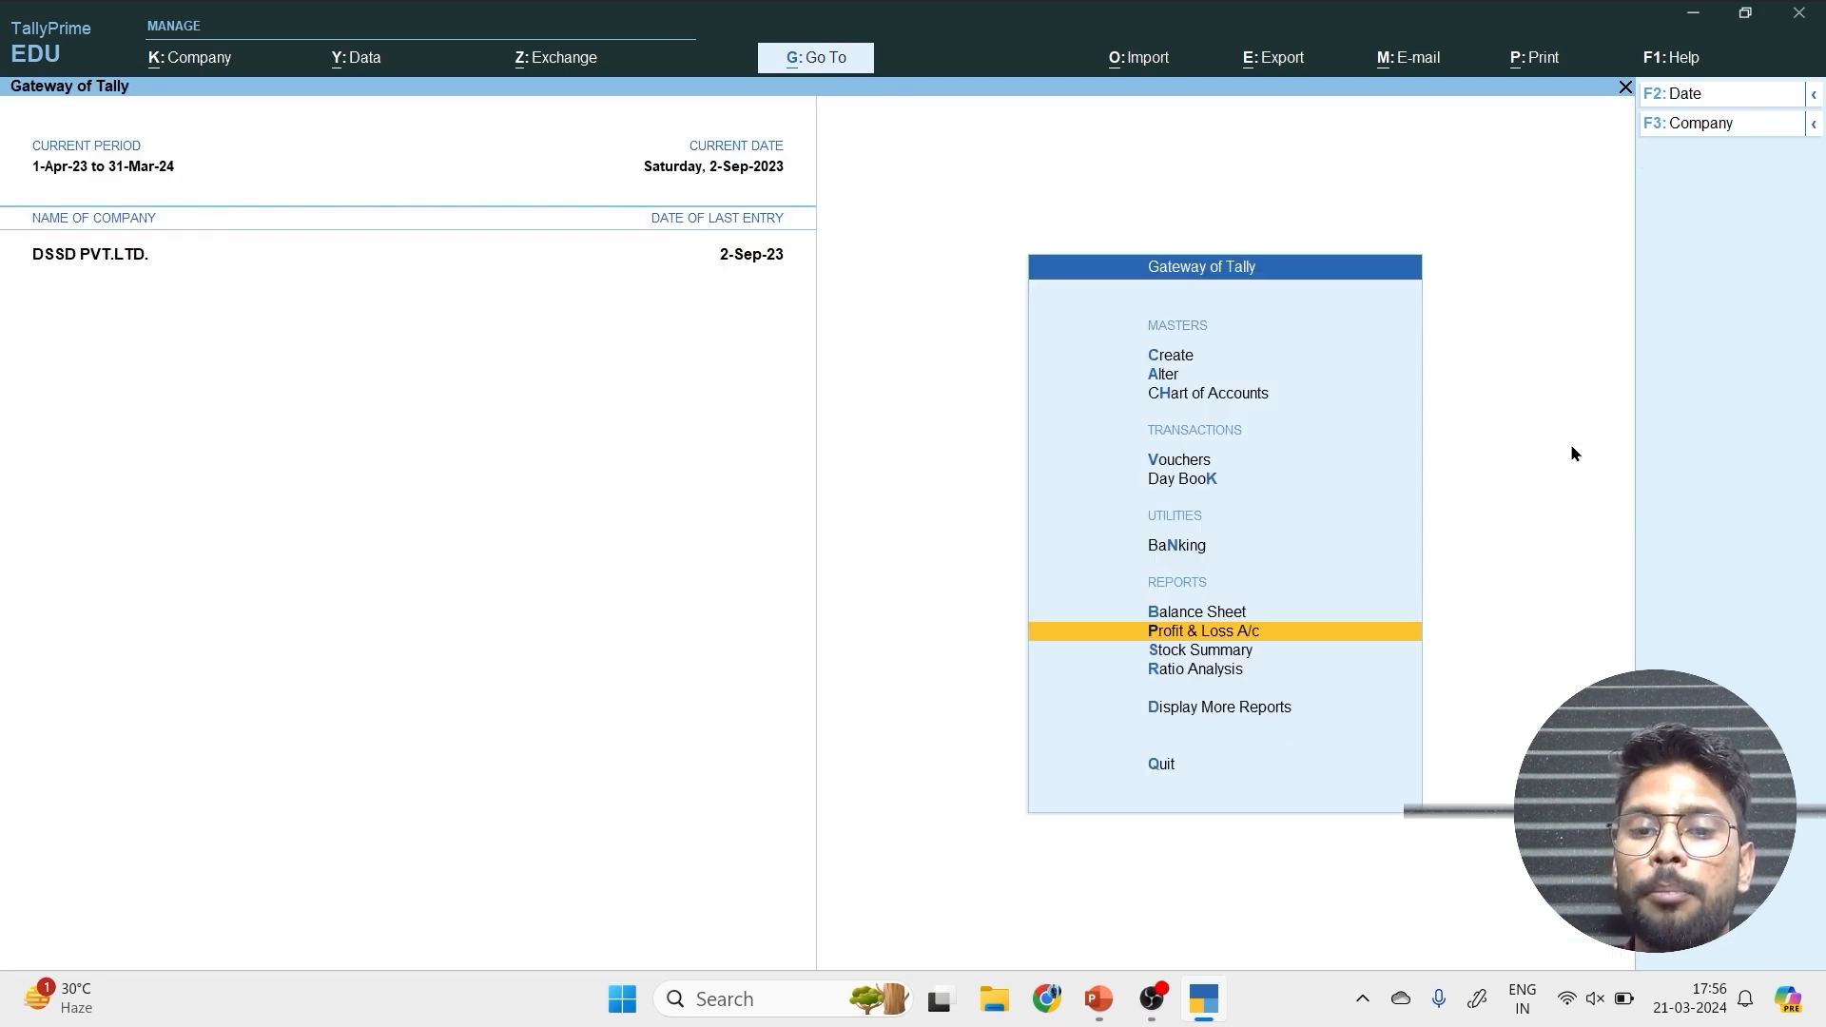
{"action": "key", "text": "Up"}
{"action": "key", "text": "Up"}
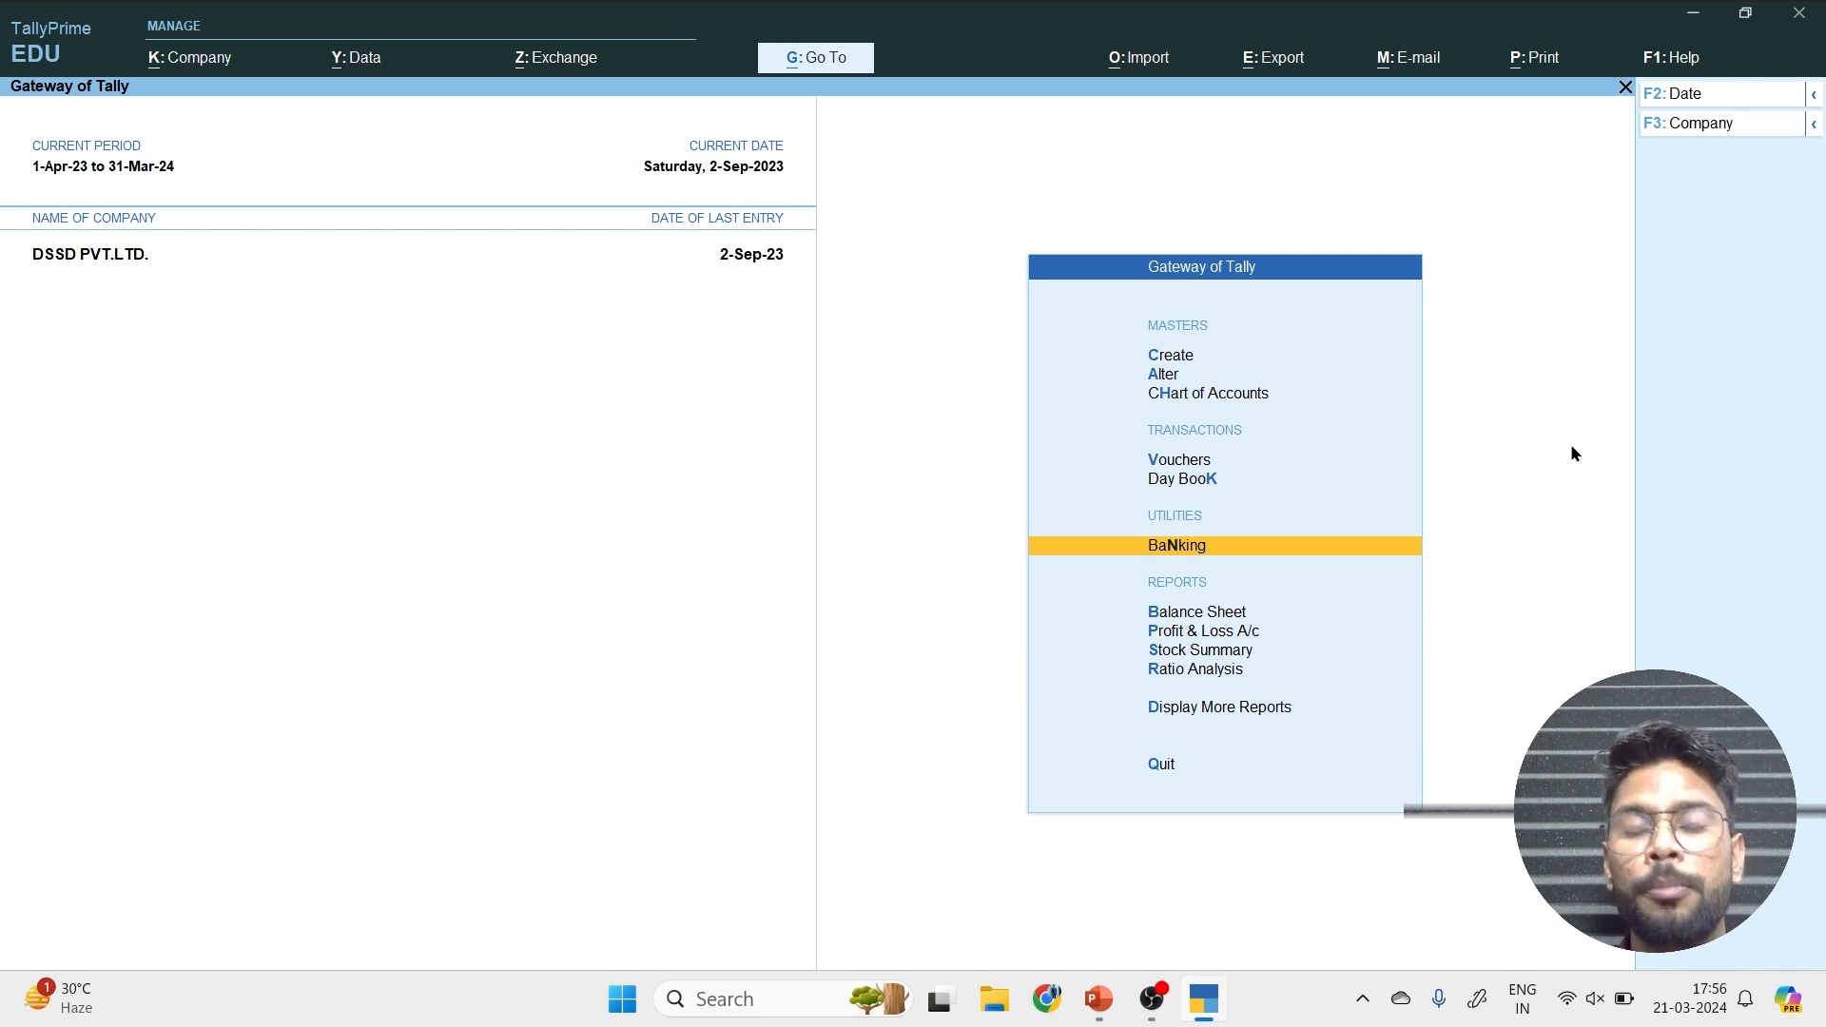
{"action": "key", "text": "Up"}
{"action": "key", "text": "Up"}
{"action": "key", "text": "Return"}
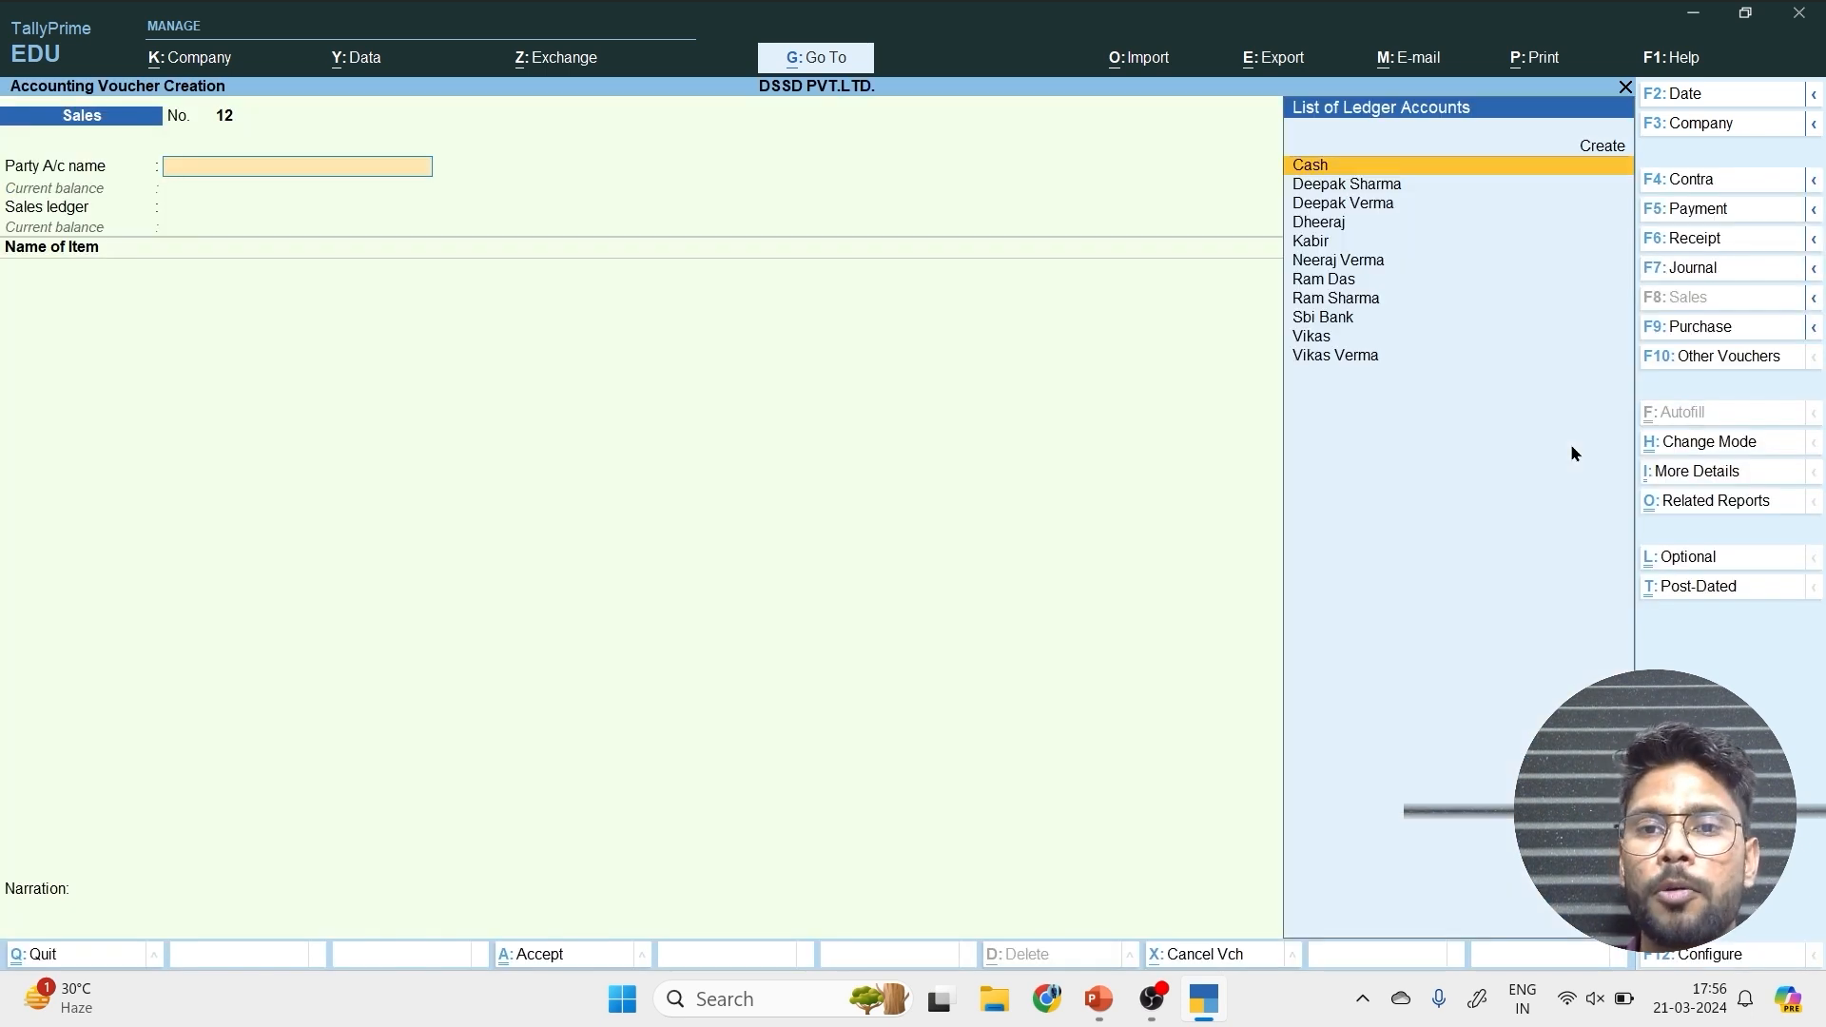
Choose the newly created customer as the party, accept the party details and use Sale as the sales ledger.
{"action": "key", "text": "Down"}
{"action": "key", "text": "Down"}
{"action": "key", "text": "Down"}
{"action": "key", "text": "Down"}
{"action": "key", "text": "Down"}
{"action": "key", "text": "Down"}
{"action": "key", "text": "Down"}
{"action": "key", "text": "Down"}
{"action": "key", "text": "Down"}
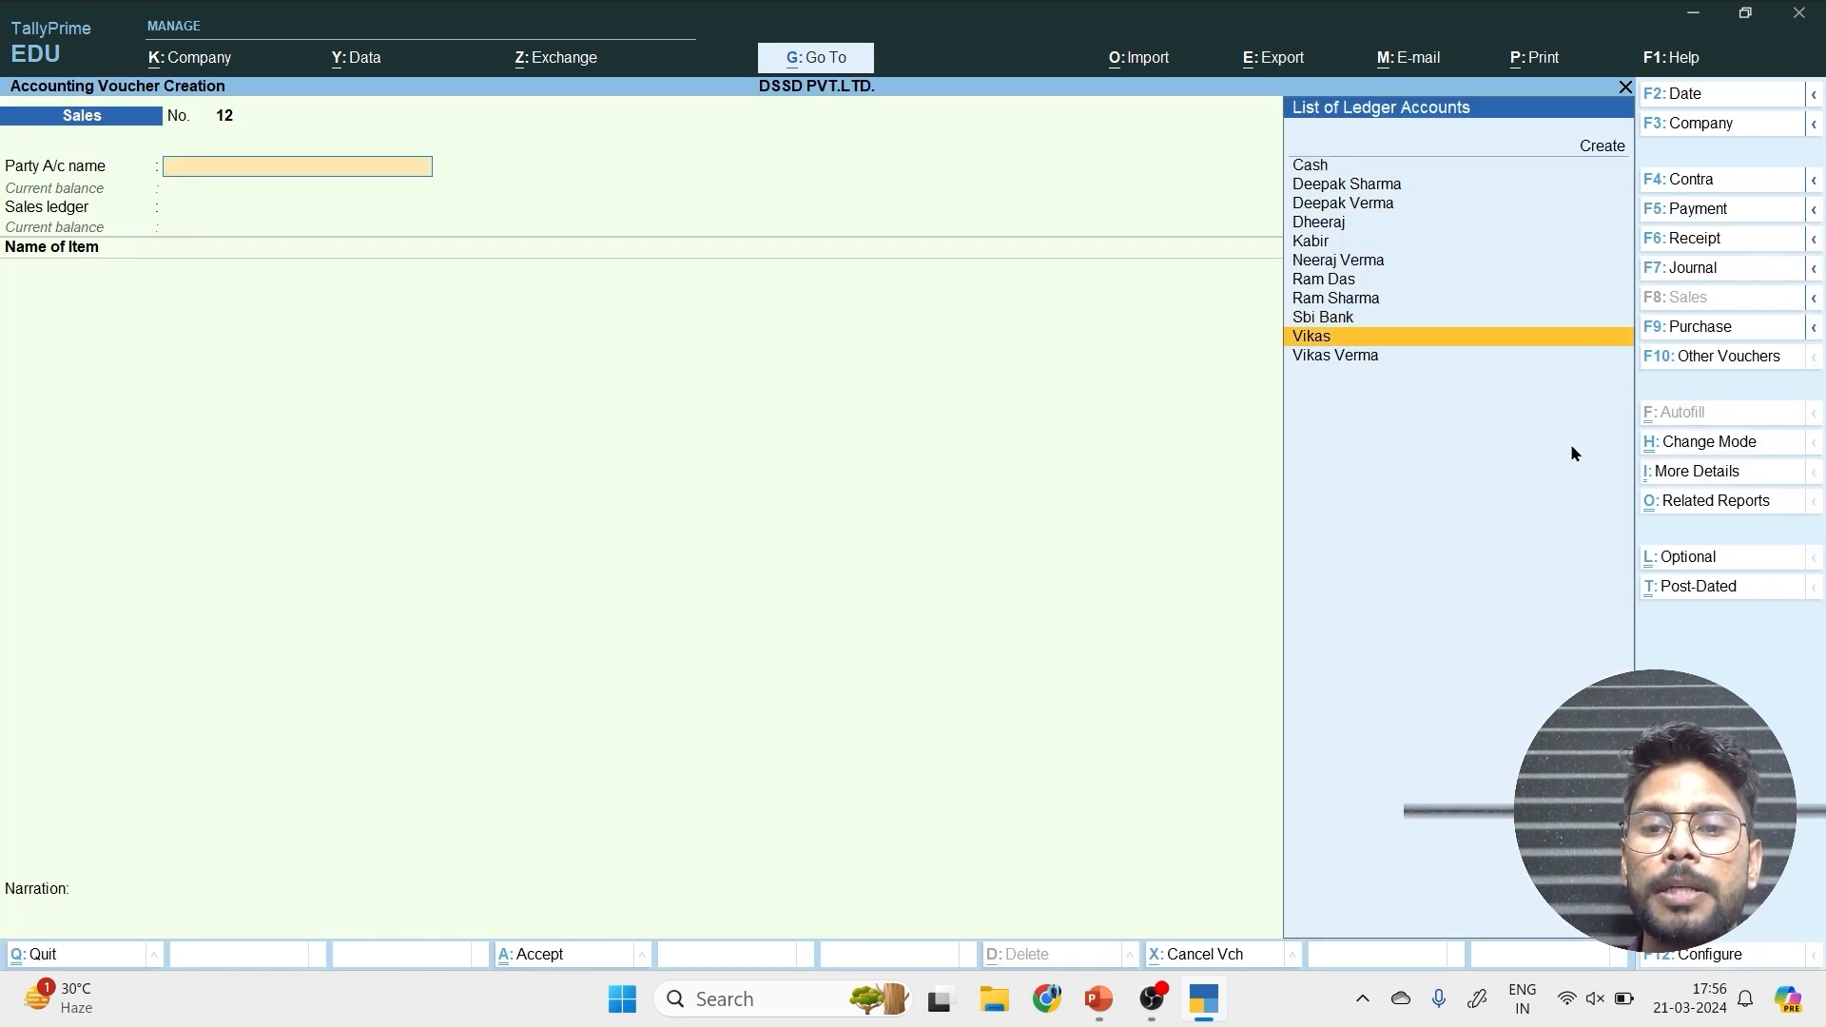
{"action": "key", "text": "Down"}
{"action": "key", "text": "Return"}
{"action": "key", "text": "Return"}
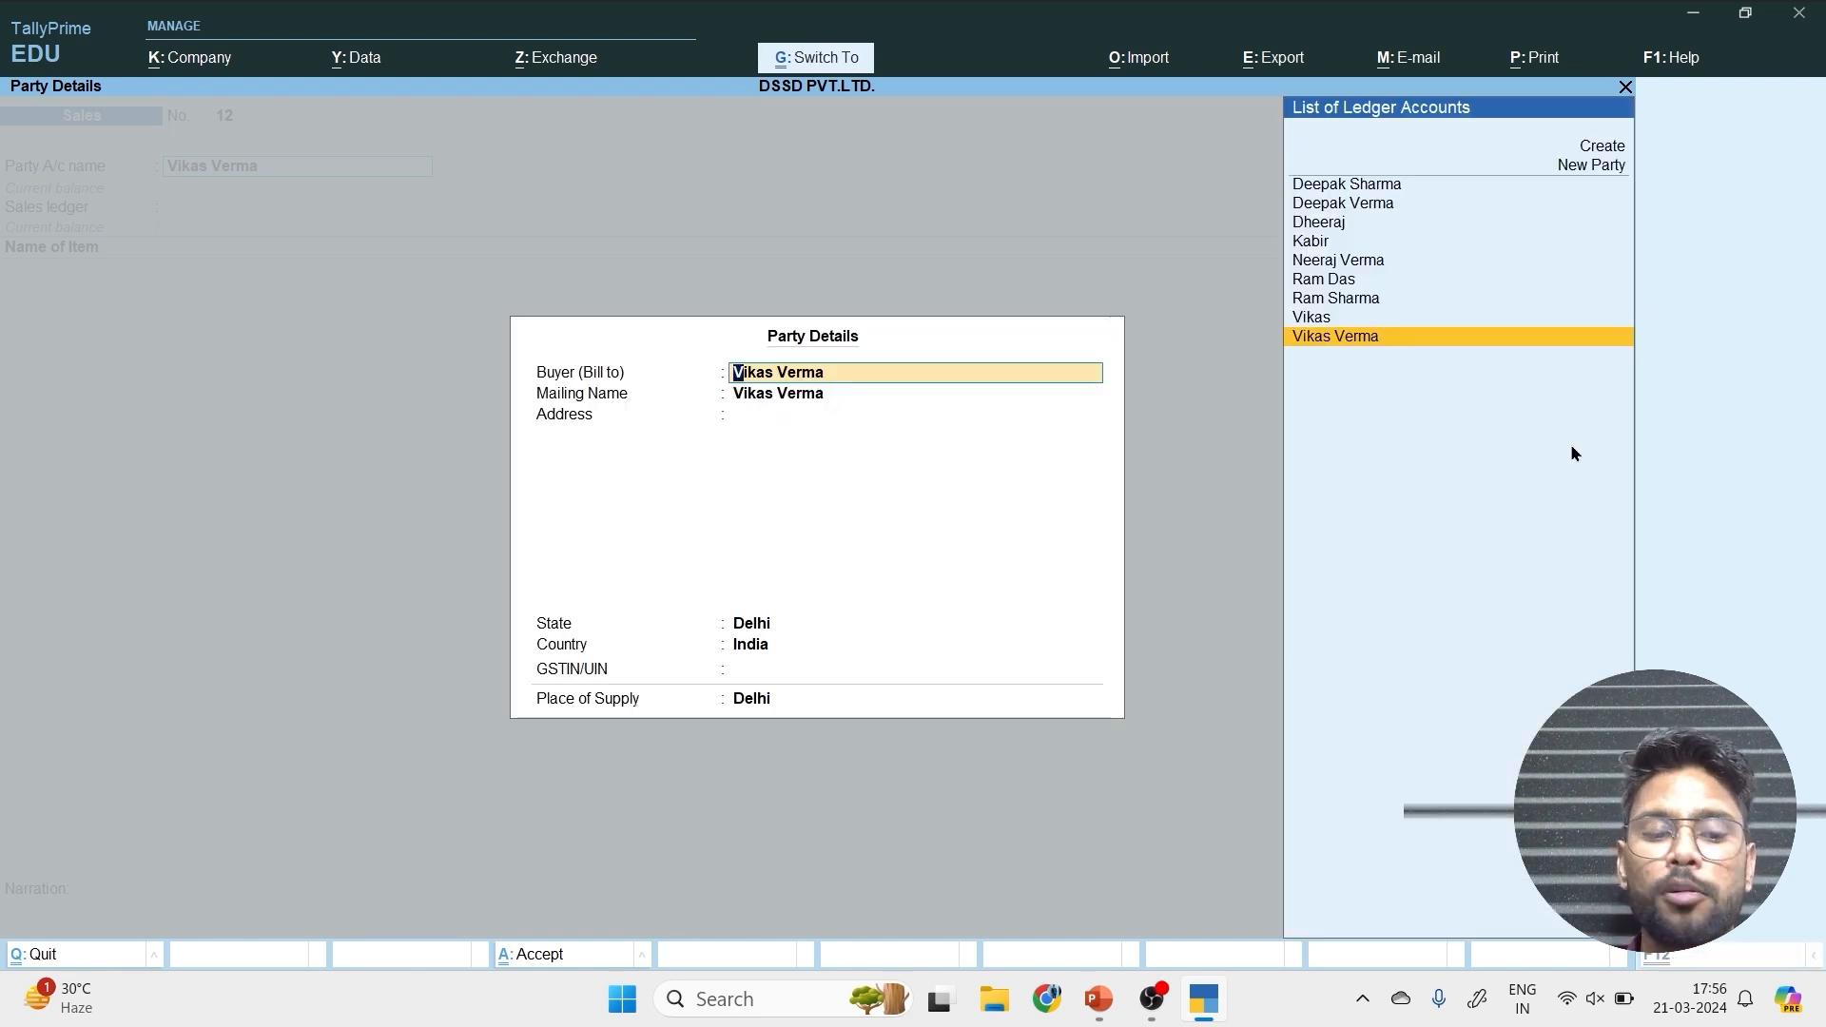
{"action": "key", "text": "ctrl+a"}
{"action": "key", "text": "Return"}
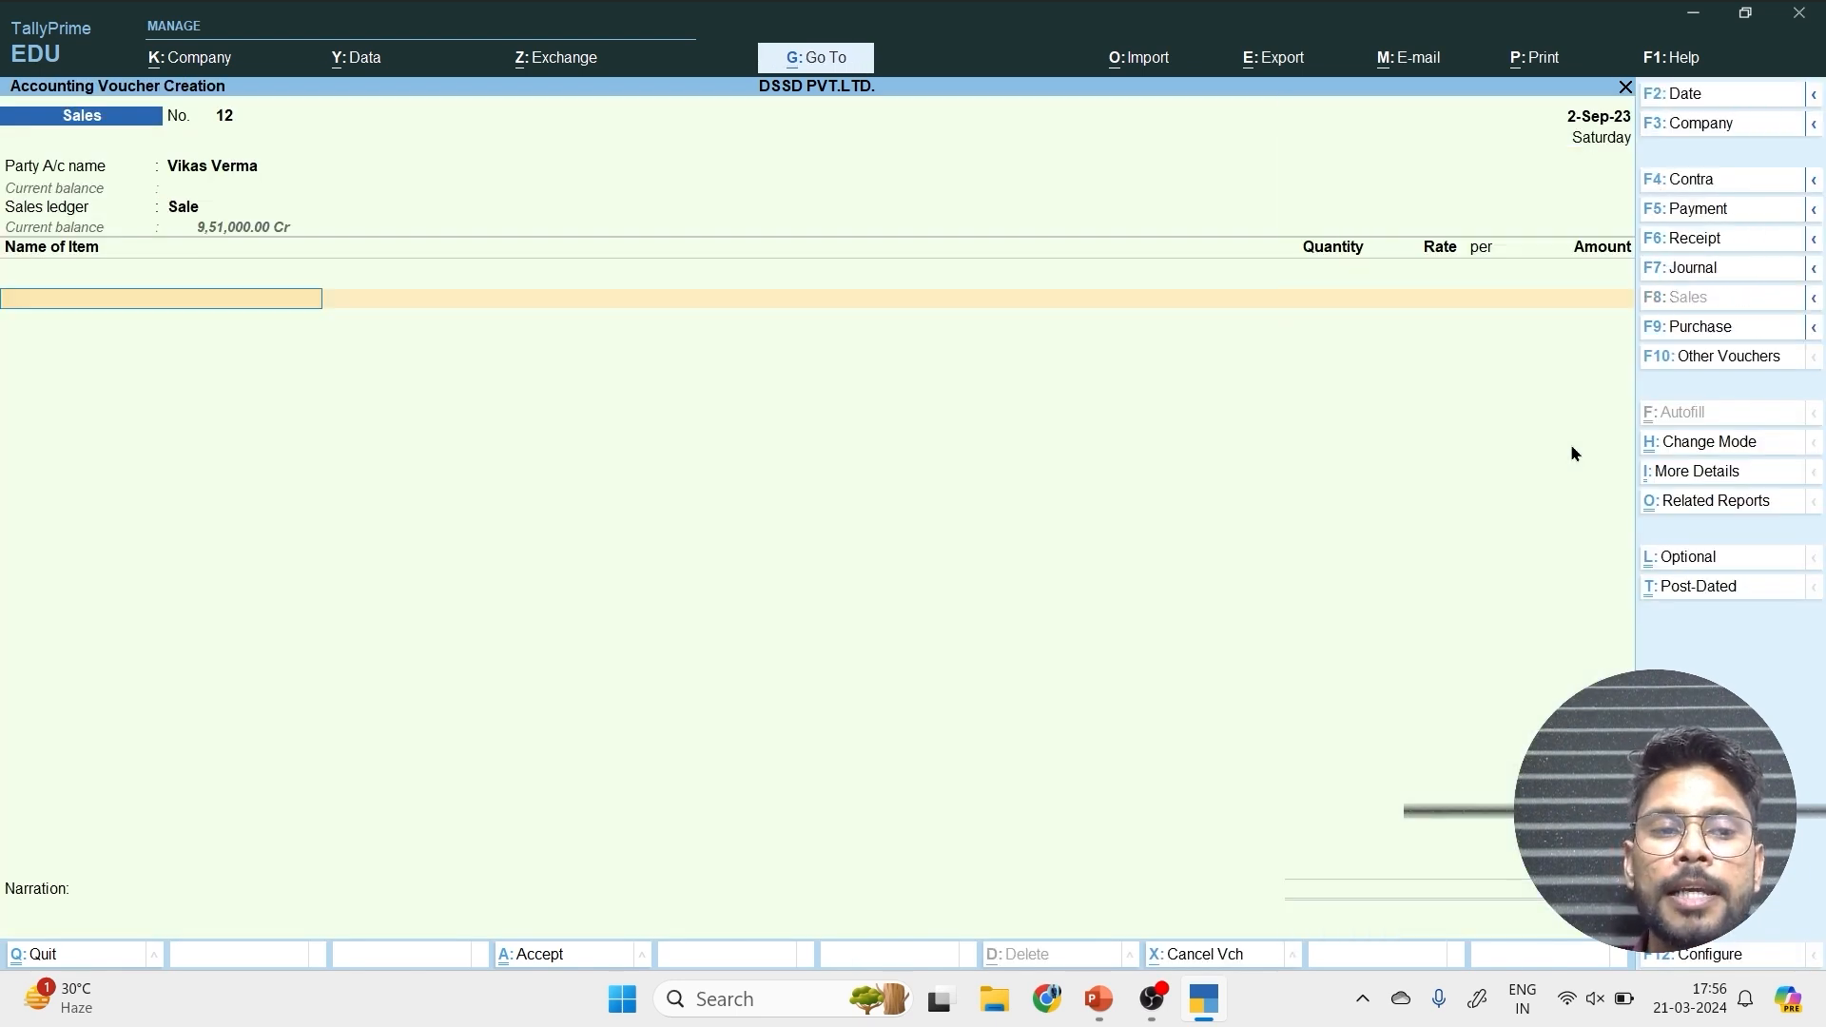
Enter 100 pcs of Phone on the new voucher, keeping the tracking and order numbers Not Applicable.
{"action": "type", "text": "P"}
{"action": "key", "text": "Return"}
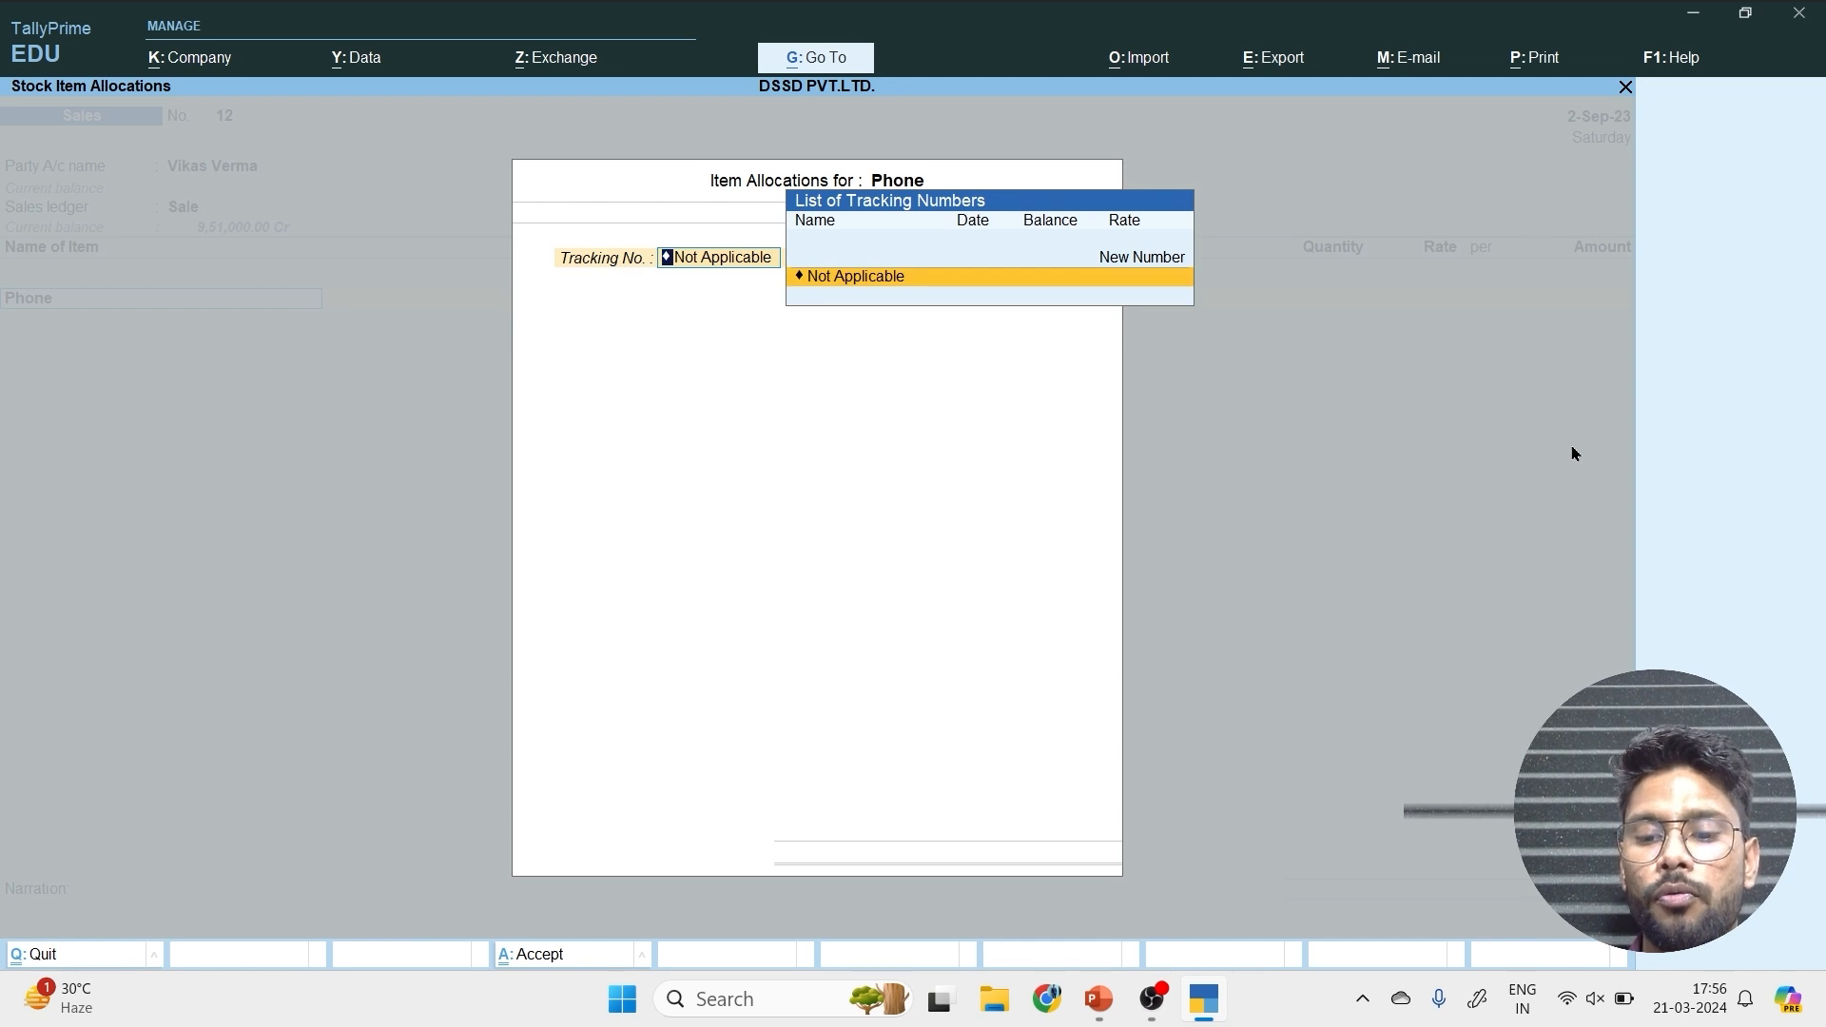
{"action": "key", "text": "Return"}
{"action": "key", "text": "Return"}
{"action": "type", "text": "100"}
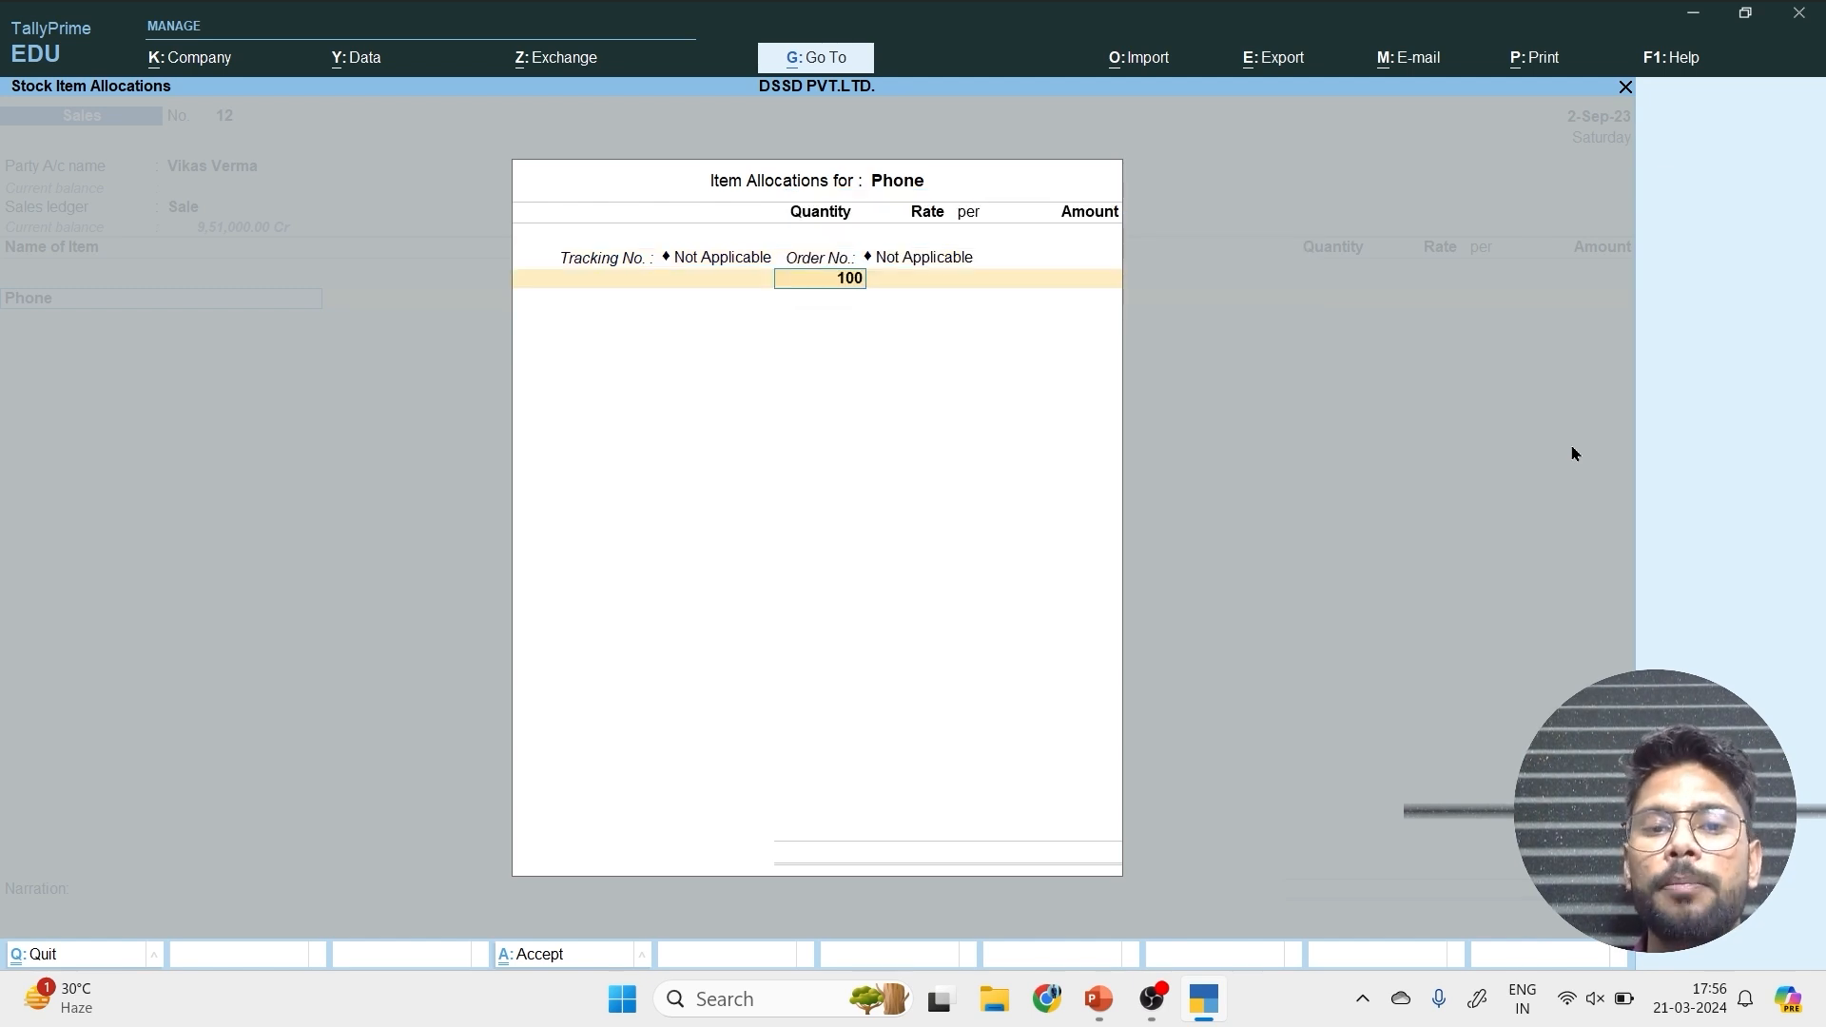
{"action": "key", "text": "Return"}
Set the Phone rate to 45,000 per pcs and save the voucher, agreeing to send its details for e-Way Bill generation.
{"action": "key", "text": "Return"}
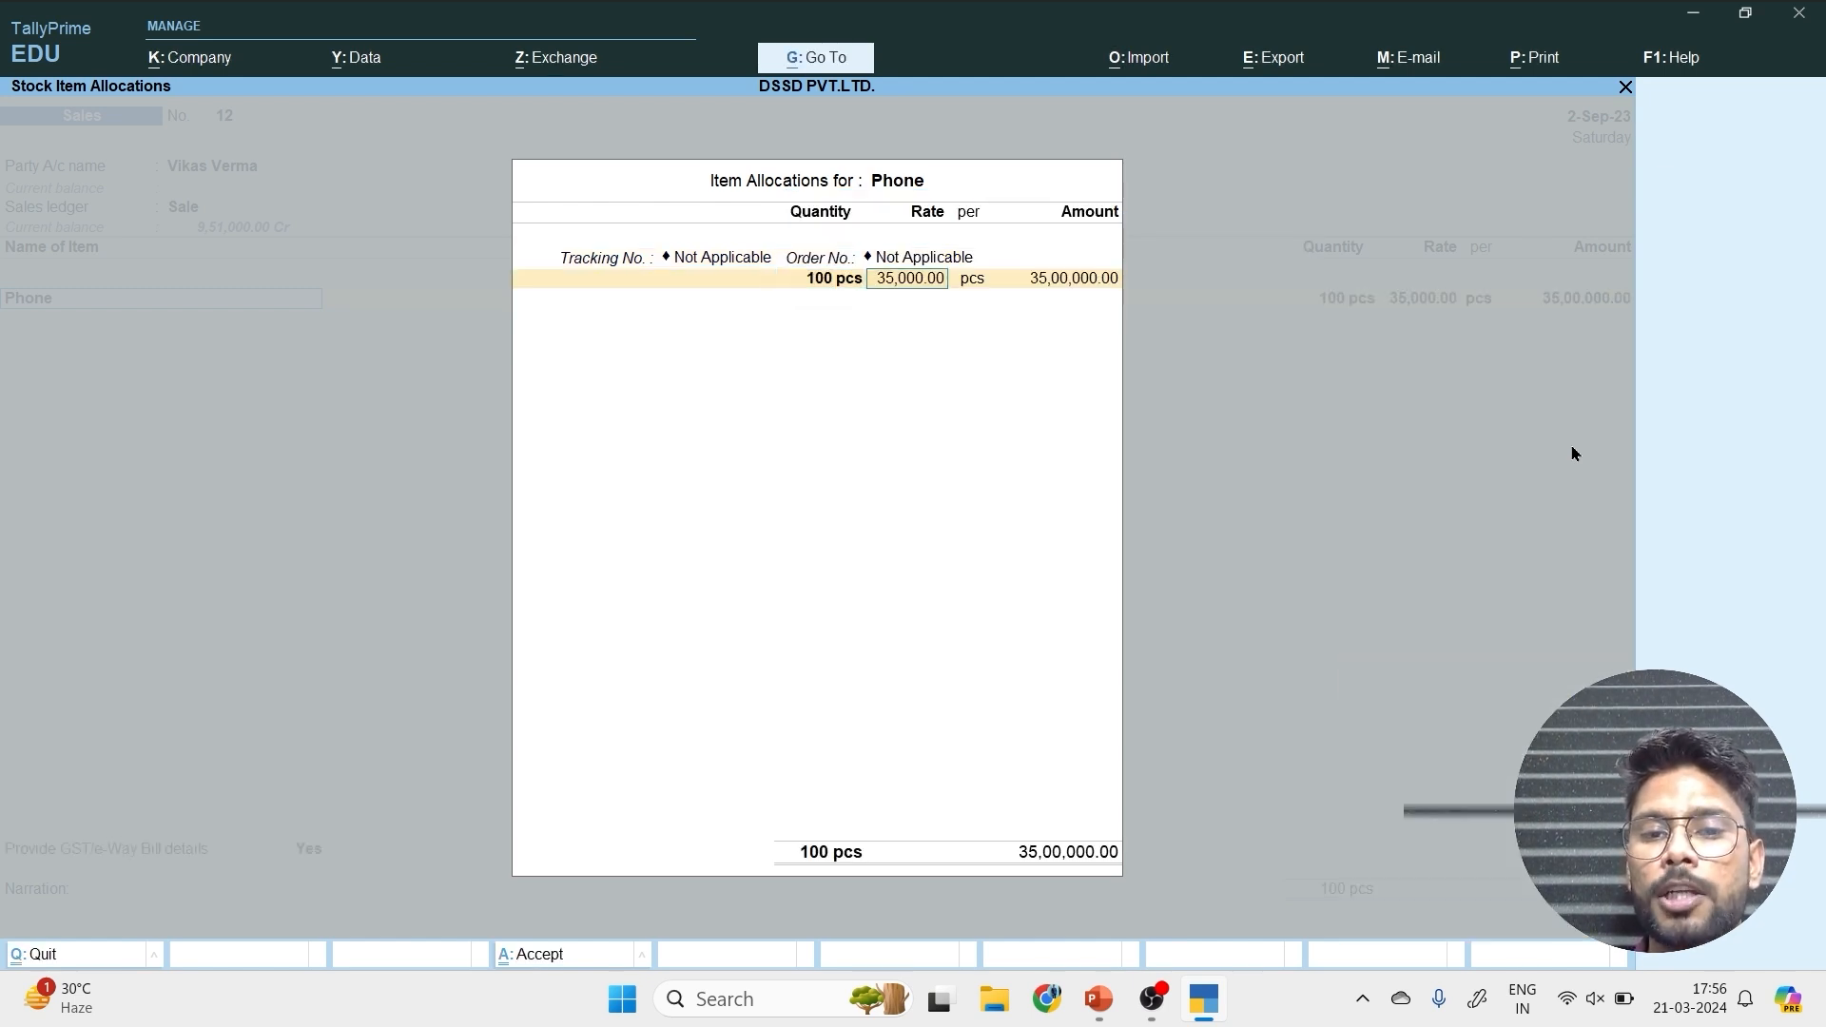
{"action": "type", "text": "45000"}
{"action": "key", "text": "Return"}
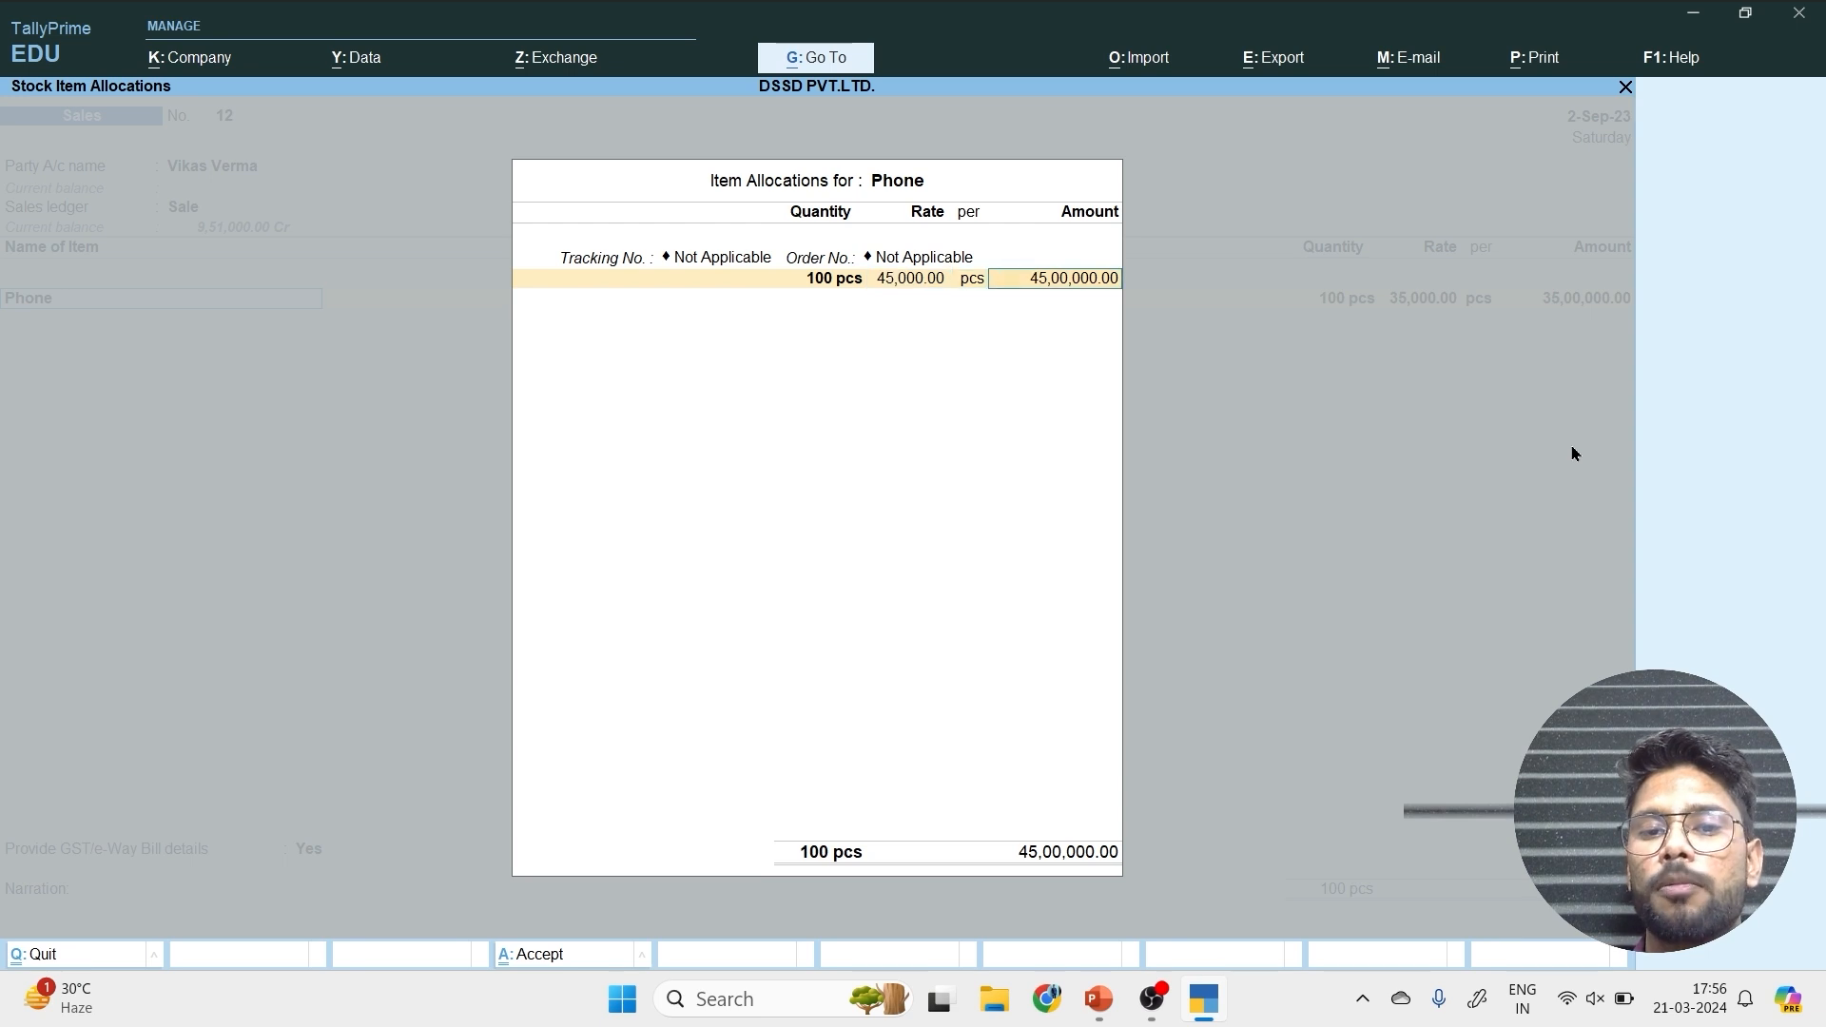
{"action": "key", "text": "Return"}
{"action": "key", "text": "ctrl+a"}
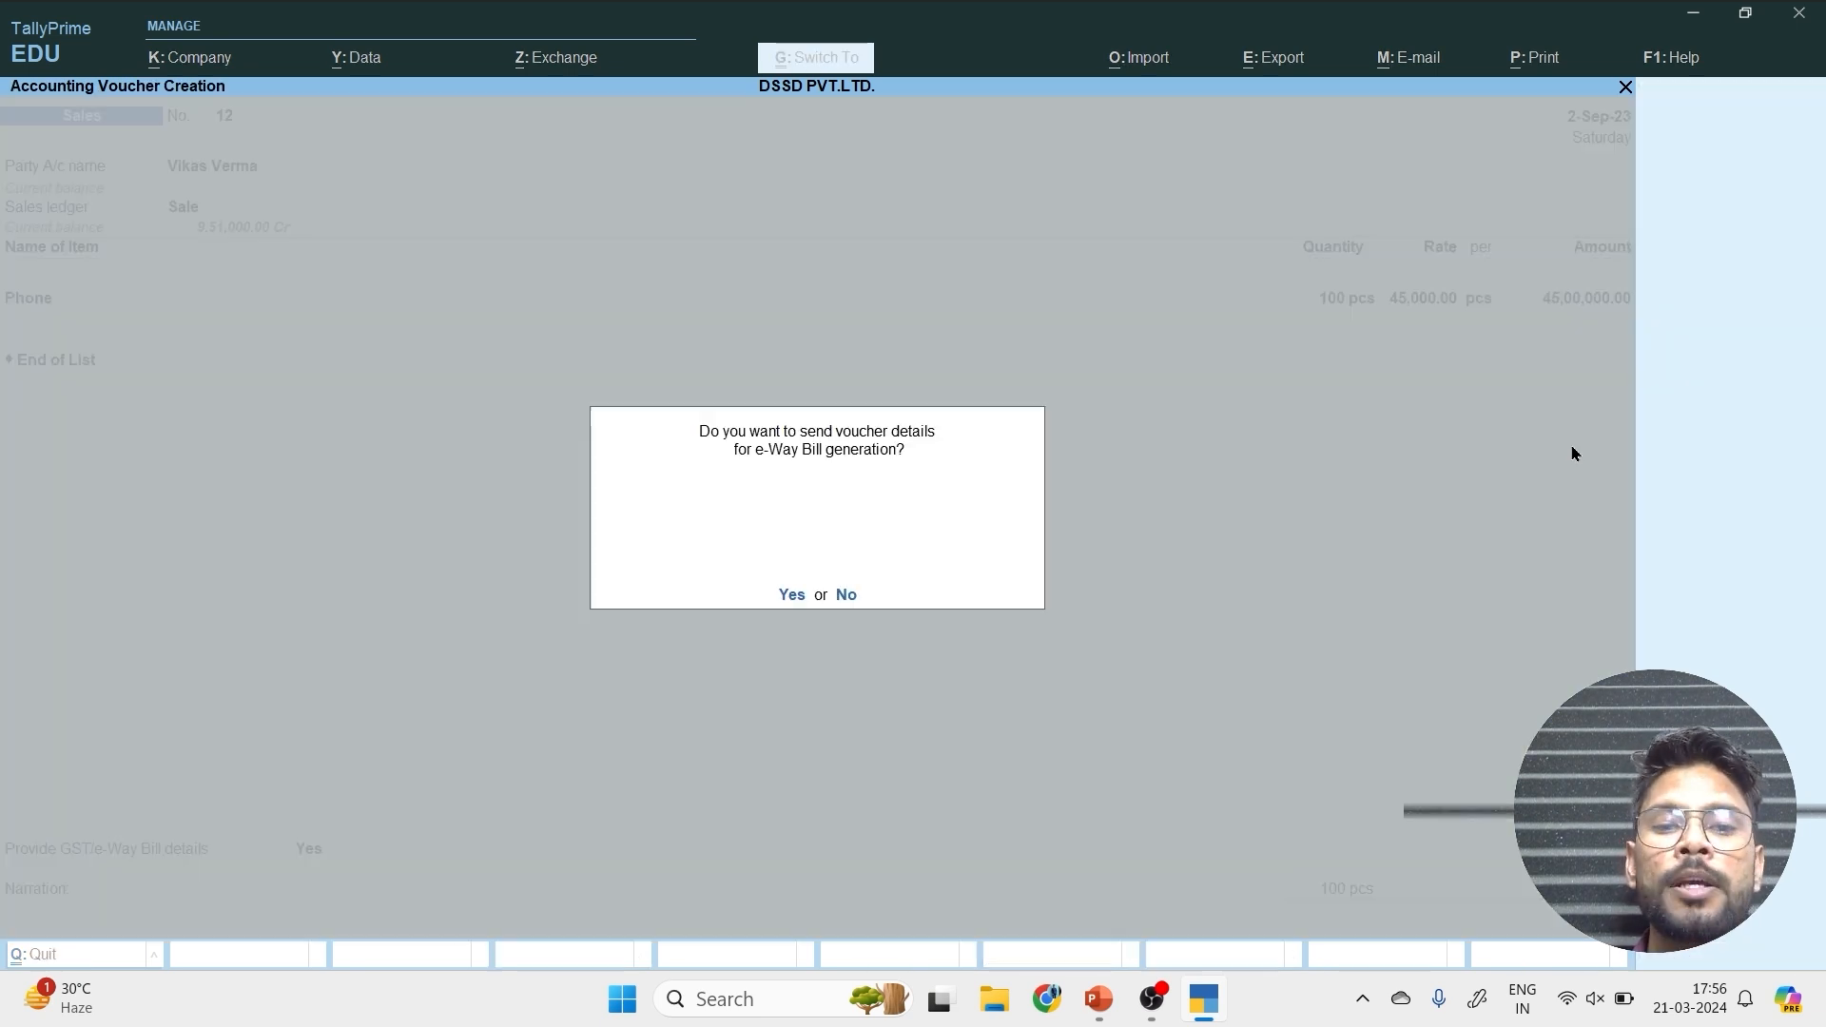
{"action": "key", "text": "y"}
{"action": "key", "text": "Return"}
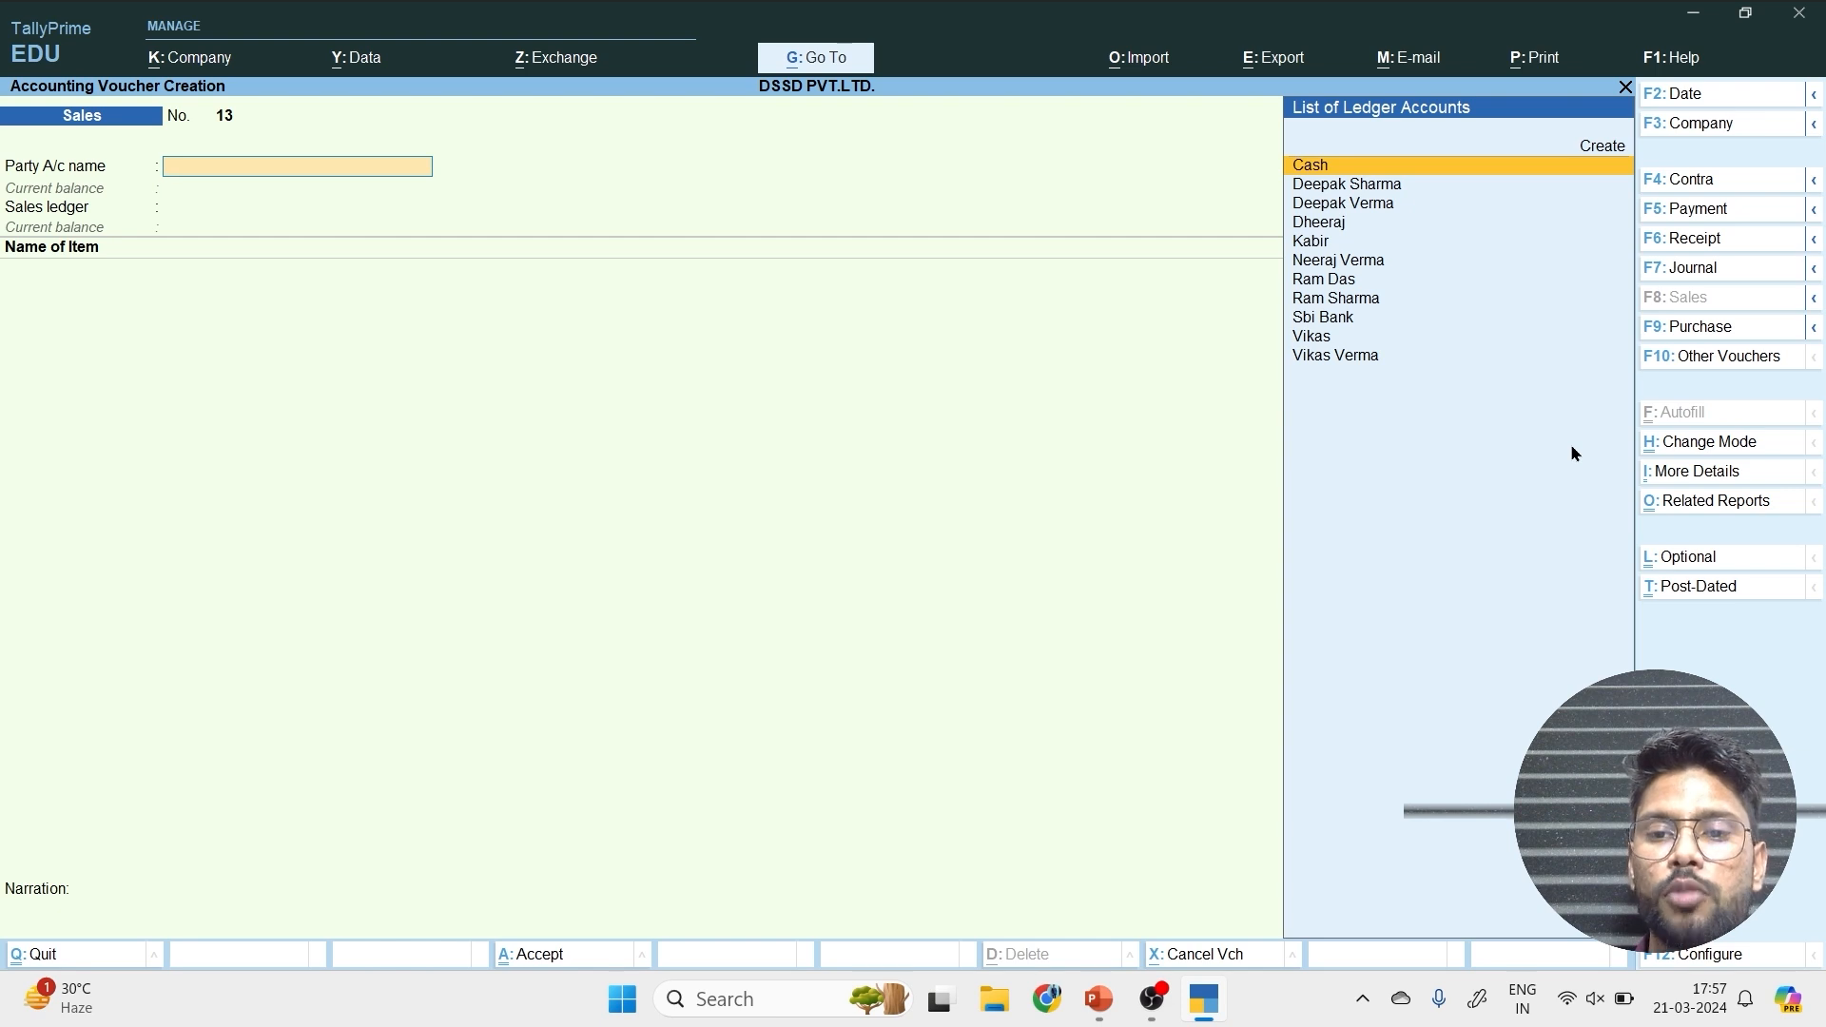
Choose the same new customer as the party on another sales voucher, accept the party details and use Sale as the sales ledger.
{"action": "key", "text": "Down"}
{"action": "key", "text": "Down"}
{"action": "key", "text": "Down"}
{"action": "key", "text": "Down"}
{"action": "key", "text": "Down"}
{"action": "key", "text": "Down"}
{"action": "key", "text": "Down"}
{"action": "key", "text": "Down"}
{"action": "key", "text": "Down"}
{"action": "key", "text": "Down"}
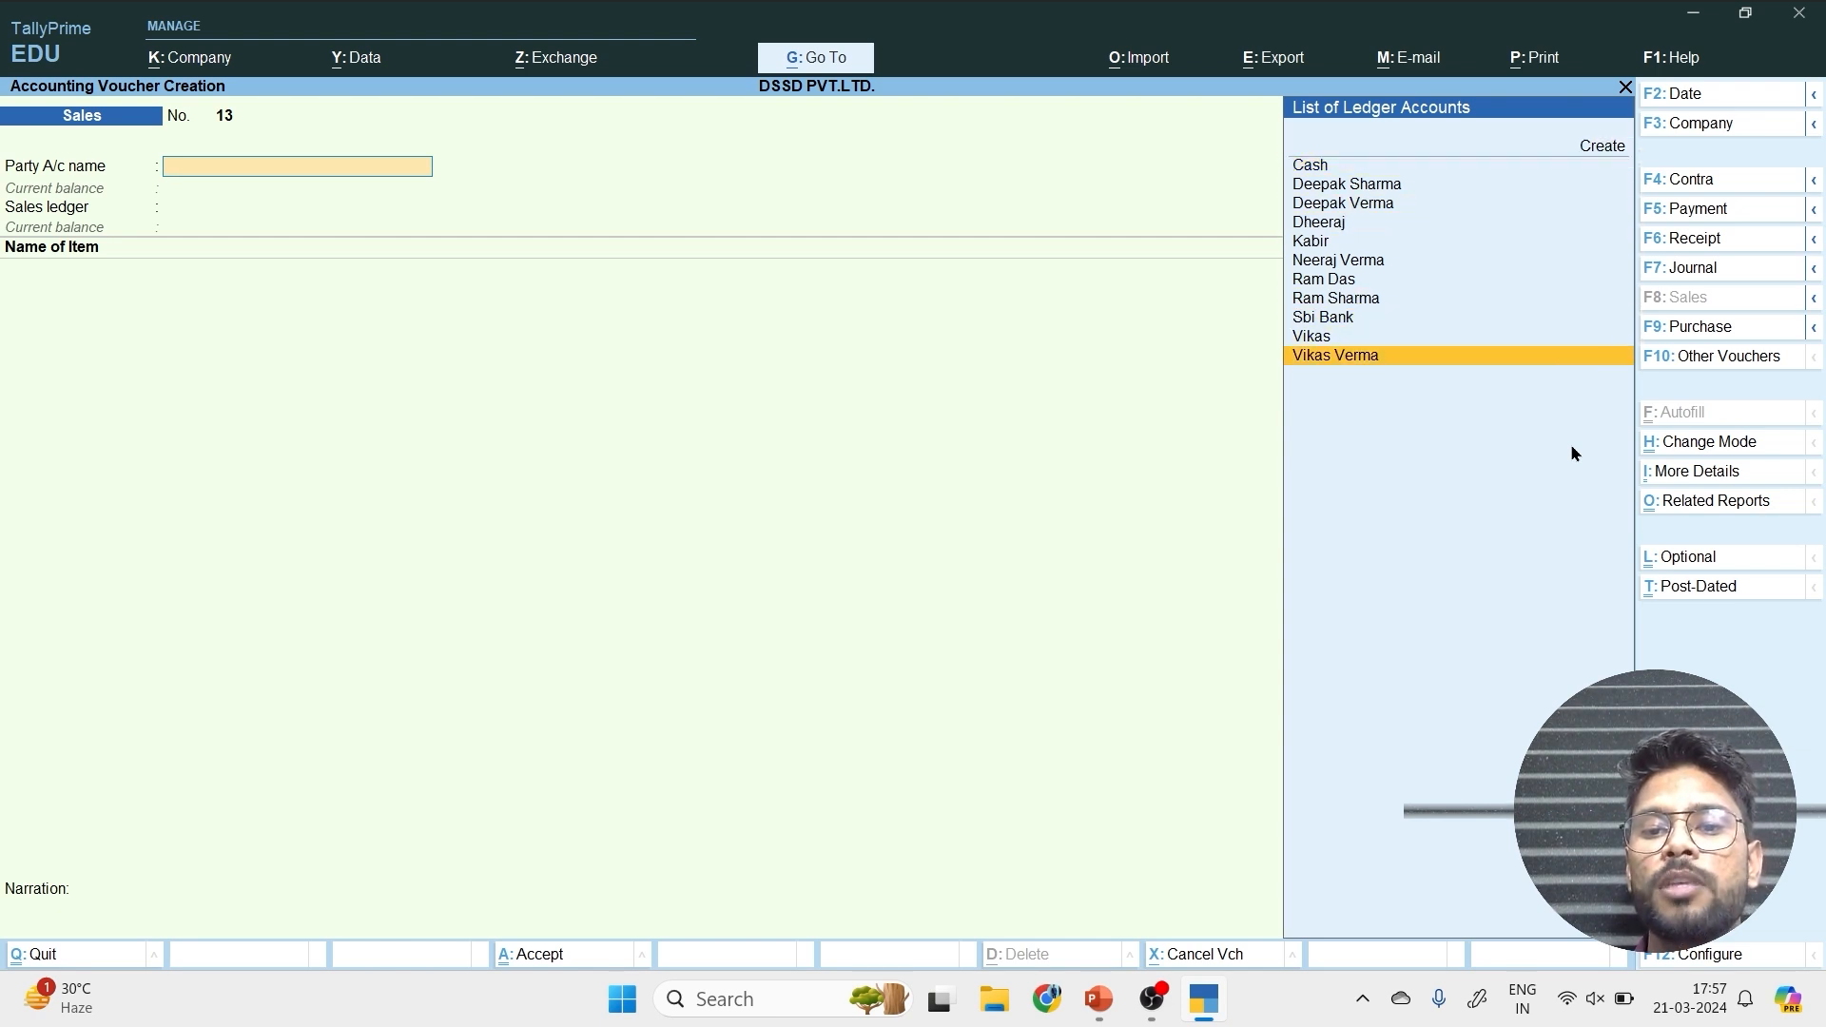
{"action": "key", "text": "Return"}
{"action": "key", "text": "ctrl+a"}
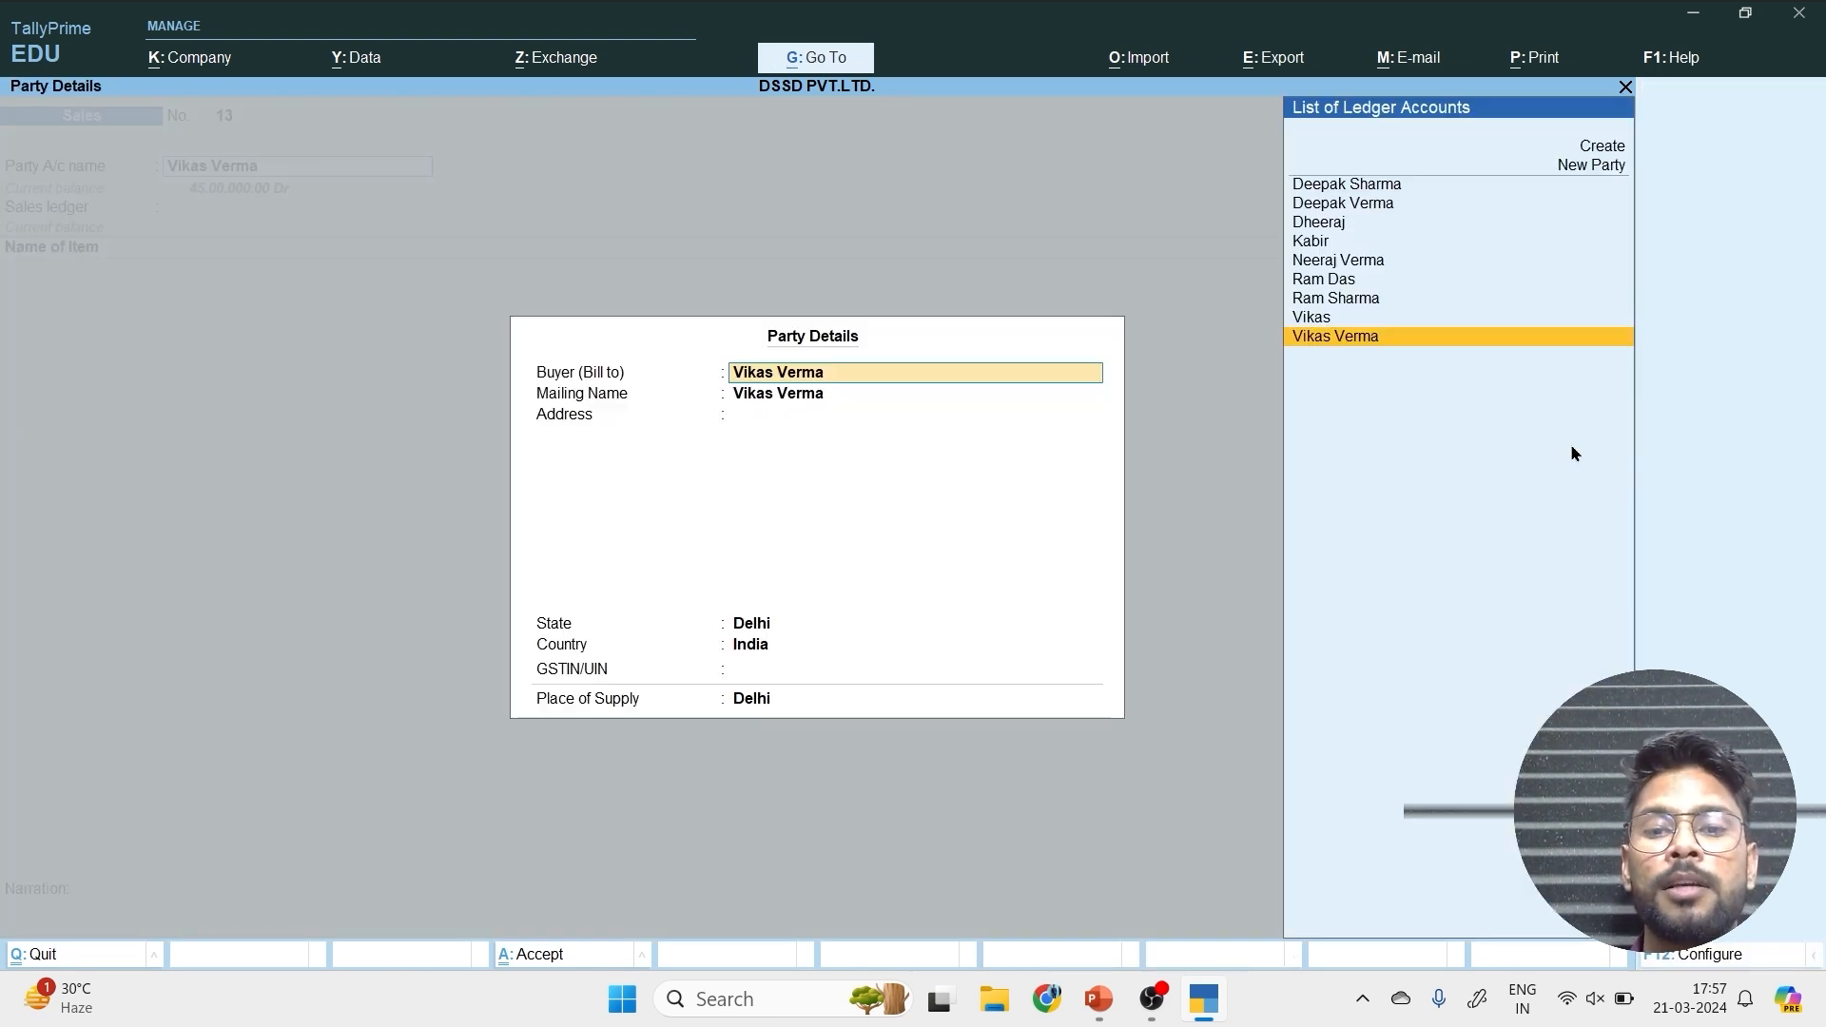
{"action": "key", "text": "ctrl+a"}
{"action": "key", "text": "Return"}
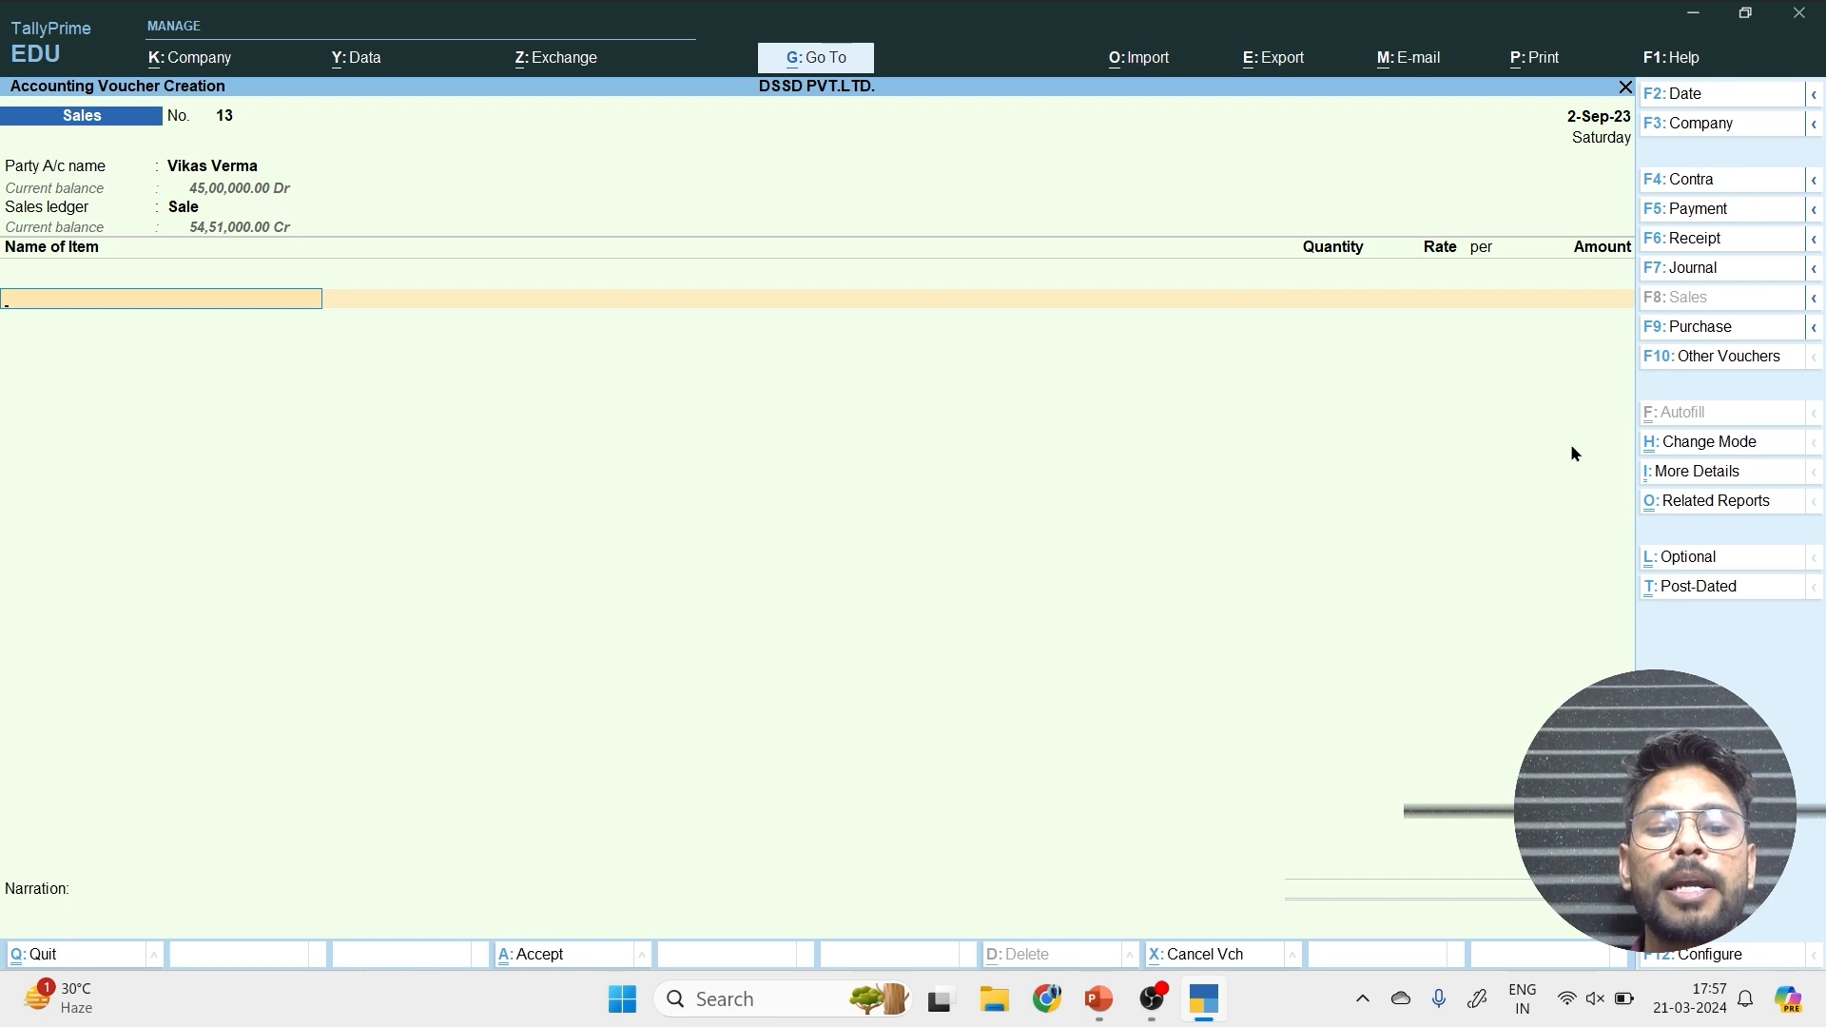
Enter 300 pcs of Phone on the sales voucher, keeping the tracking and order numbers Not Applicable.
{"action": "type", "text": "p"}
{"action": "key", "text": "Return"}
{"action": "key", "text": "Return"}
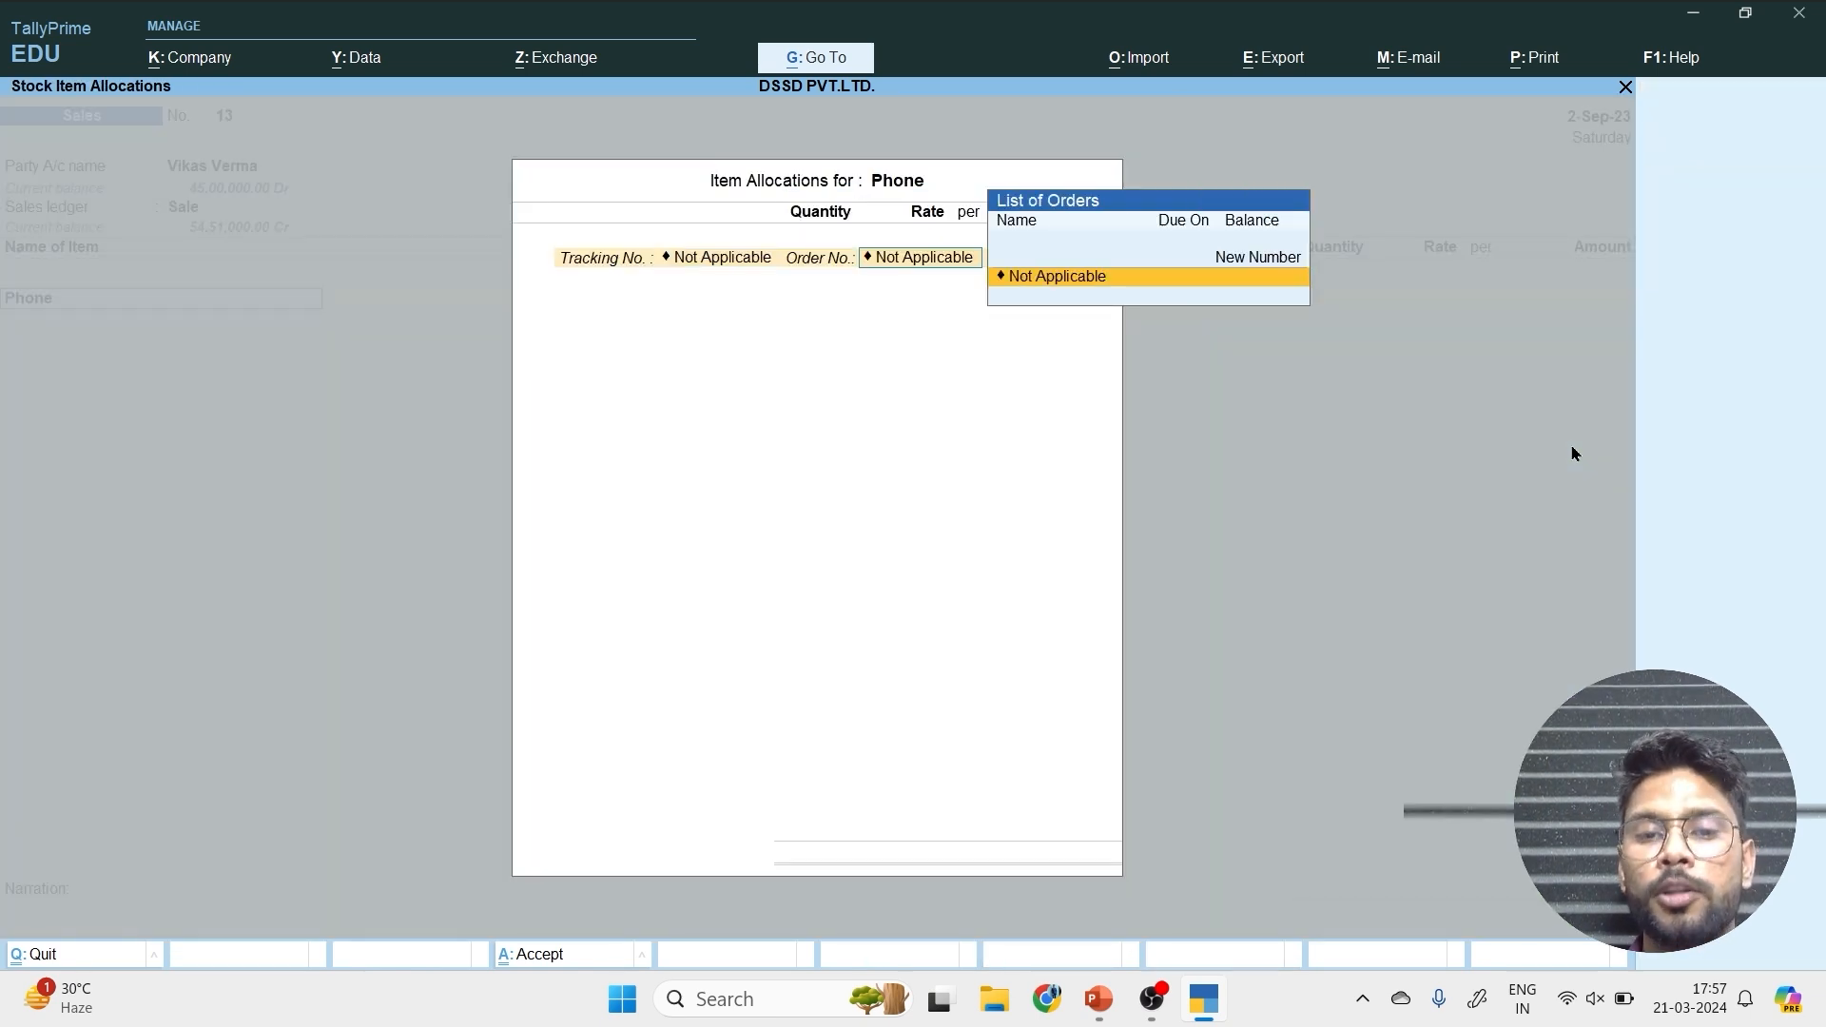
{"action": "key", "text": "Return"}
{"action": "type", "text": "300"}
Set the Phone rate to 50,000 per pcs and save the voucher, agreeing to send its details for e-Way Bill generation.
{"action": "key", "text": "Return"}
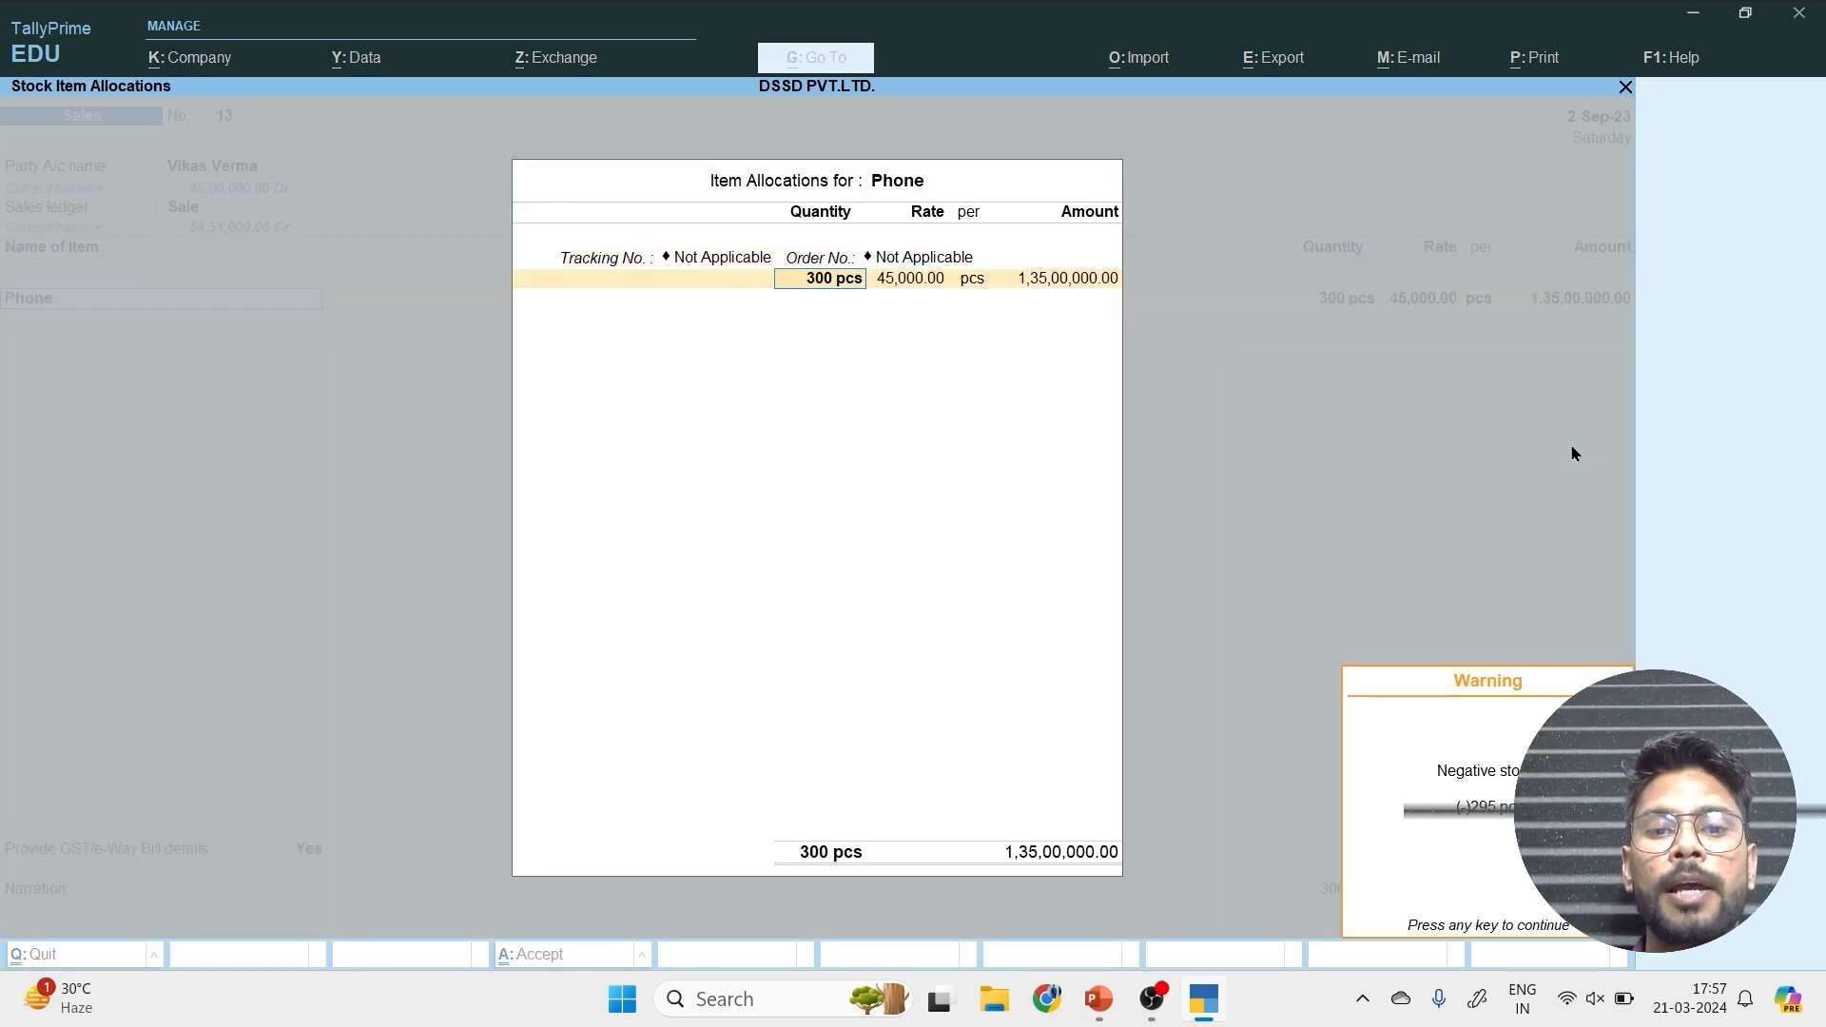
{"action": "key", "text": "Return"}
{"action": "type", "text": "50,00"}
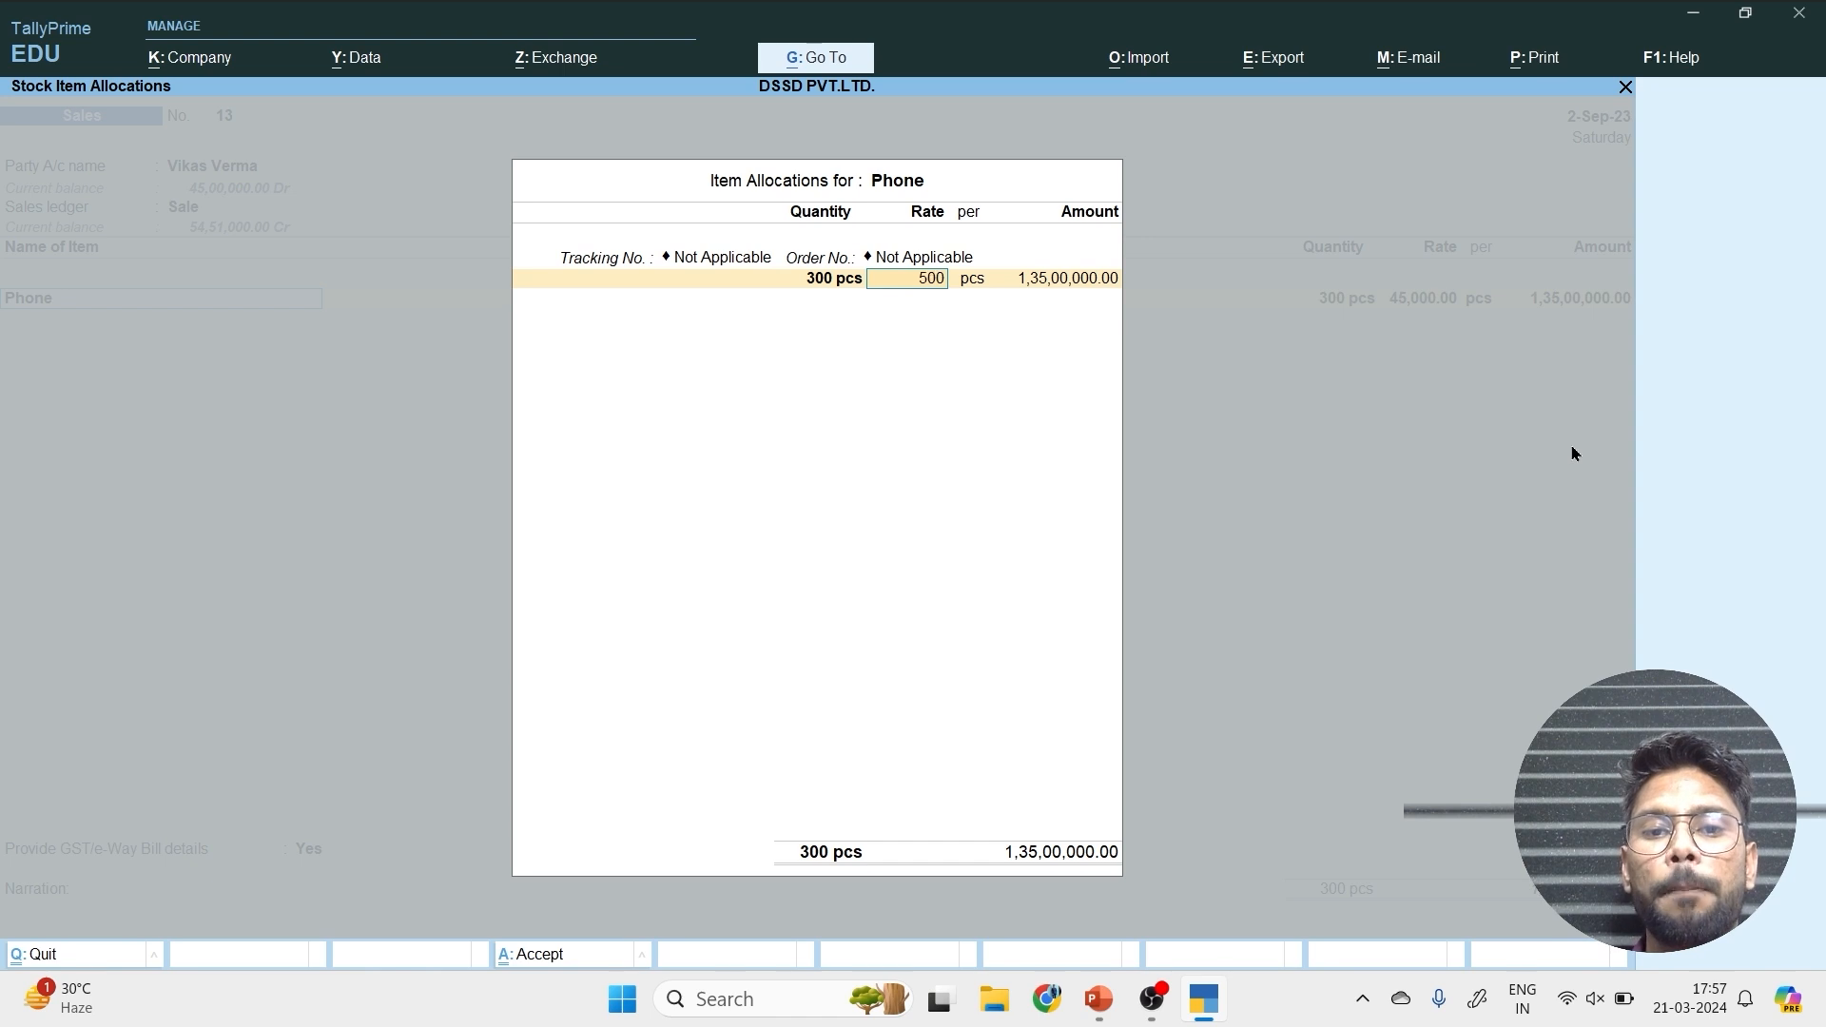
{"action": "type", "text": "0"}
{"action": "key", "text": "Return"}
{"action": "key", "text": "Return"}
{"action": "key", "text": "Return"}
{"action": "key", "text": "Return"}
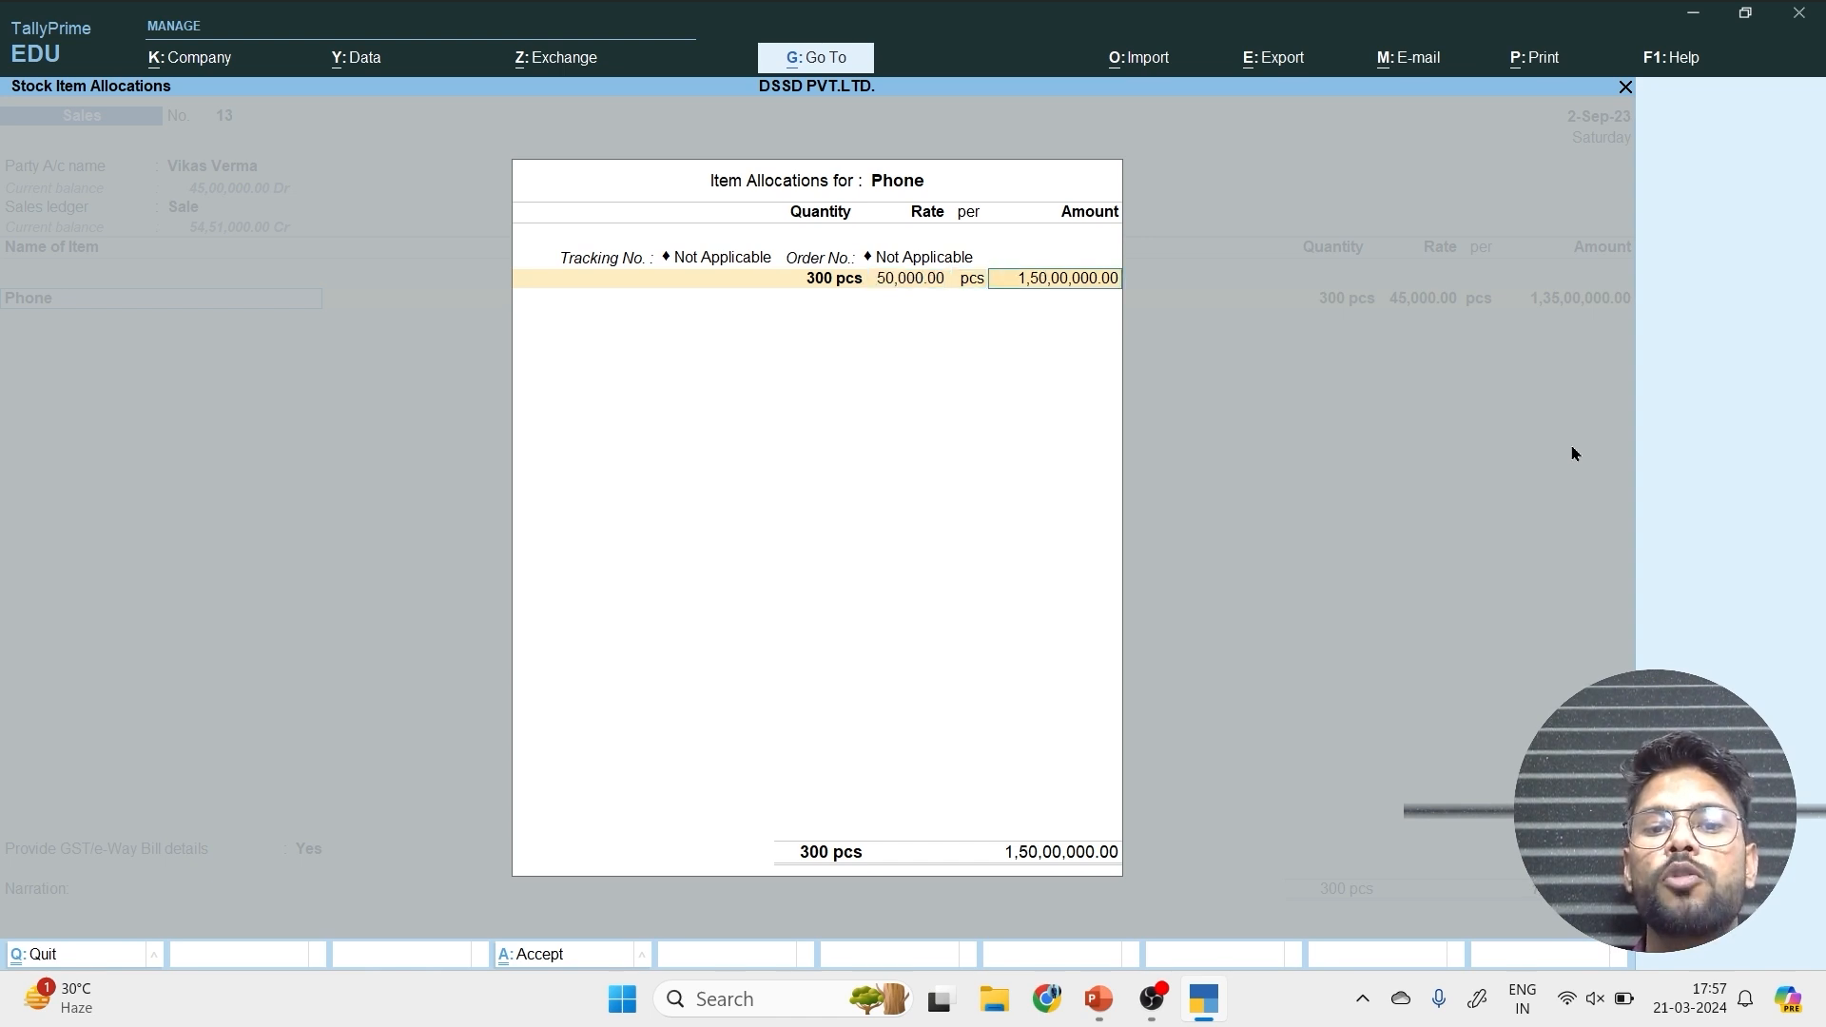
{"action": "key", "text": "Return"}
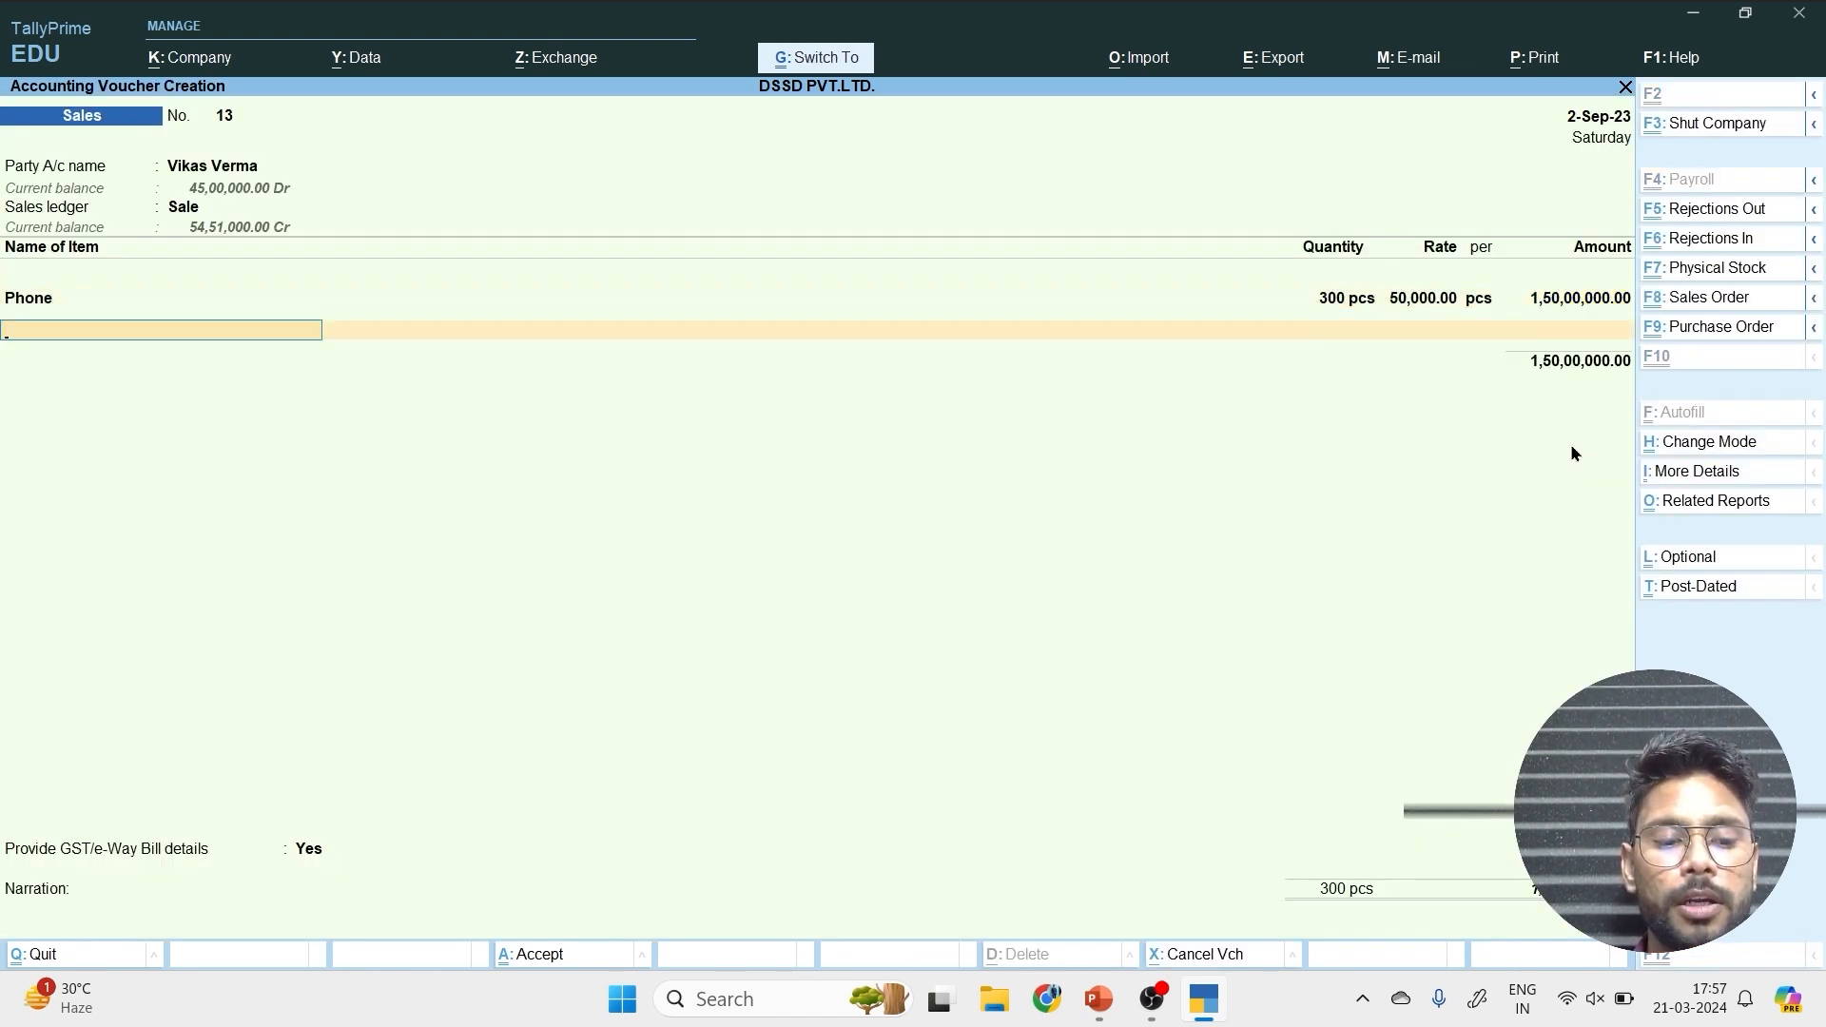
{"action": "key", "text": "Return"}
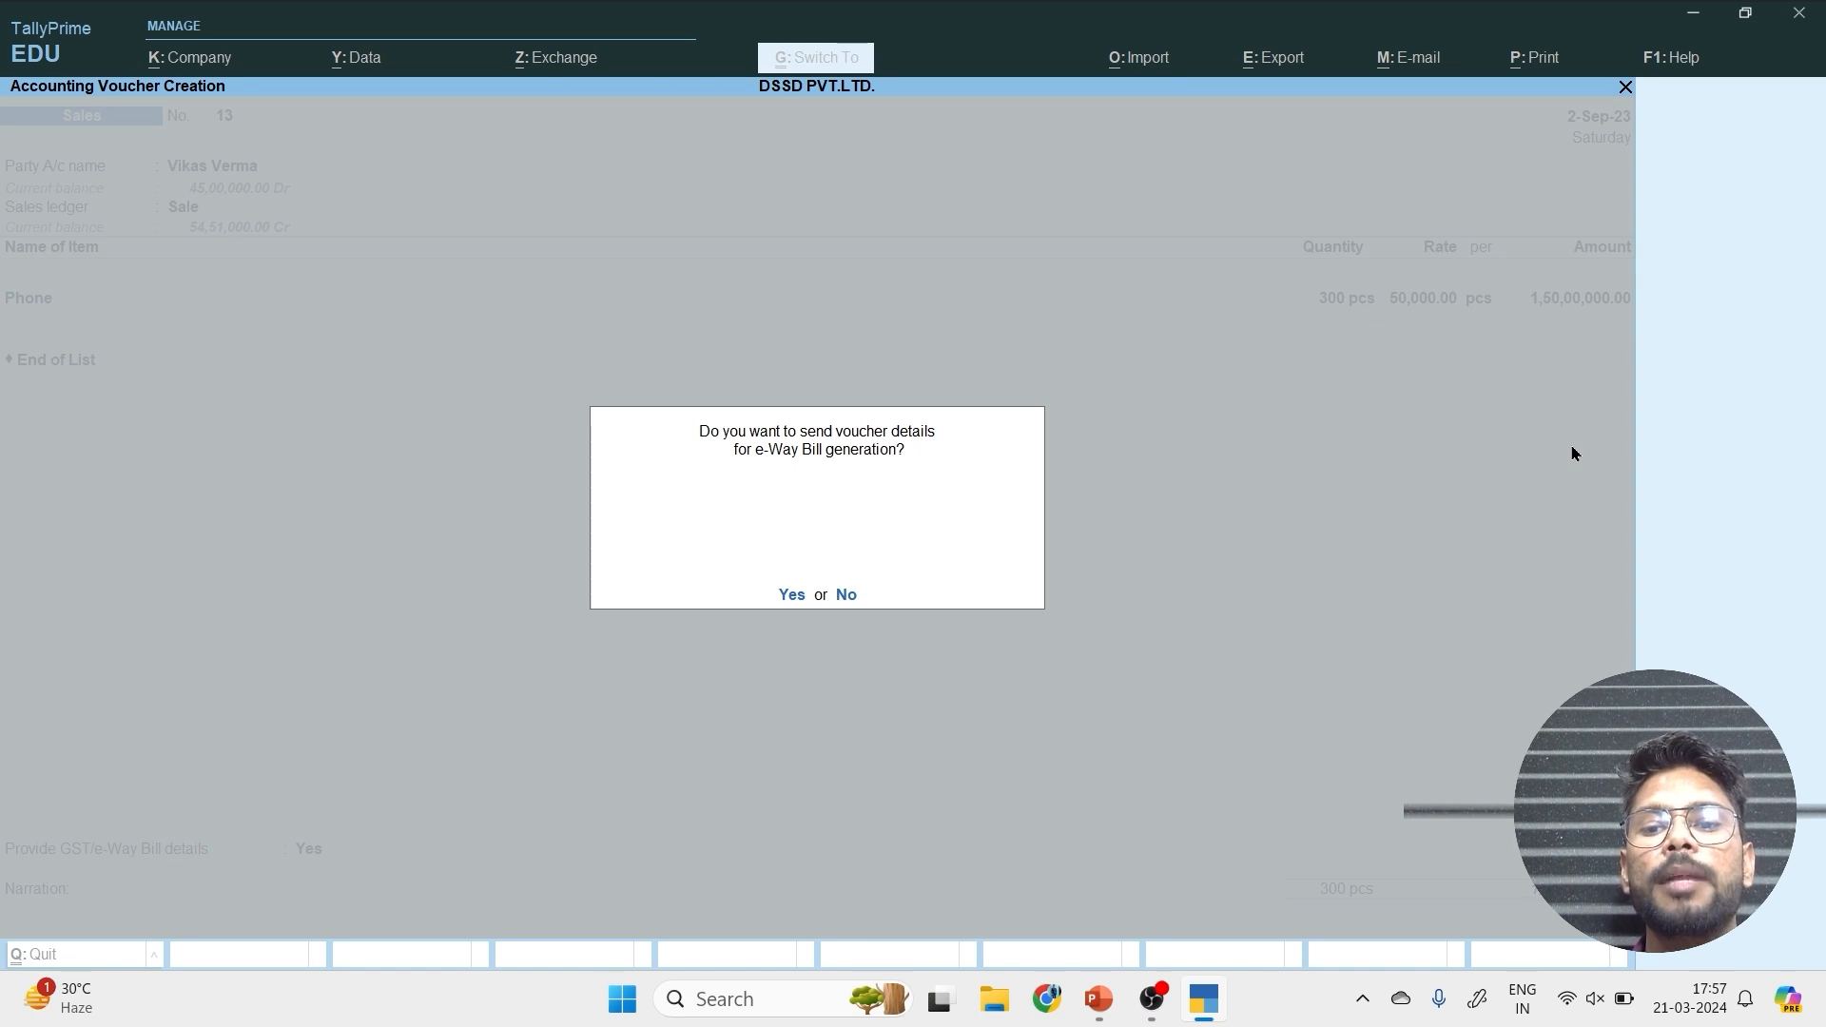
{"action": "key", "text": "Return"}
{"action": "key", "text": "Return"}
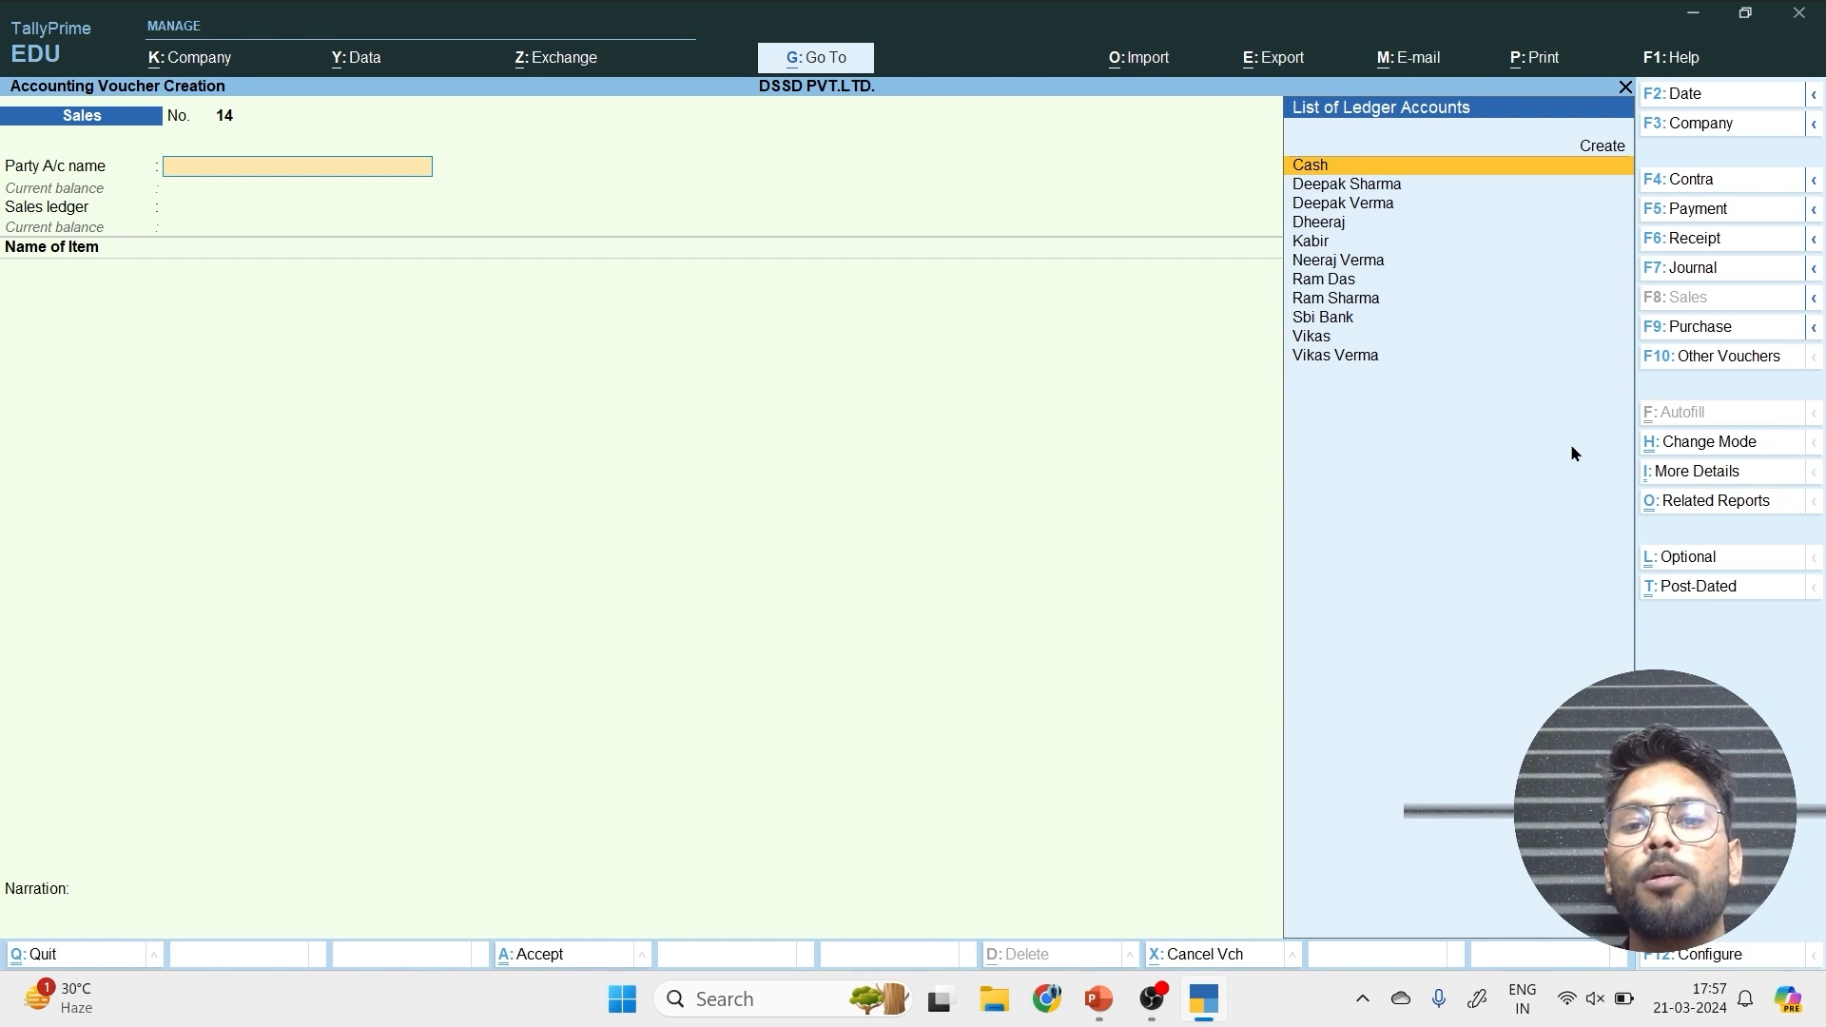
Leave voucher creation and check the gross and nett profit in the Profit & Loss A/c report, closing it when done.
{"action": "key", "text": "Escape"}
{"action": "key", "text": "Escape"}
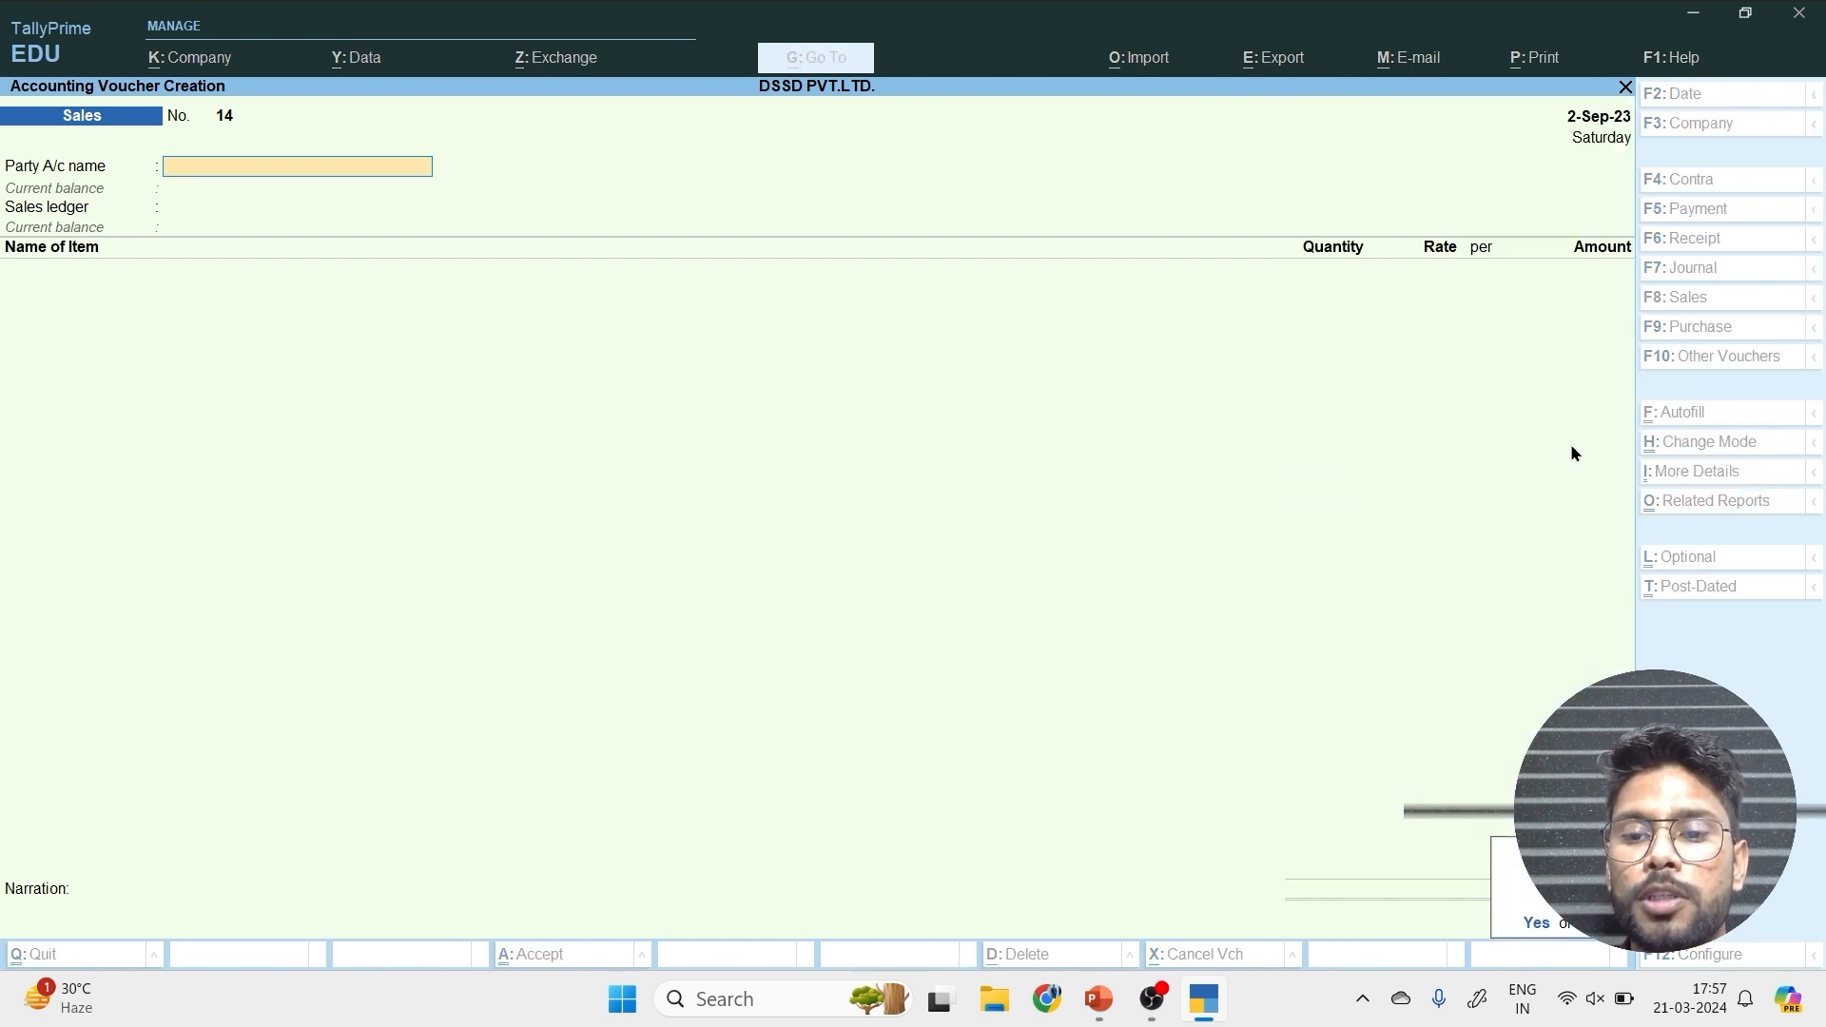
{"action": "key", "text": "y"}
{"action": "key", "text": "Down"}
{"action": "key", "text": "Down"}
{"action": "key", "text": "Down"}
{"action": "key", "text": "Down"}
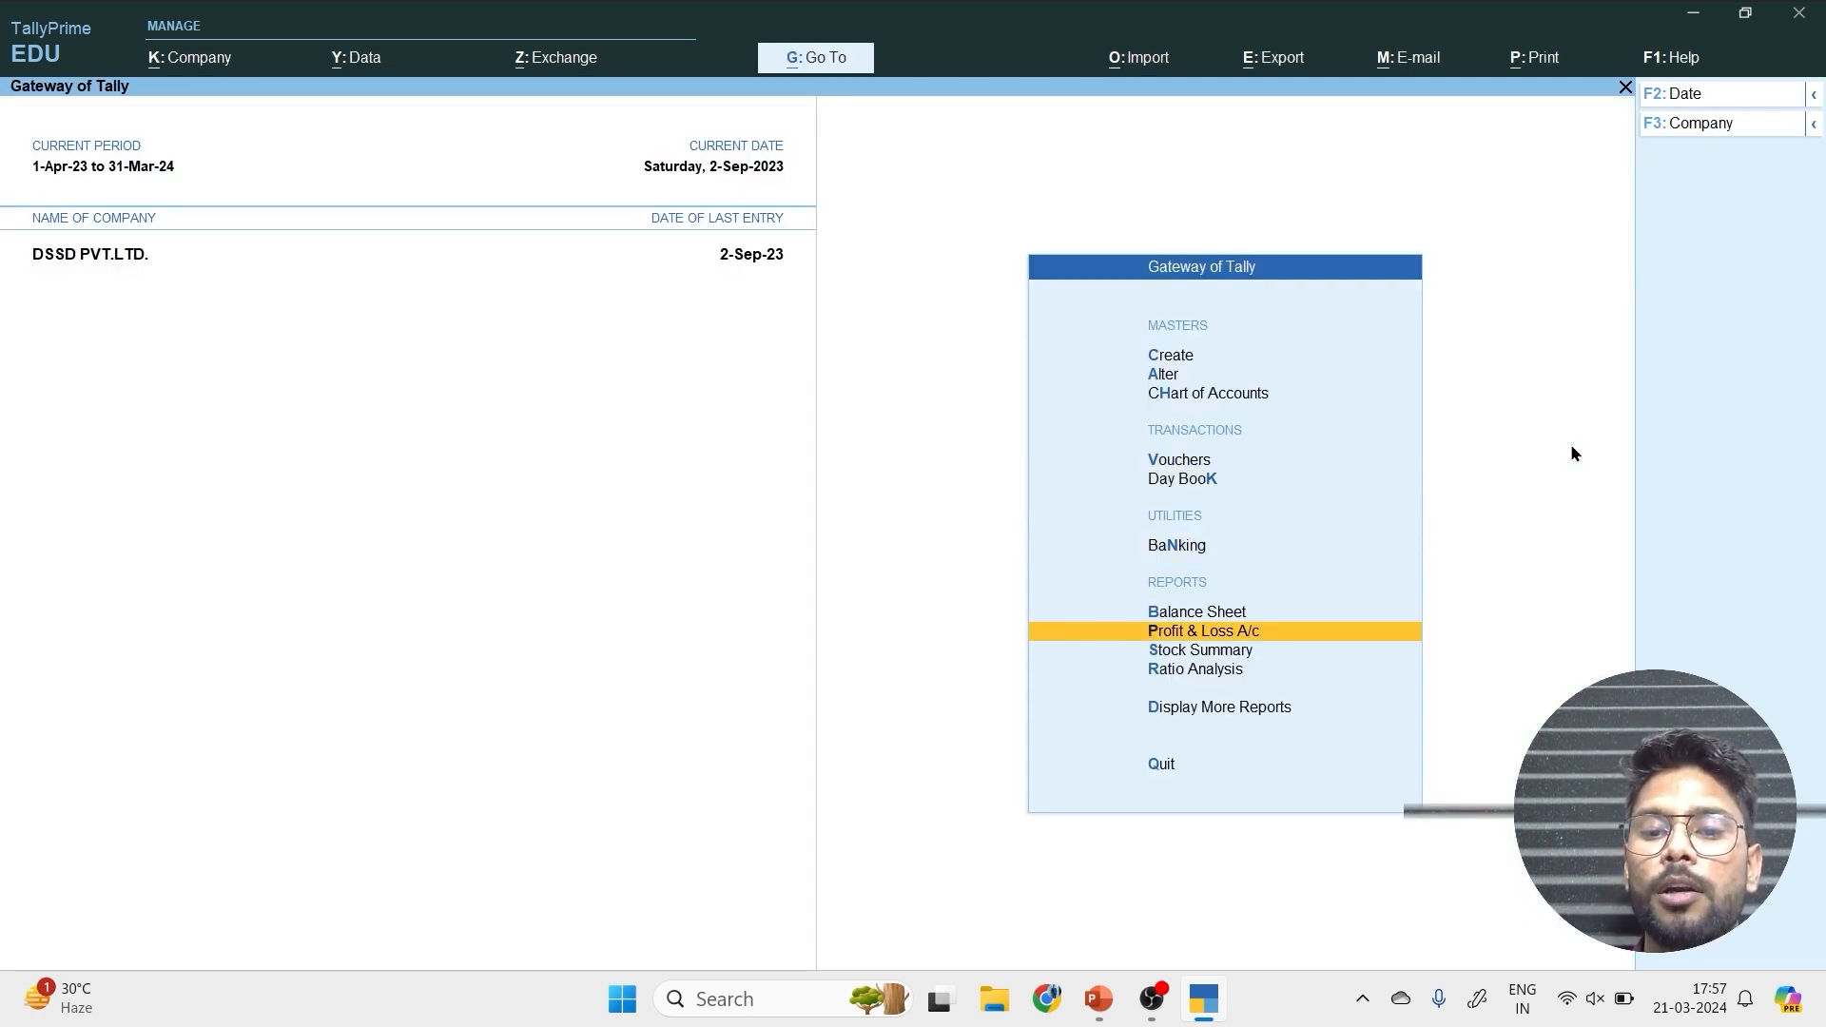
{"action": "key", "text": "Return"}
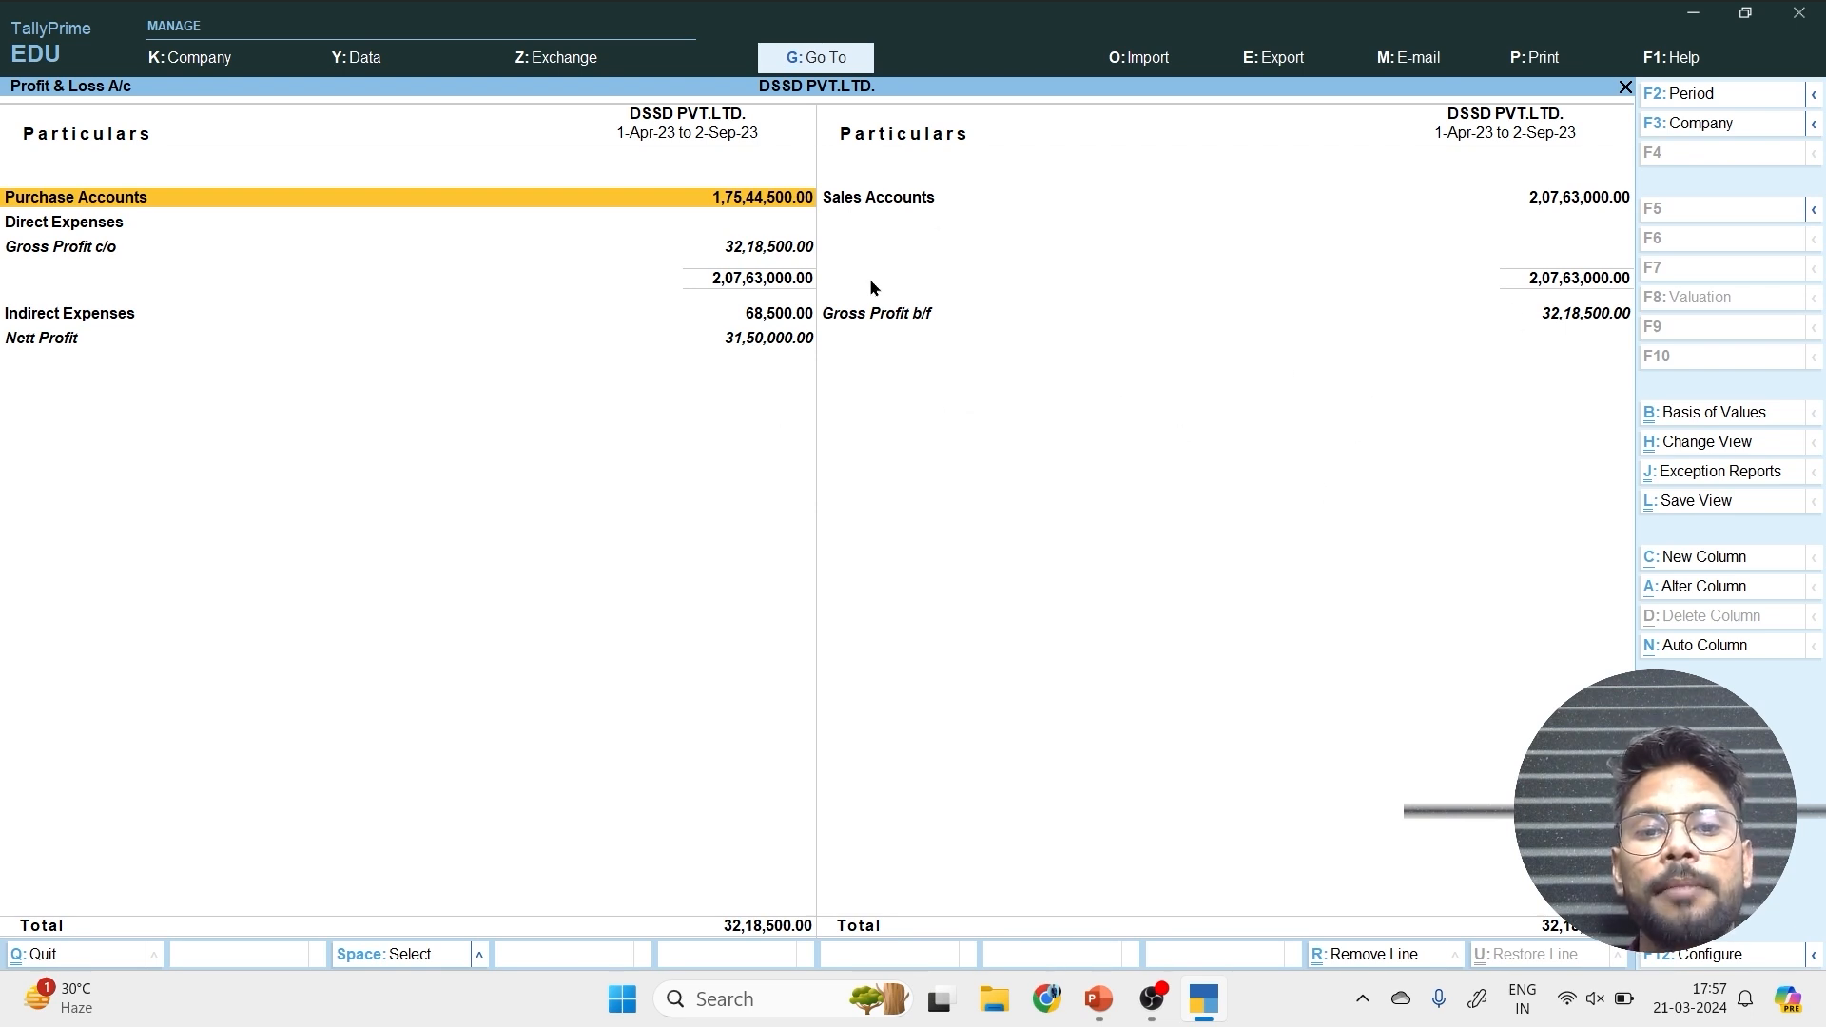
{"action": "key", "text": "Escape"}
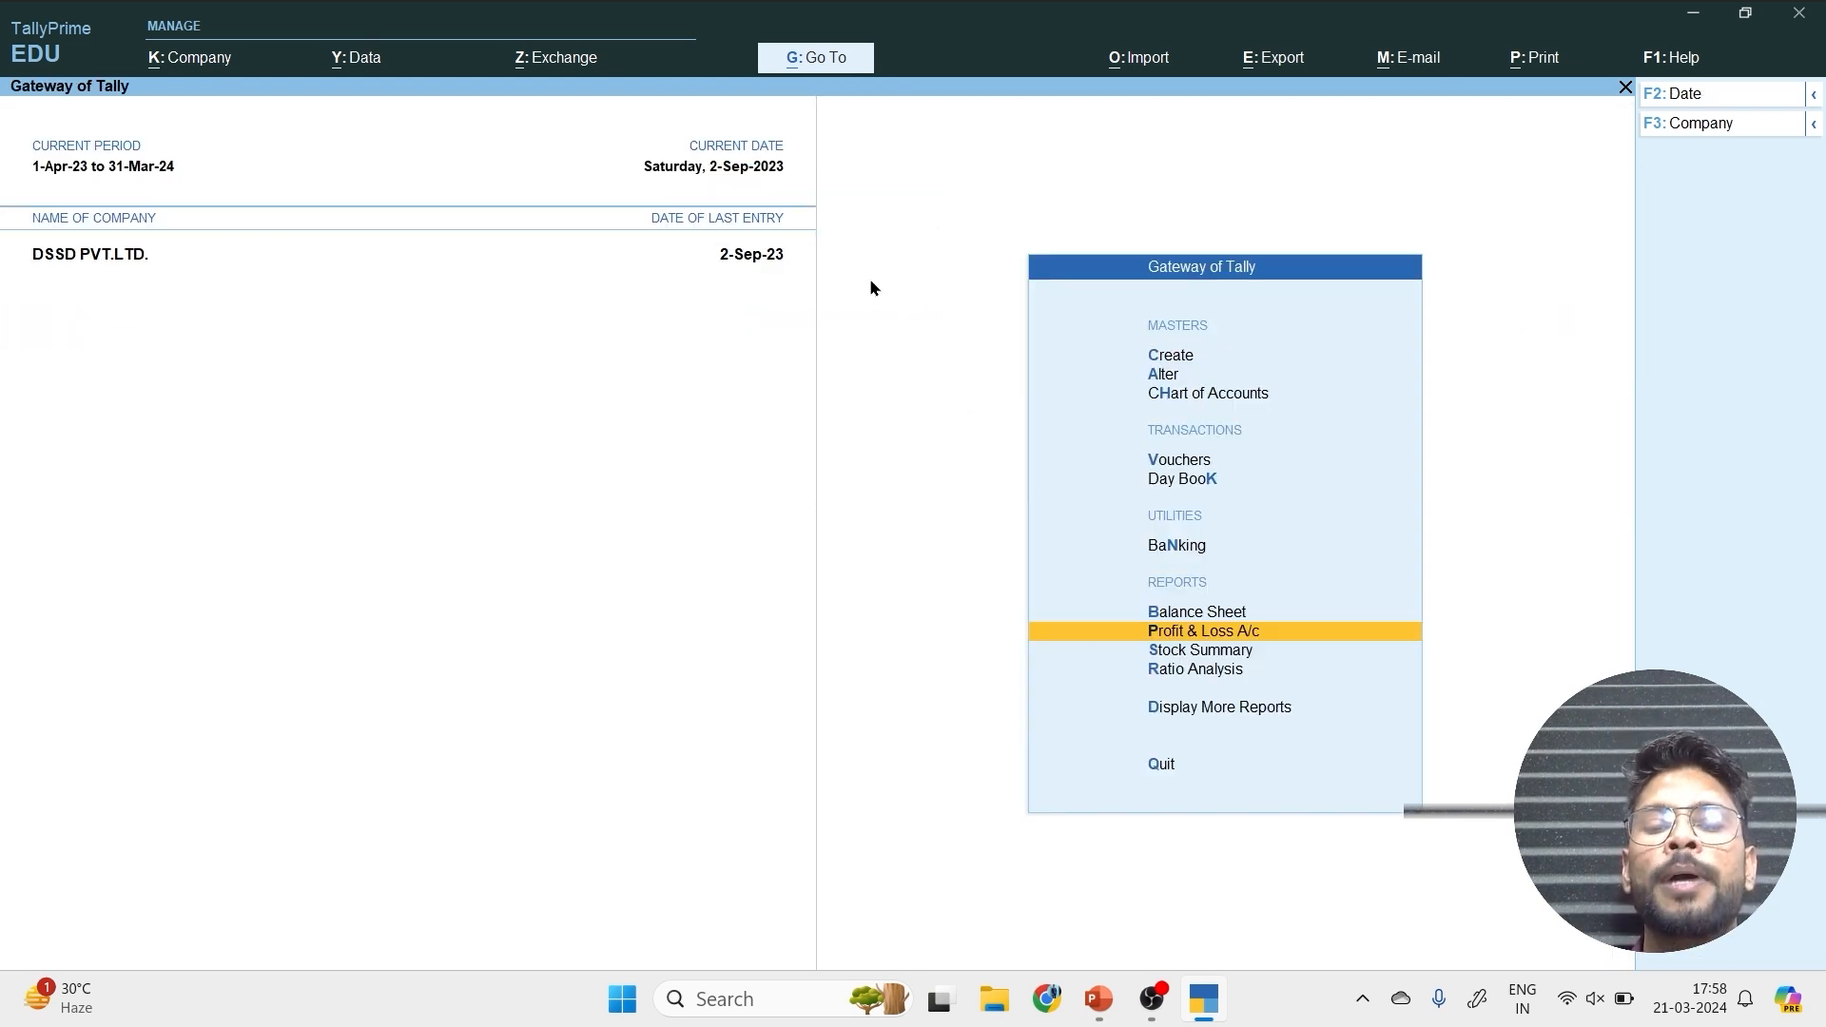
{"action": "key", "text": "Return"}
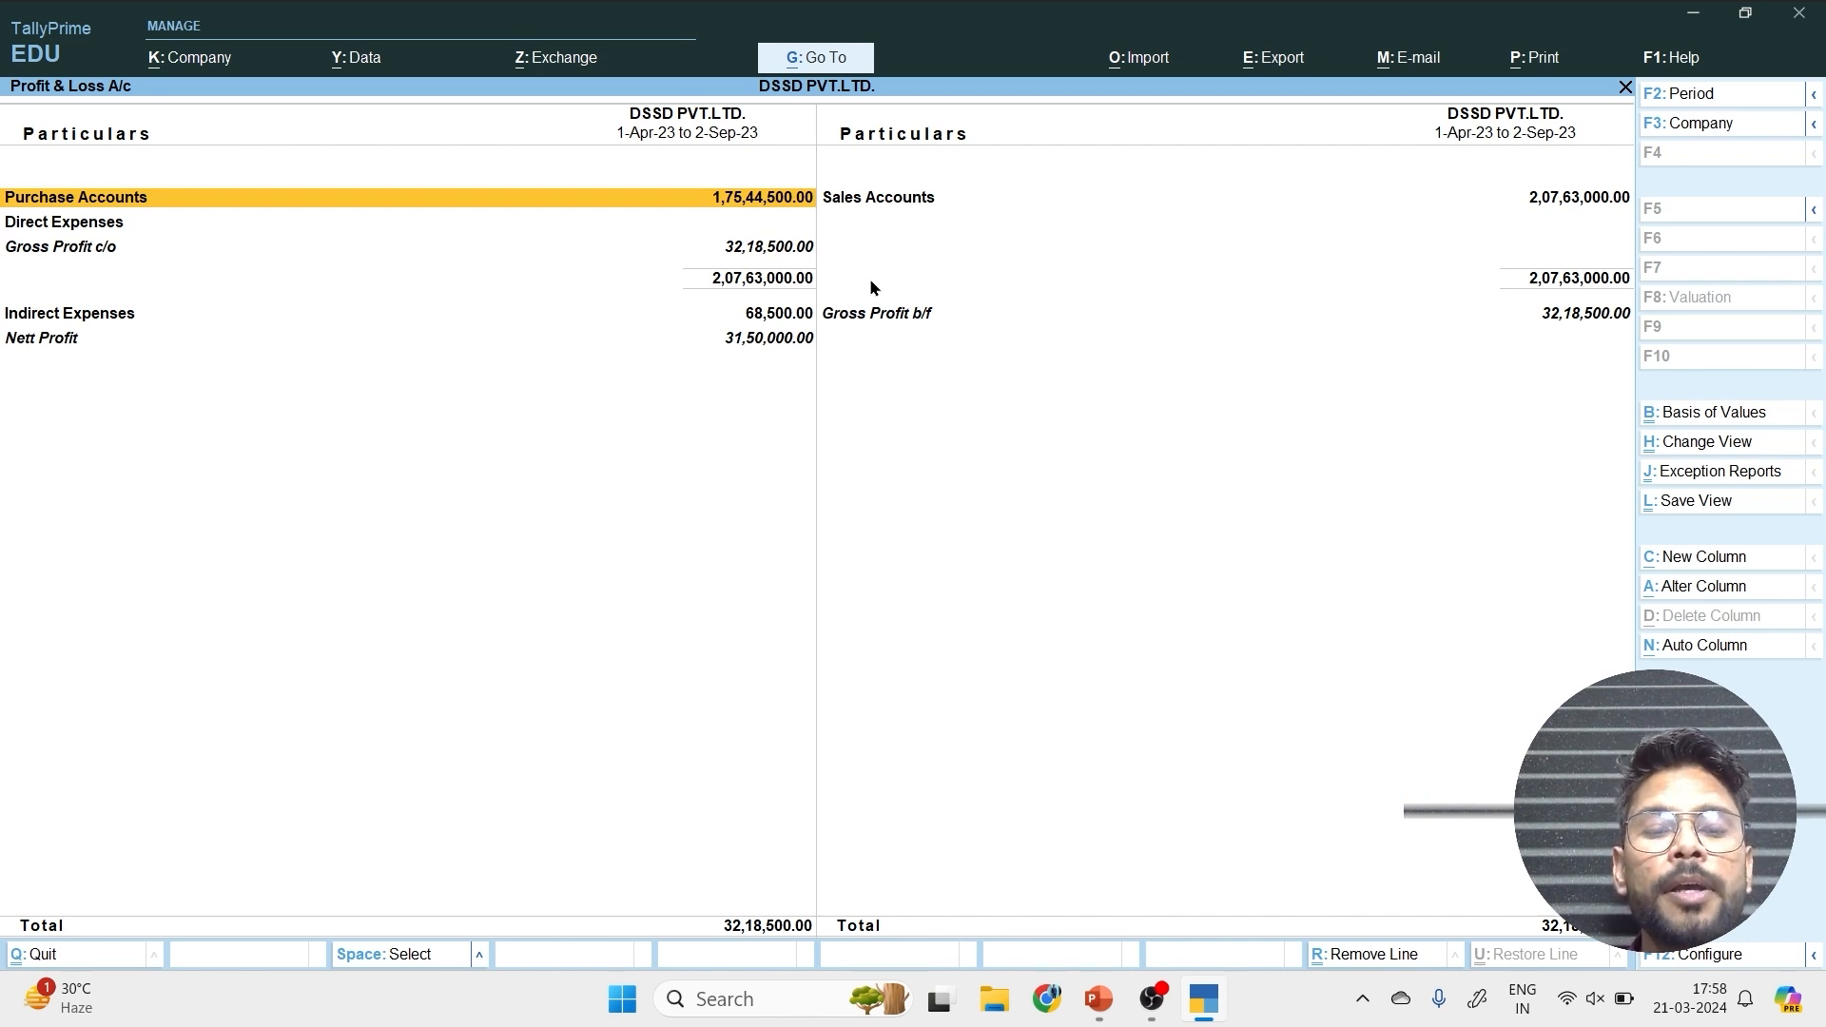
{"action": "key", "text": "Escape"}
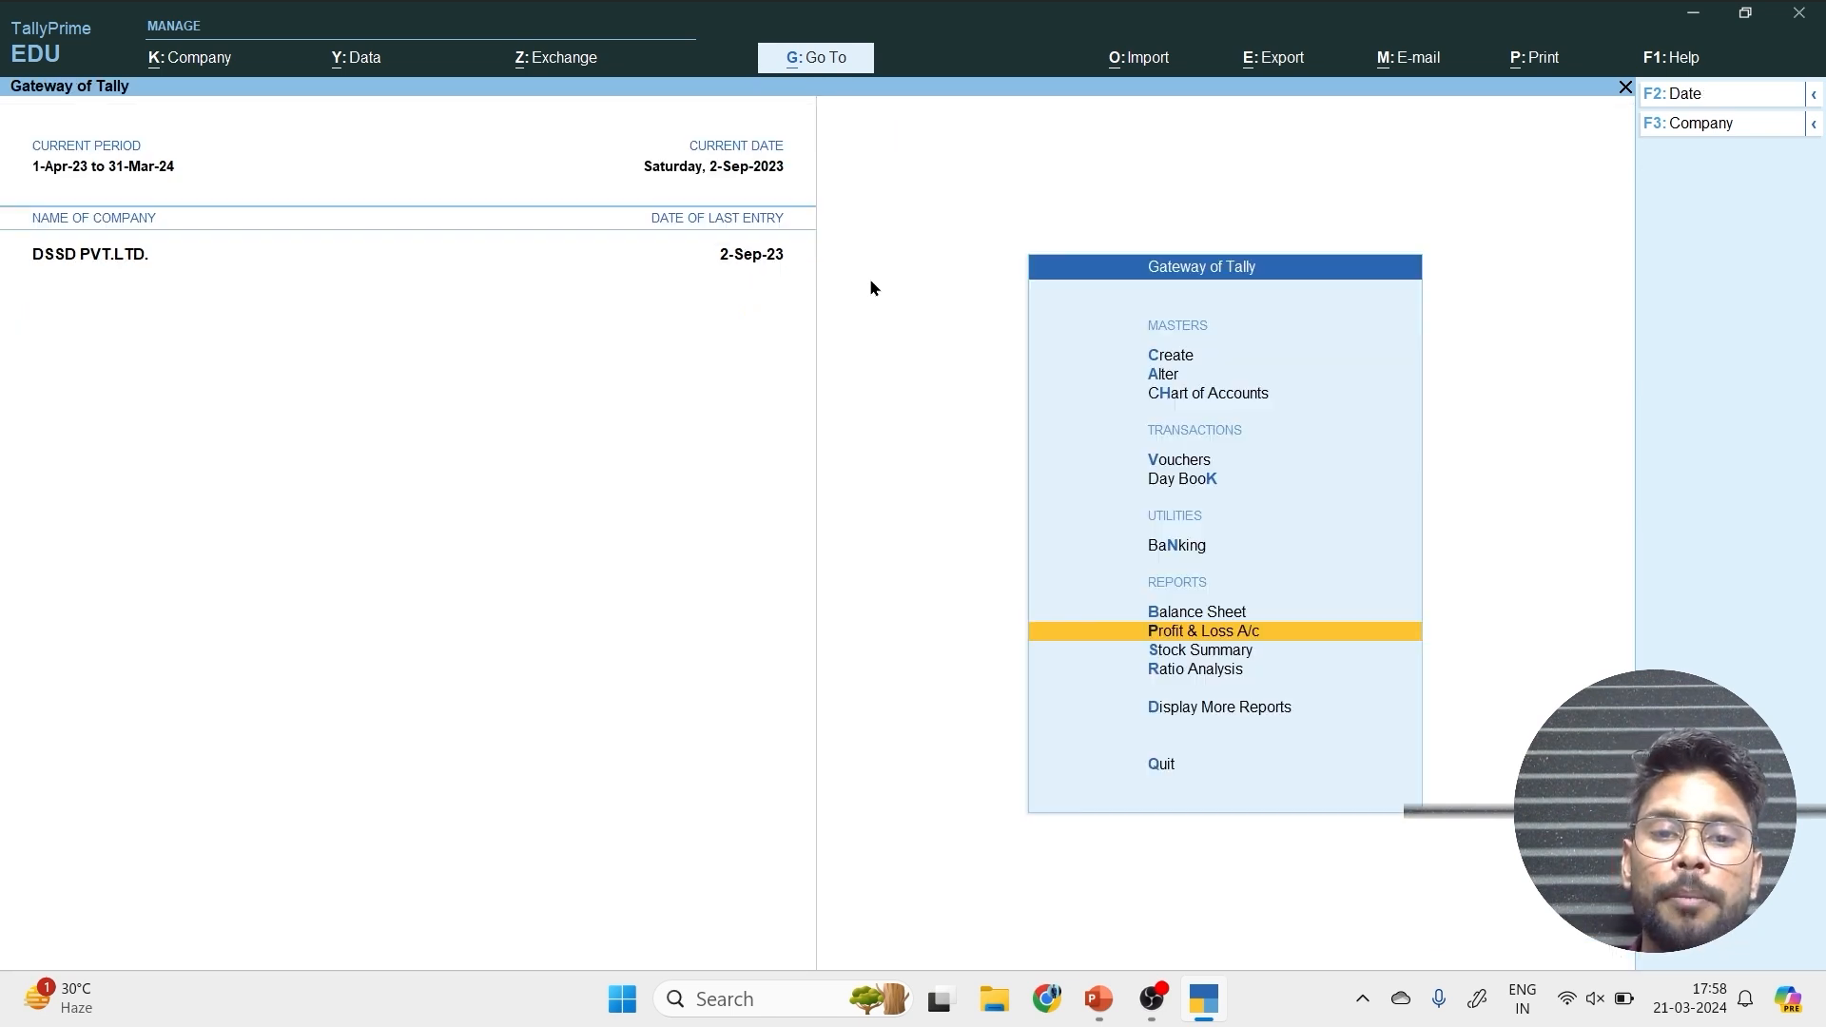
Open the Day Book for 2-Sep-23 from the Gateway of Tally.
{"action": "key", "text": "Escape"}
{"action": "key", "text": "Escape"}
{"action": "key", "text": "Up"}
{"action": "key", "text": "Up"}
{"action": "key", "text": "Up"}
{"action": "key", "text": "Up"}
{"action": "key", "text": "Up"}
{"action": "key", "text": "Up"}
{"action": "key", "text": "Up"}
{"action": "key", "text": "Up"}
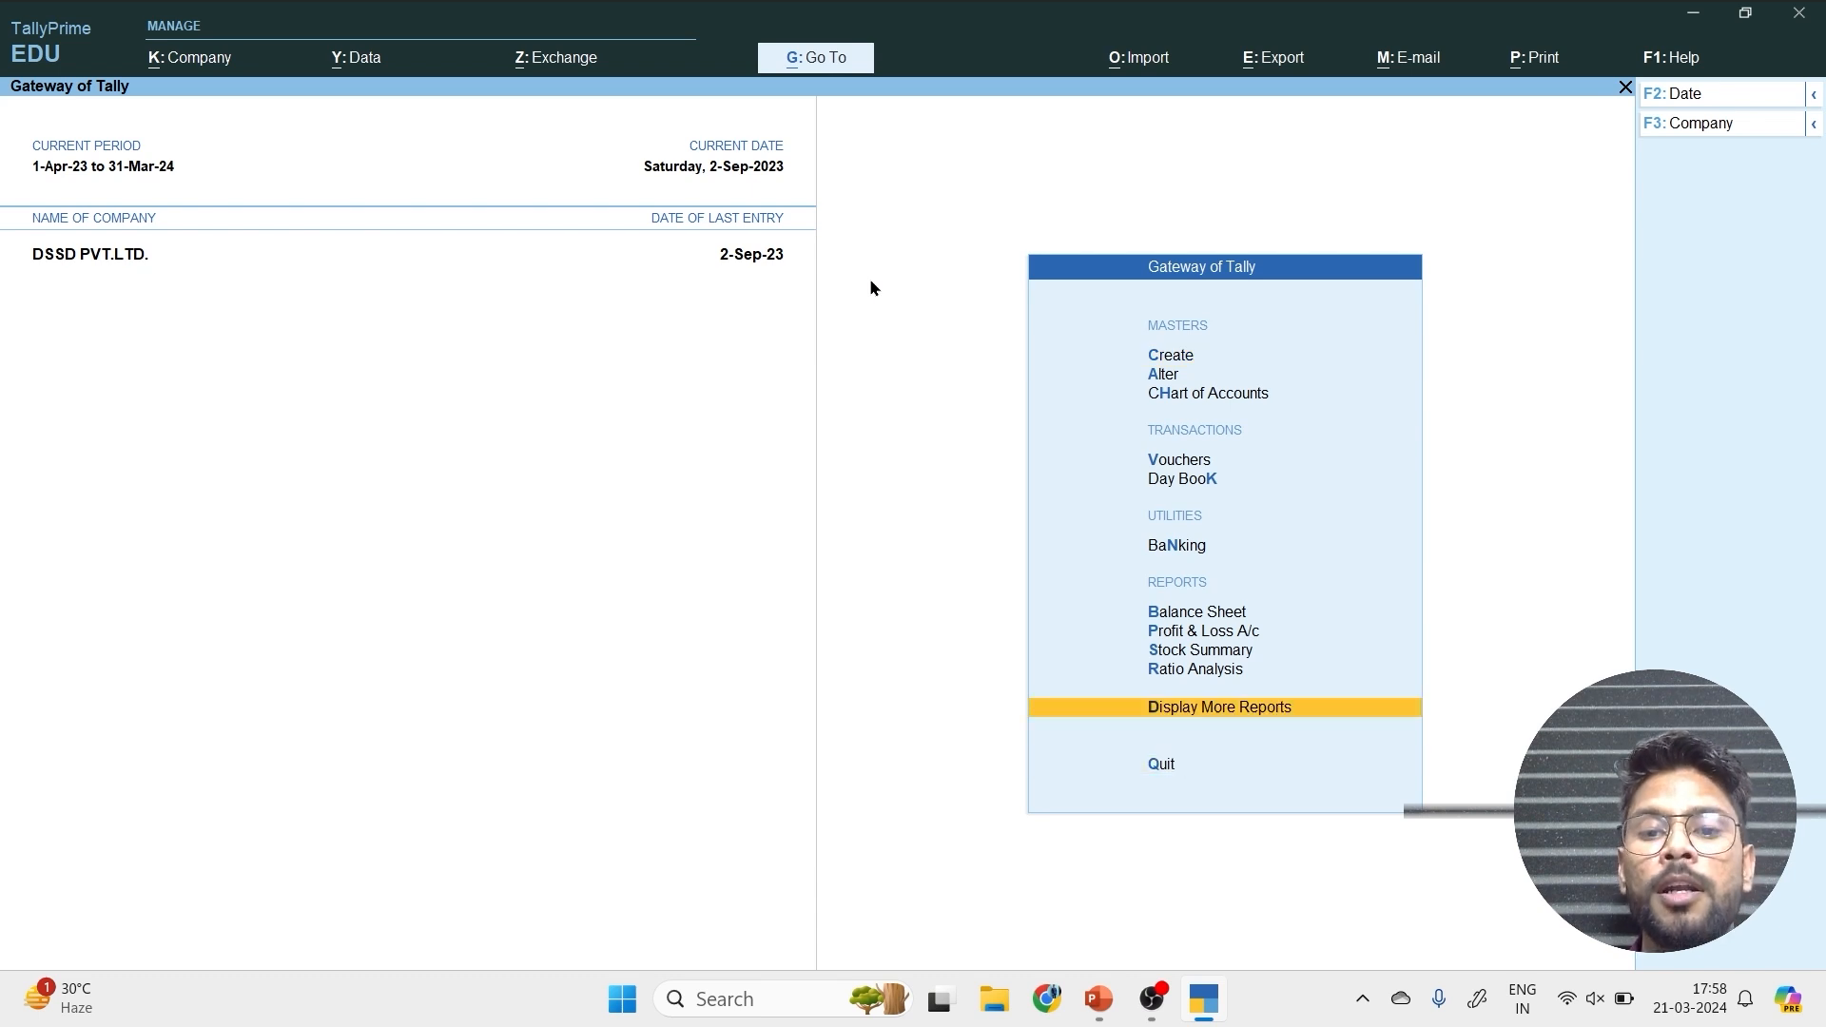
{"action": "key", "text": "Return"}
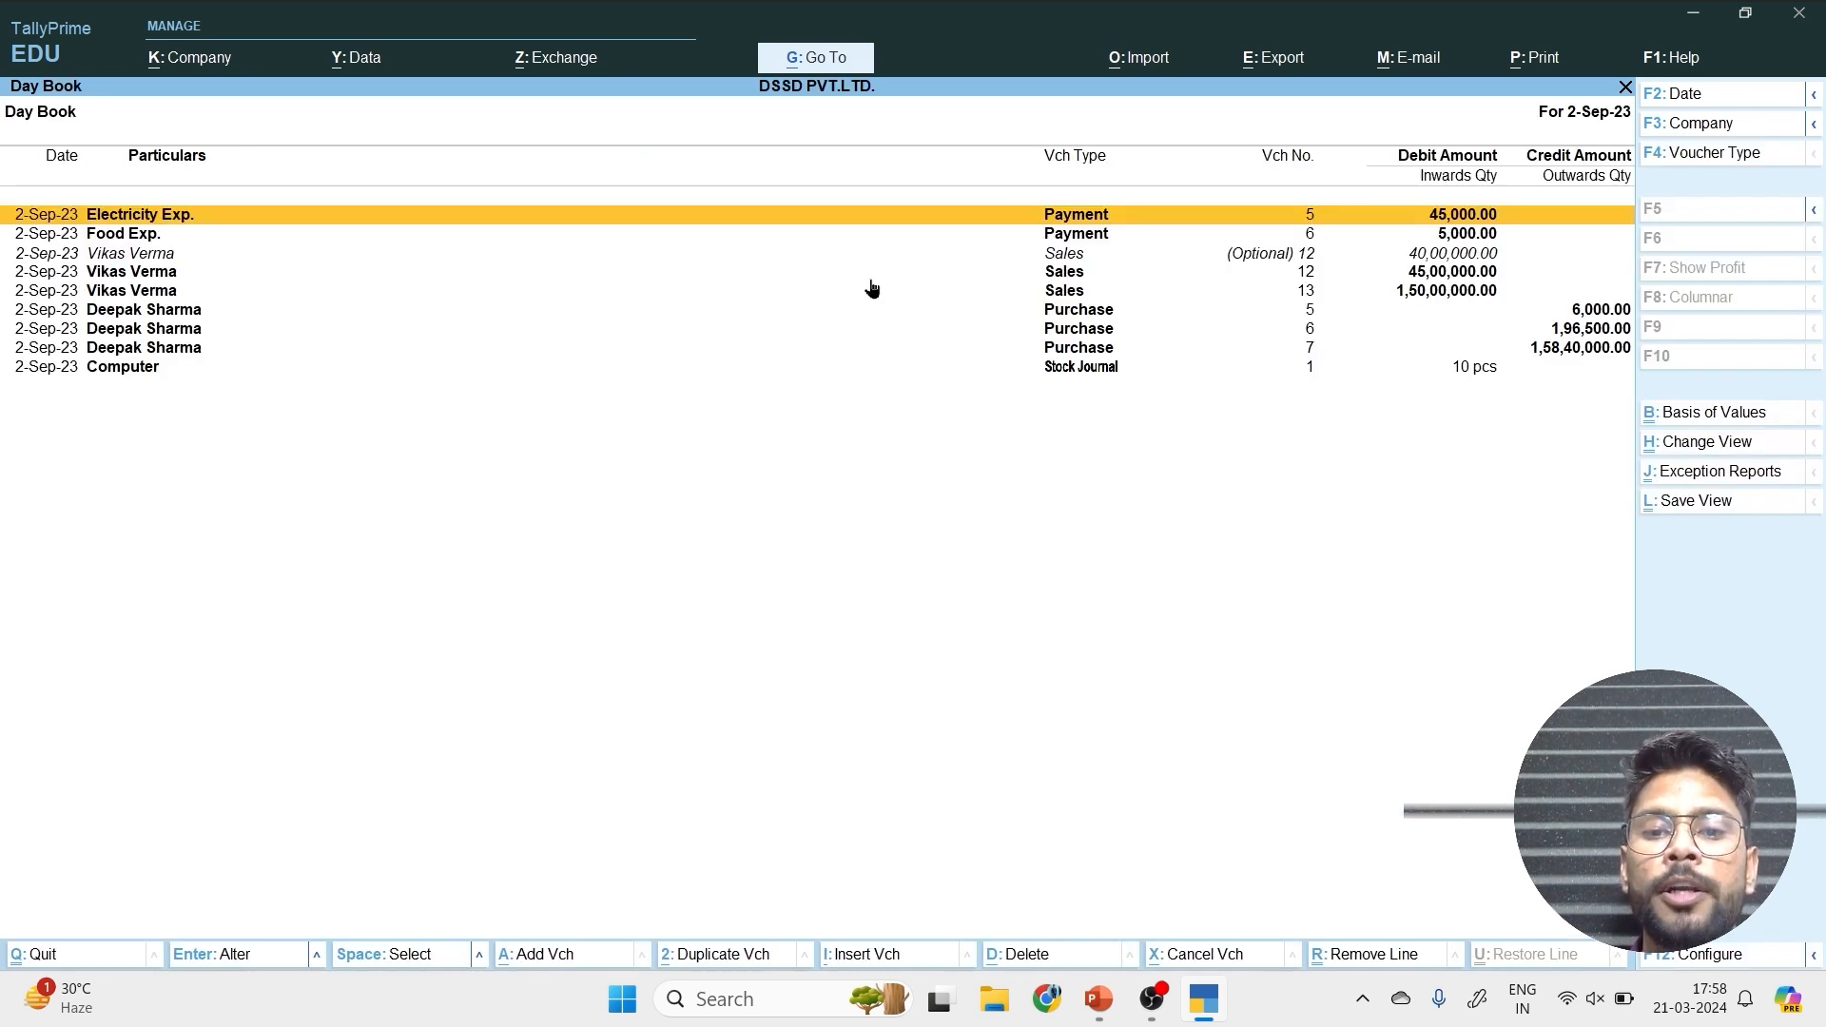
Mark the regular sales voucher for 100 pcs of Phone at 45,000 as optional and save it.
{"action": "key", "text": "Down"}
{"action": "key", "text": "Down"}
{"action": "key", "text": "Down"}
{"action": "key", "text": "Return"}
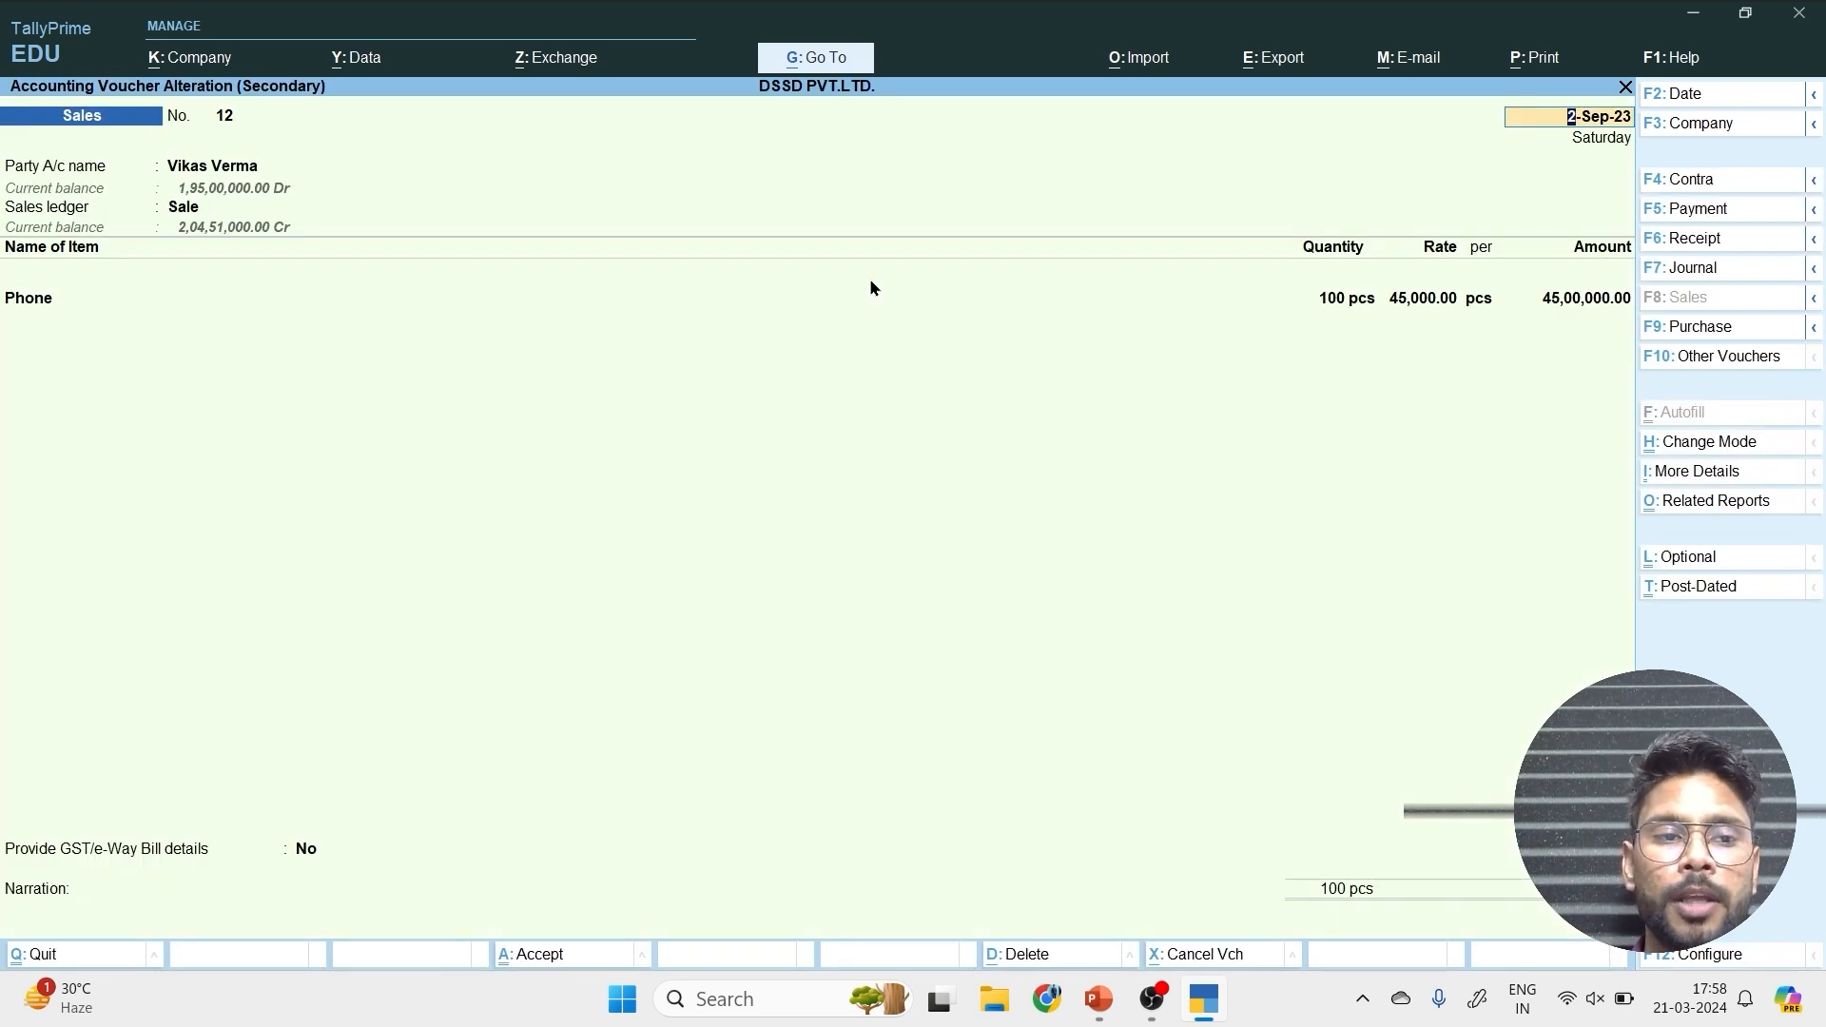
{"action": "key", "text": "ctrl+l"}
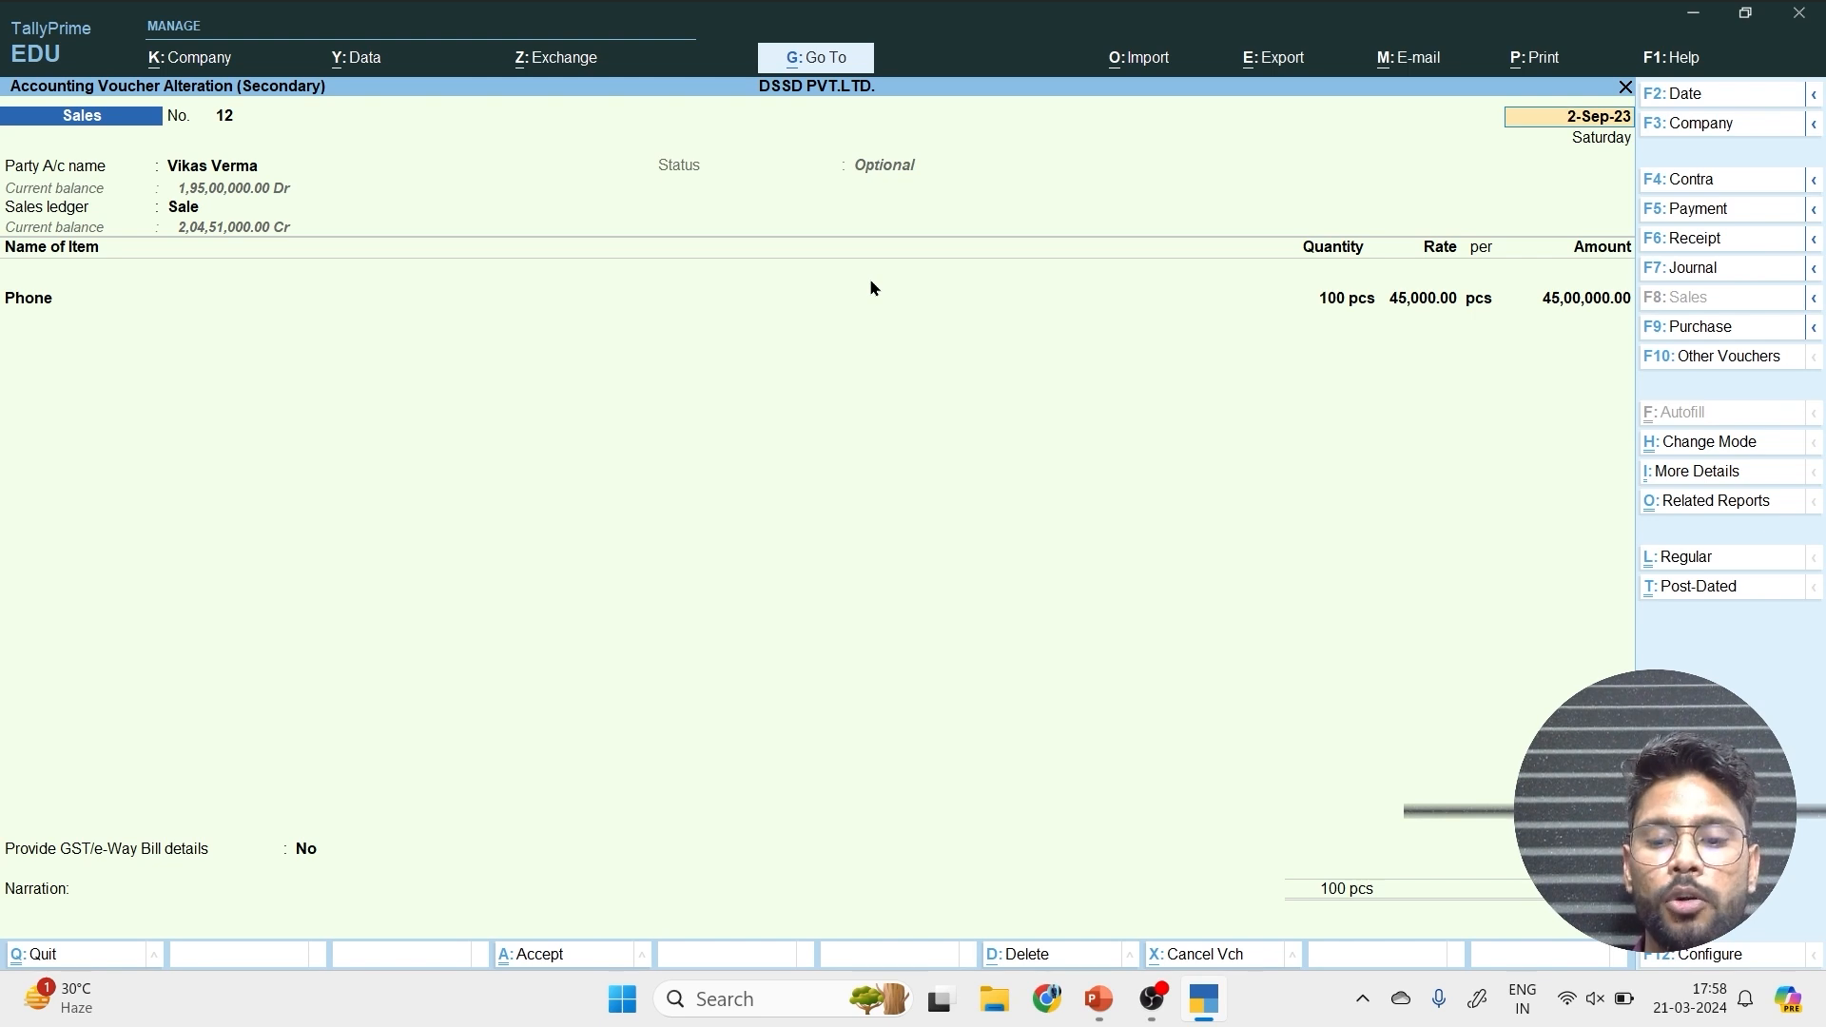
{"action": "key", "text": "Return"}
{"action": "key", "text": "ctrl+a"}
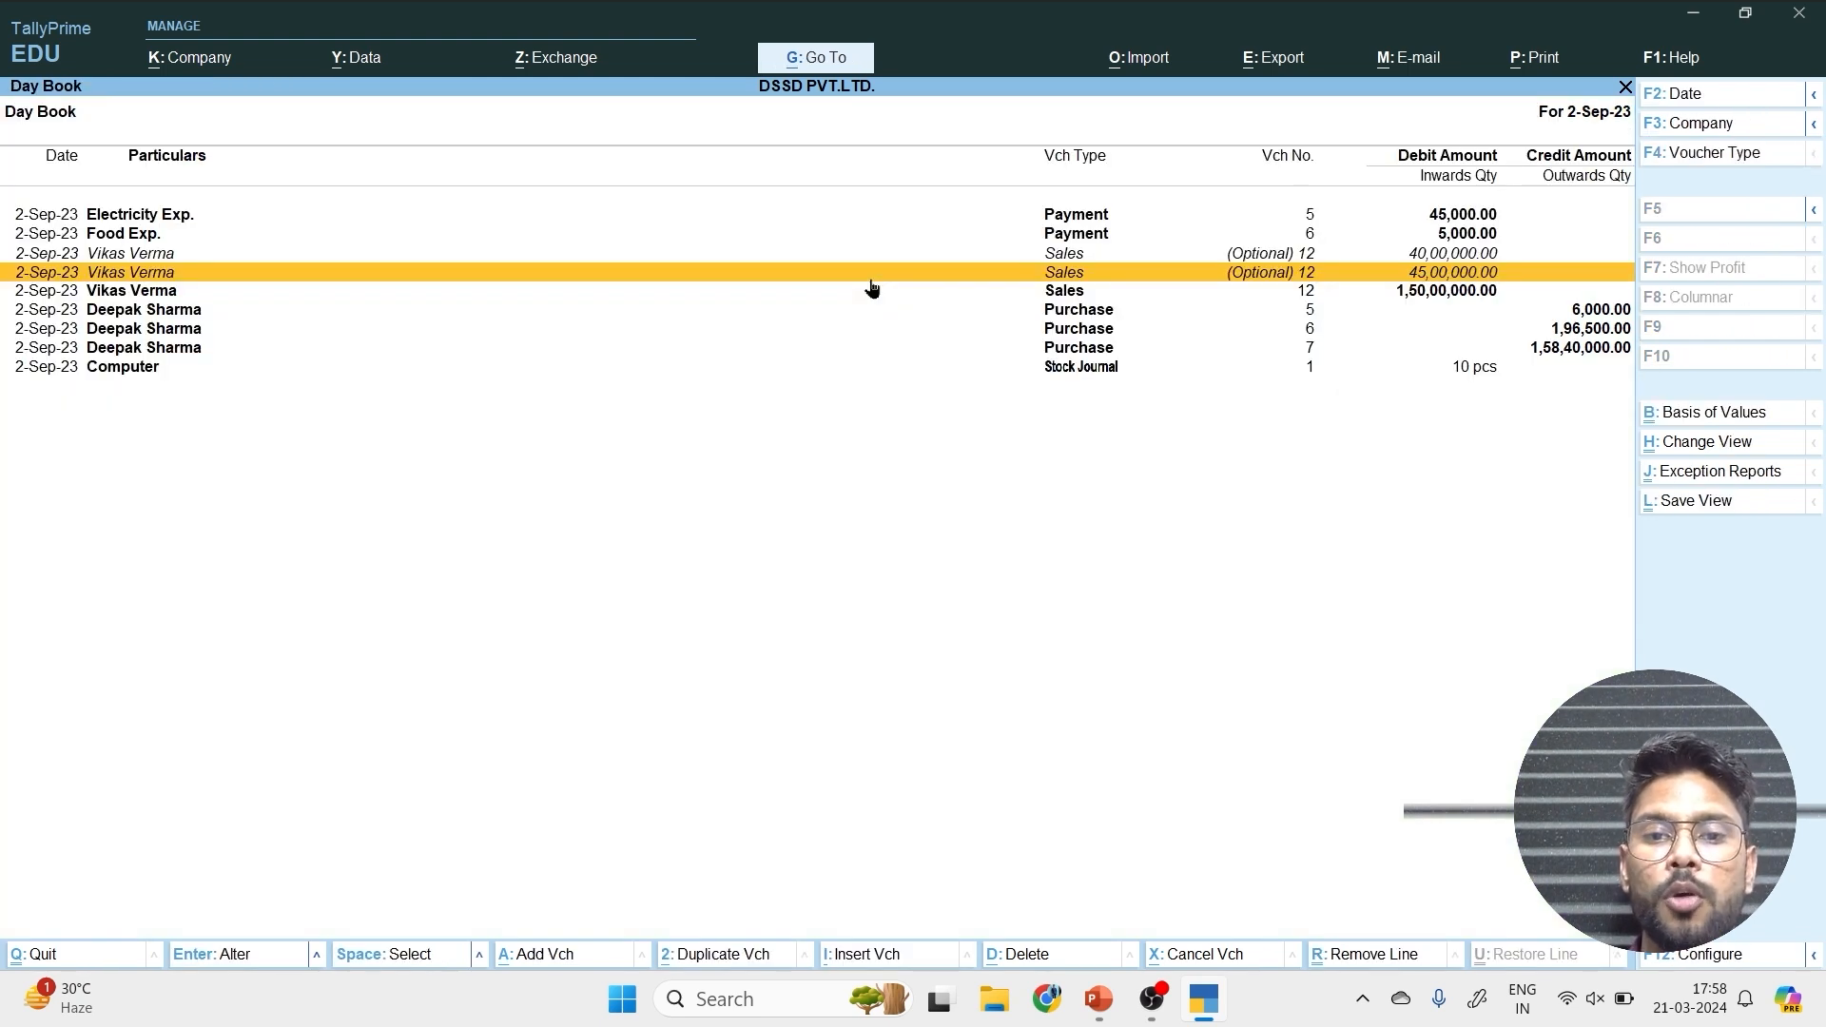
Mark the sales voucher for 300 pcs of Phone at 50,000 as optional and save it.
{"action": "key", "text": "Down"}
{"action": "key", "text": "Return"}
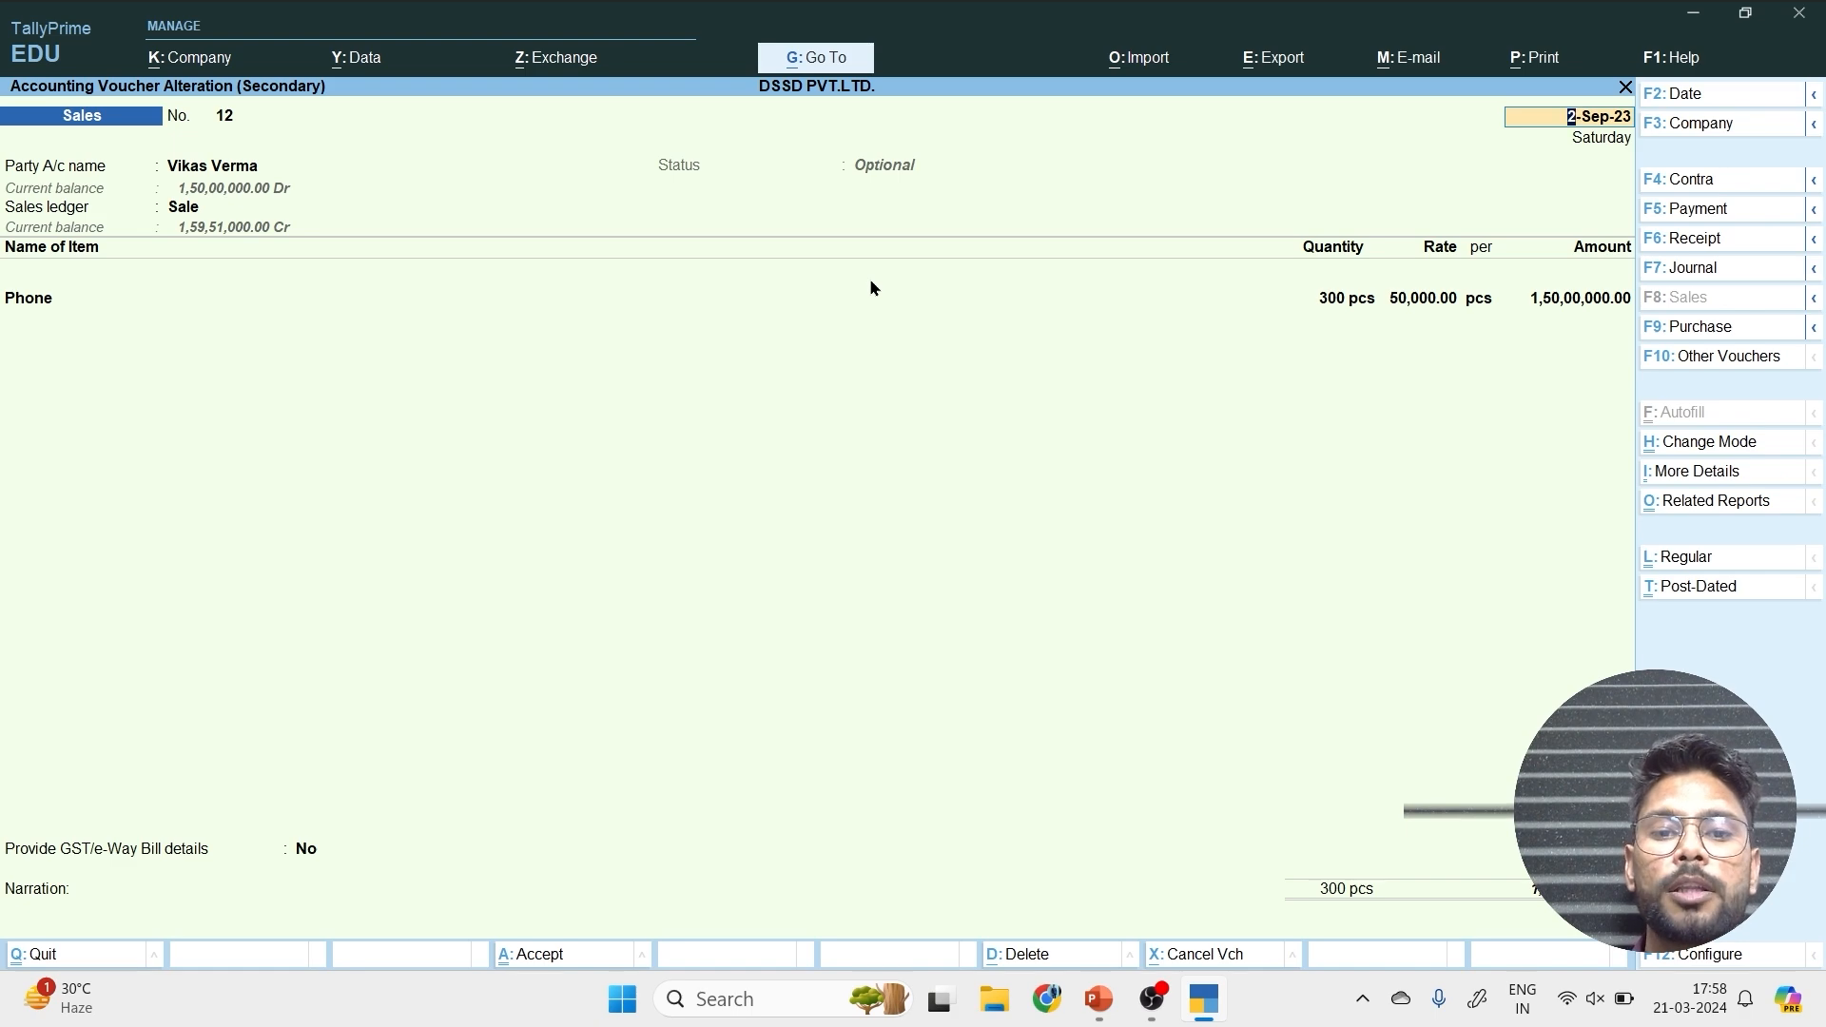
{"action": "key", "text": "ctrl+a"}
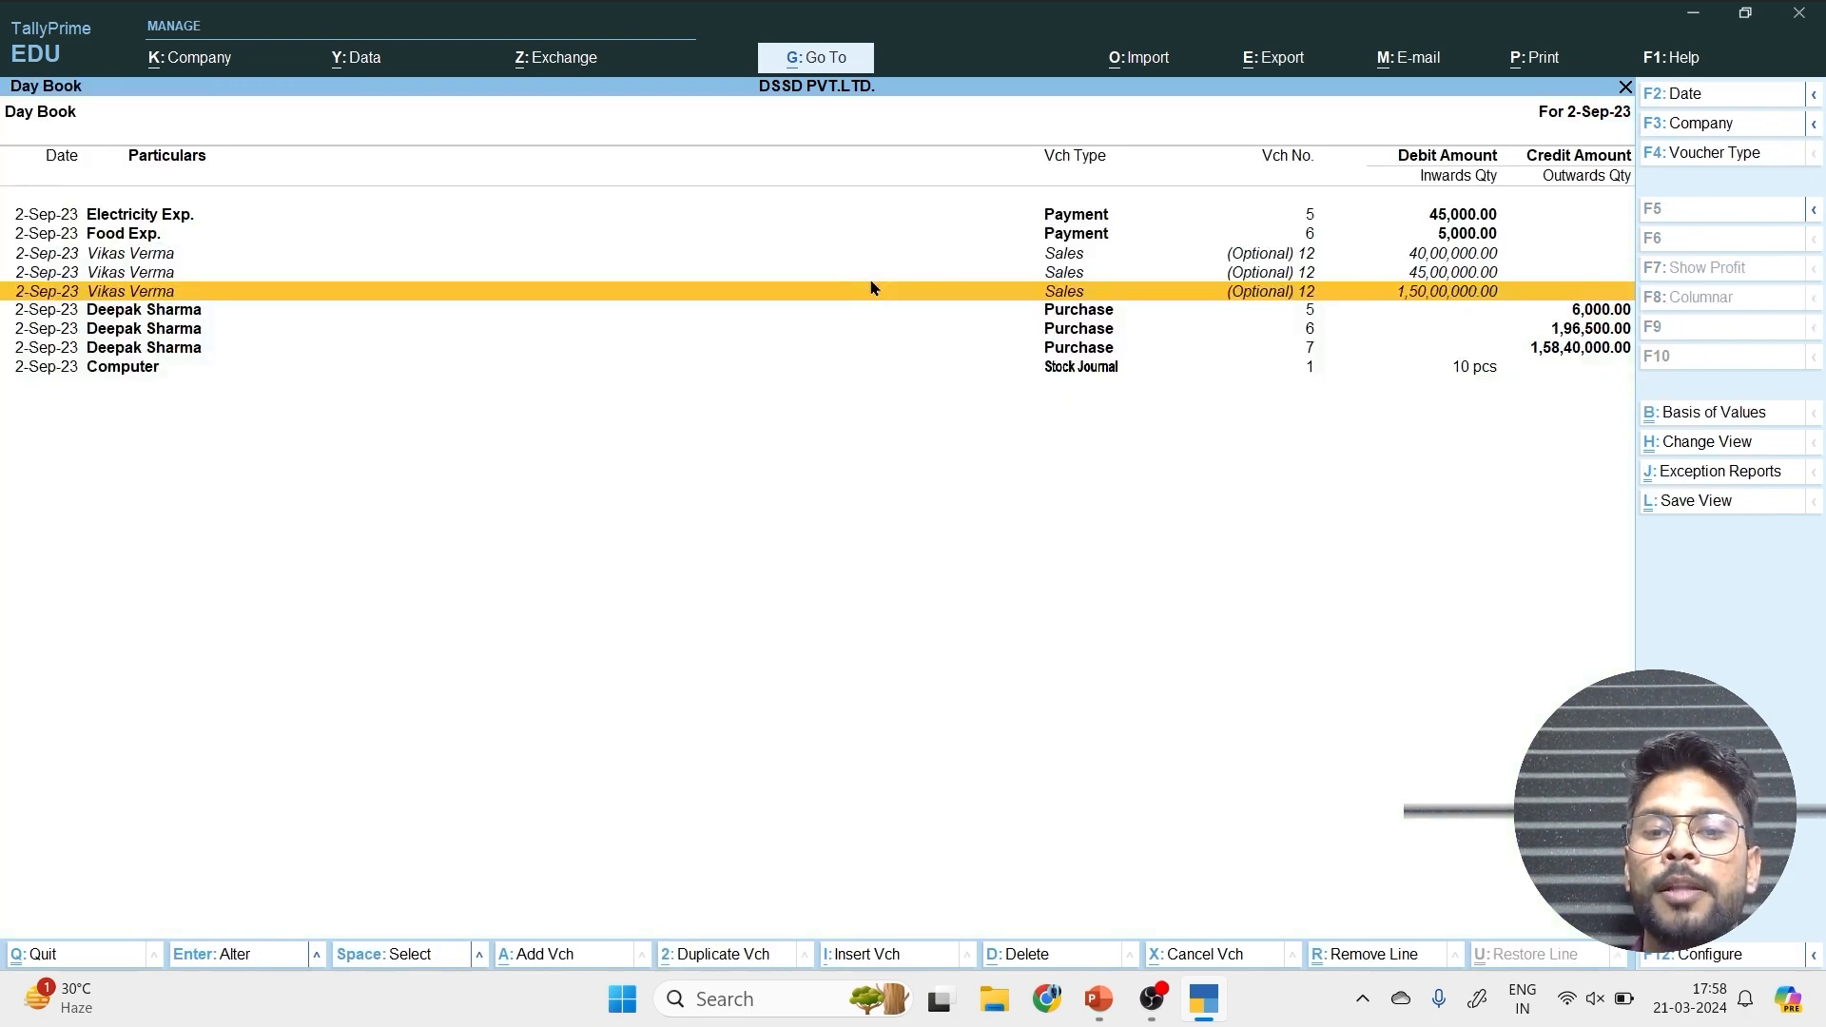
Close the Day Book and open the Profit & Loss A/c report.
{"action": "key", "text": "Escape"}
{"action": "key", "text": "Down"}
{"action": "key", "text": "Down"}
{"action": "key", "text": "Down"}
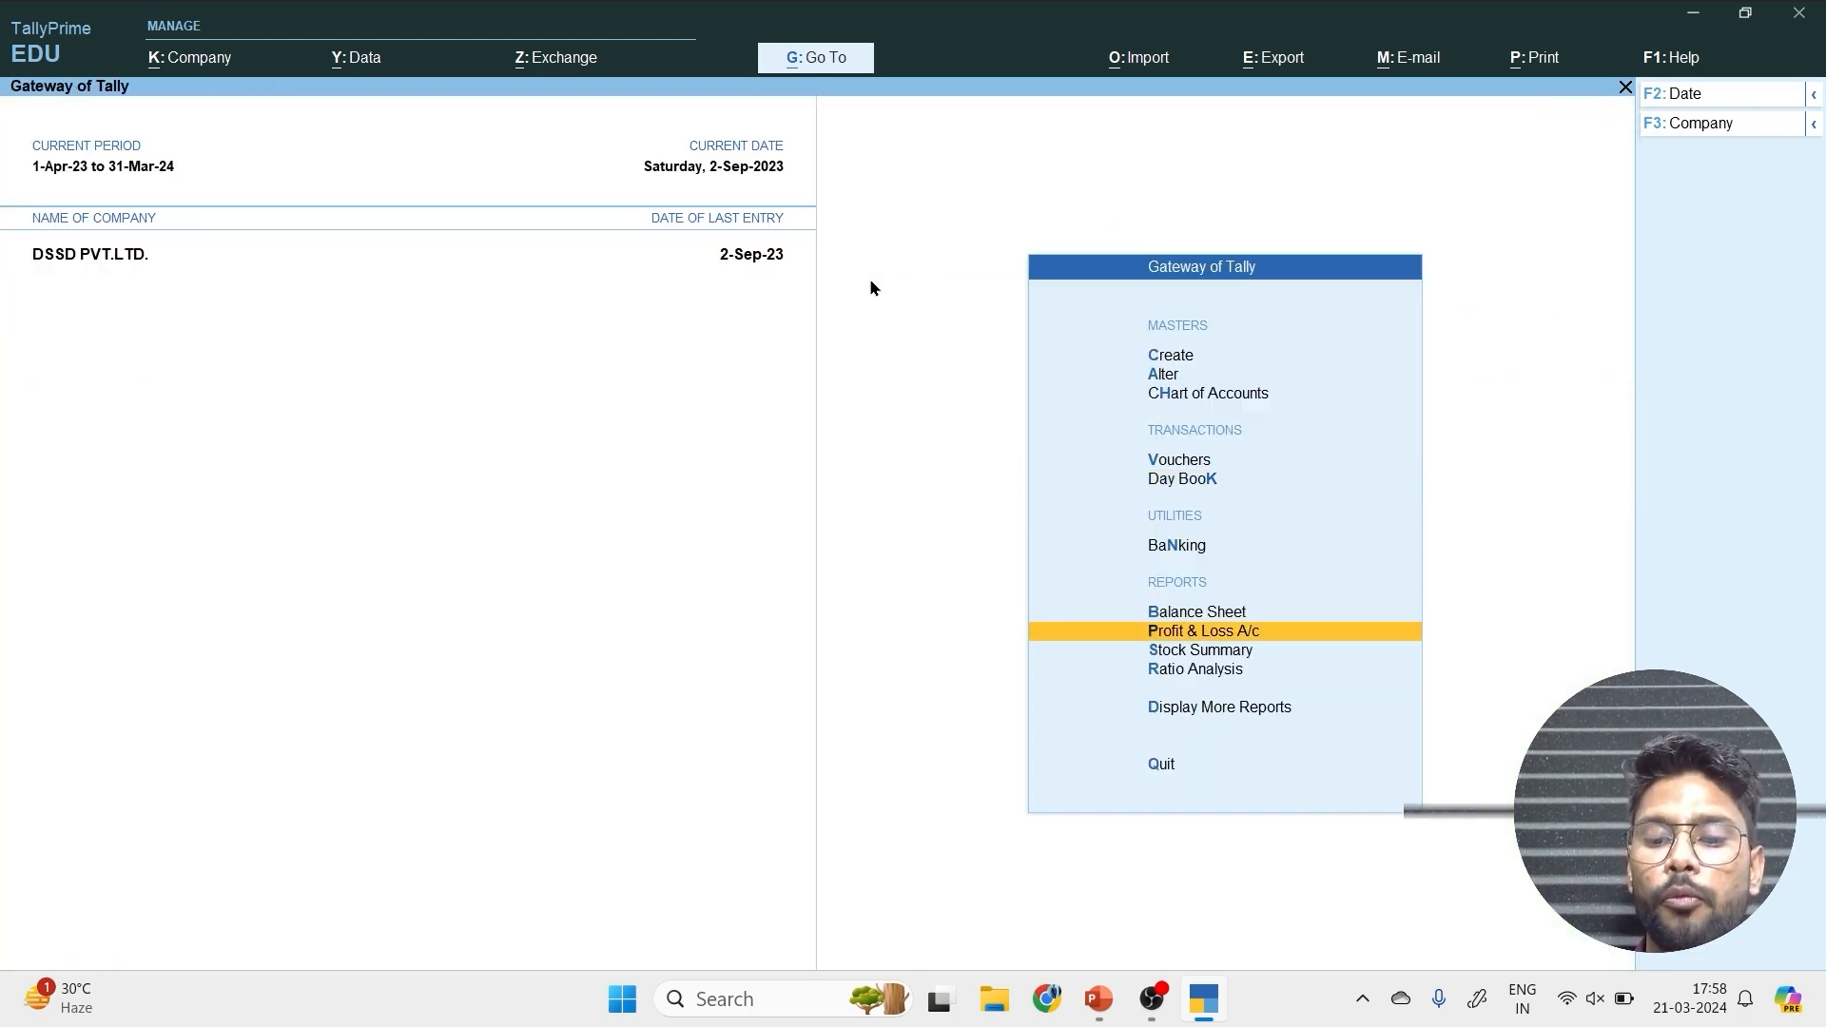
{"action": "key", "text": "Return"}
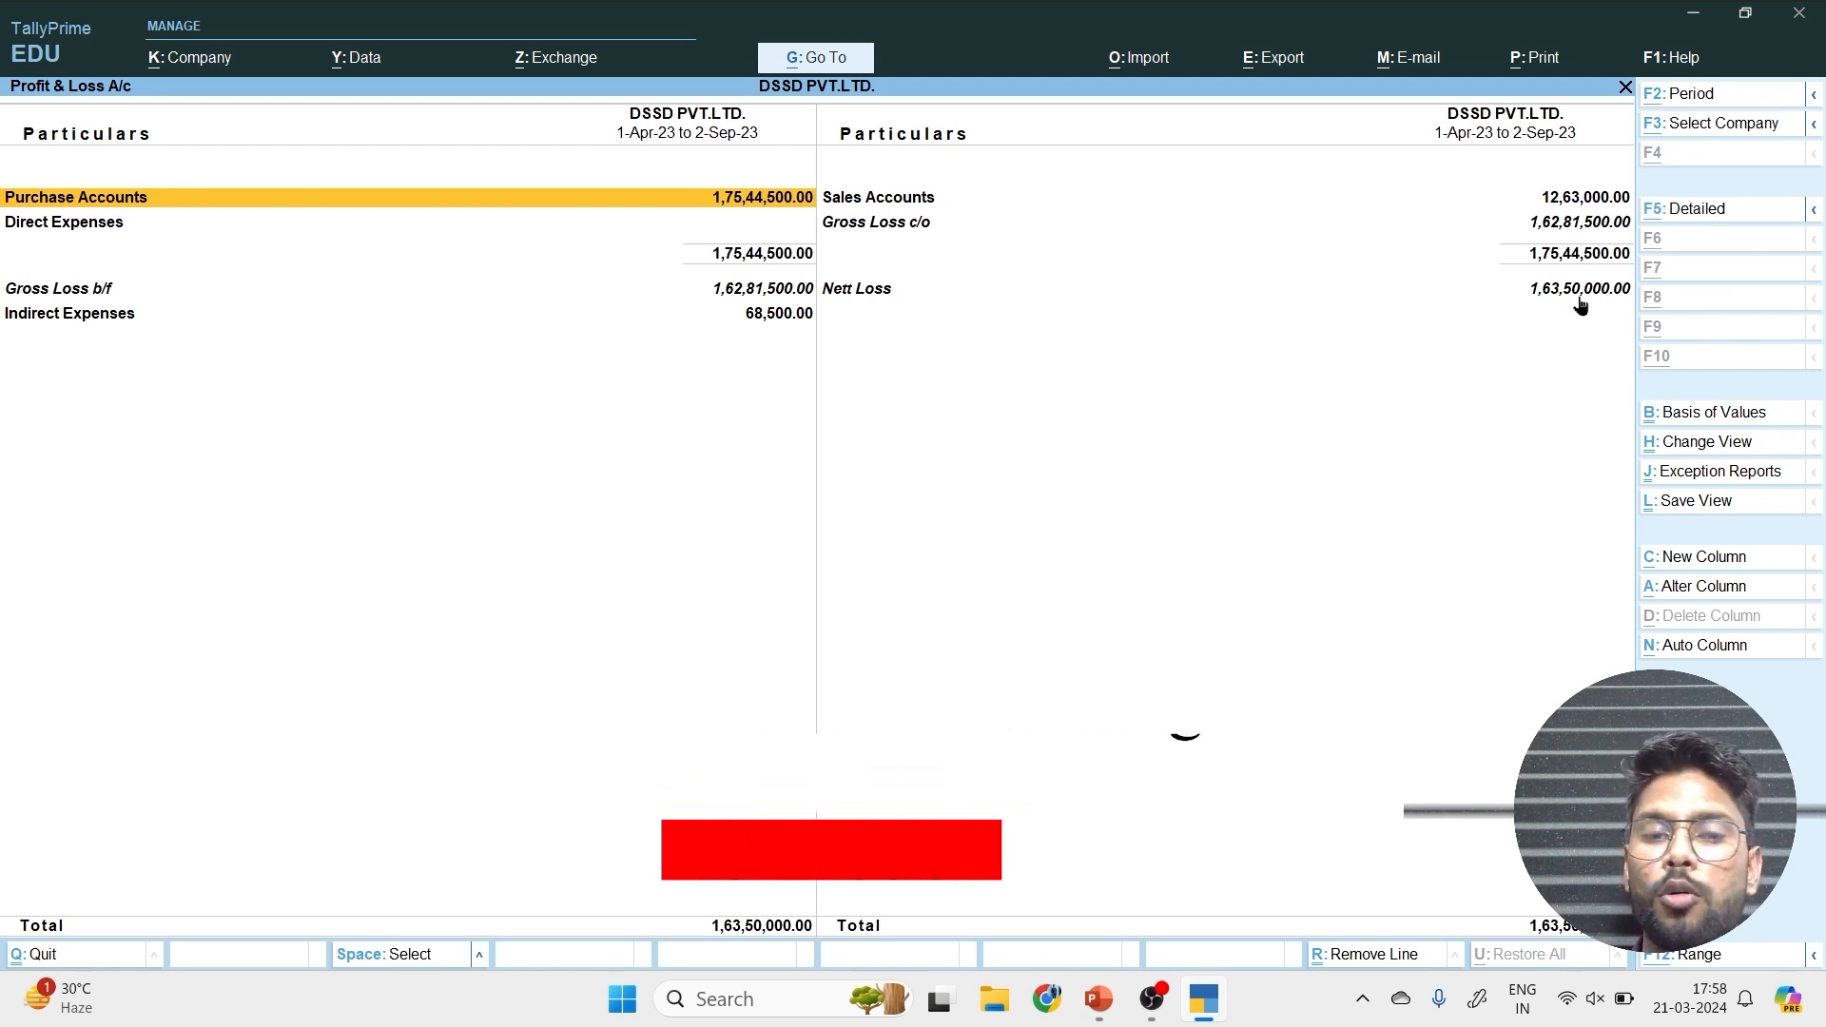
Start a new column in the Profit & Loss A/c report, covering 1-Apr-23 to 1-Oct-23 in Base Currency.
{"action": "key", "text": "alt+c"}
{"action": "key", "text": "Return"}
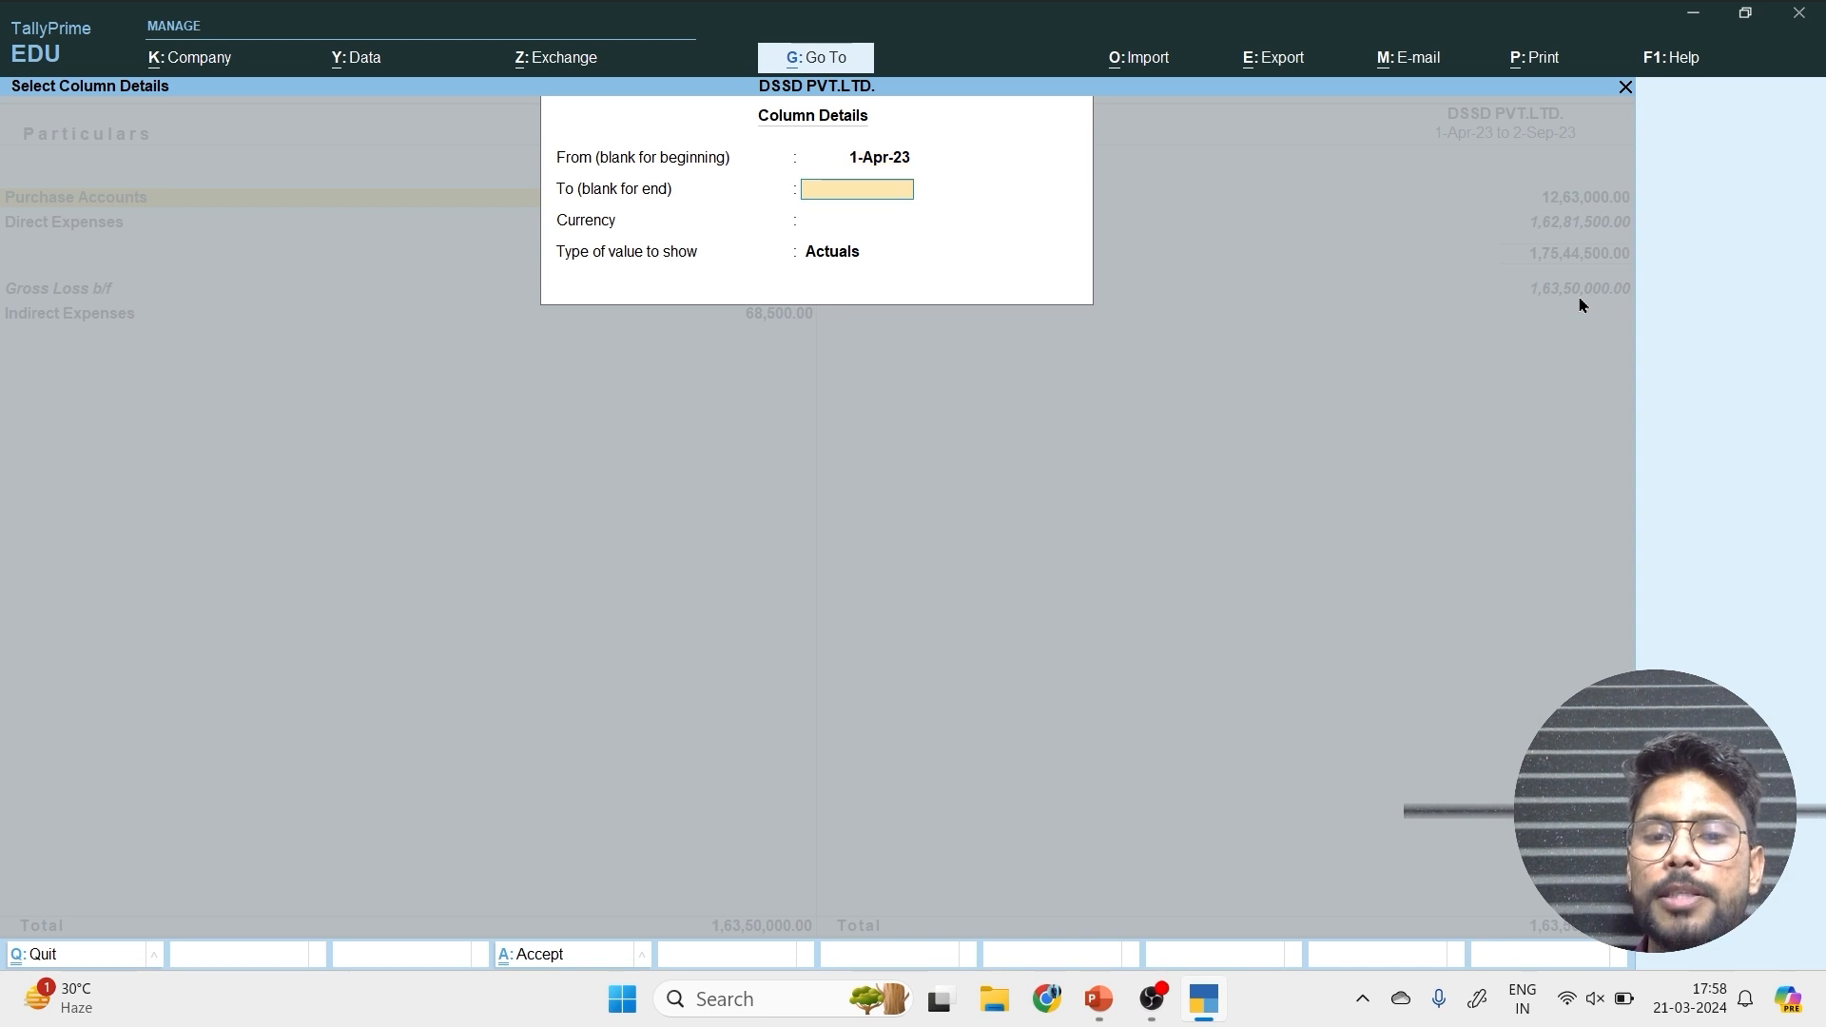
{"action": "type", "text": ".1.10"}
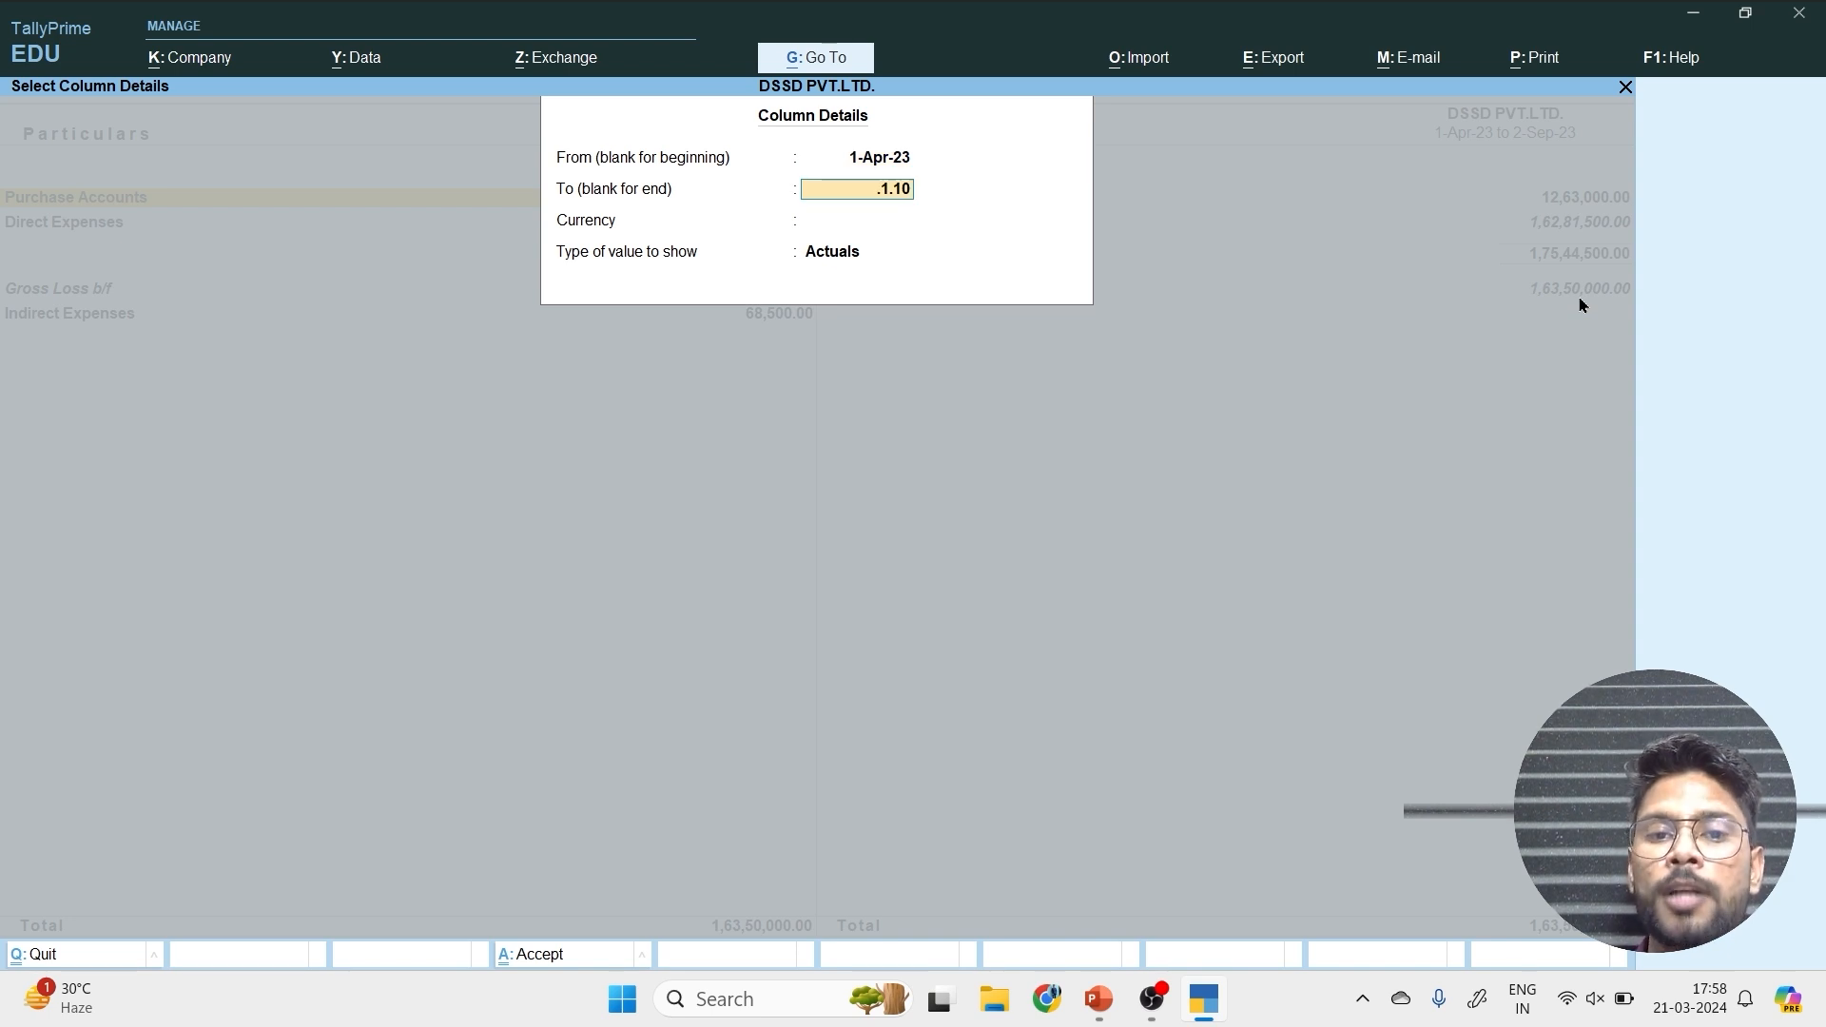
{"action": "key", "text": "BackSpace"}
{"action": "key", "text": "BackSpace"}
{"action": "key", "text": "BackSpace"}
{"action": "key", "text": "BackSpace"}
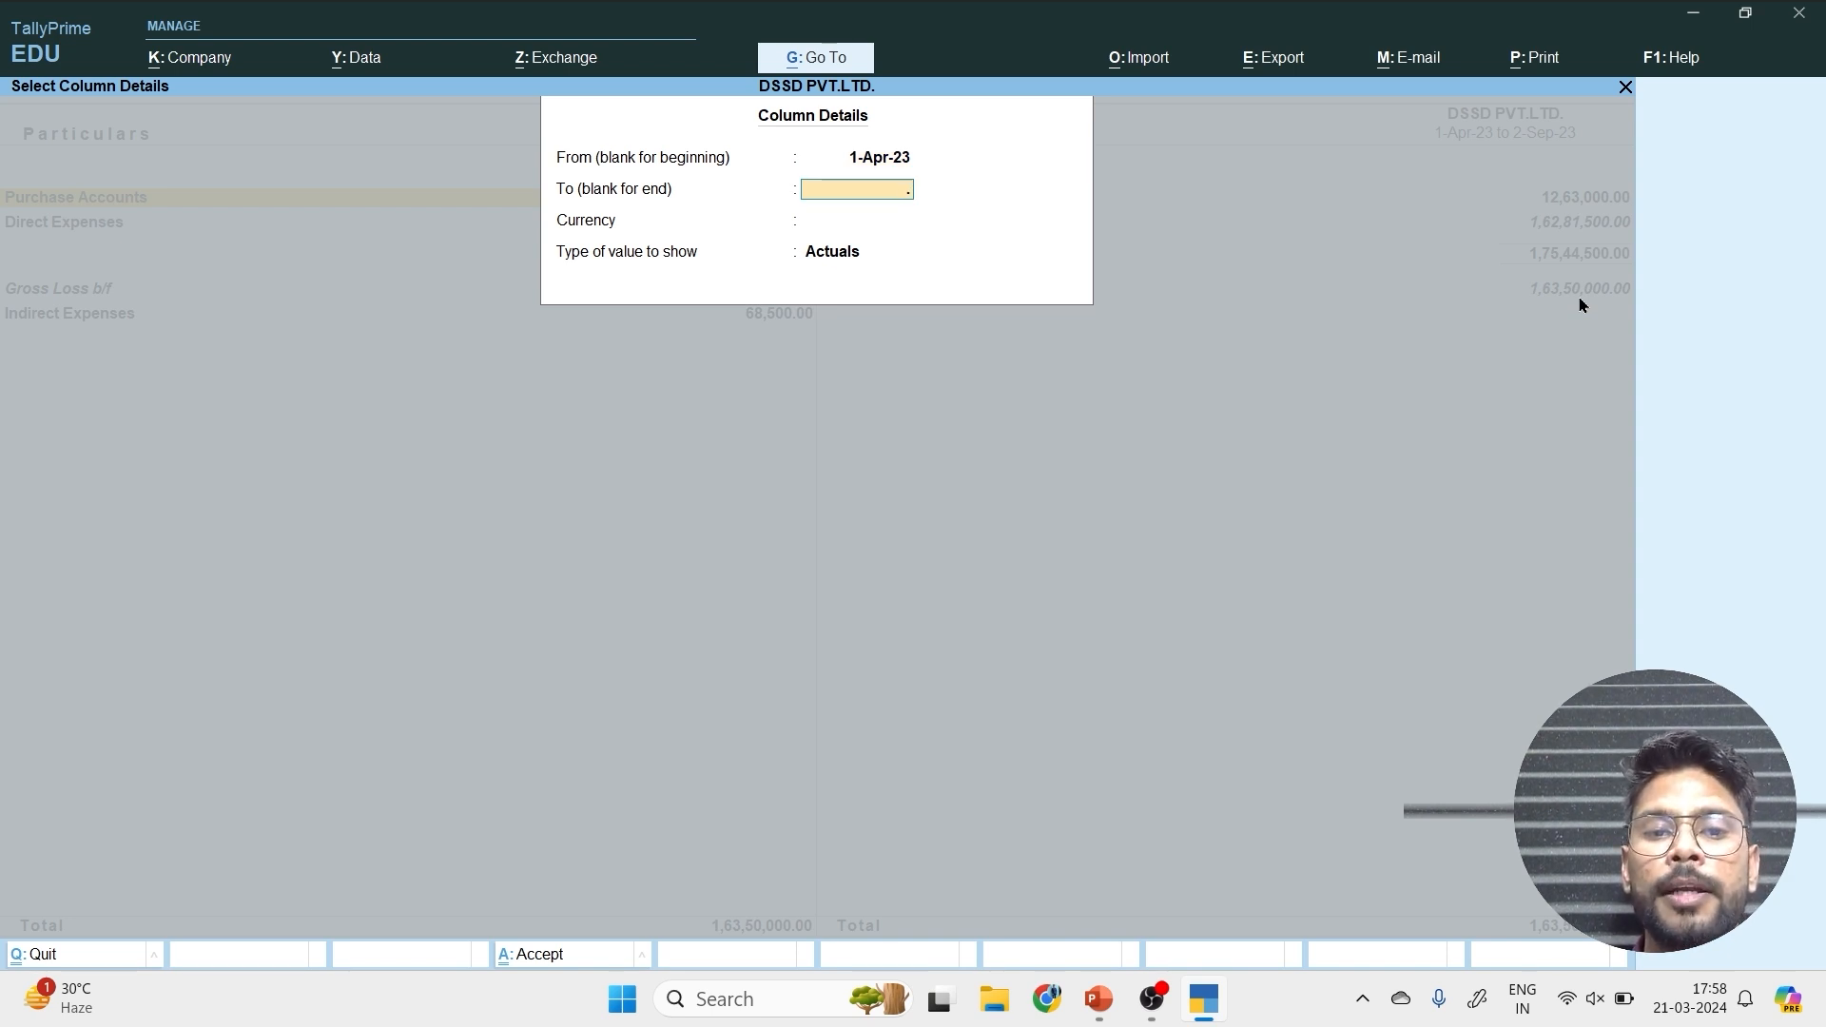
{"action": "type", "text": "1.10"}
{"action": "key", "text": "Return"}
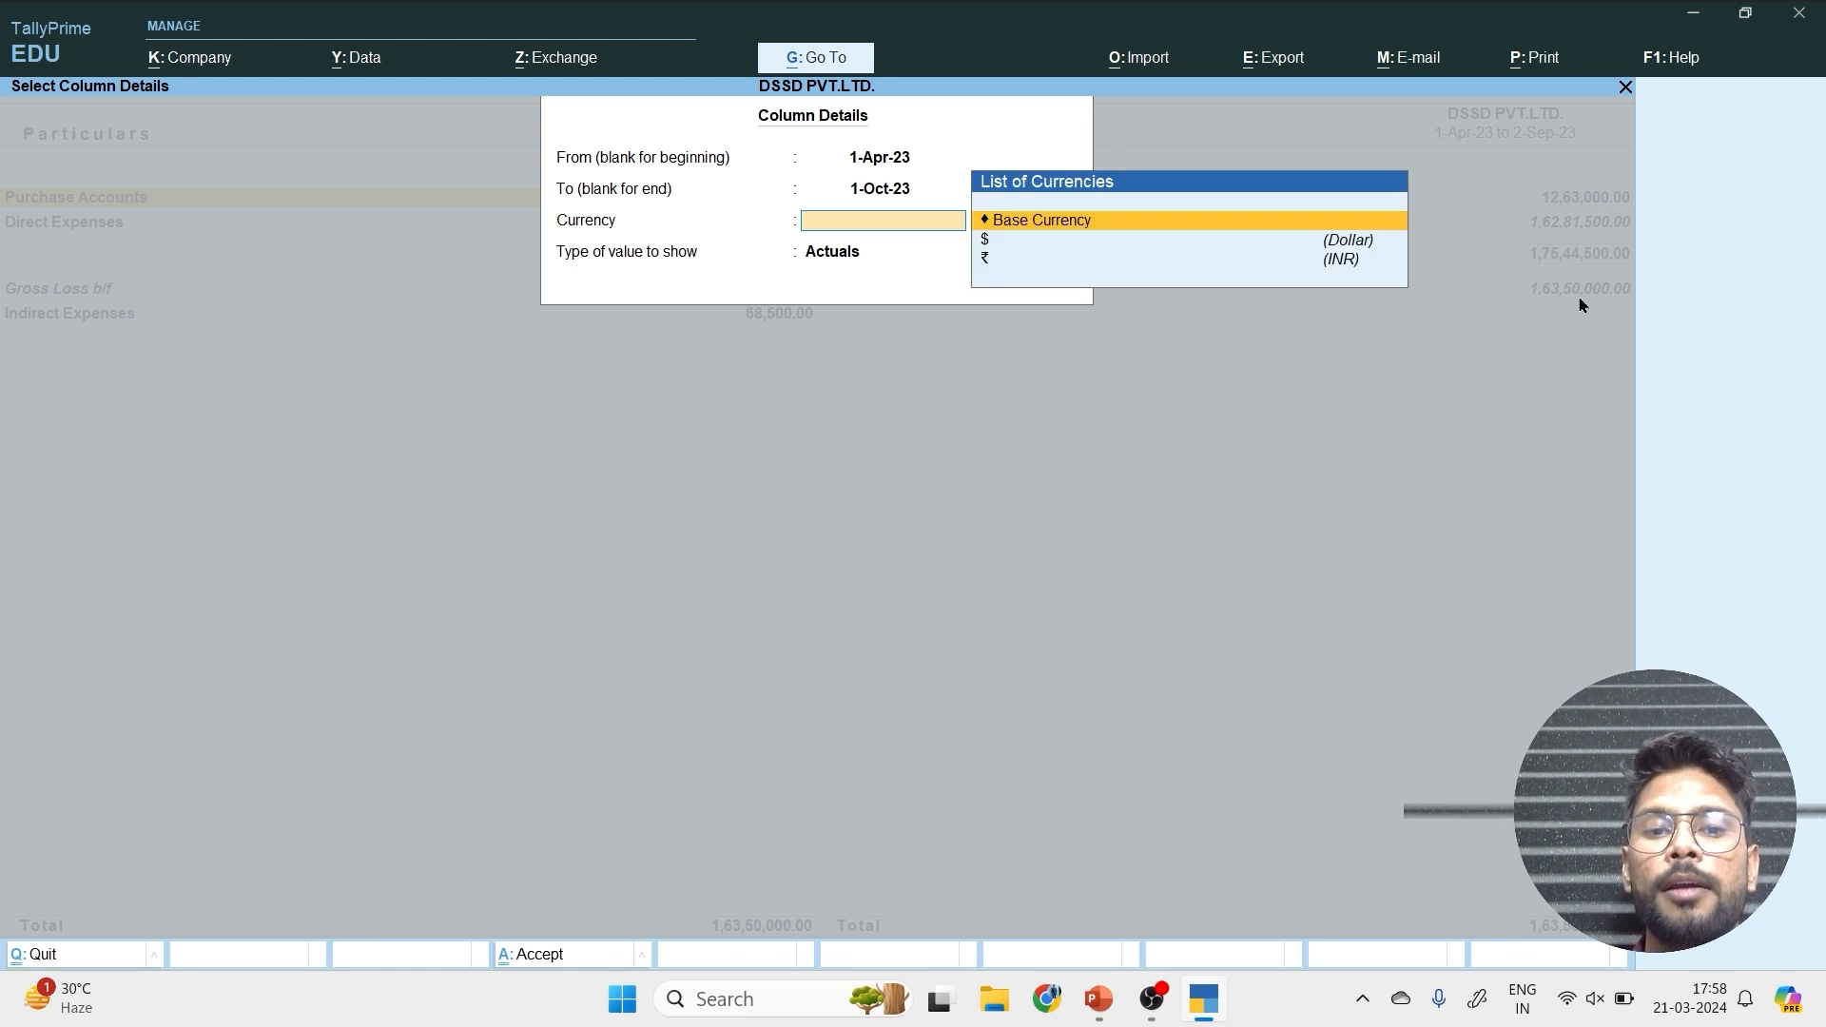
{"action": "key", "text": "Return"}
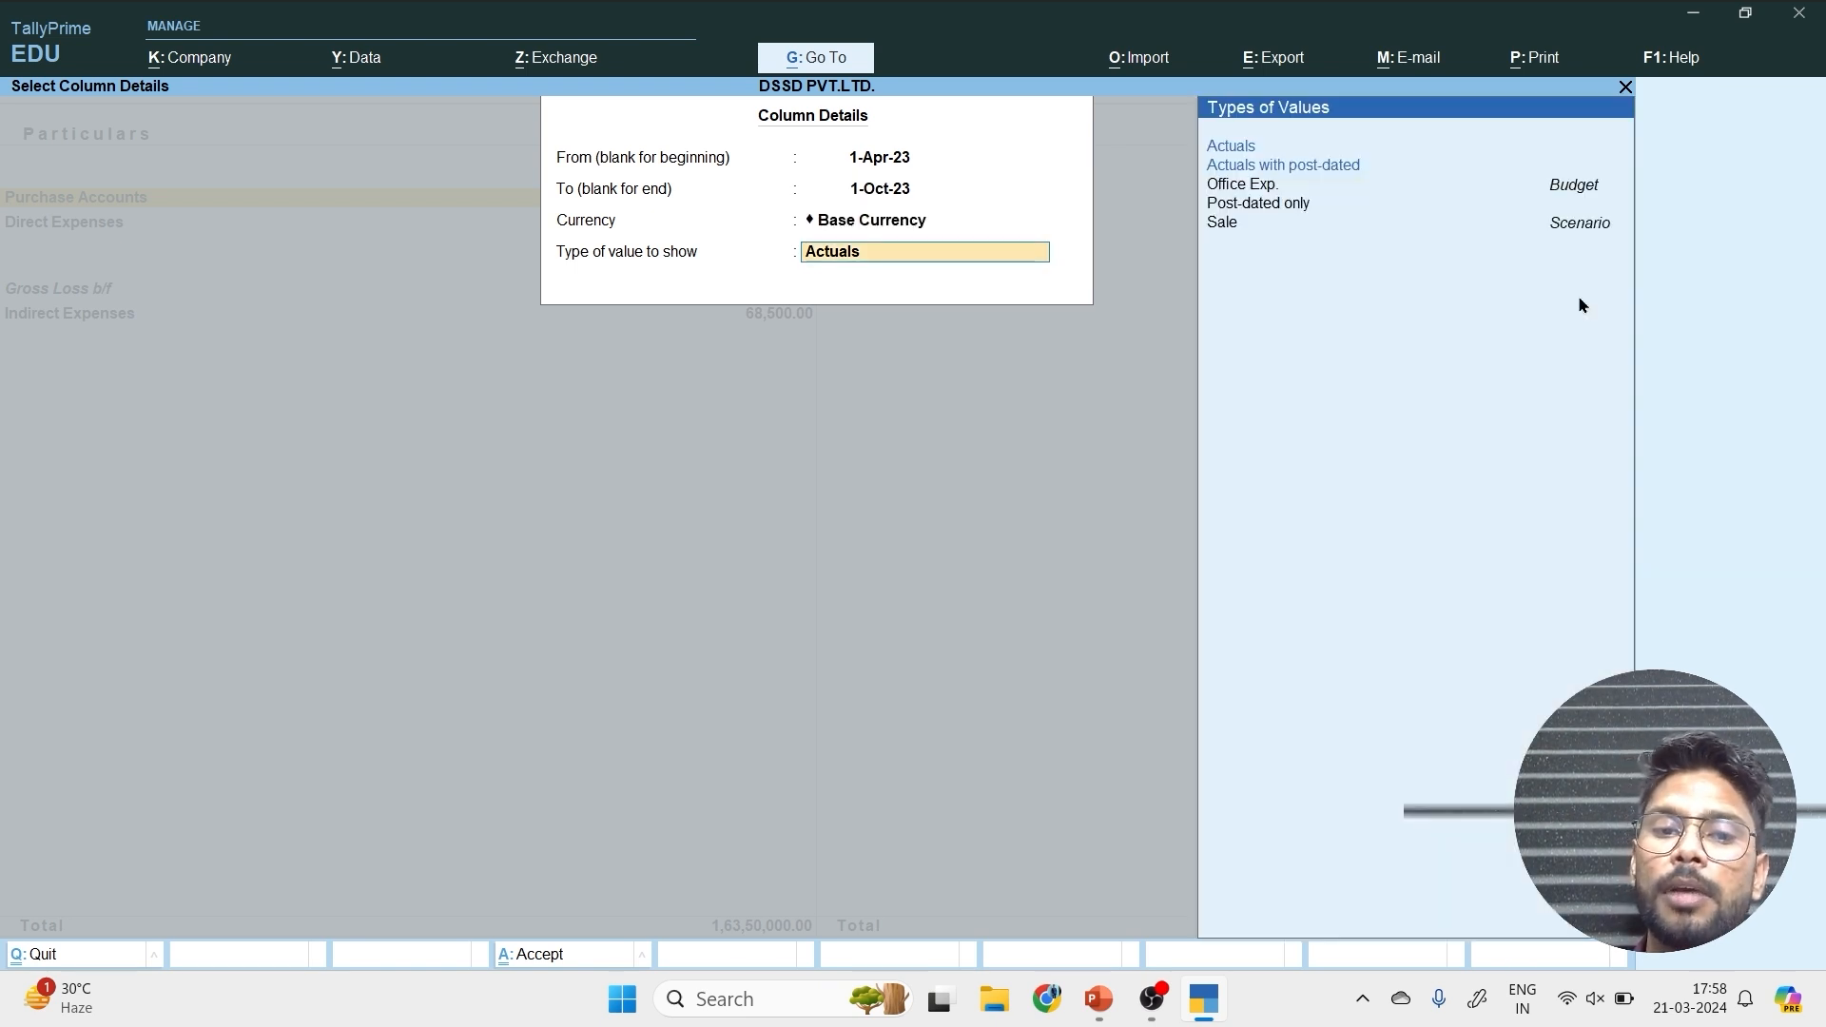
Base the new column on the Sale scenario, set Show variance to Yes and add it to the report.
{"action": "key", "text": "Down"}
{"action": "key", "text": "Down"}
{"action": "key", "text": "Down"}
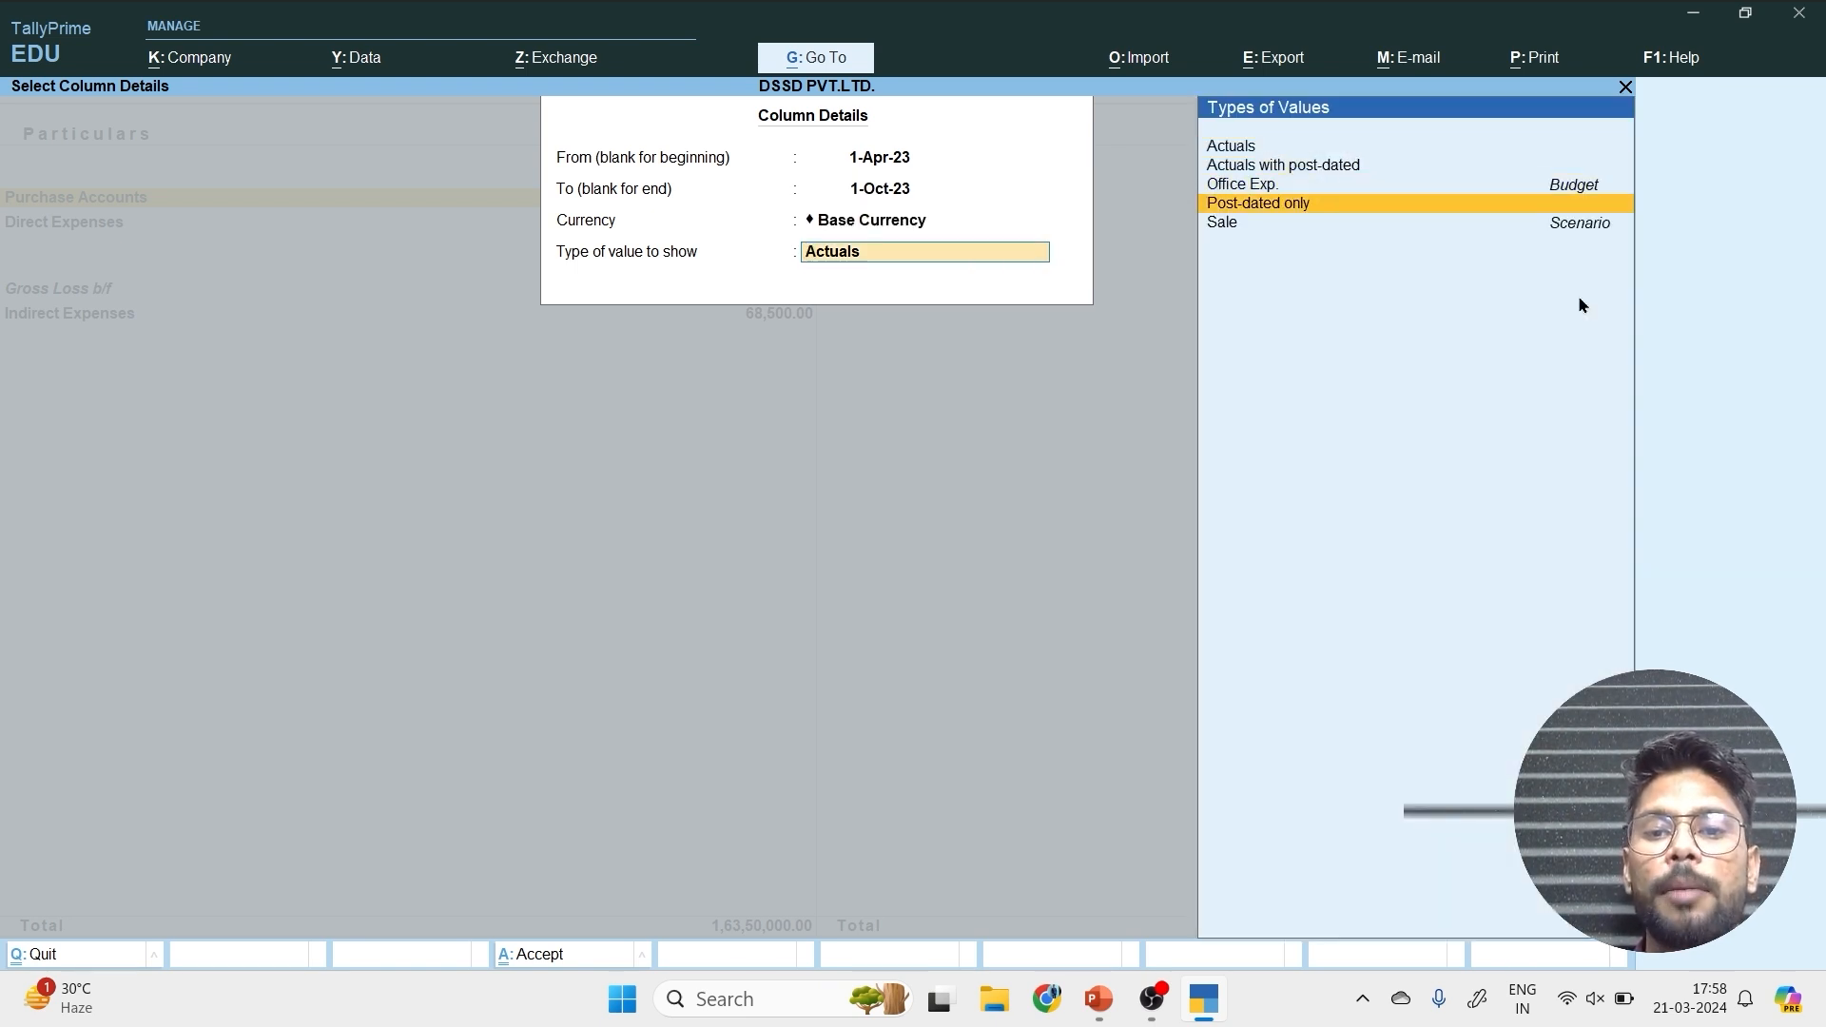
{"action": "key", "text": "Down"}
{"action": "key", "text": "Return"}
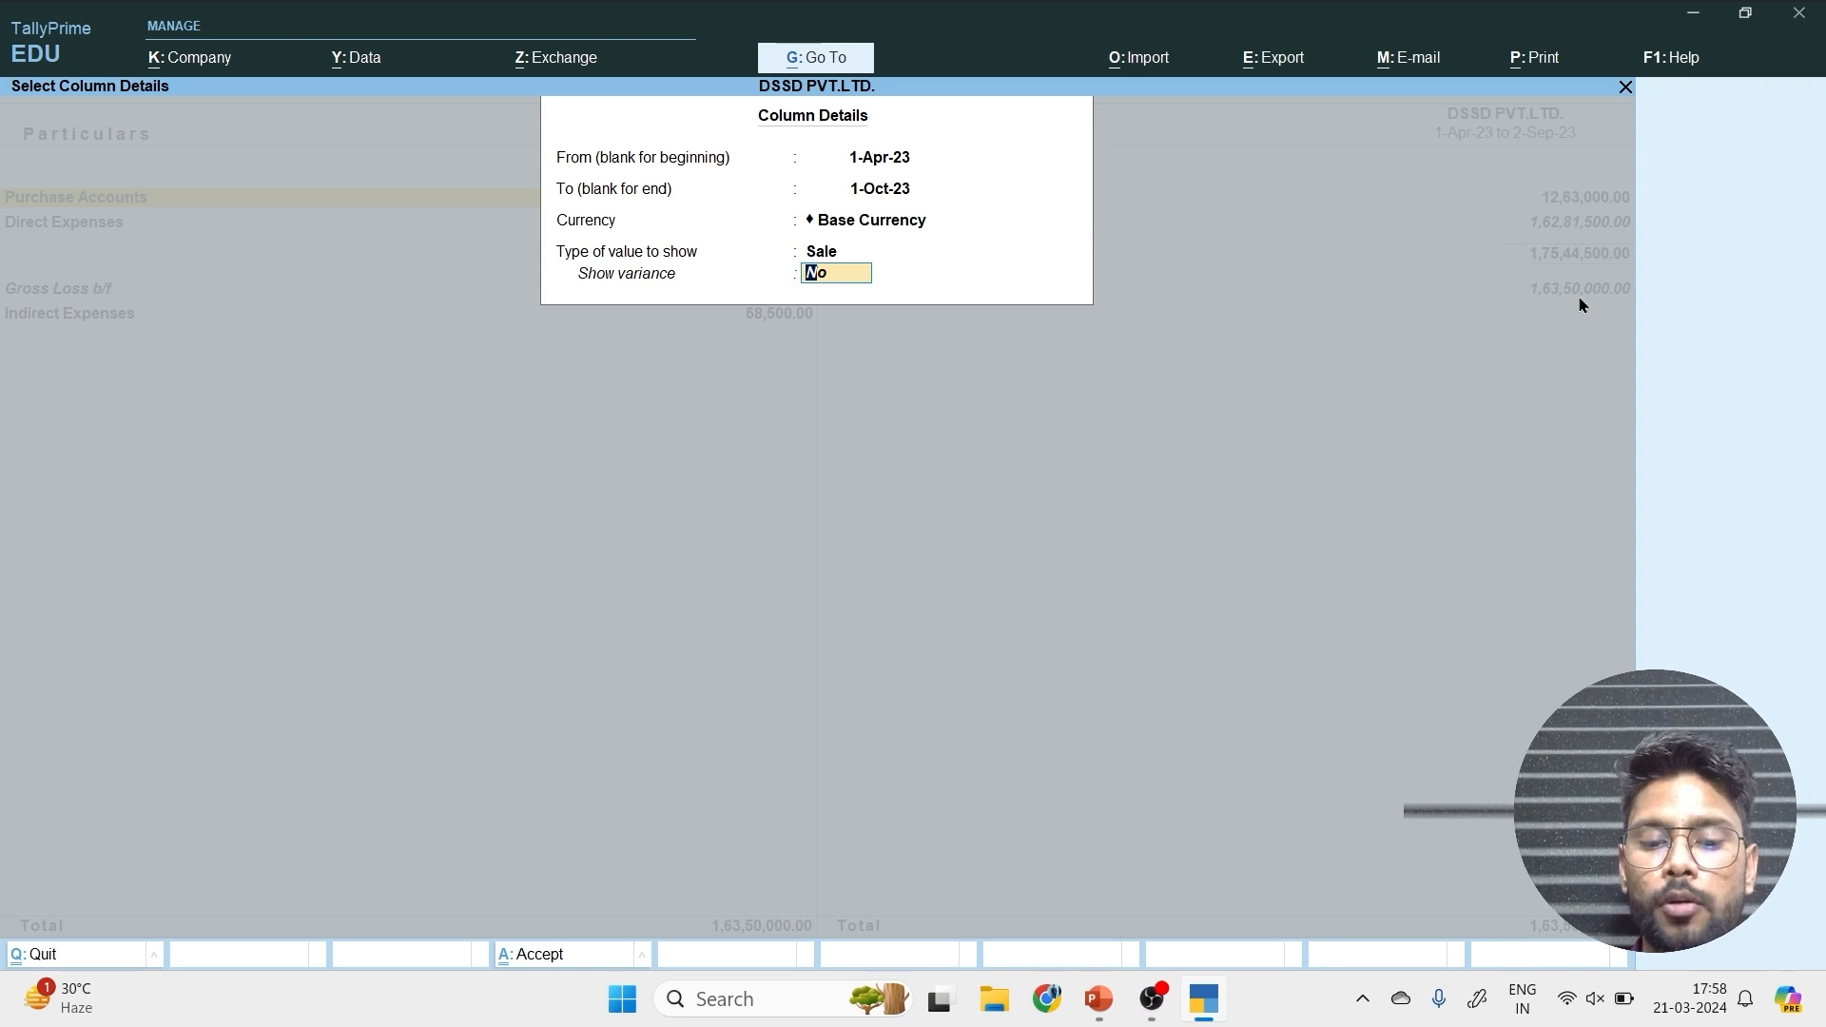
{"action": "type", "text": "yes"}
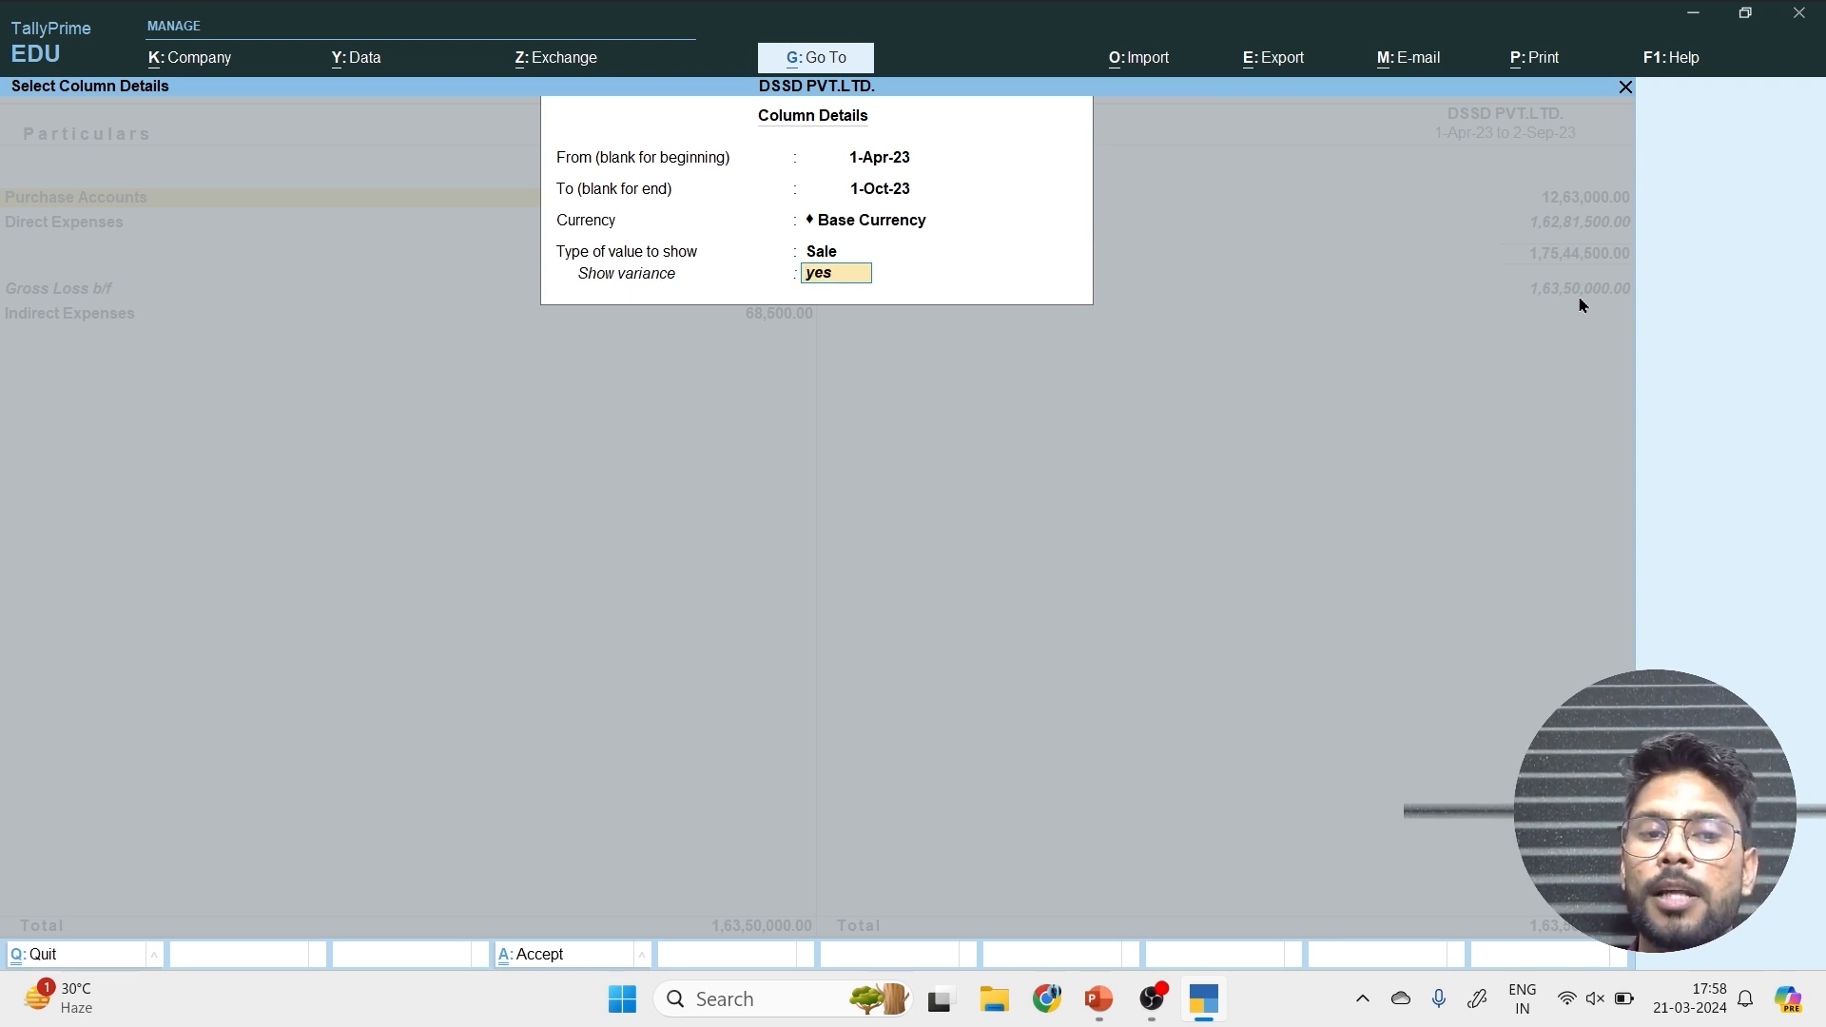
{"action": "key", "text": "Return"}
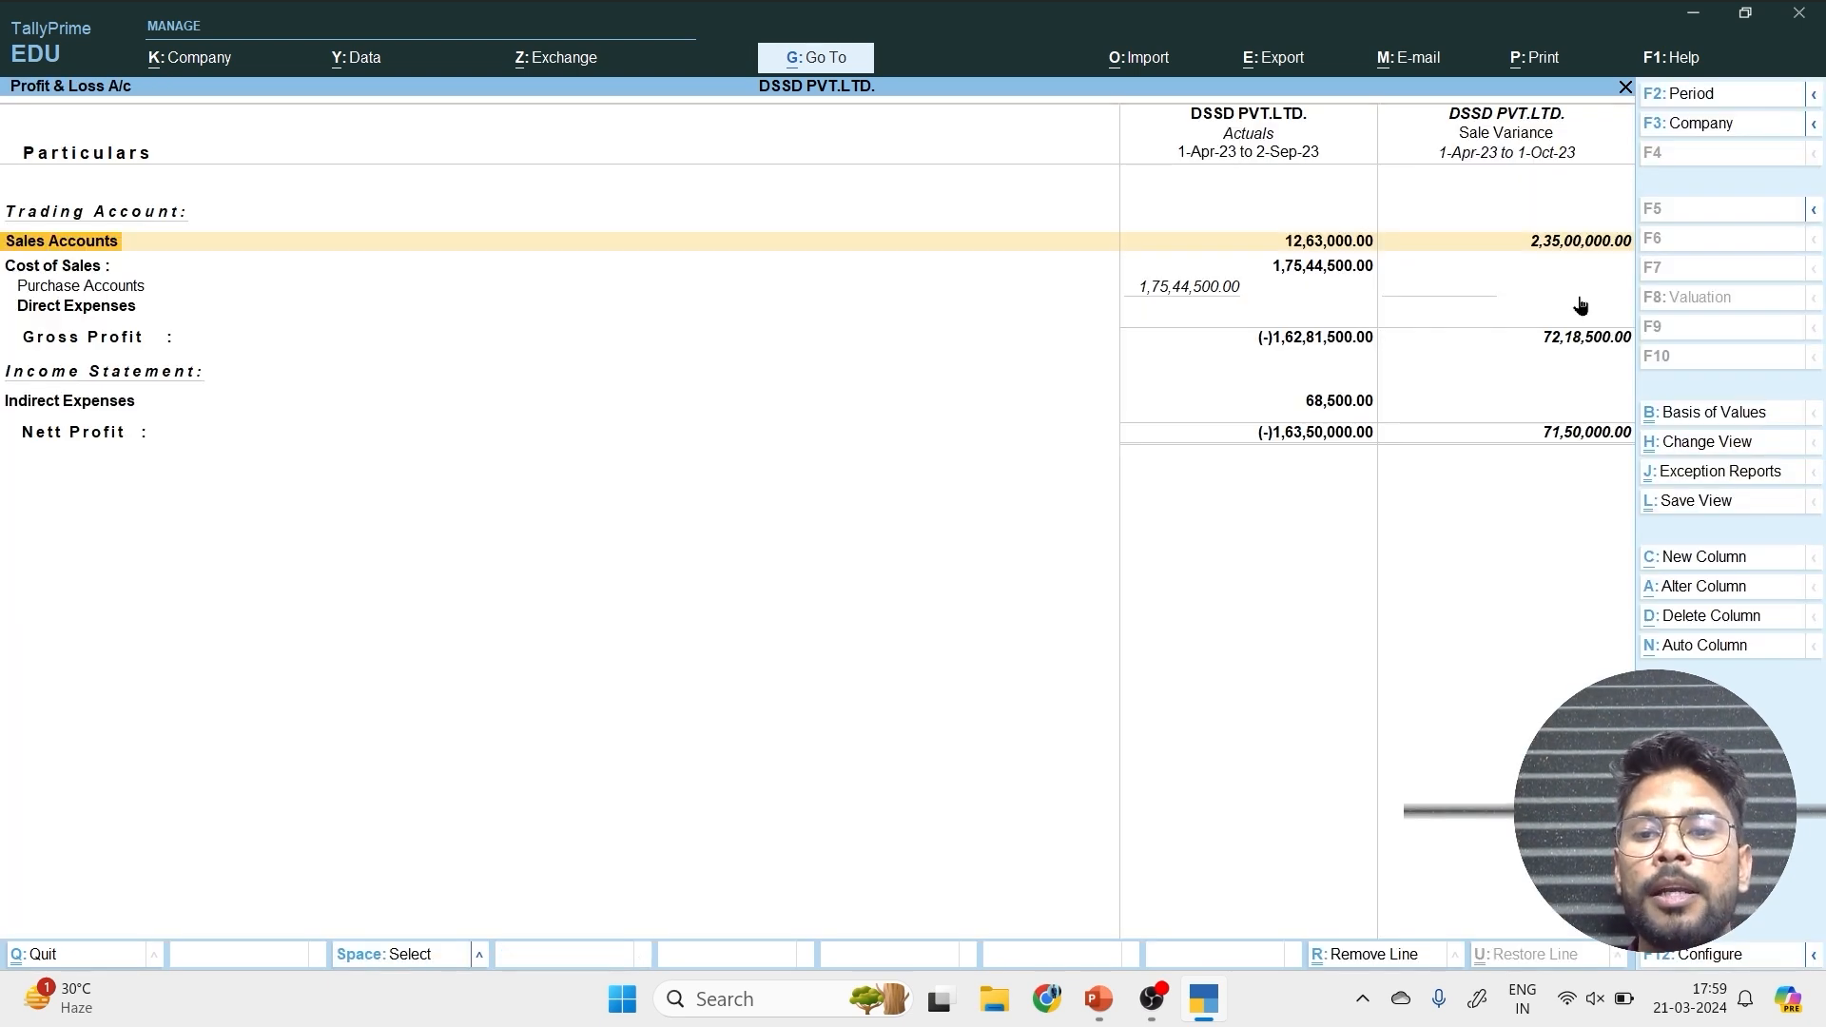